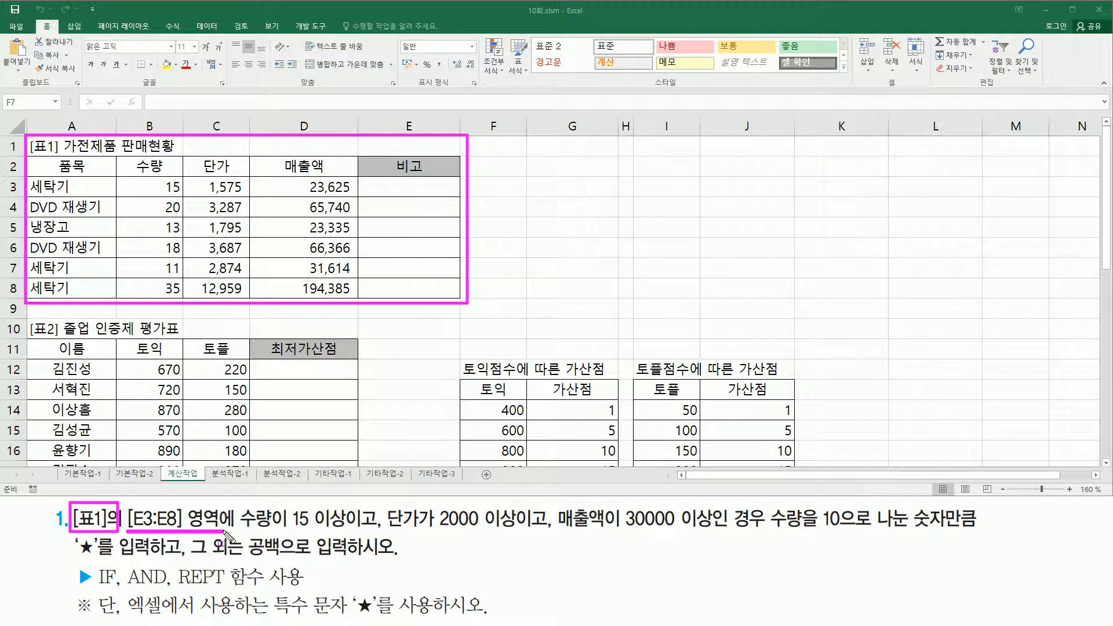
Step: Read the [표1] task for E3:E8, noting the 수량, 단가 and 매출액 conditions and the required ★ or blank output
mouse_move(380, 180)
mouse_down()
mouse_move(408, 278)
mouse_move(449, 294)
mouse_up()
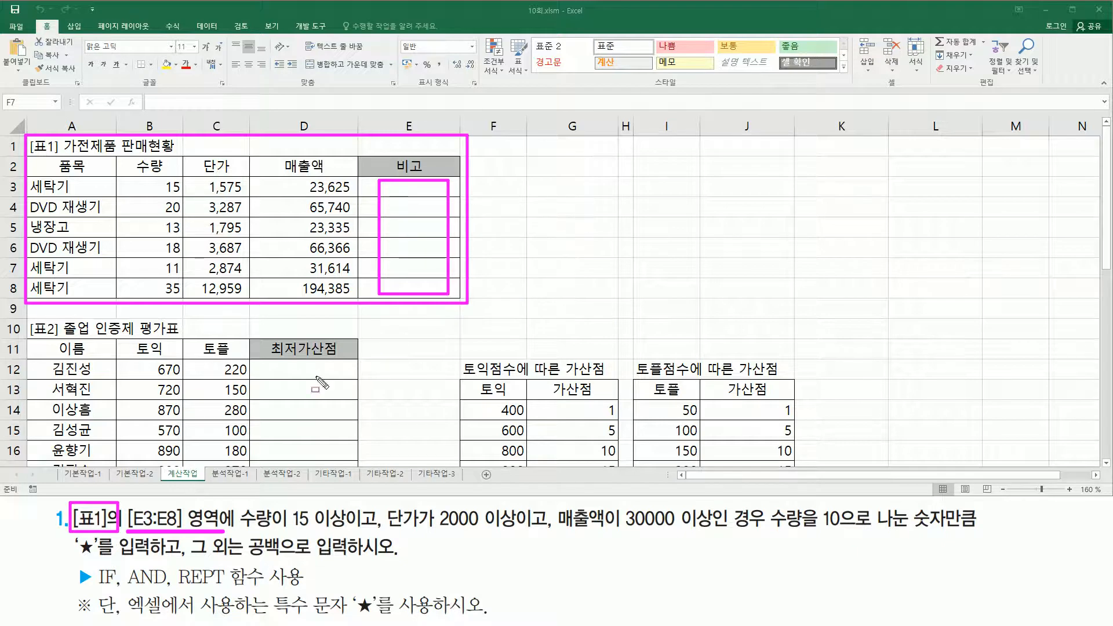
mouse_move(236, 502)
mouse_down()
mouse_move(277, 529)
mouse_move(412, 524)
mouse_move(556, 540)
mouse_move(943, 532)
mouse_up()
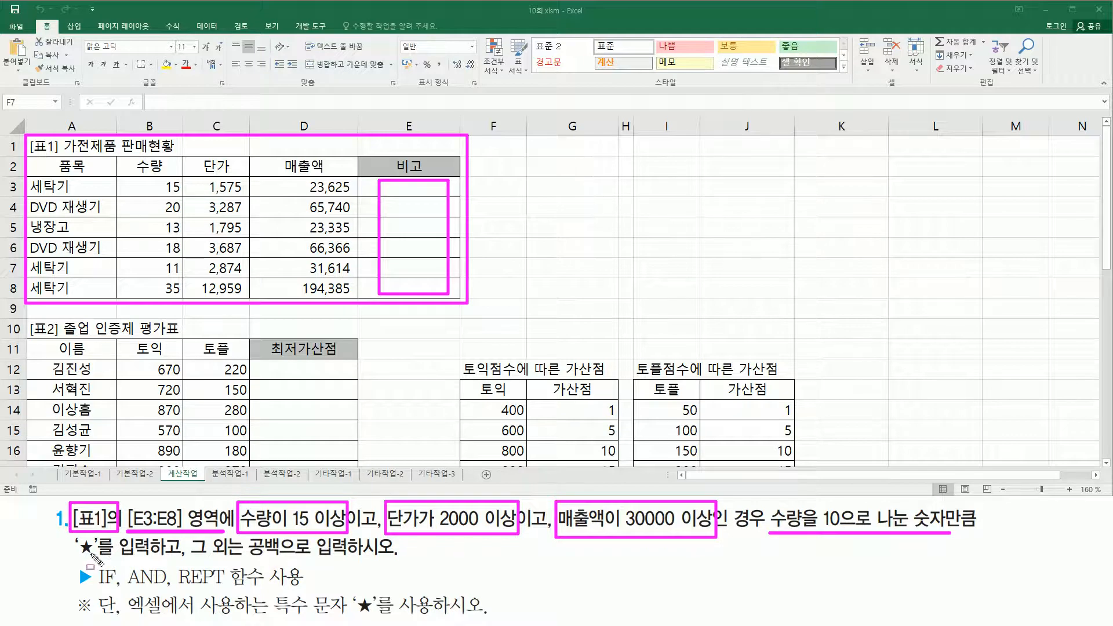
drag(77, 555, 95, 555)
drag(195, 559, 280, 558)
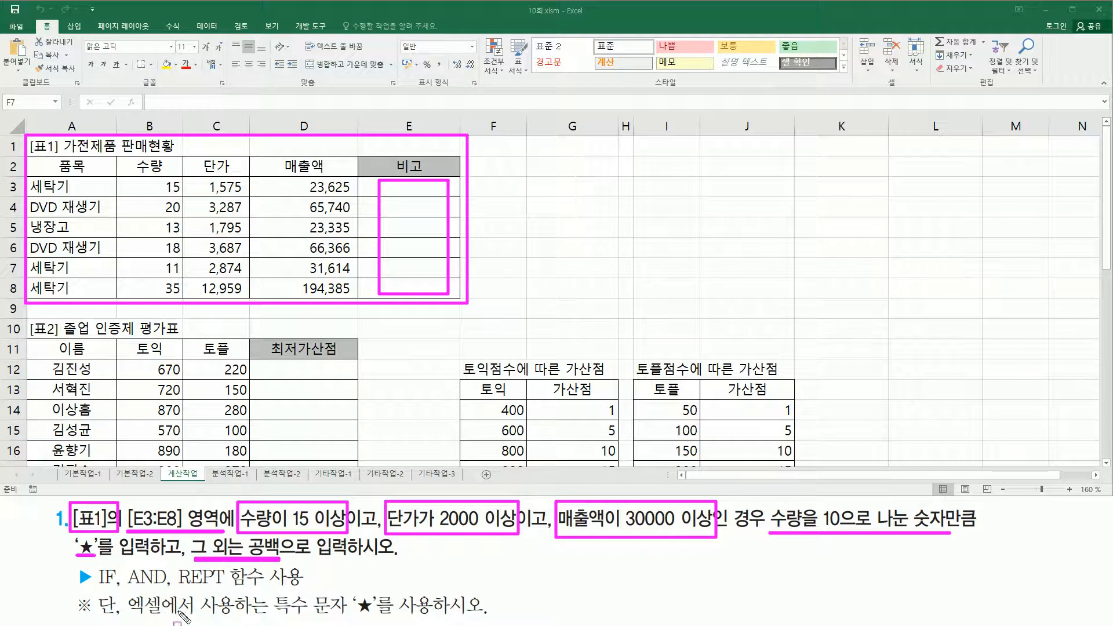
drag(349, 590, 381, 618)
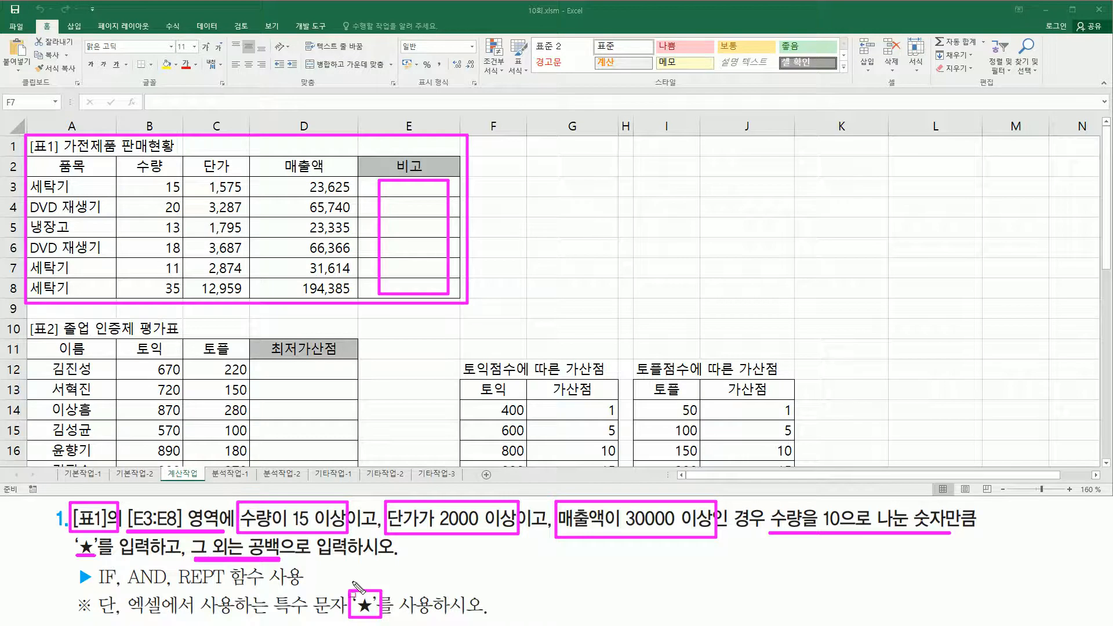
key(Escape)
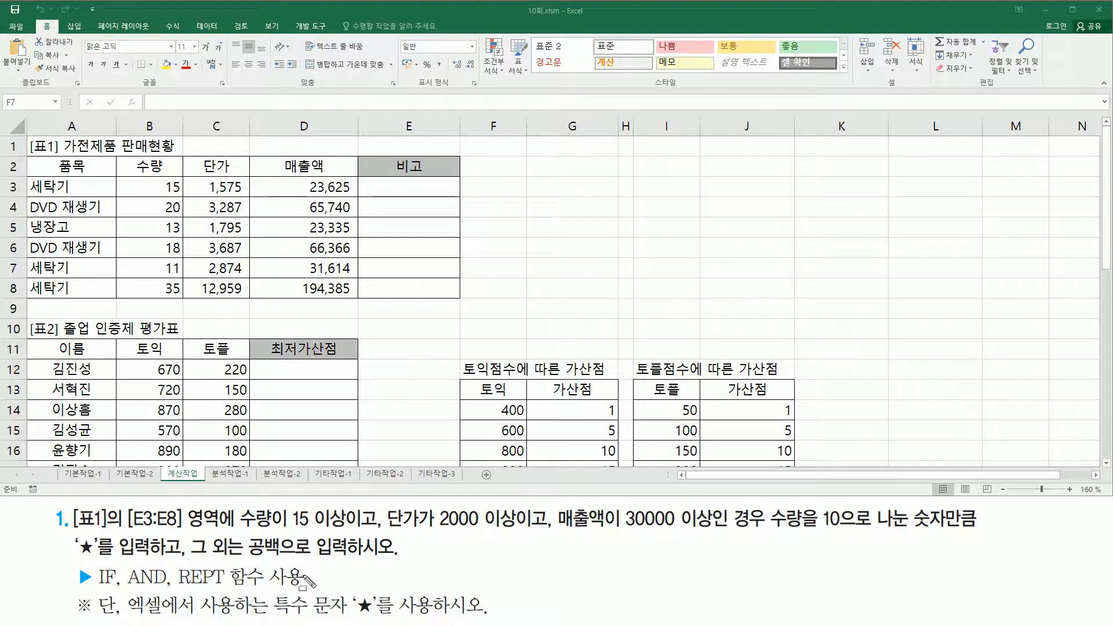
Step: Examine how many ★ each 수량 value in B3:B8 divided by 10 calls for, and which function repeats the character
drag(76, 558, 141, 559)
drag(247, 560, 279, 560)
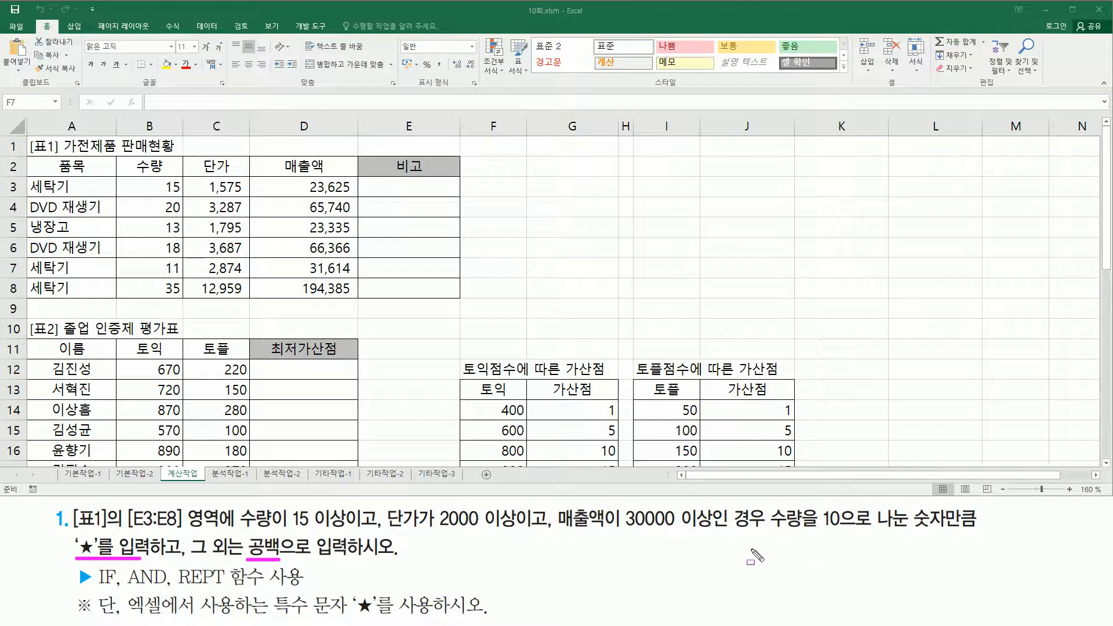
mouse_move(765, 531)
mouse_down()
mouse_move(810, 531)
mouse_move(811, 503)
mouse_move(980, 536)
mouse_up()
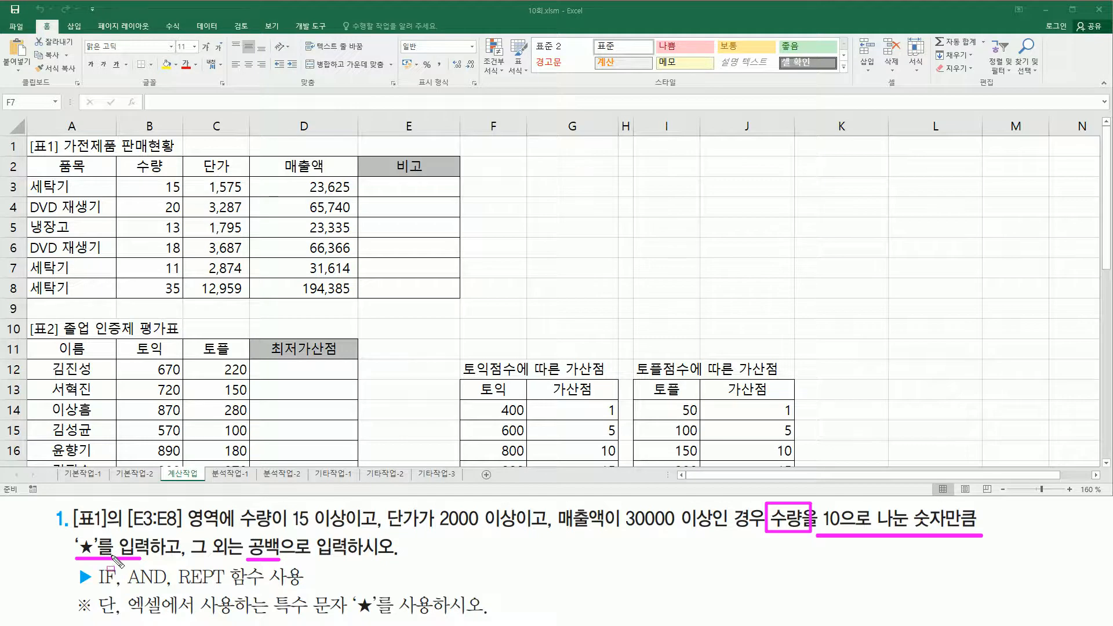
drag(163, 176, 184, 195)
drag(161, 197, 183, 219)
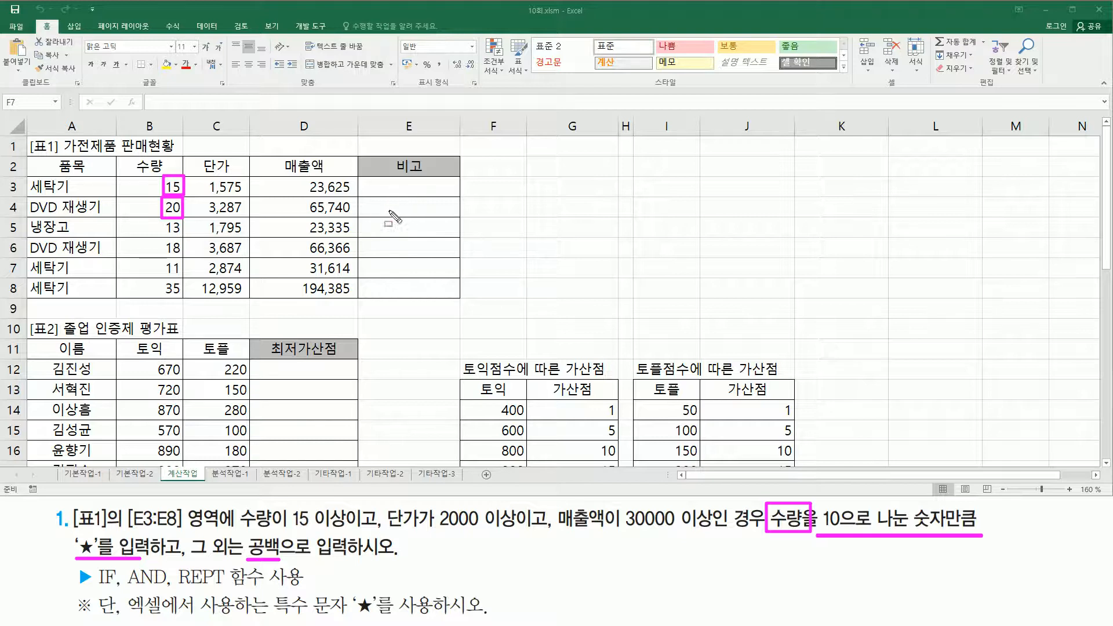
mouse_move(158, 222)
mouse_down()
mouse_move(187, 240)
mouse_move(189, 282)
mouse_up()
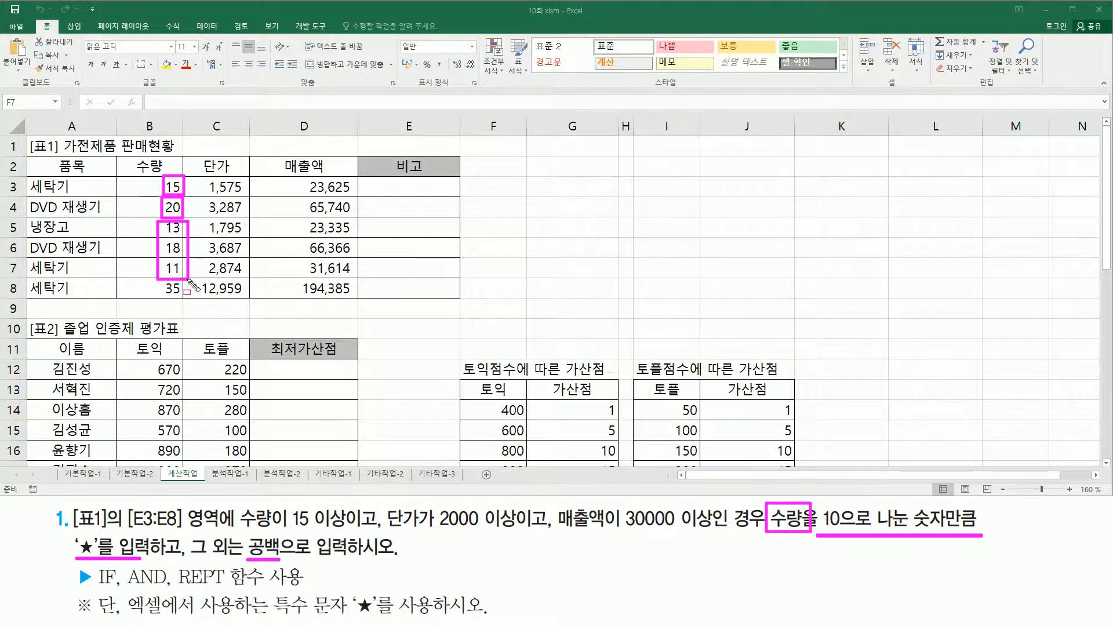
drag(378, 220, 431, 275)
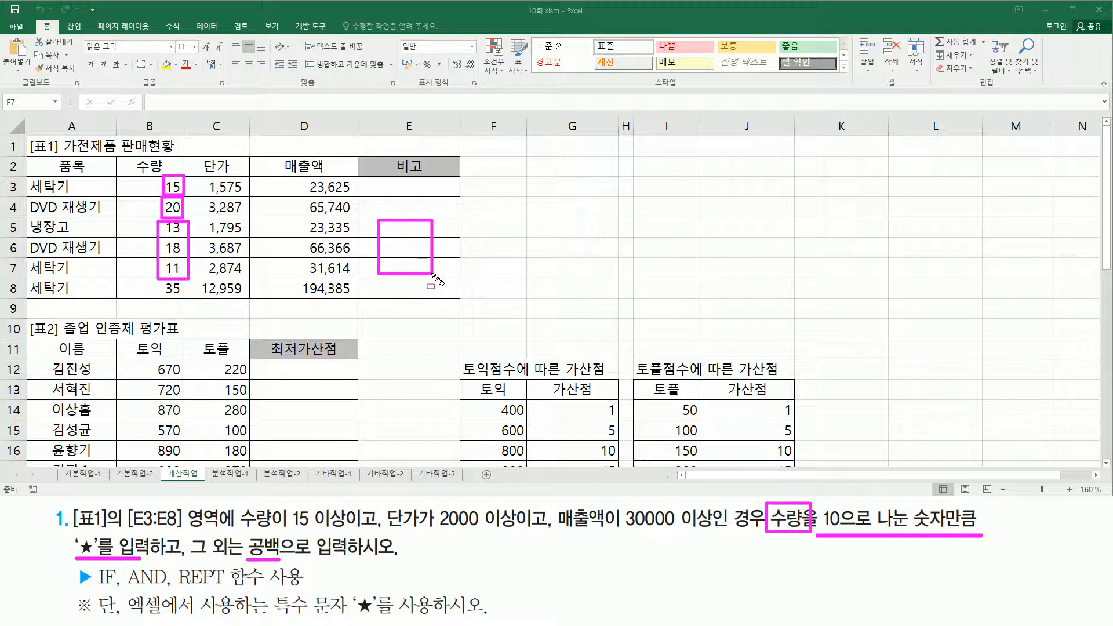
drag(157, 280, 186, 299)
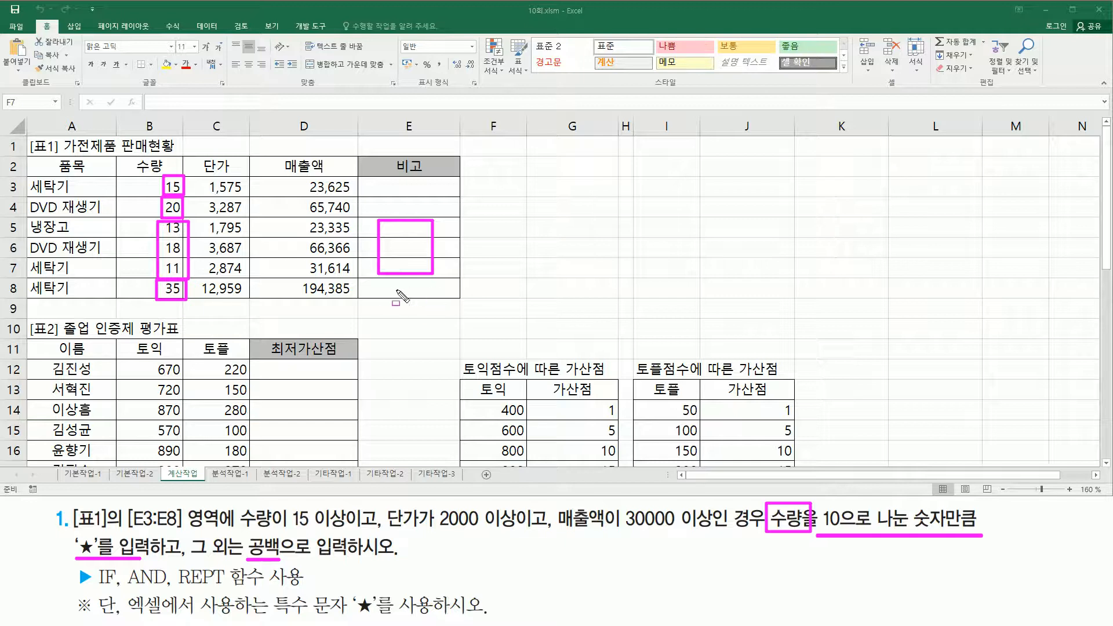
drag(382, 281, 435, 295)
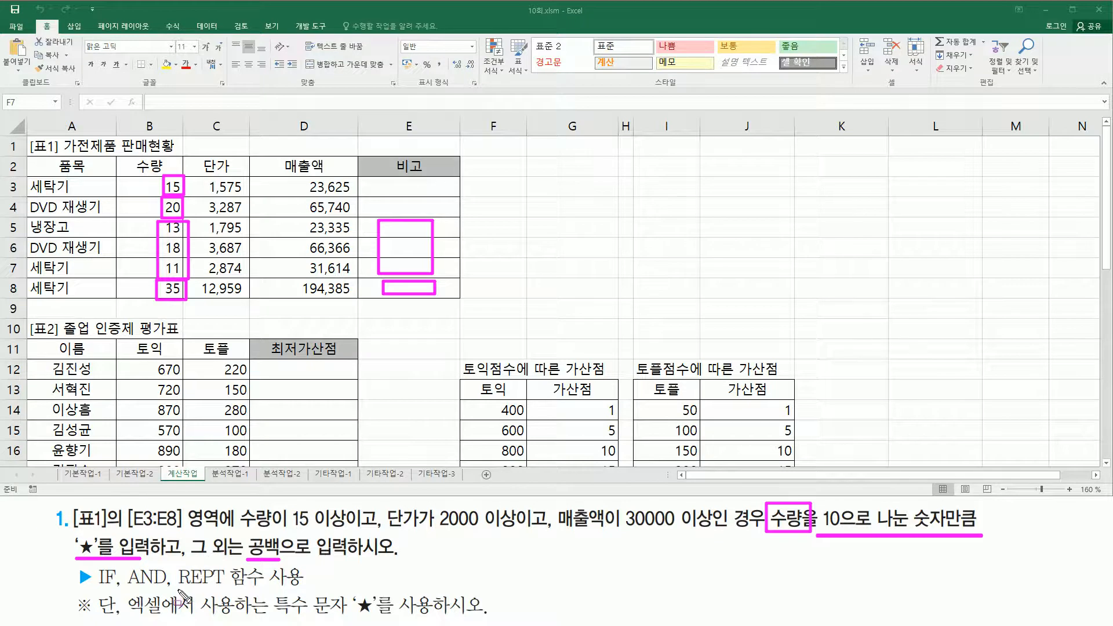
drag(179, 588, 224, 589)
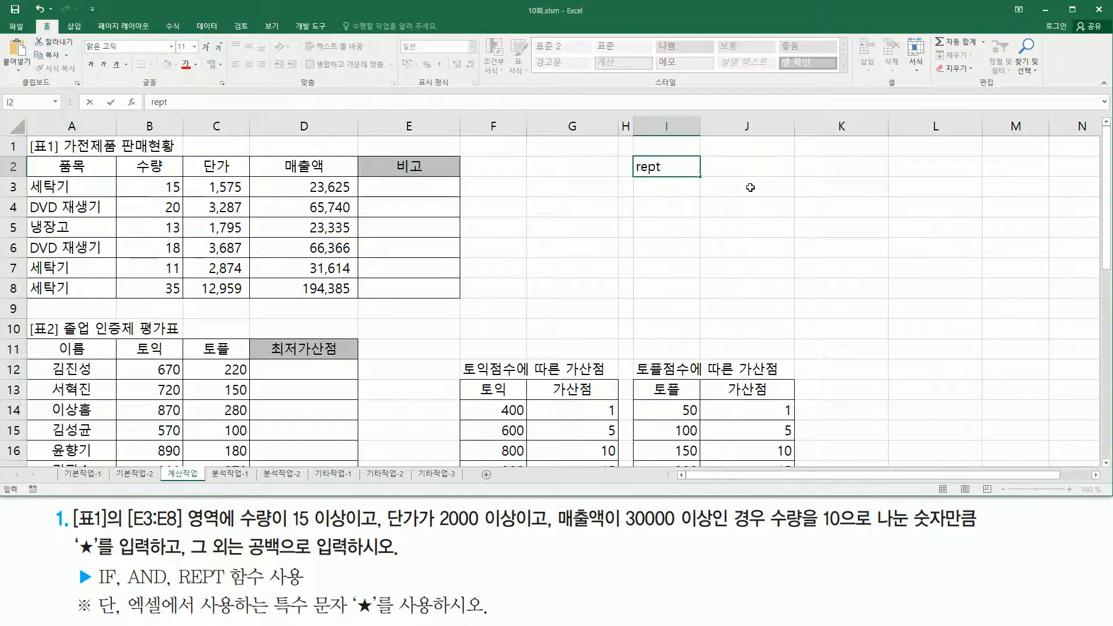
Step: Enter the REPT syntax note rept("문자" , 개수) as text in cell I2
text("문자")
text( , 개)
text(수))
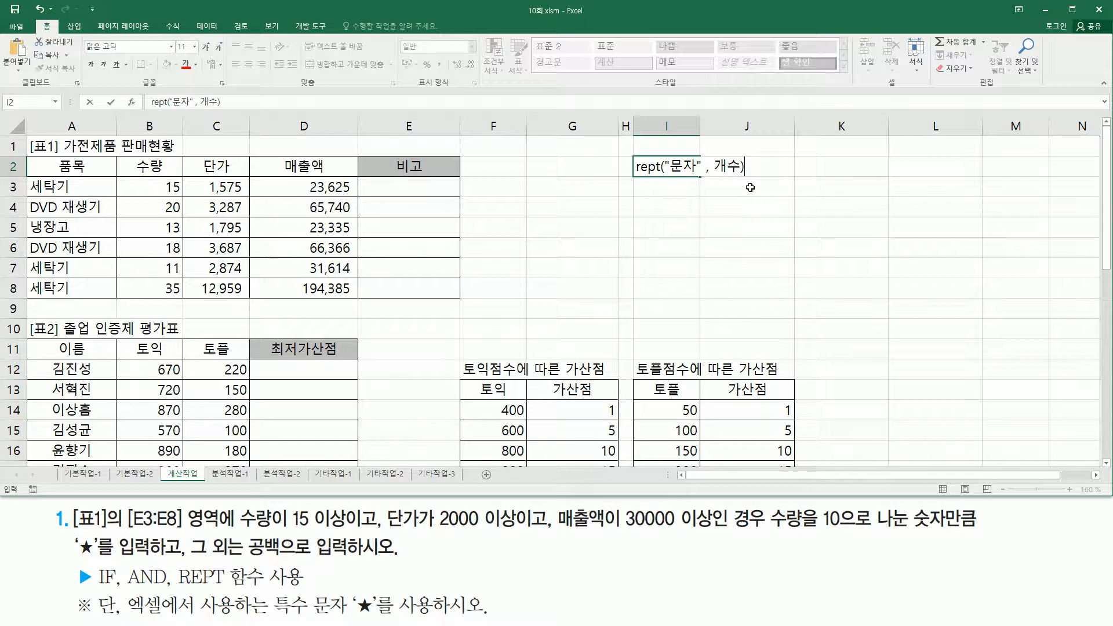
key(Return)
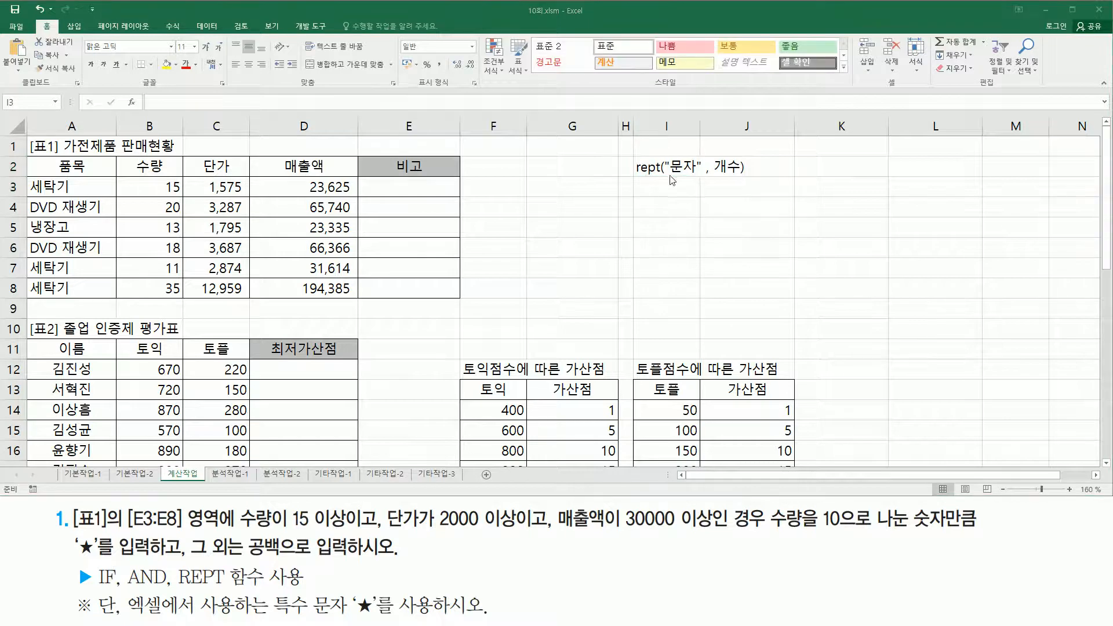
drag(668, 174, 740, 185)
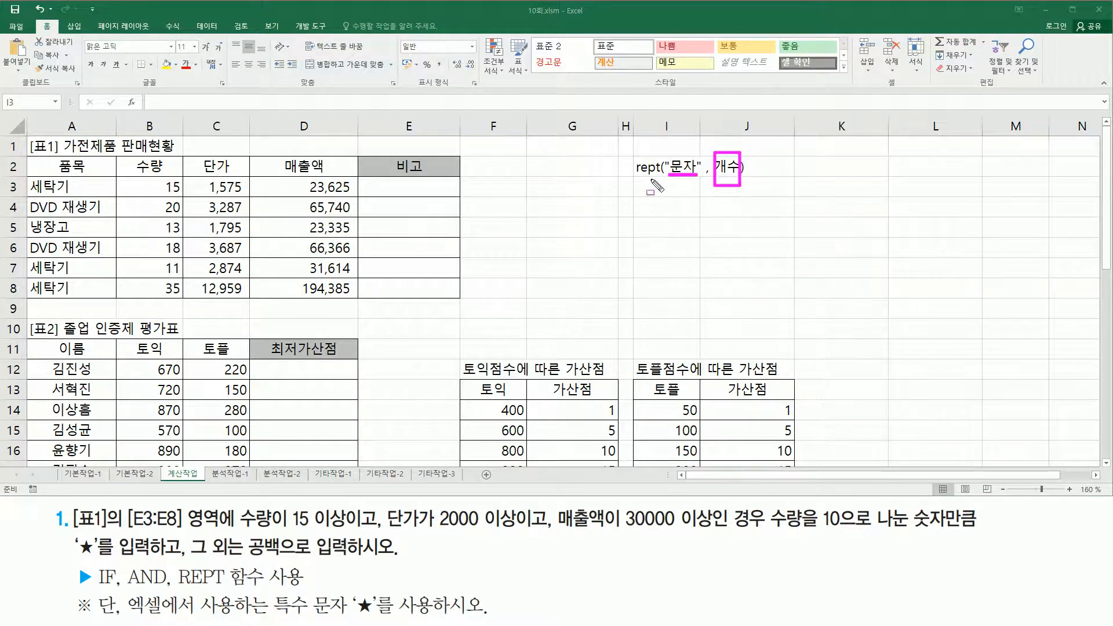
drag(636, 175, 658, 175)
key(Escape)
Step: Begin a REPT formula in E3 with the special character "★" as its text argument
text(=)
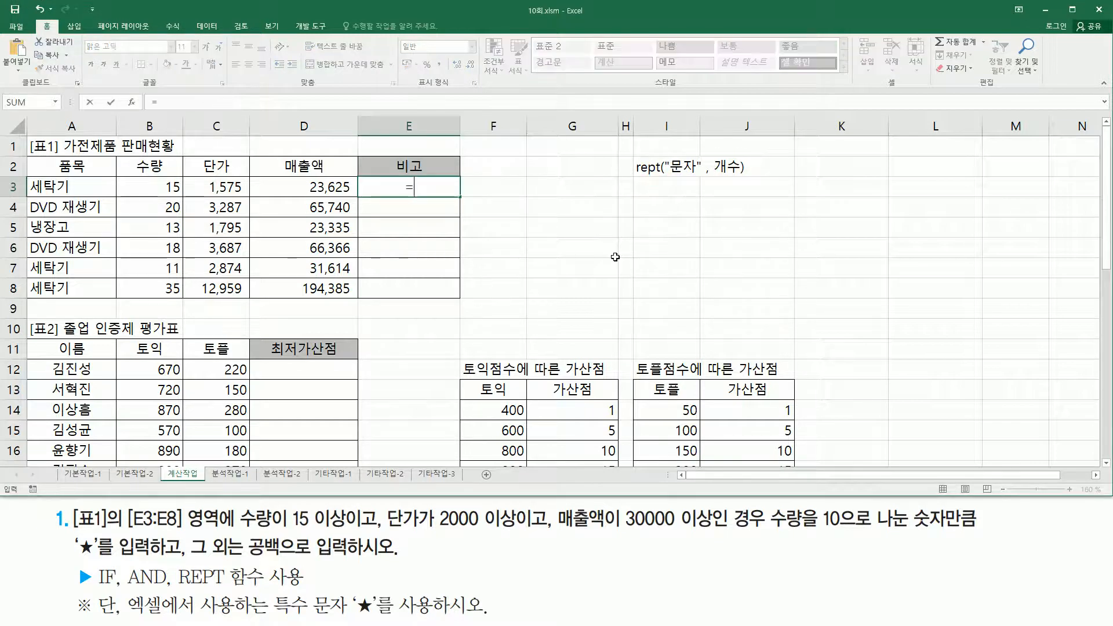
text(rept()
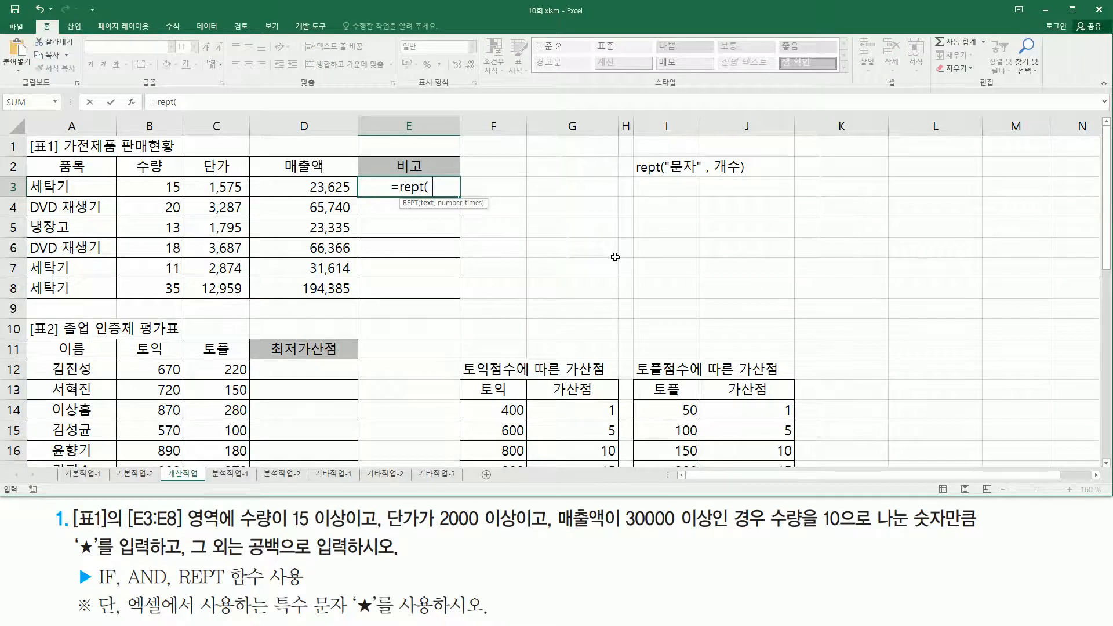
text(")
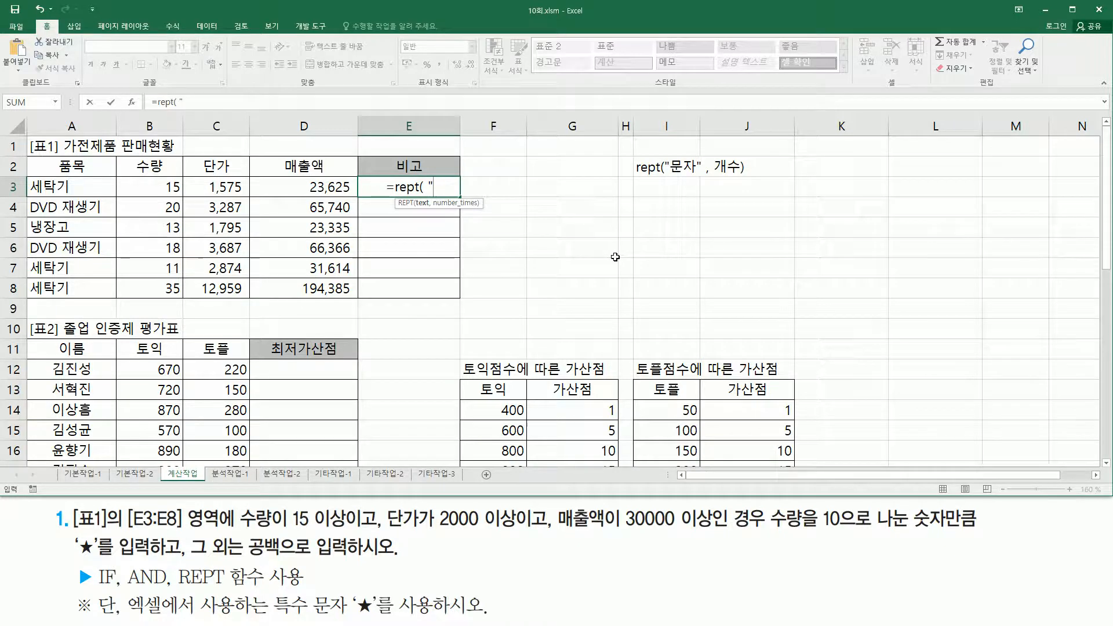
text(ㅁ)
key(Hangul_Hanja)
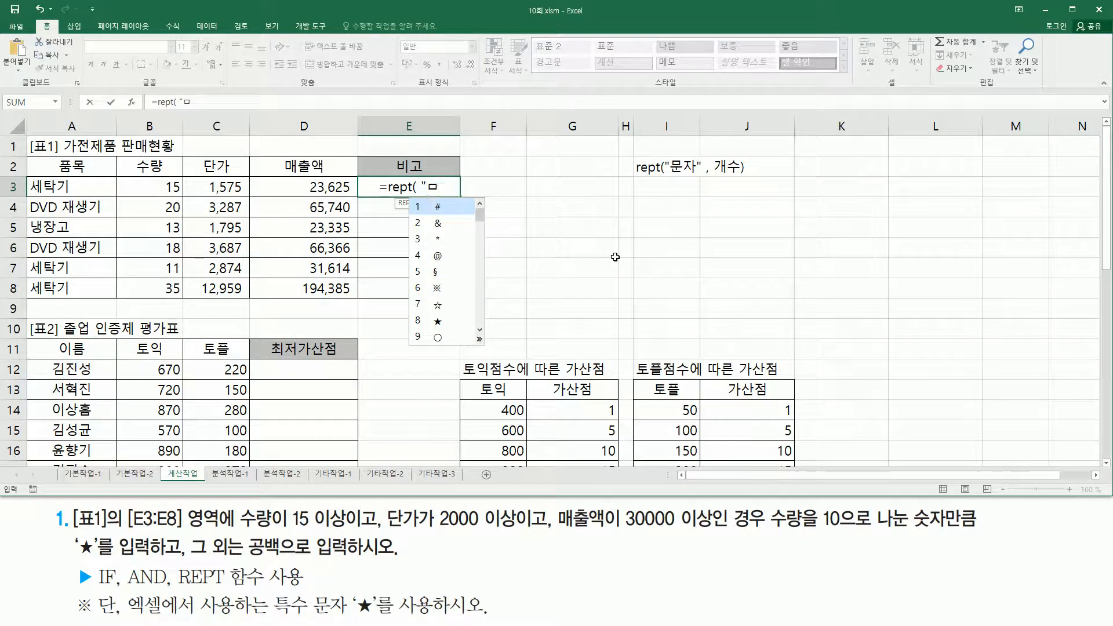
key(8)
text(")
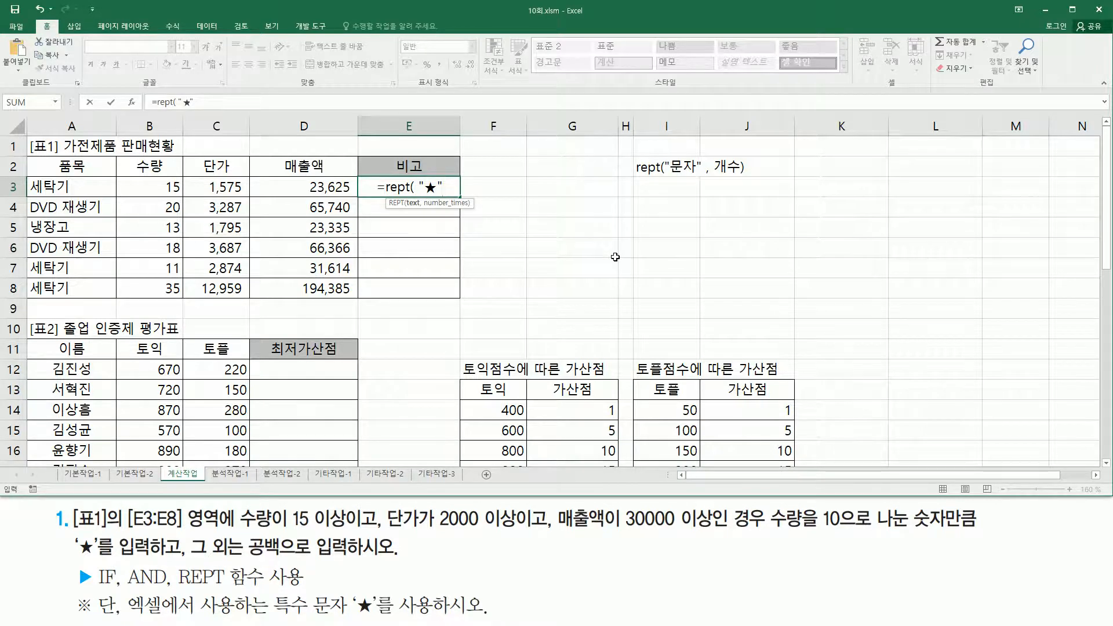
Step: Complete the E3 REPT formula with B3/10 as the number of repetitions
text( ,)
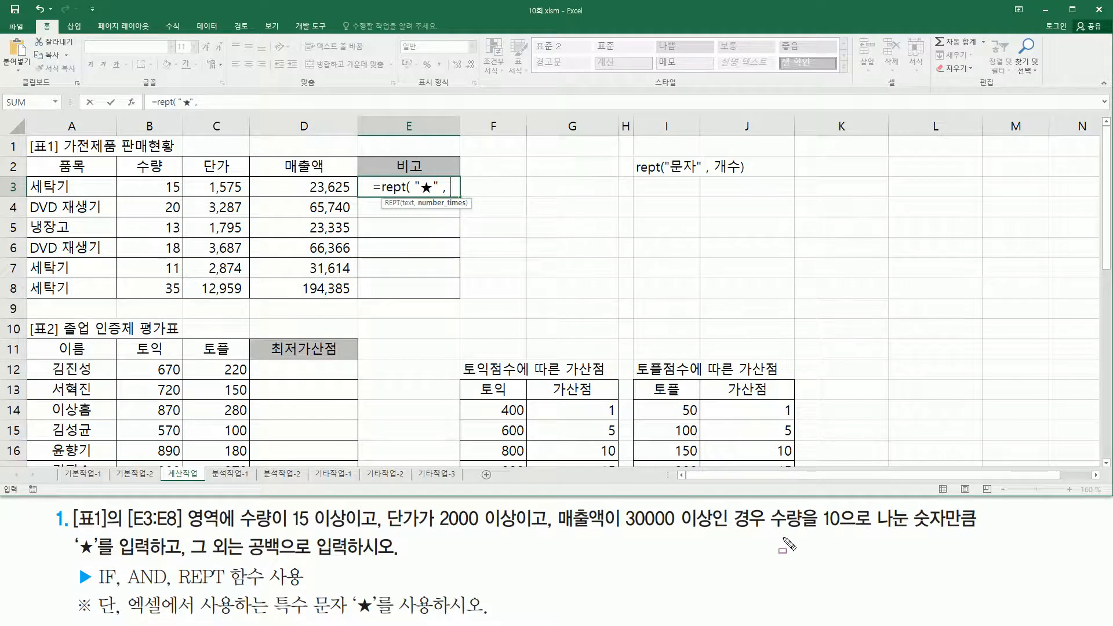
drag(766, 529, 846, 530)
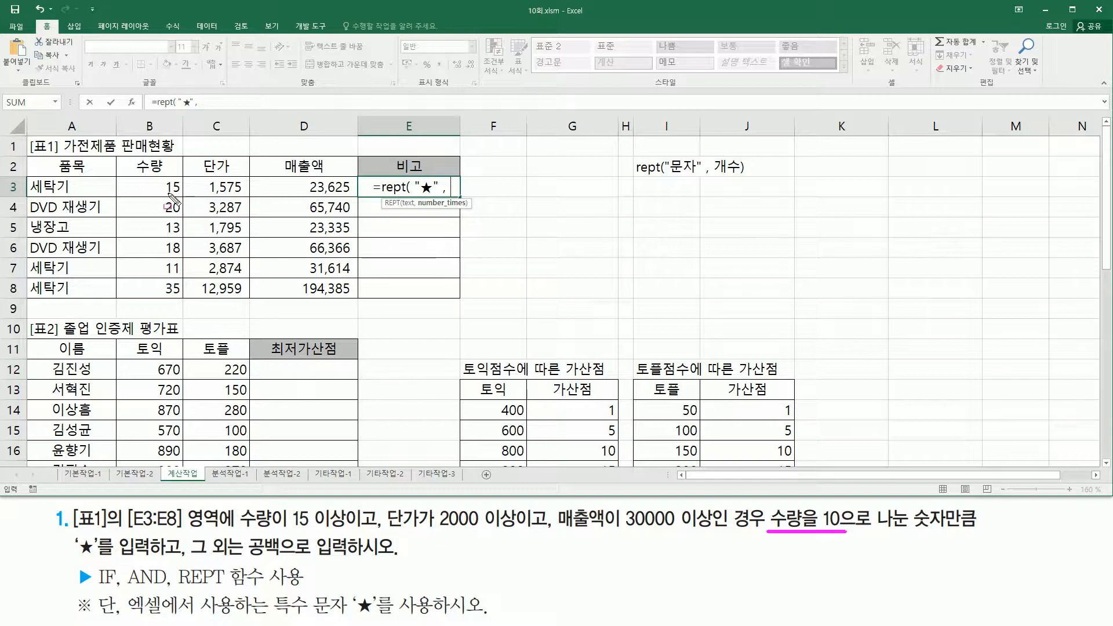
drag(162, 179, 181, 194)
key(Escape)
click(162, 185)
text(/1)
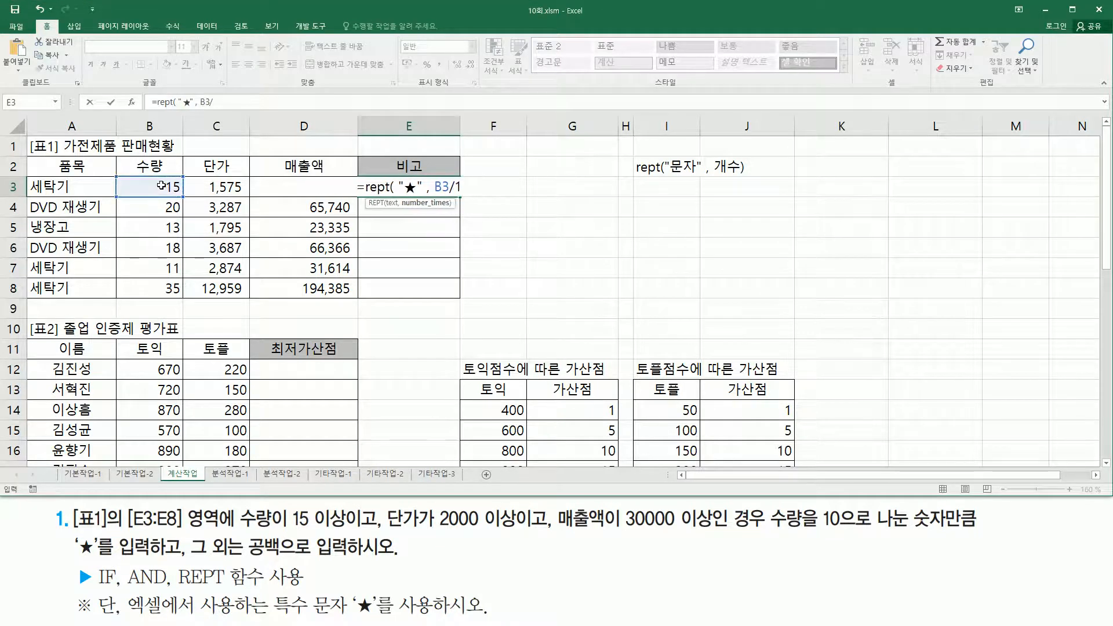
text(0 ))
key(Return)
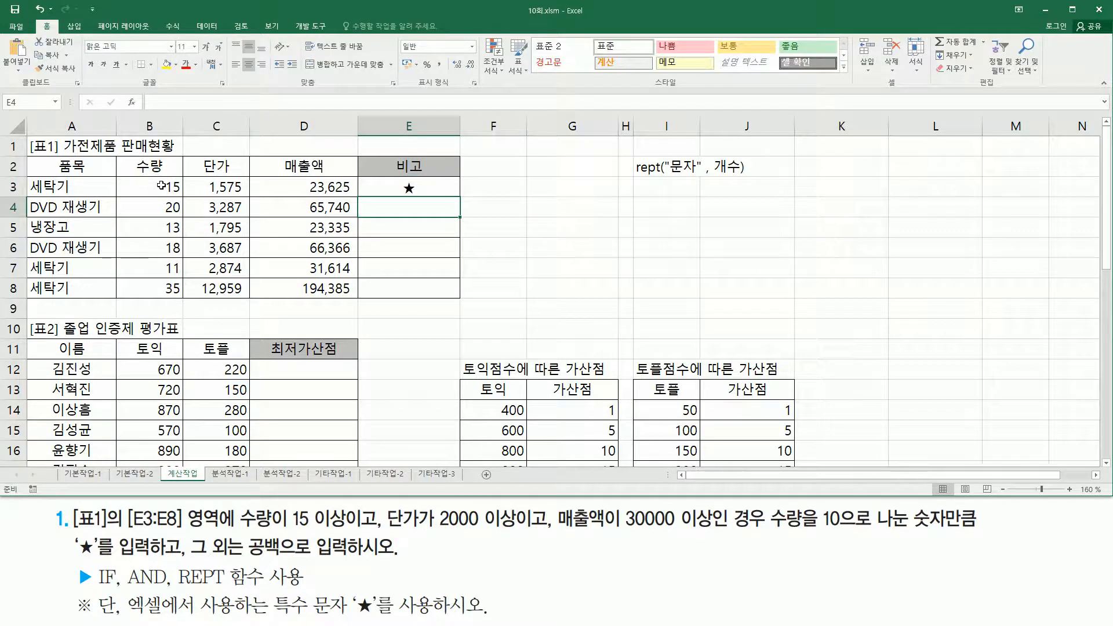
Step: Fill the REPT formula from E3 down to E8 in the 비고 column
click(410, 187)
drag(458, 197, 452, 295)
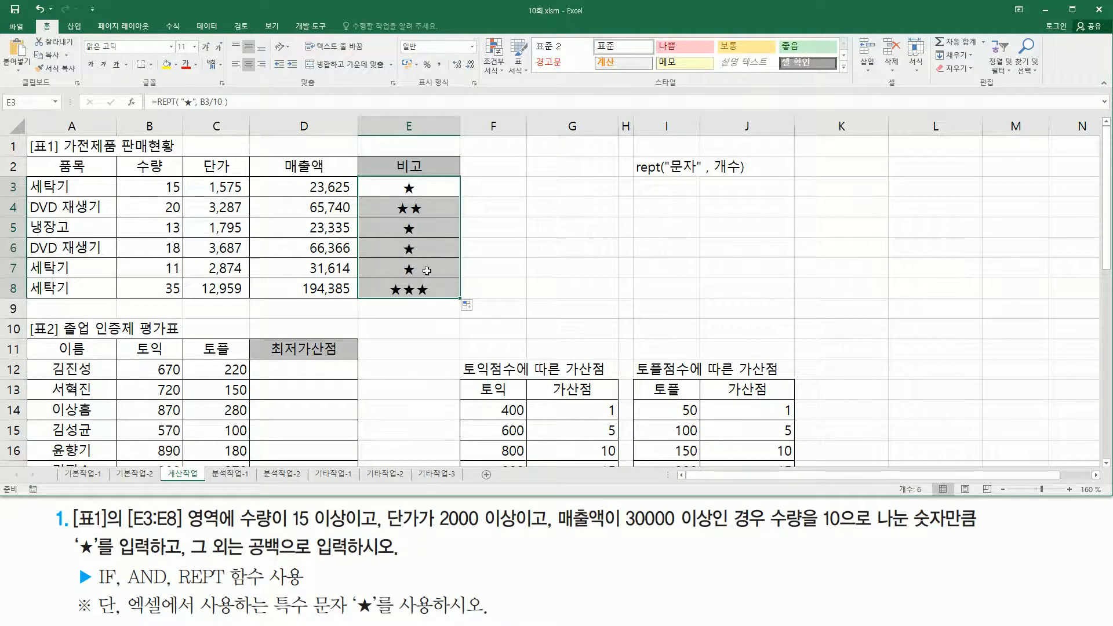
click(396, 183)
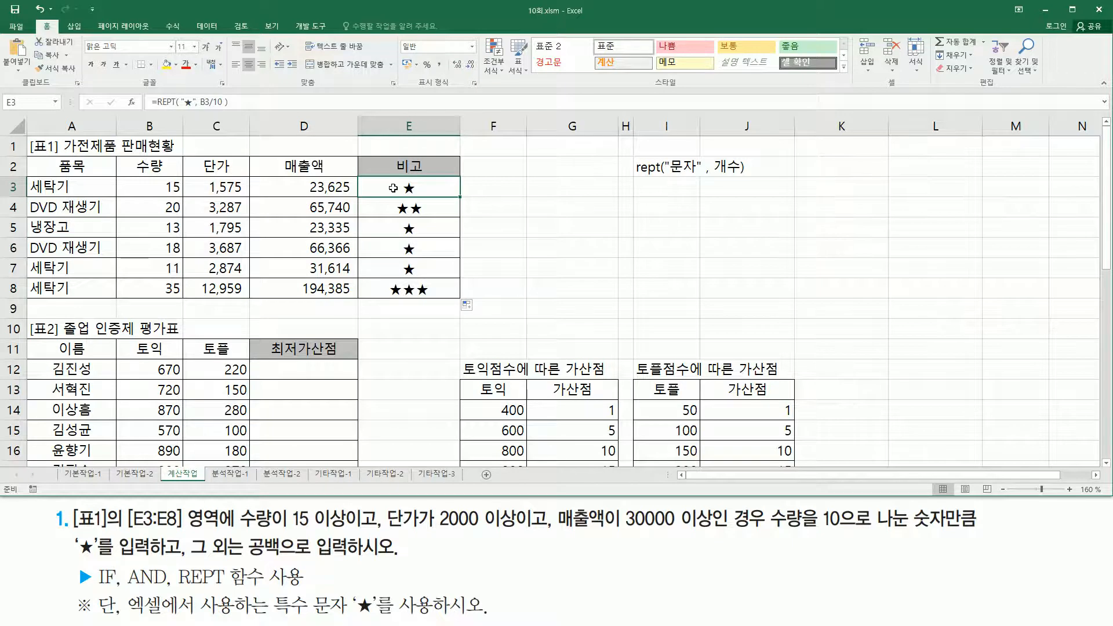
Step: Remove the REPT expression from the formula in E3, keeping only the equals sign
double_click(393, 188)
drag(360, 185, 528, 189)
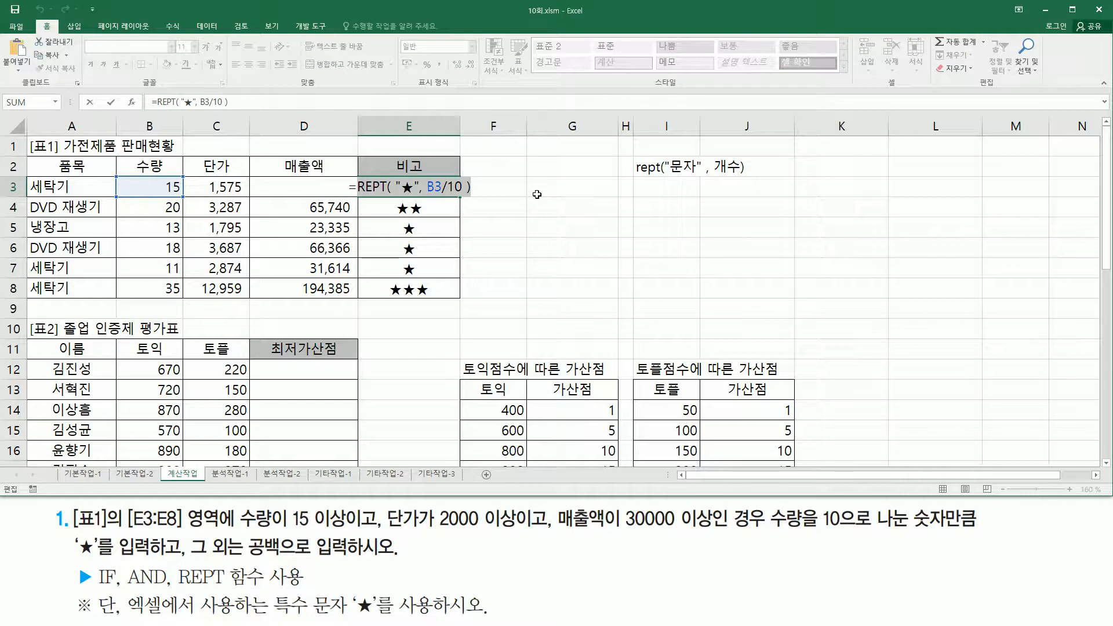
key(Delete)
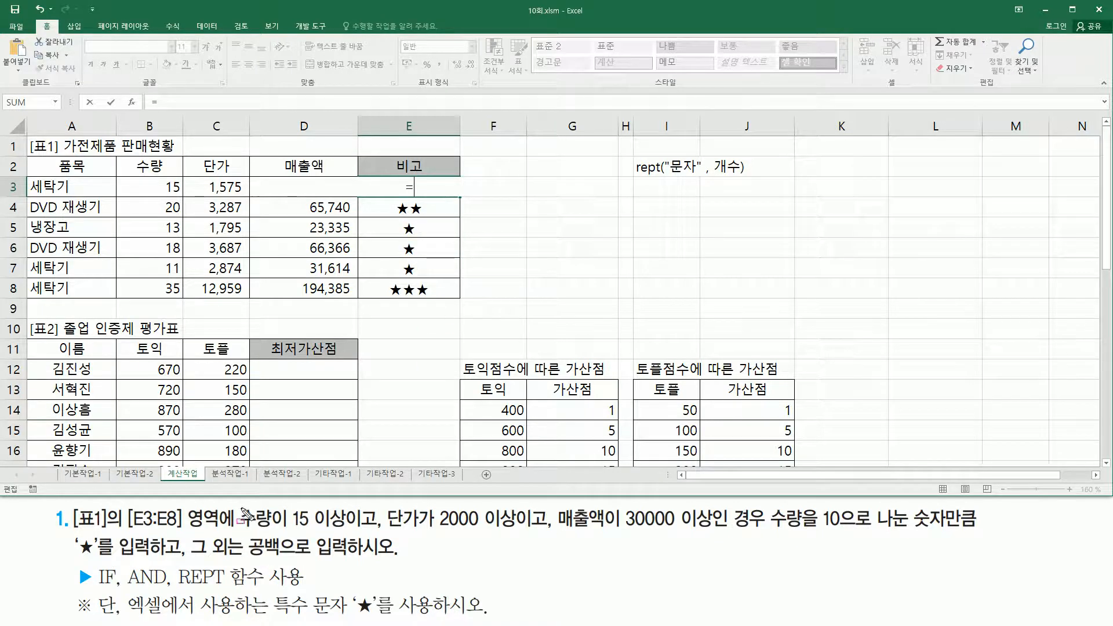
Step: Examine the three task conditions, the ★ and blank outcomes, and the IF and AND functions needed for the formula
mouse_move(238, 503)
mouse_down()
mouse_move(403, 544)
mouse_move(523, 540)
mouse_move(515, 535)
mouse_up()
mouse_move(554, 502)
mouse_down()
mouse_move(555, 520)
mouse_move(641, 545)
mouse_move(732, 545)
mouse_move(714, 539)
mouse_up()
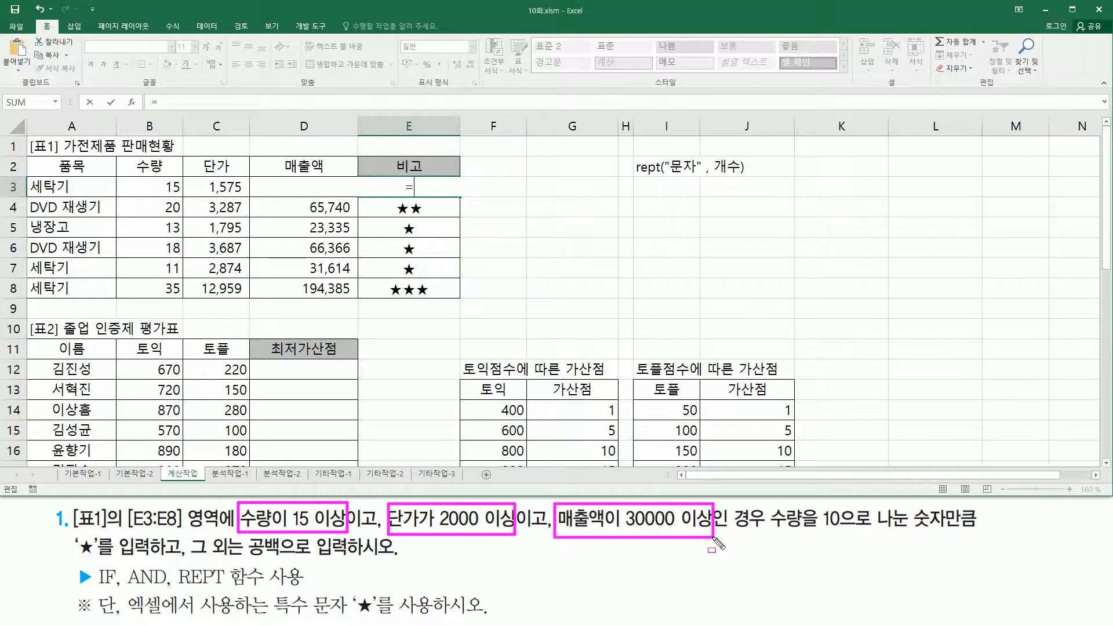
drag(350, 530, 370, 531)
drag(521, 530, 547, 530)
drag(772, 536, 977, 534)
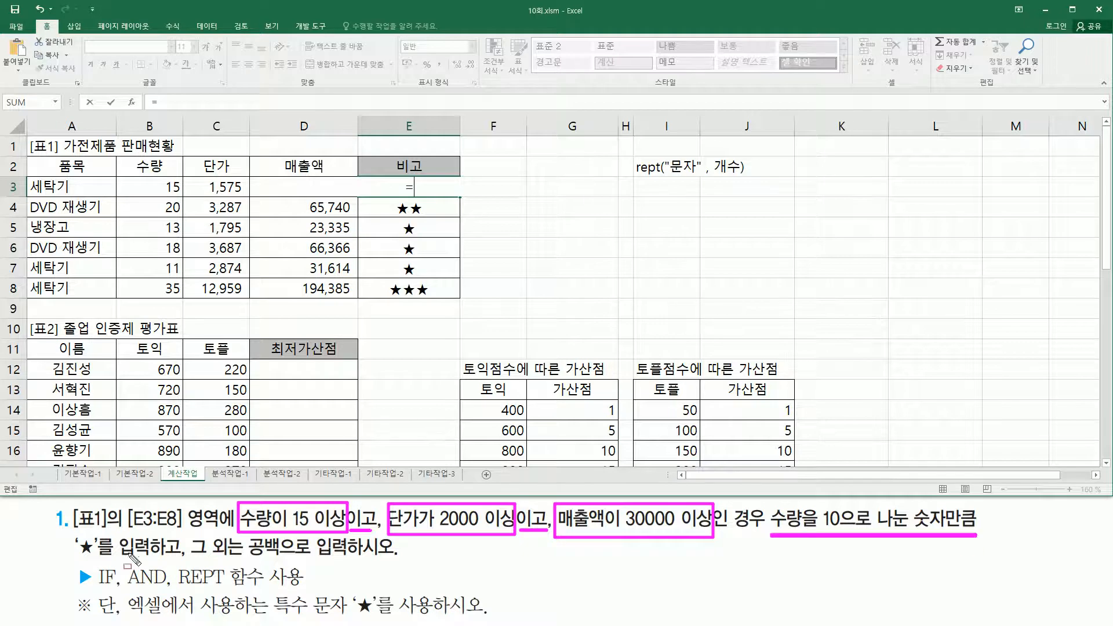
mouse_move(67, 533)
mouse_down()
mouse_move(170, 560)
mouse_move(152, 561)
mouse_up()
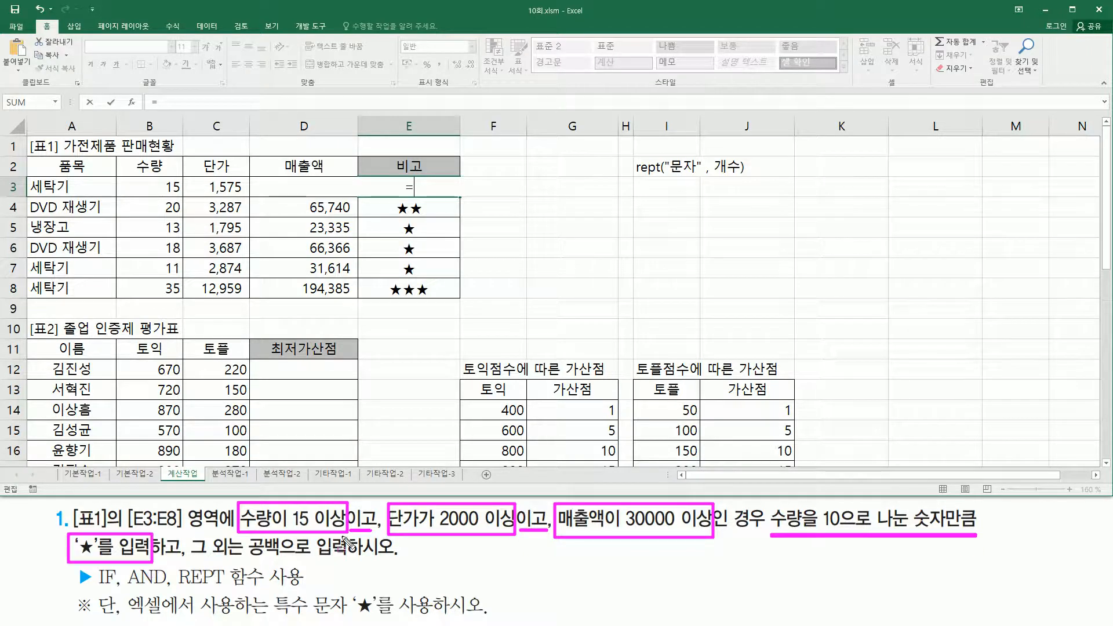
mouse_move(243, 537)
mouse_down()
mouse_move(249, 555)
mouse_move(284, 559)
mouse_up()
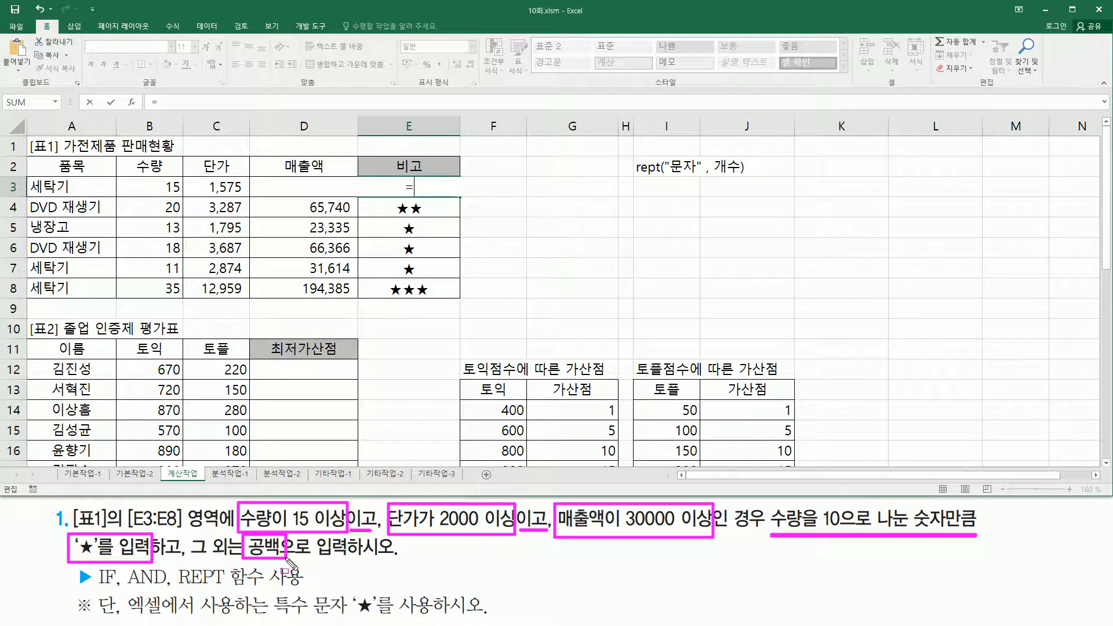
drag(97, 588, 116, 589)
drag(128, 587, 167, 586)
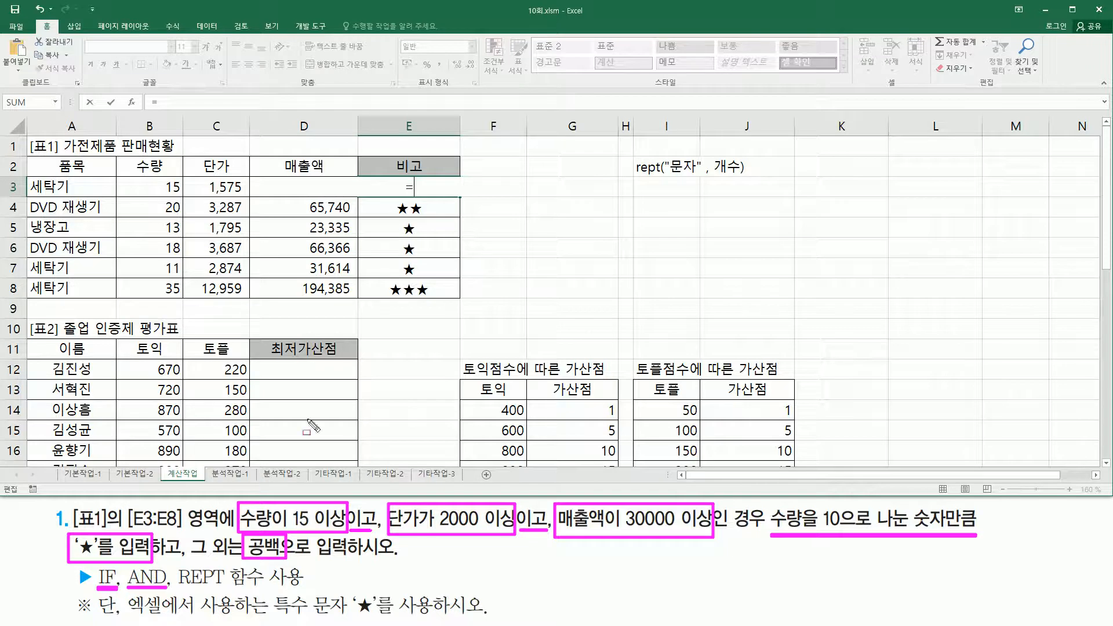
key(Escape)
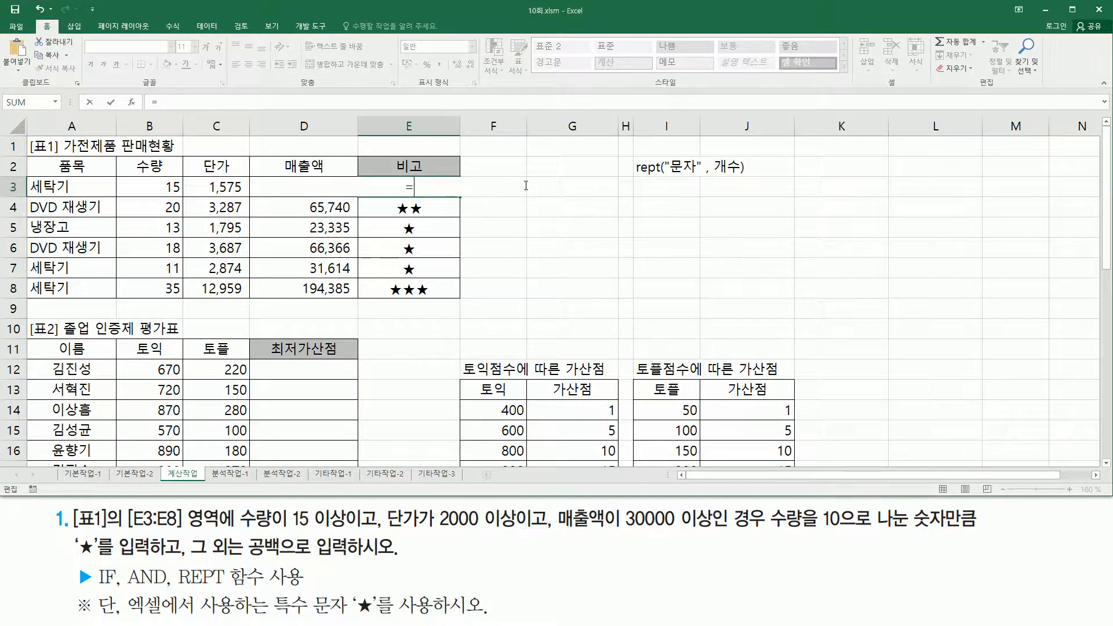
Step: Start the E3 formula with IF and a nested AND whose first condition is B3>=15
text(if()
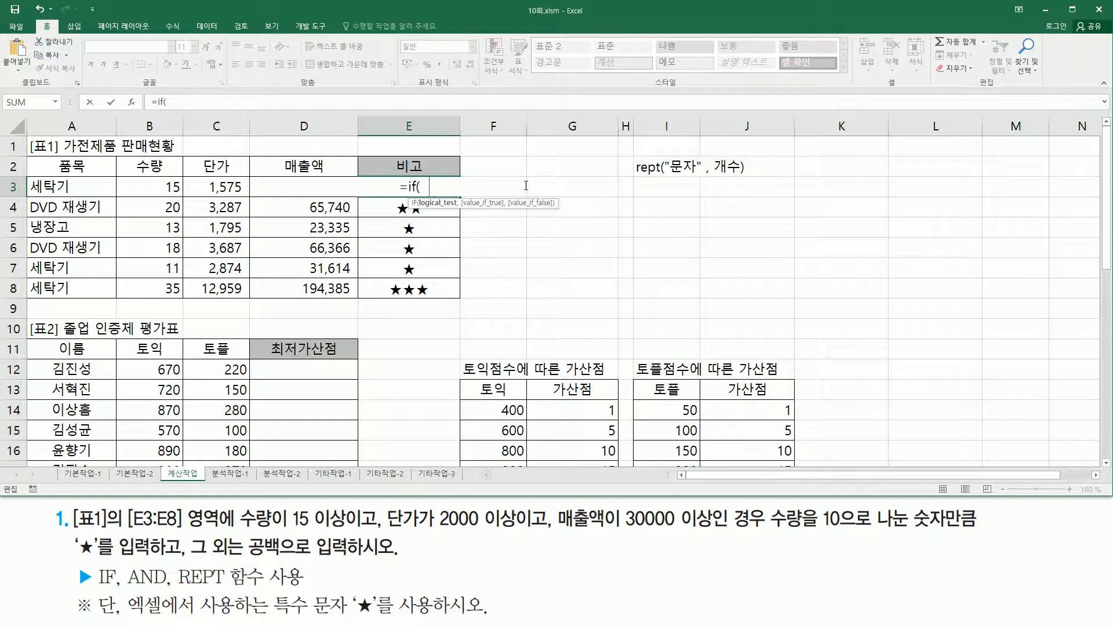
text(and)
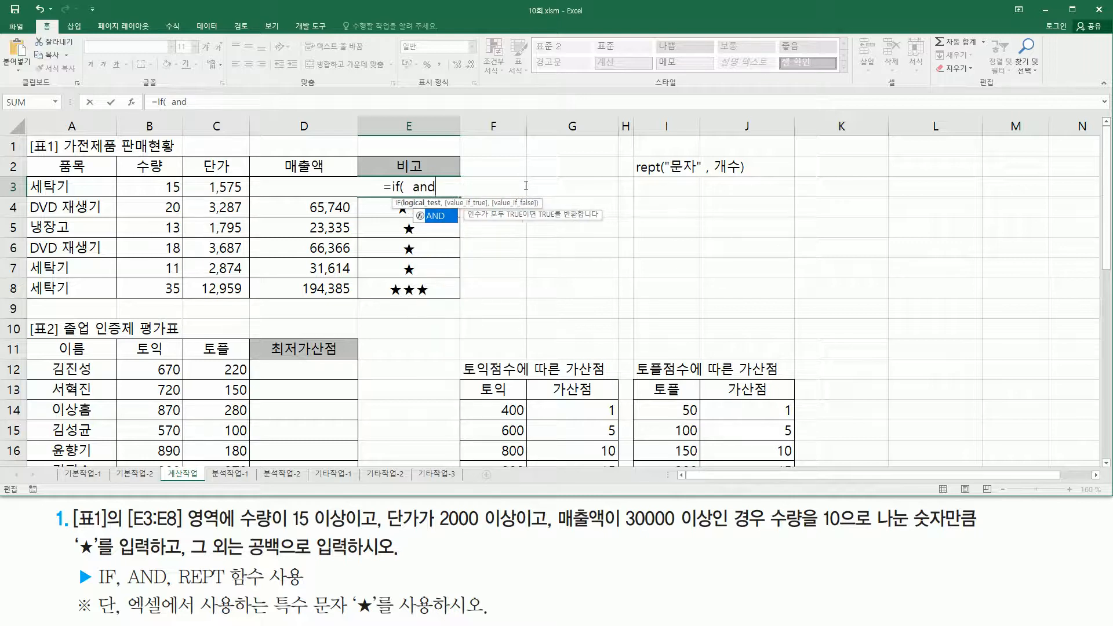
text(()
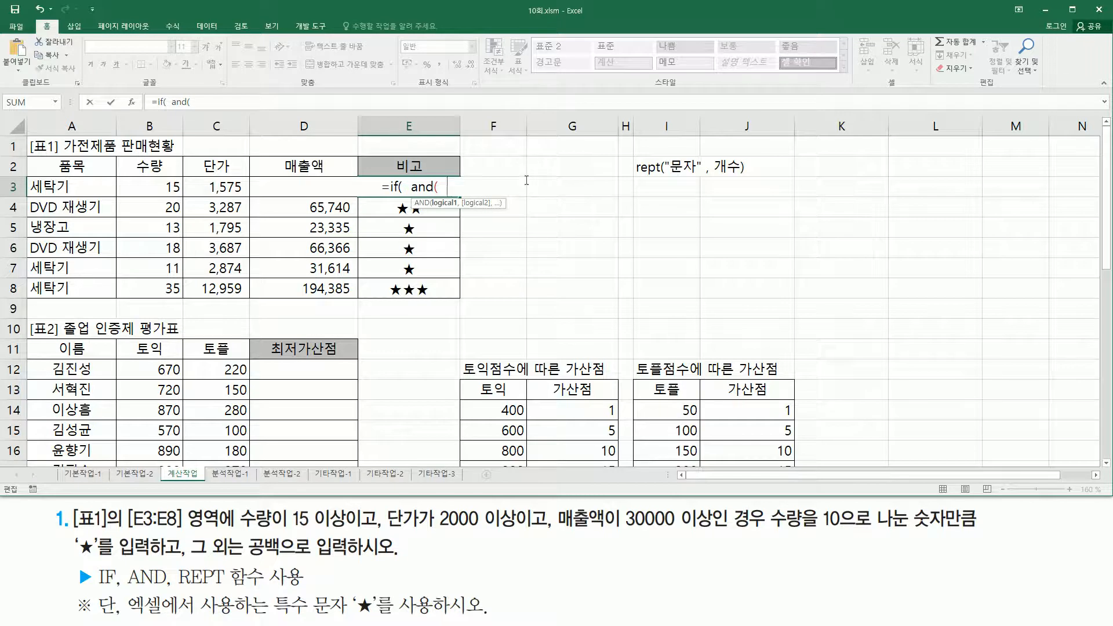
click(154, 182)
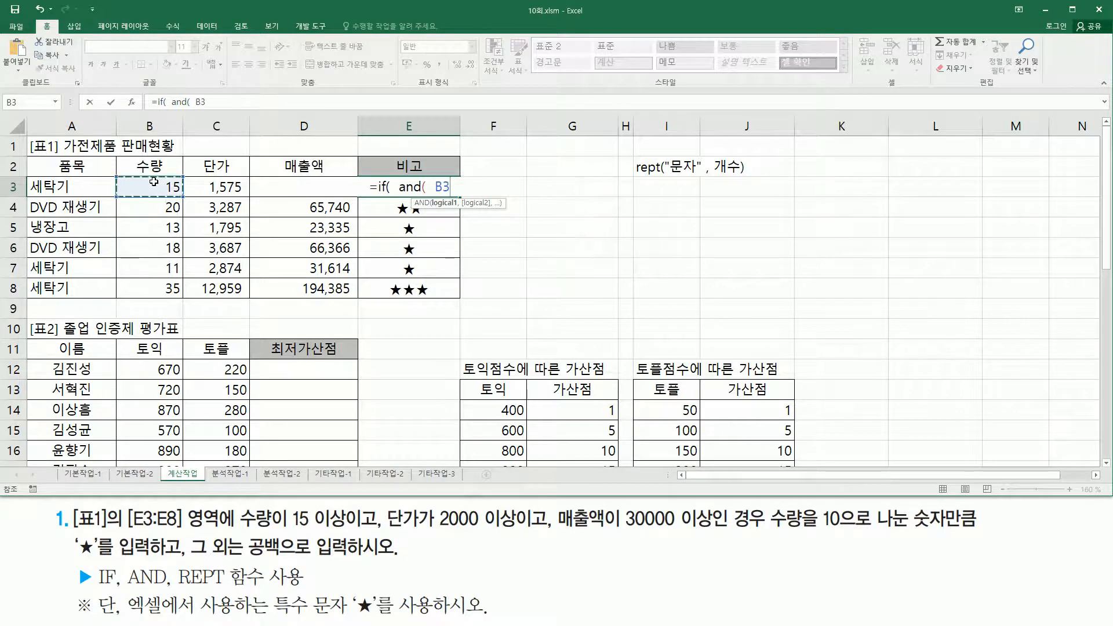
text(>=15)
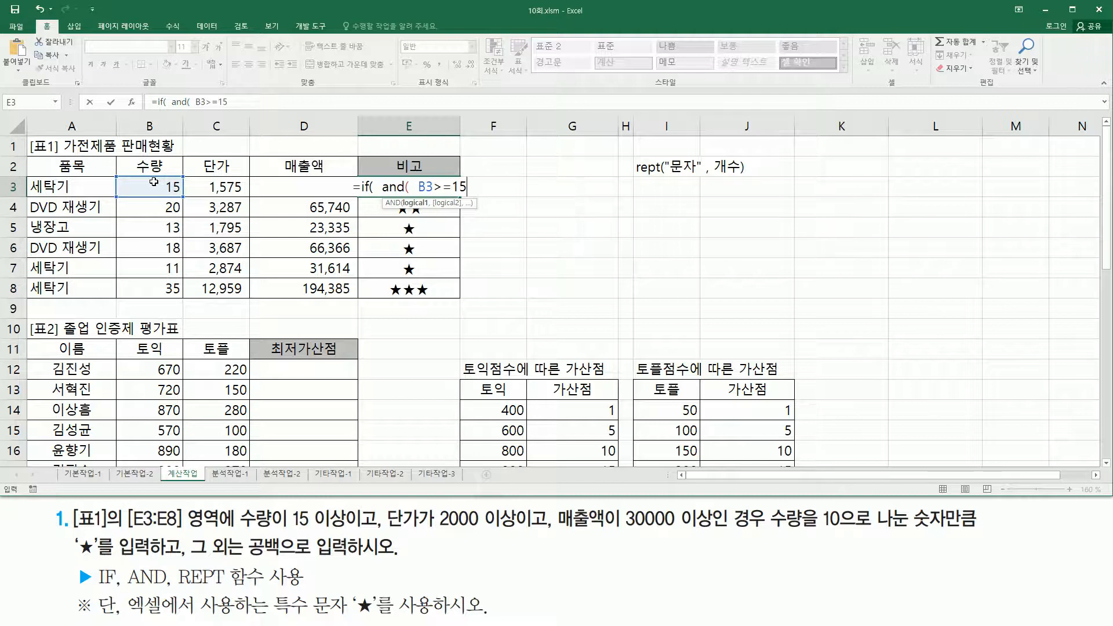
text( ,)
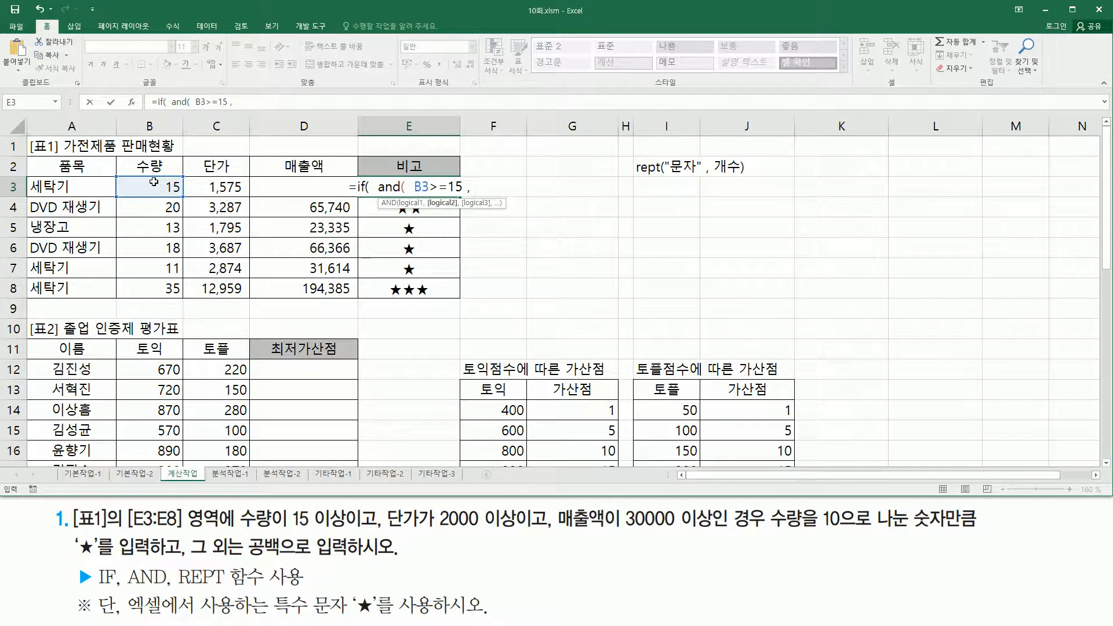
Step: Add the conditions C3>=2000 and D3>=30000 to the AND function in E3 and close its parenthesis
click(231, 186)
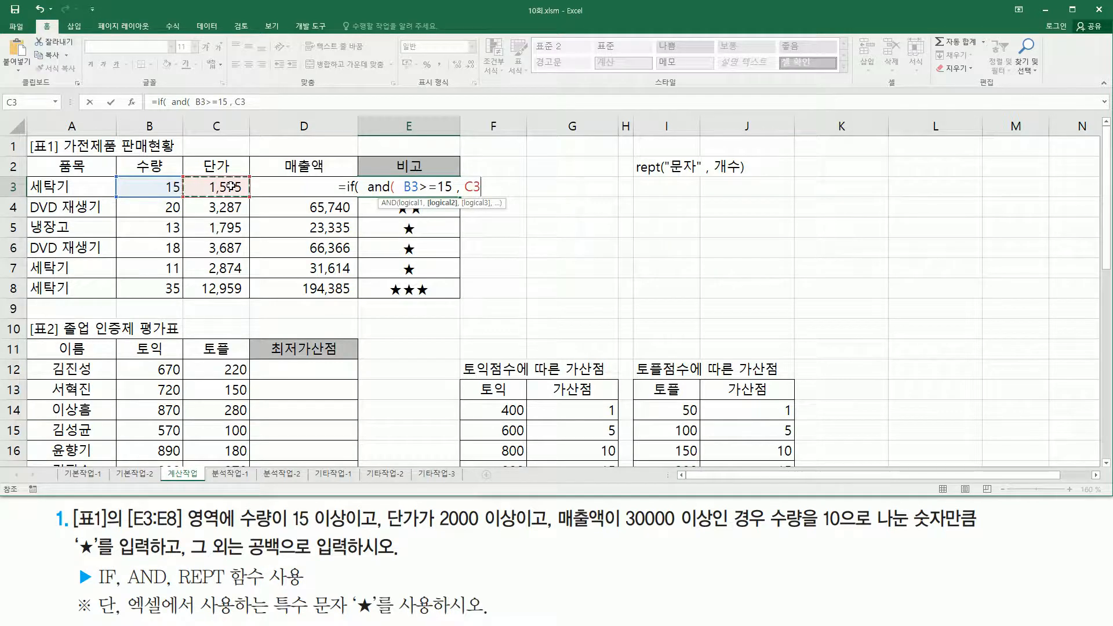
text(>=)
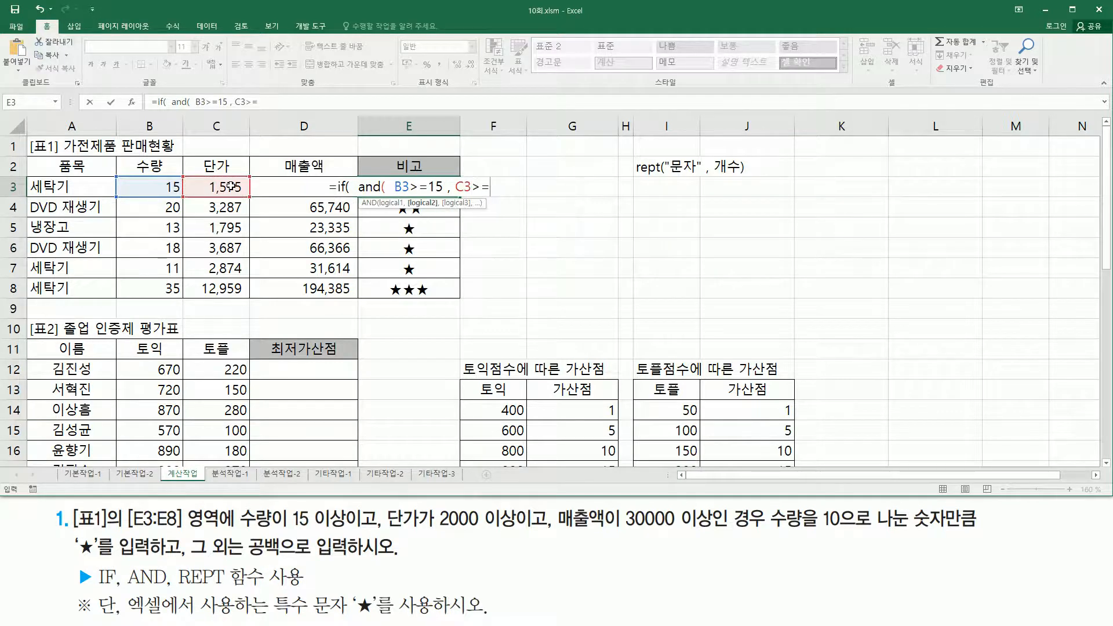
text(2000)
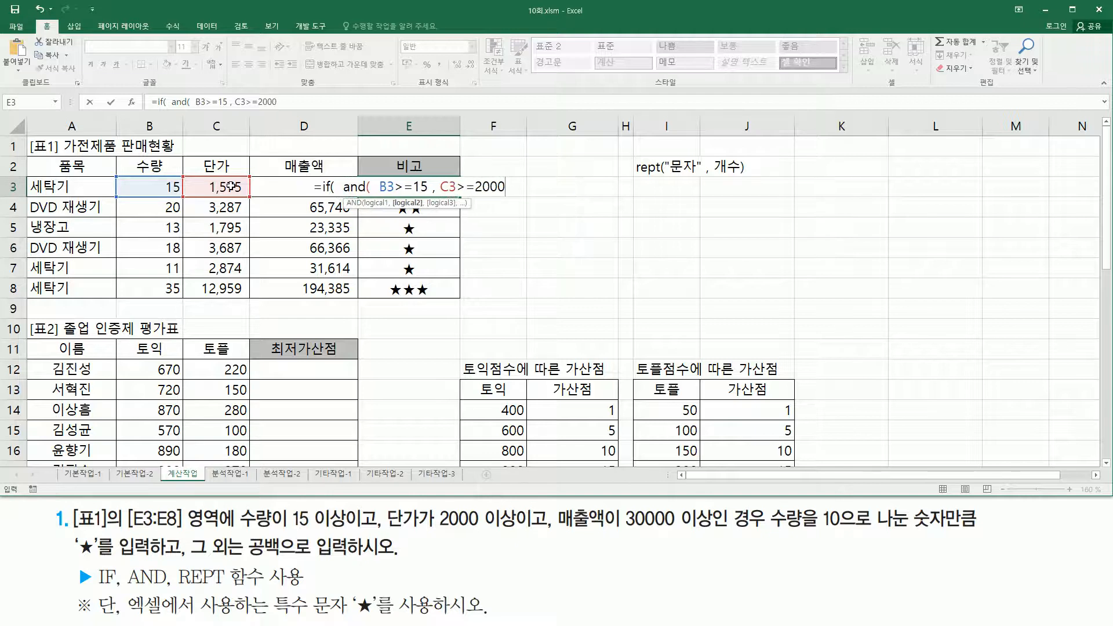
text( ,)
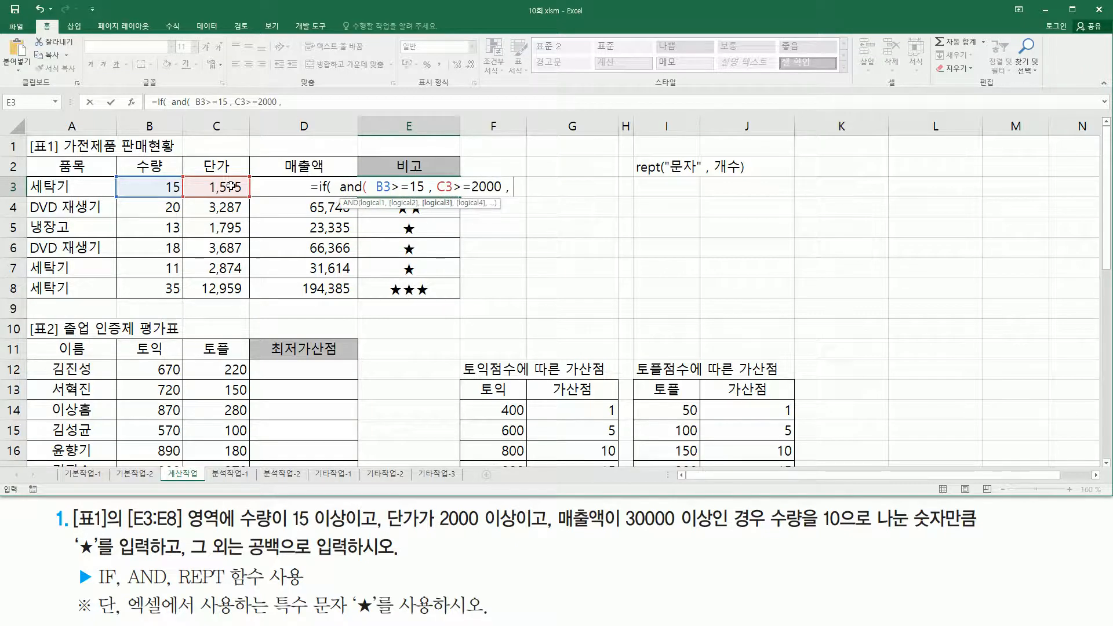
click(263, 186)
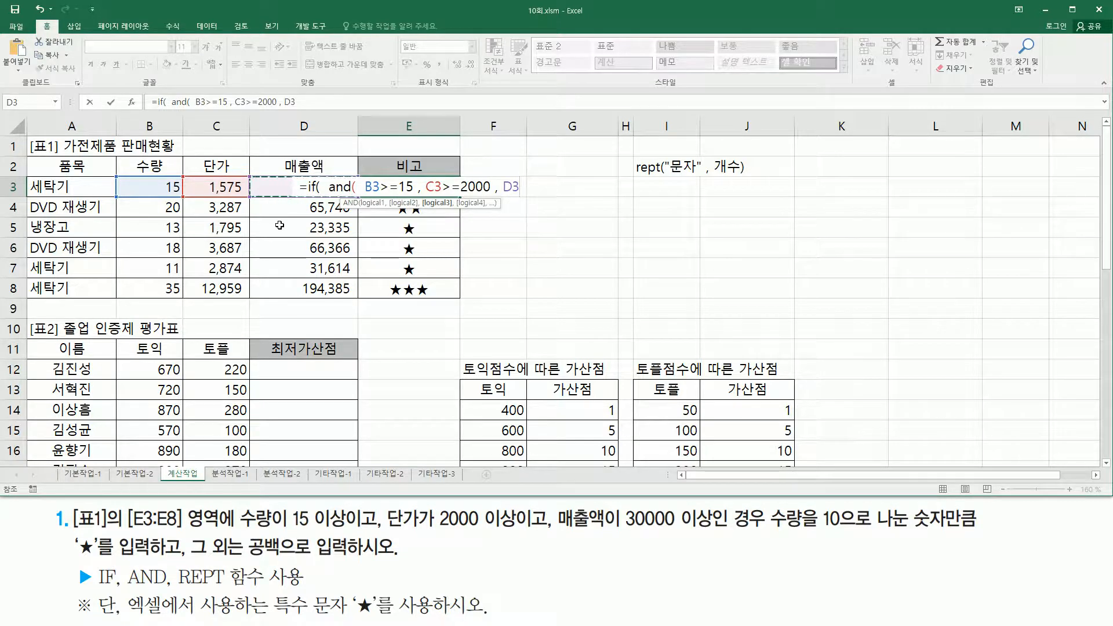
text(>)
text(=300)
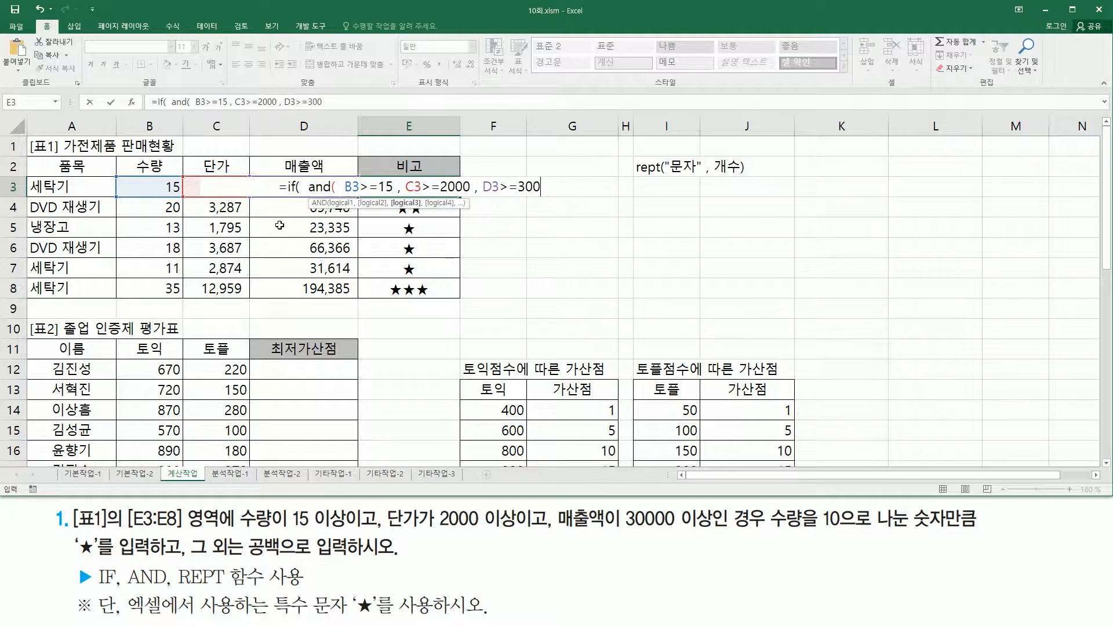
text(00 )
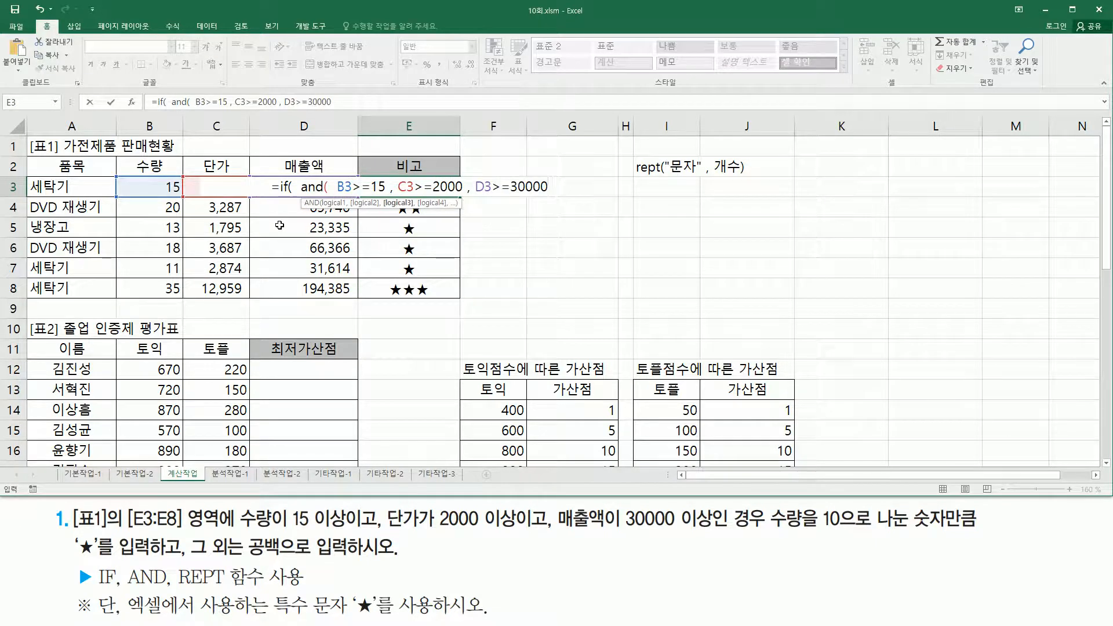
text())
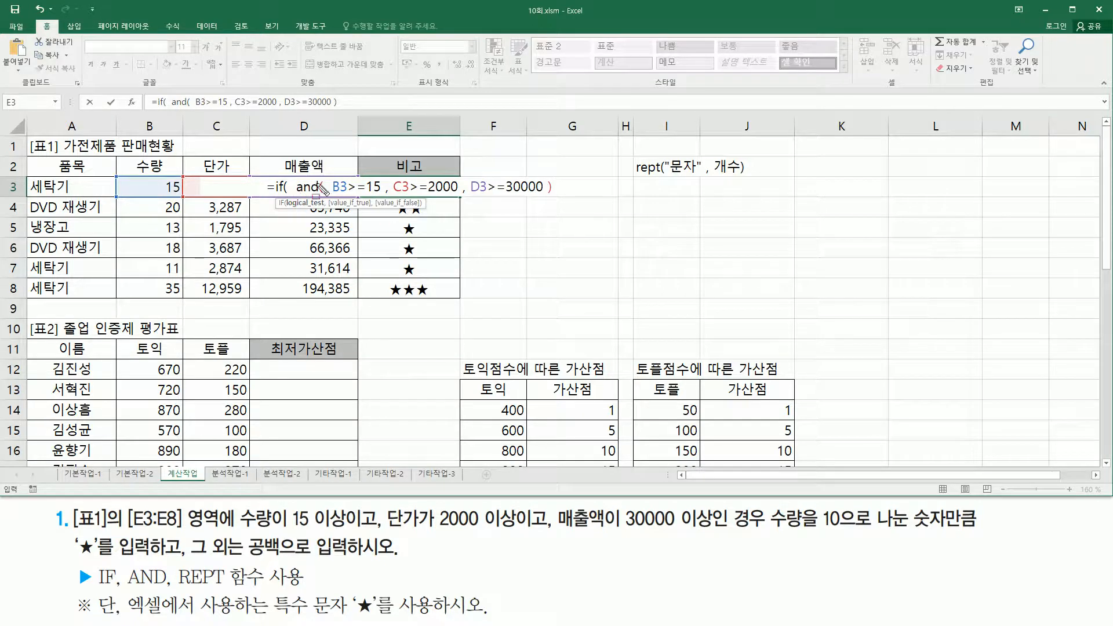
drag(332, 193, 546, 195)
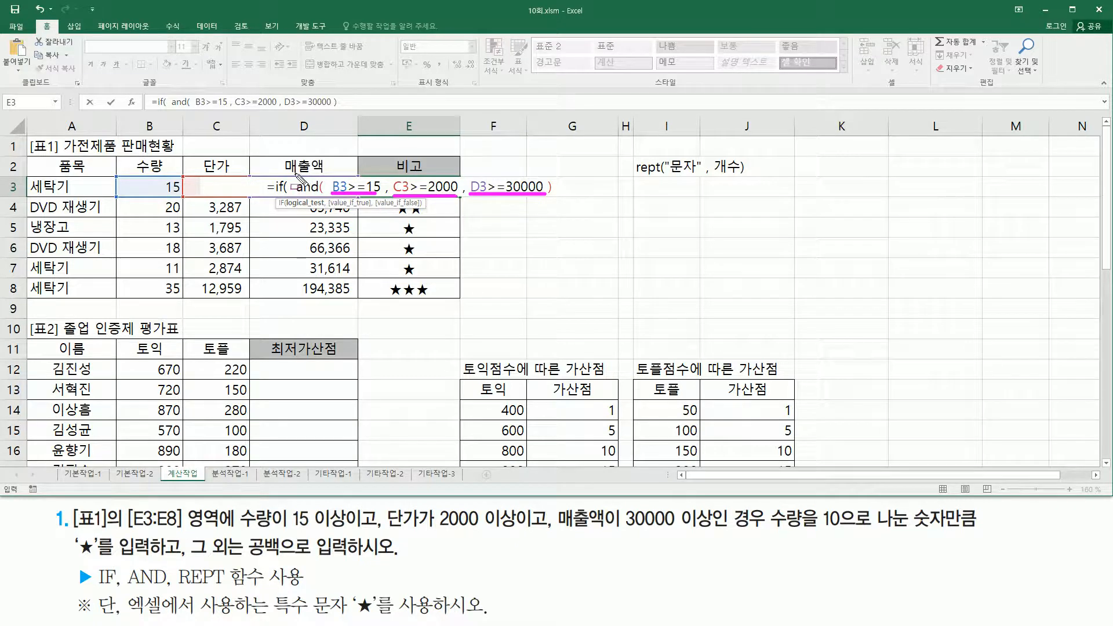
mouse_move(293, 170)
mouse_down()
mouse_move(303, 195)
mouse_move(558, 200)
mouse_up()
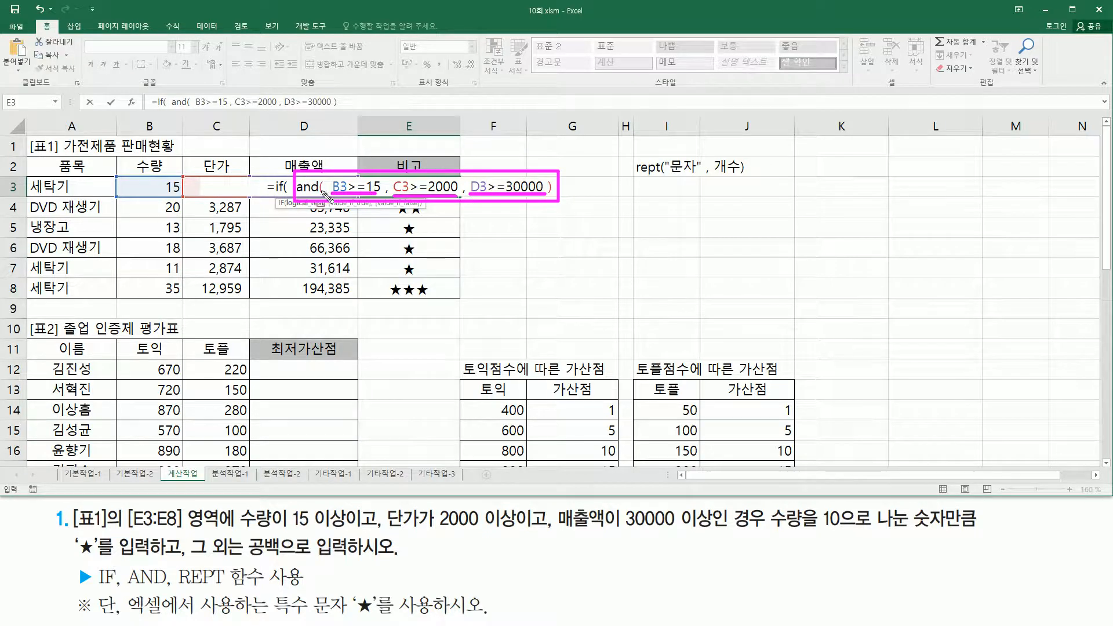
key(Escape)
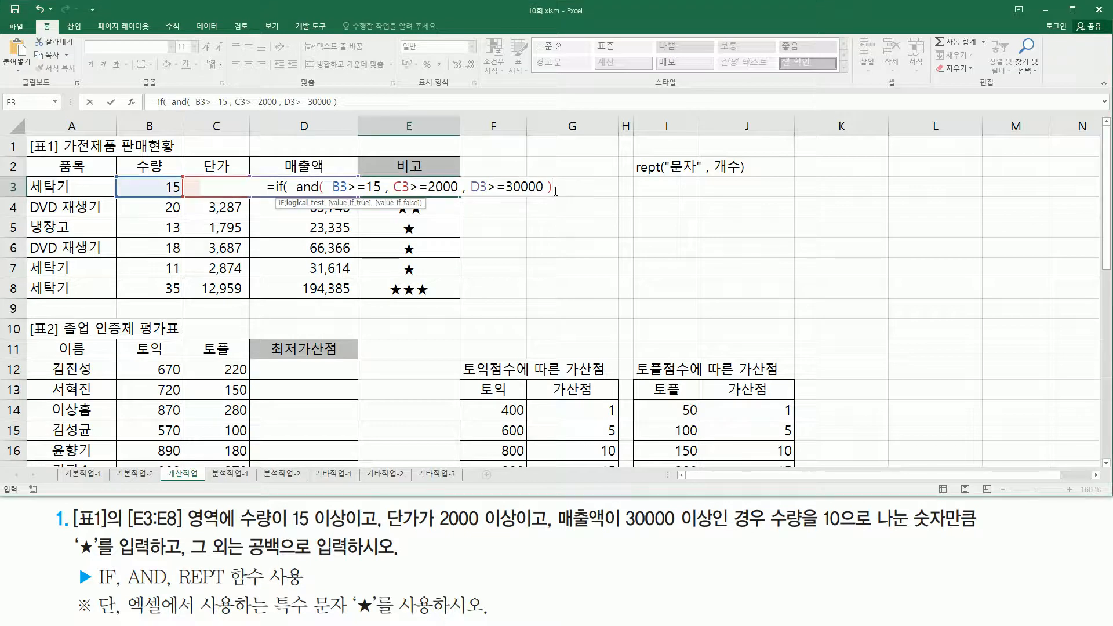
Step: Complete the E3 IF formula with REPT( "★", B3/10 ) as the true result and "" as the false result
text(,)
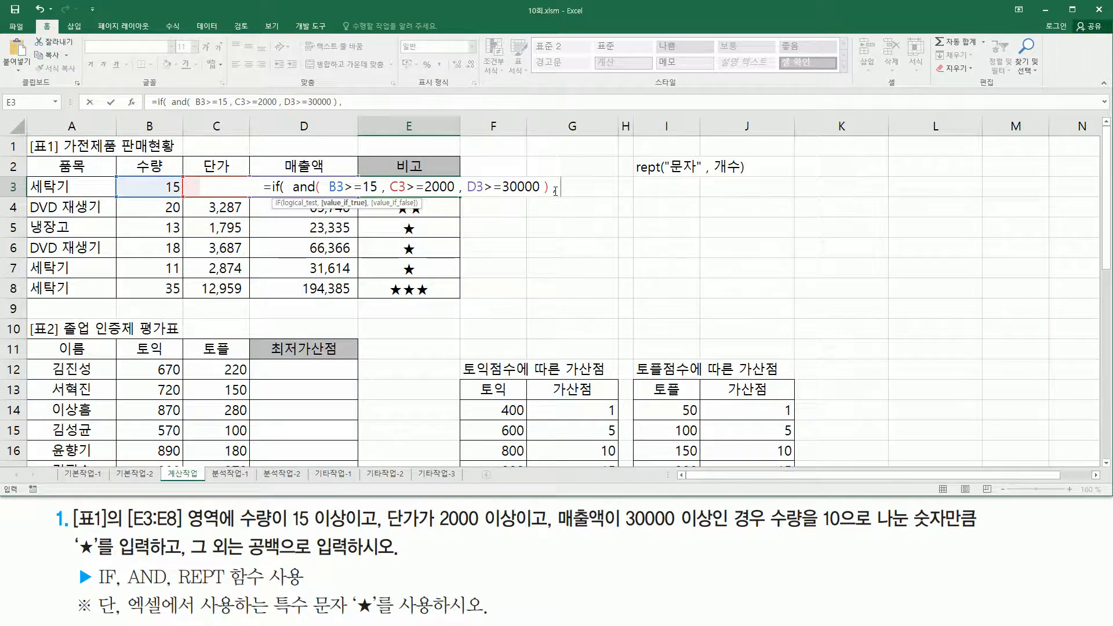
text(REPT( "★", B3/10 ))
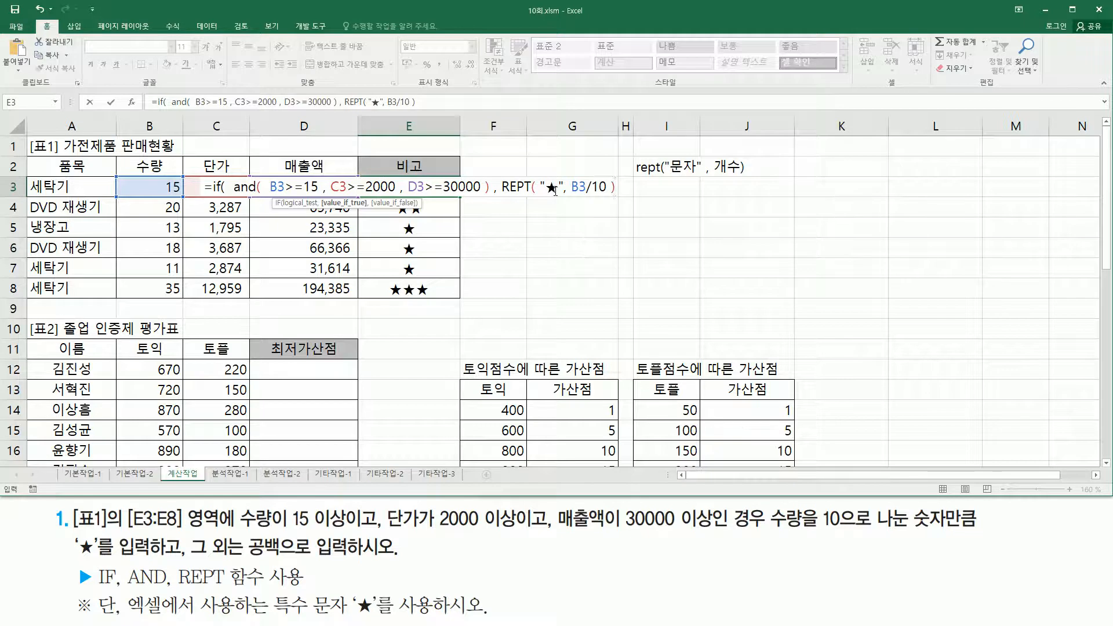
text( , )
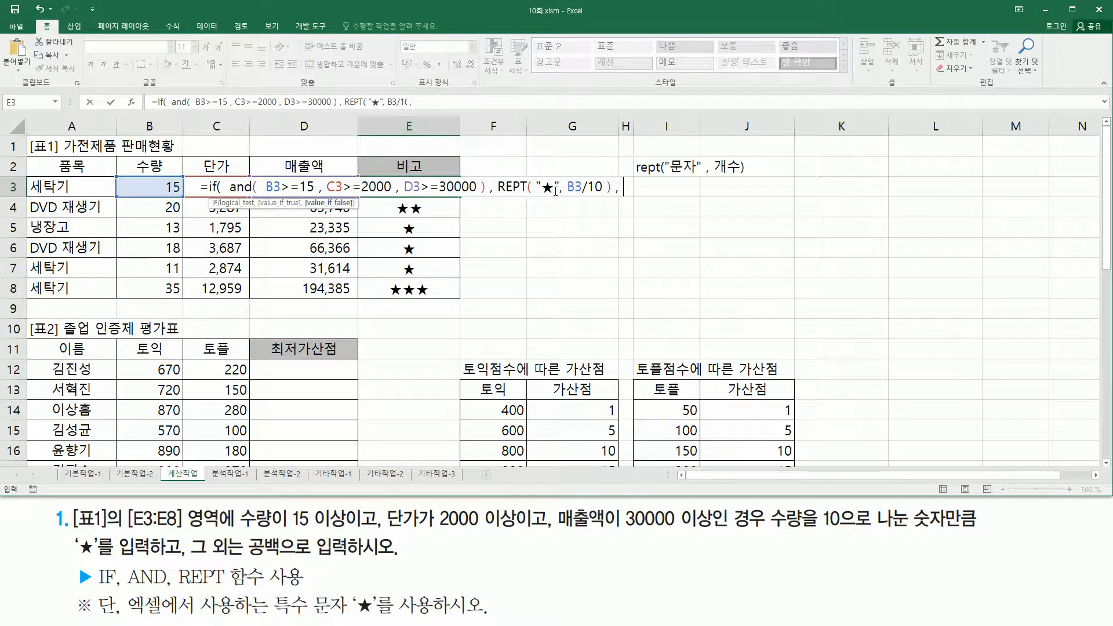
text("")
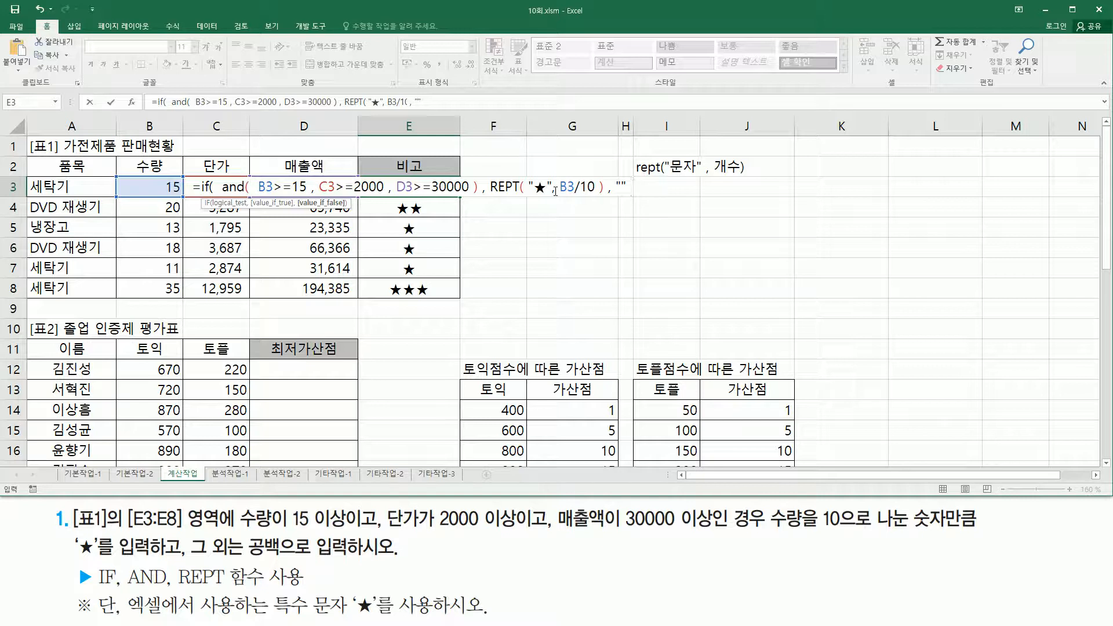
text())
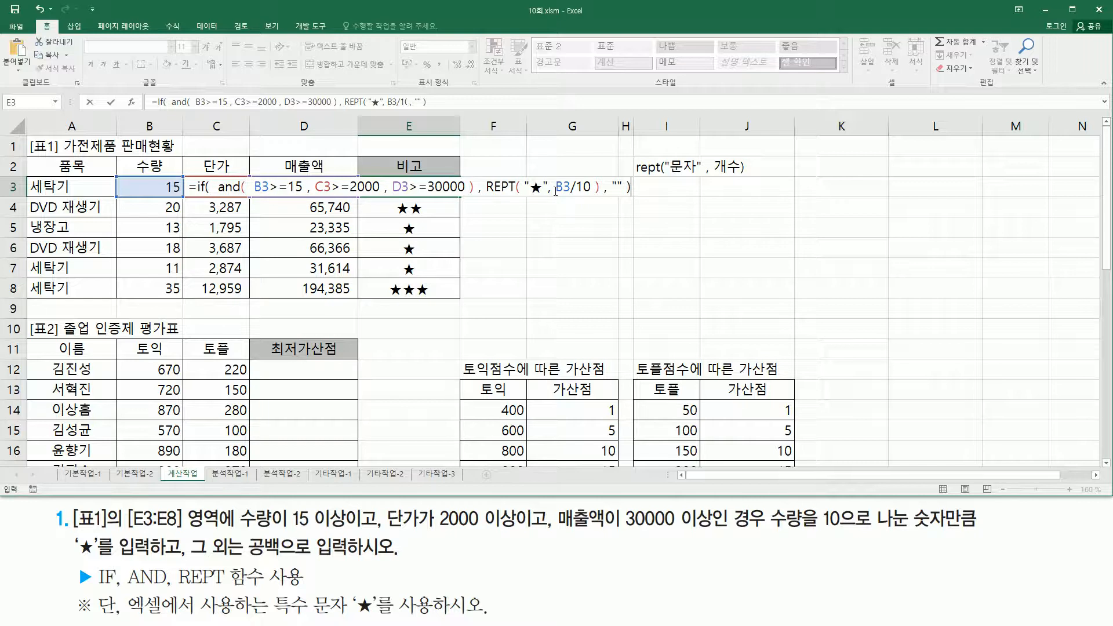
key(Return)
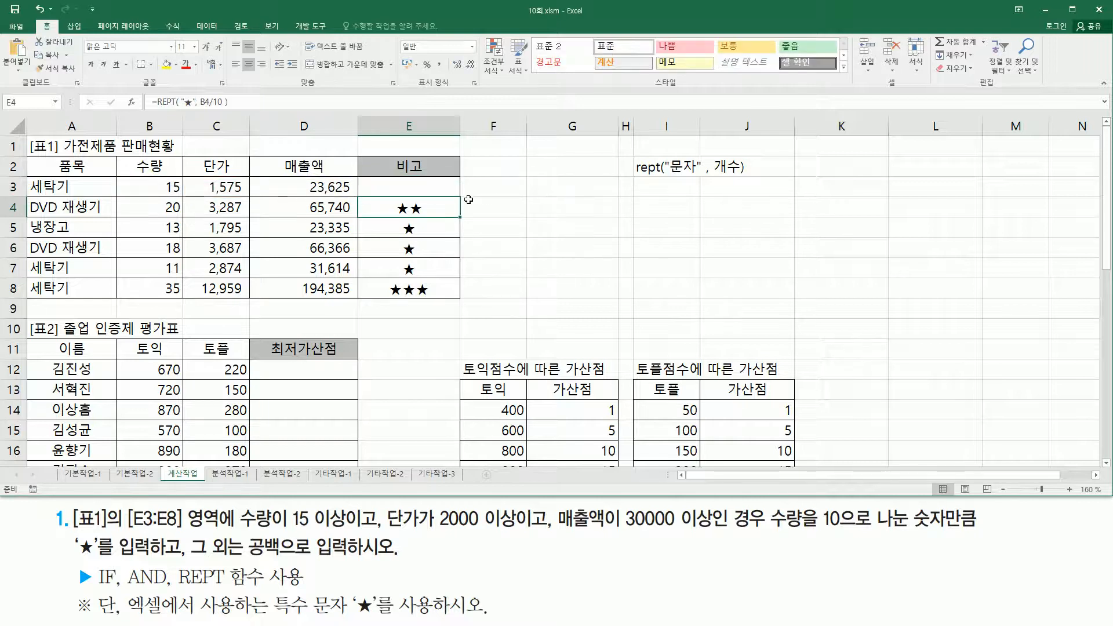
Step: Fill the IF formula from E3 down to E8 in the 비고 column
click(444, 189)
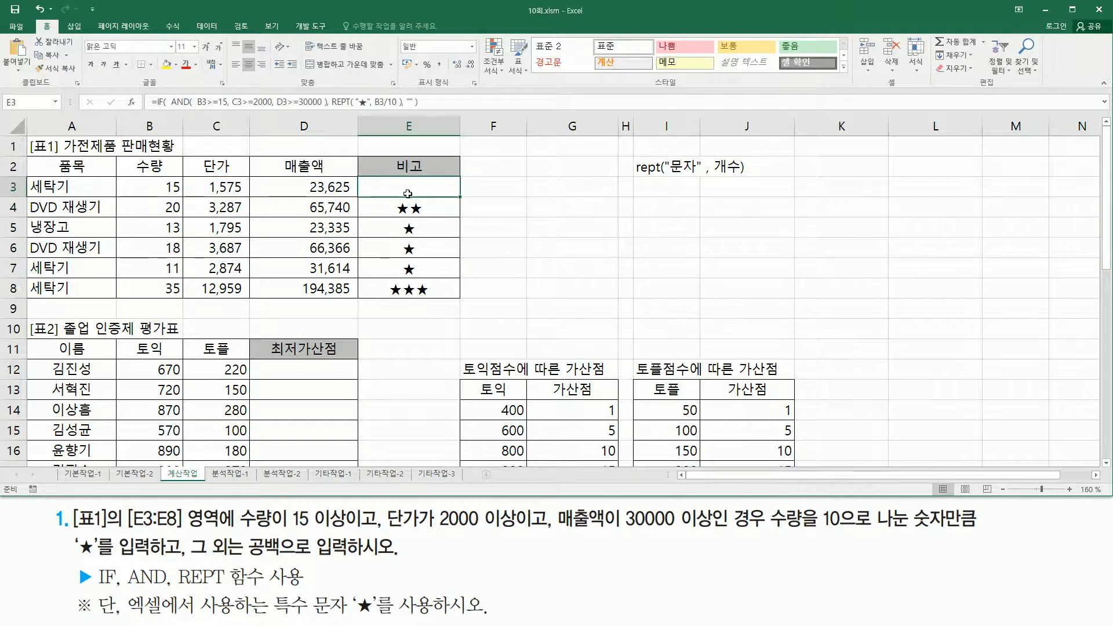
drag(239, 530, 710, 530)
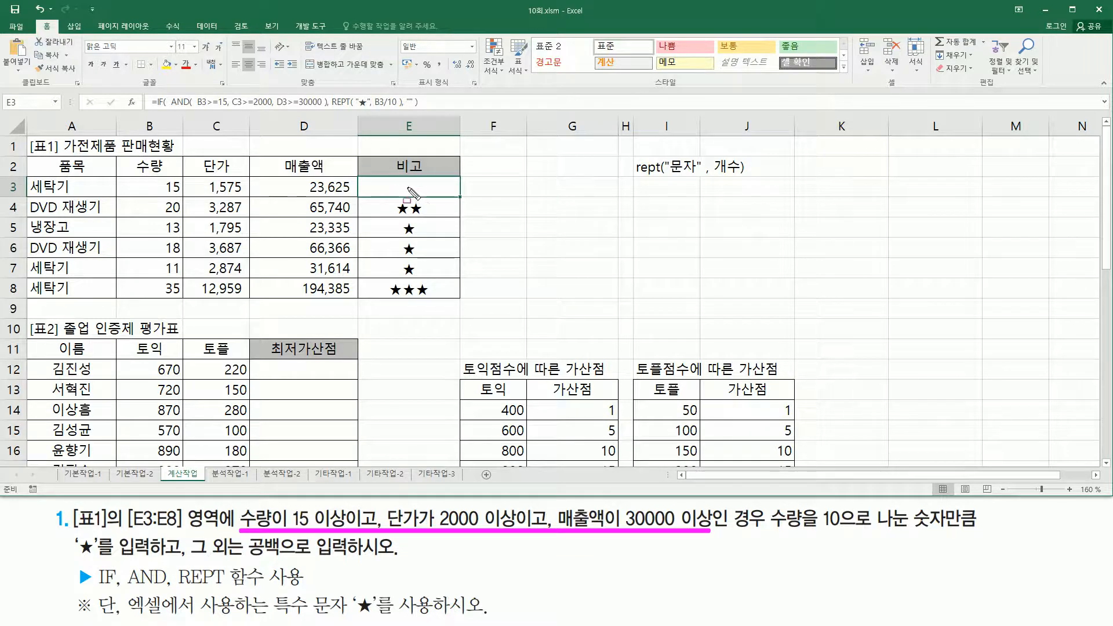
key(Escape)
drag(461, 196, 462, 298)
Step: Check the blank and ★ results in E3:E8 against the task's 수량, 단가 and 매출액 conditions
key(ctrl+2)
drag(383, 221, 427, 229)
drag(383, 264, 435, 274)
drag(377, 181, 428, 191)
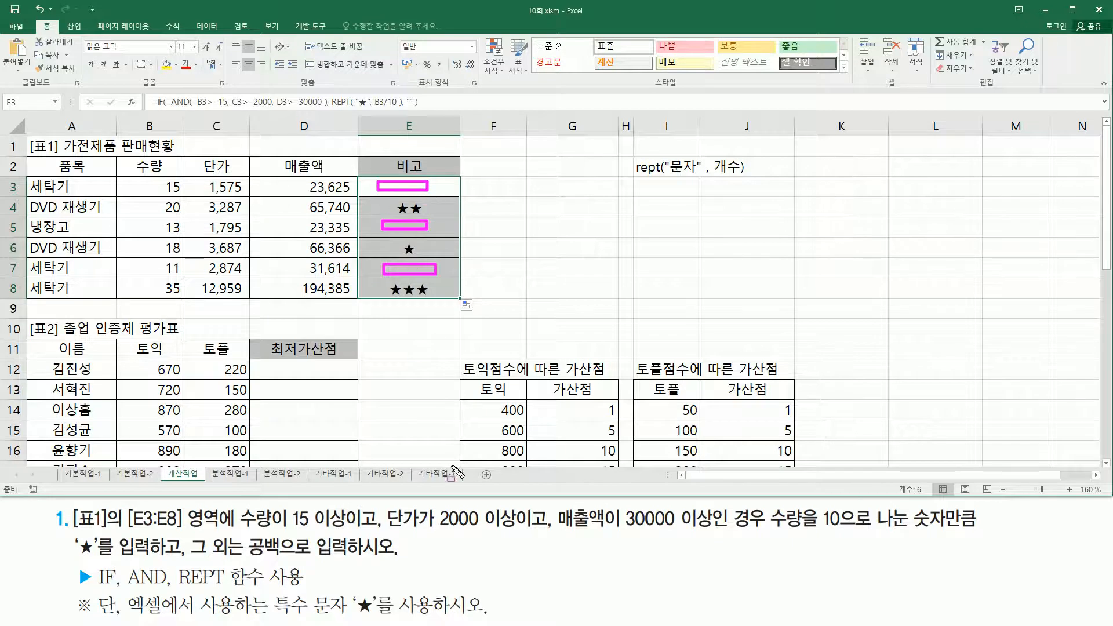
drag(234, 531, 718, 531)
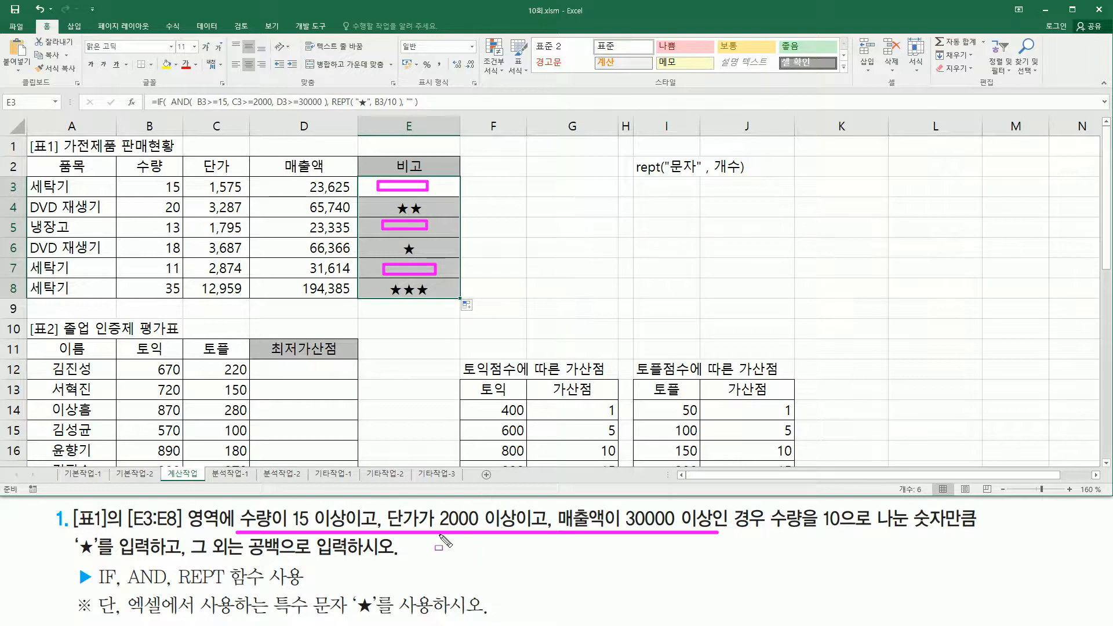
key(e)
mouse_move(392, 195)
mouse_down()
mouse_move(430, 218)
mouse_move(439, 302)
mouse_up()
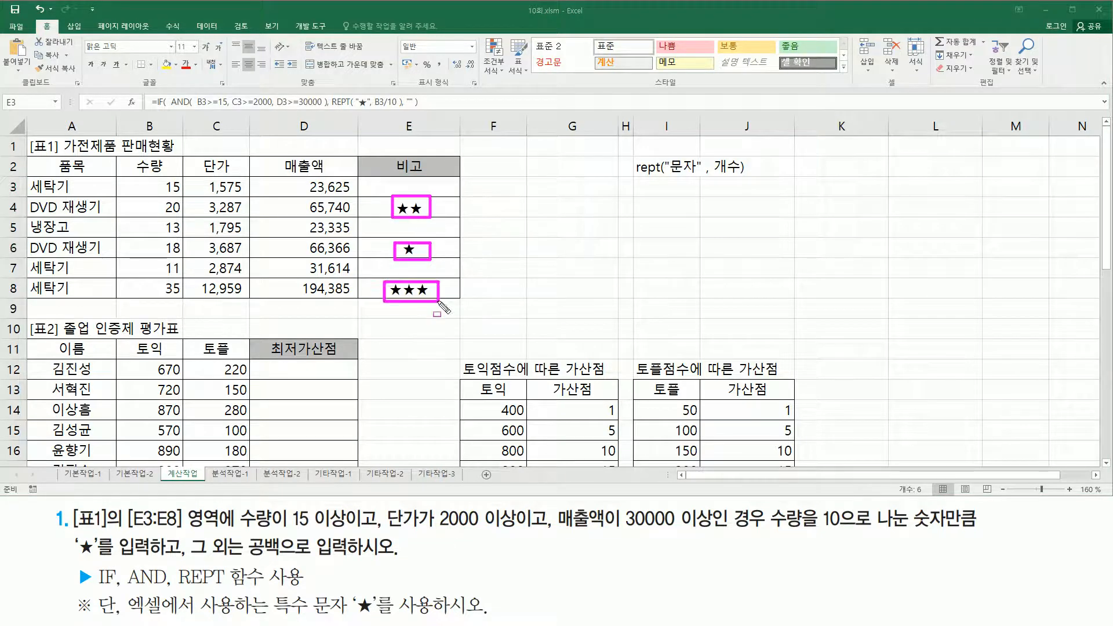
mouse_move(234, 531)
mouse_down()
mouse_move(689, 565)
mouse_move(713, 533)
mouse_up()
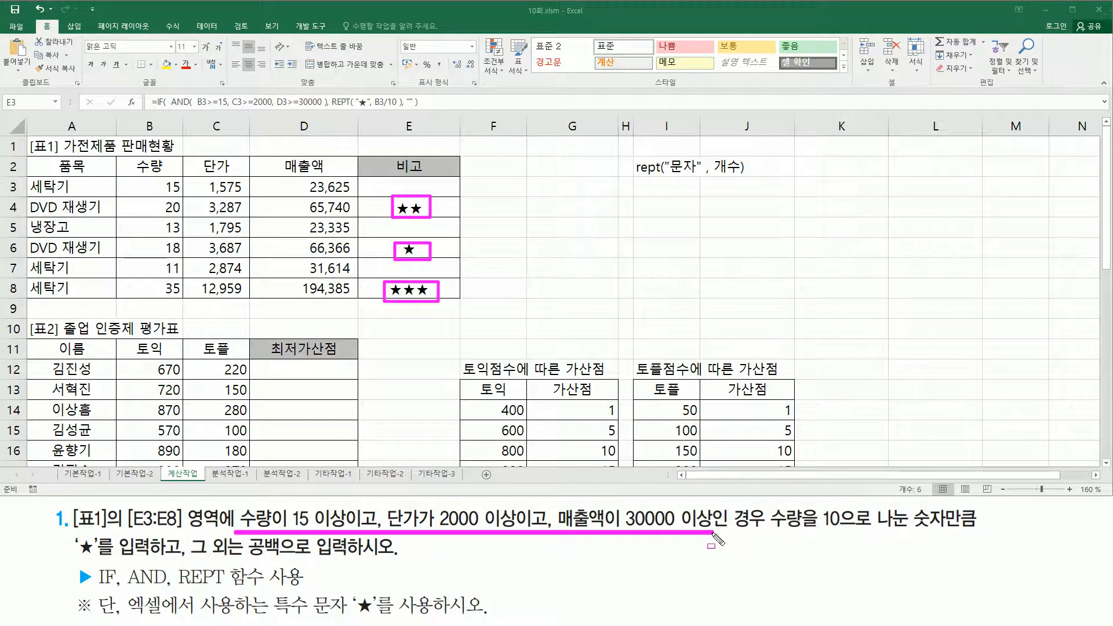
key(Escape)
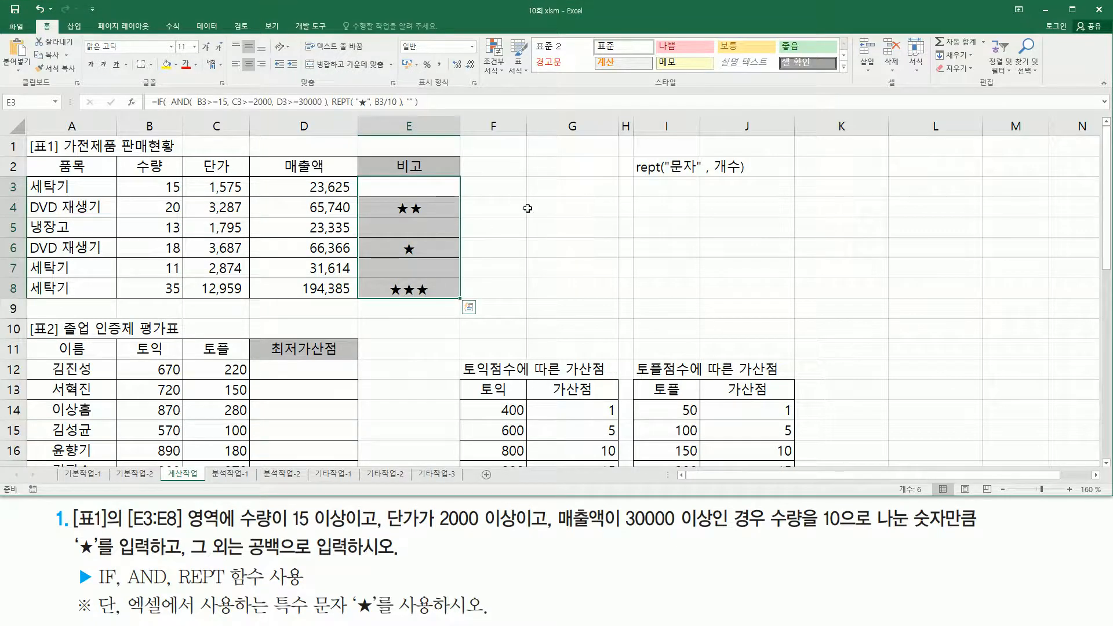
Step: Place the completed E3 formula as red reference text in G4
click(547, 207)
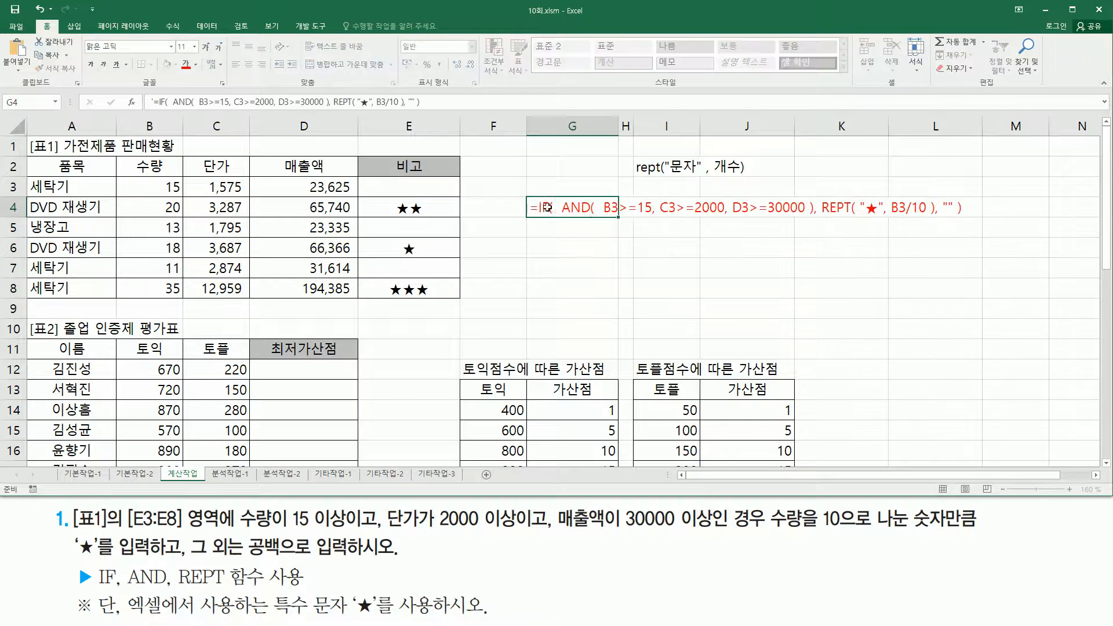
key(Return)
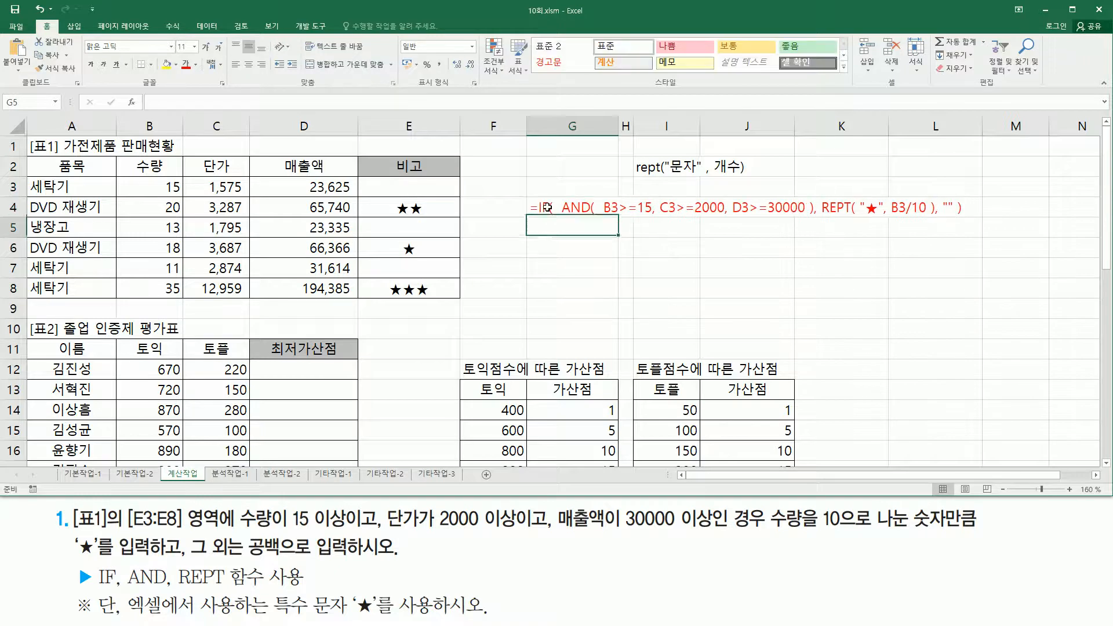
click(551, 286)
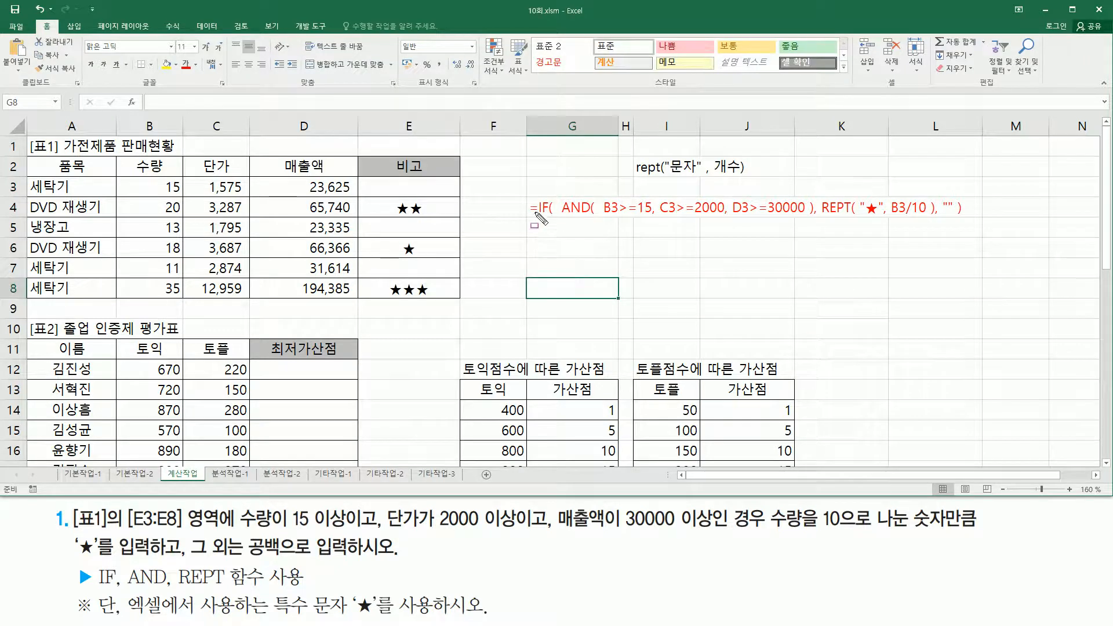
drag(556, 219, 956, 216)
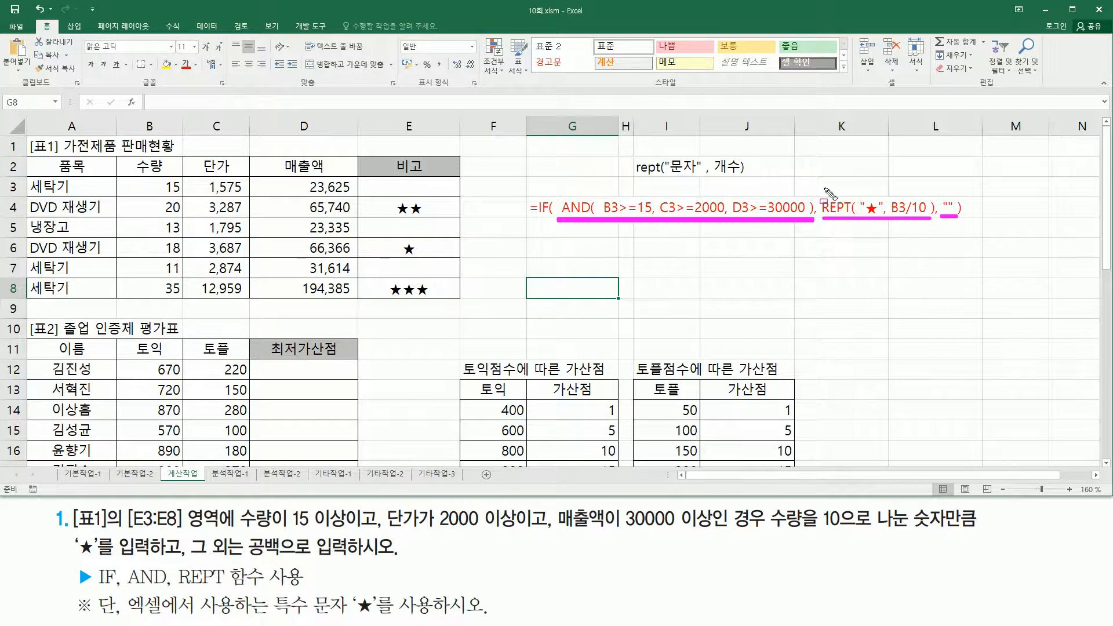
mouse_move(820, 187)
mouse_down()
mouse_move(858, 225)
mouse_move(951, 208)
mouse_move(957, 219)
mouse_up()
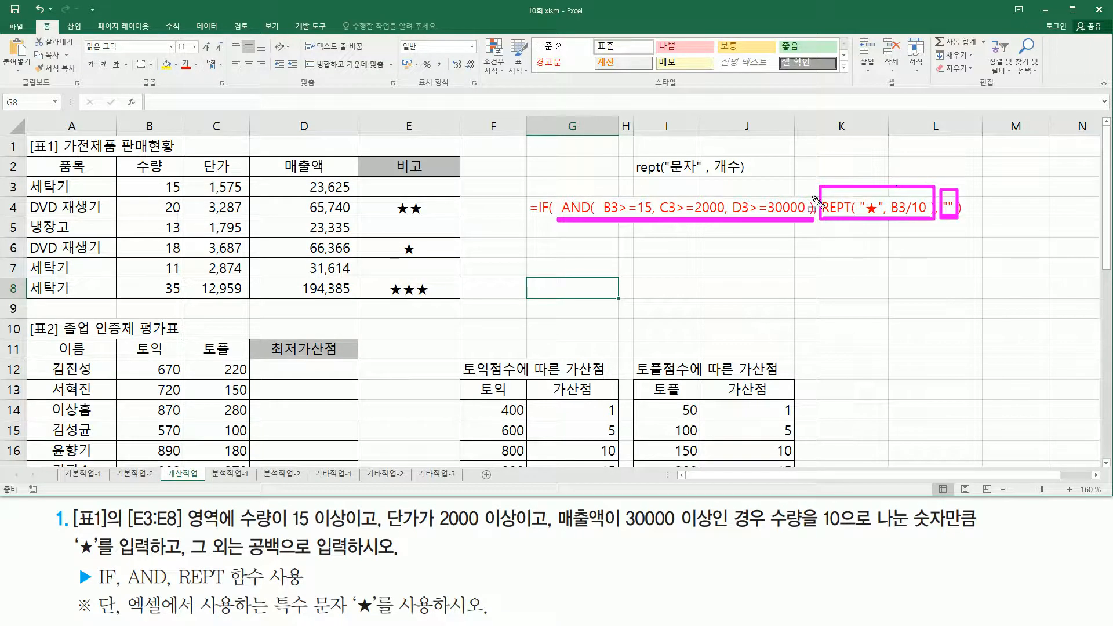
Step: Review the three AND conditions B3>=15, C3>=2000 and D3>=30000 in the G4 reference formula
key(Escape)
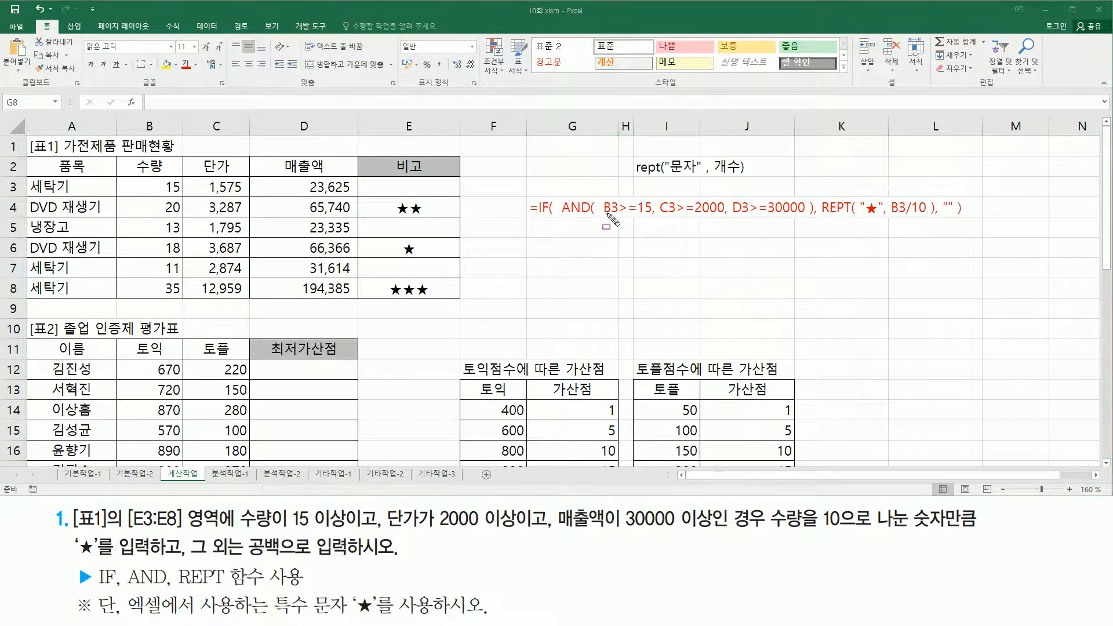
drag(603, 213, 804, 215)
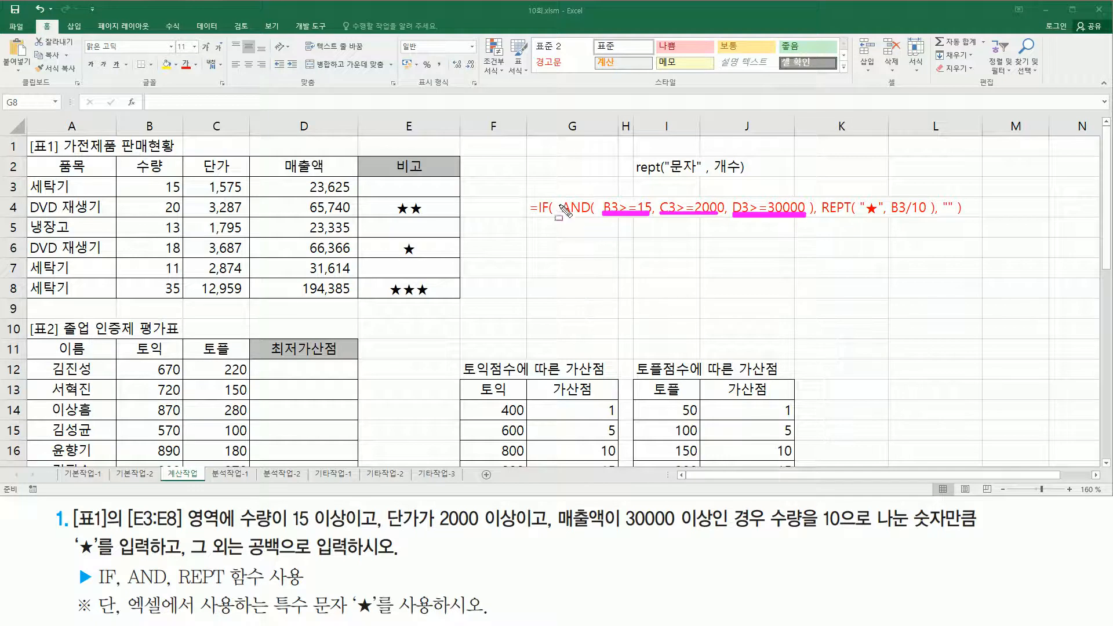
drag(559, 185, 816, 225)
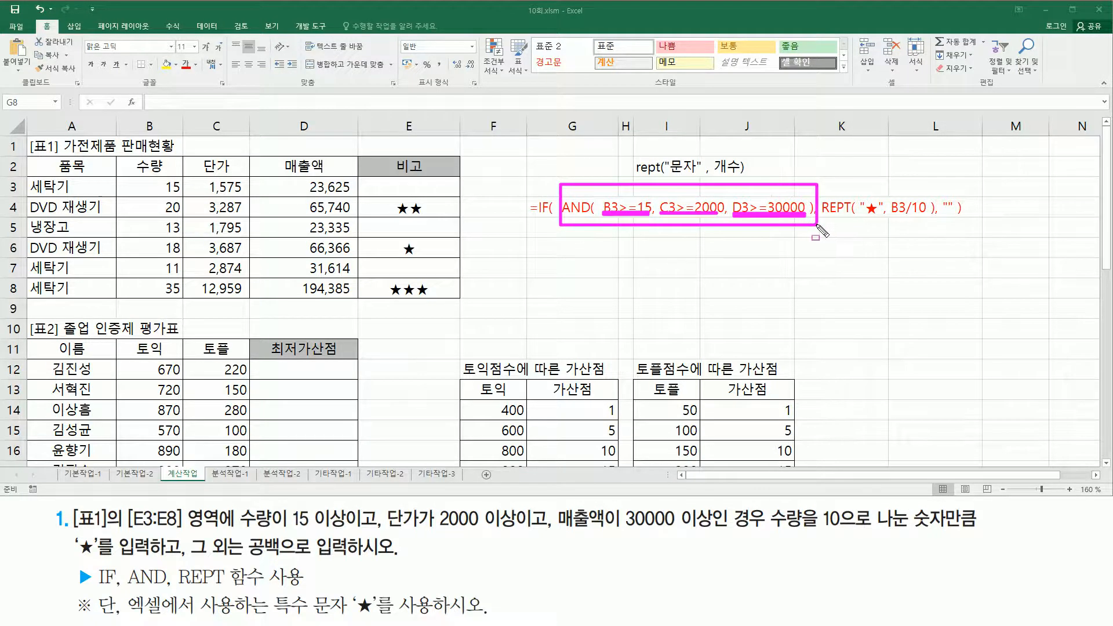
key(Escape)
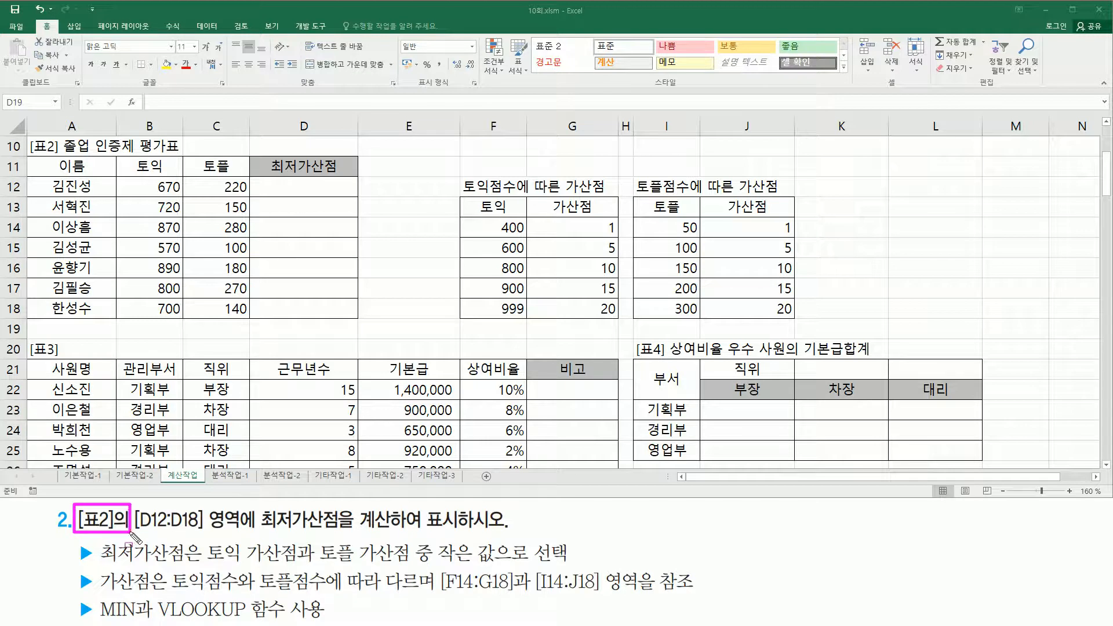
Step: Read task 2 for D12:D18 of [표2], comparing the 최저가산점 requirement with the 토익 and 토플 score columns
mouse_move(28, 138)
mouse_down()
mouse_move(299, 338)
mouse_move(366, 327)
mouse_up()
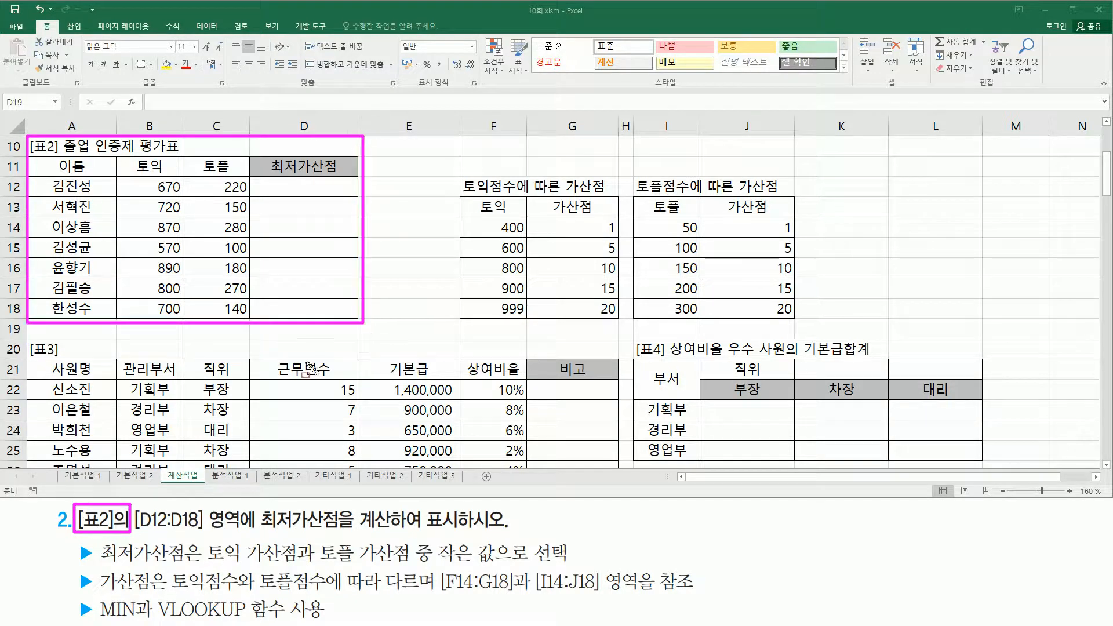
drag(143, 530, 237, 530)
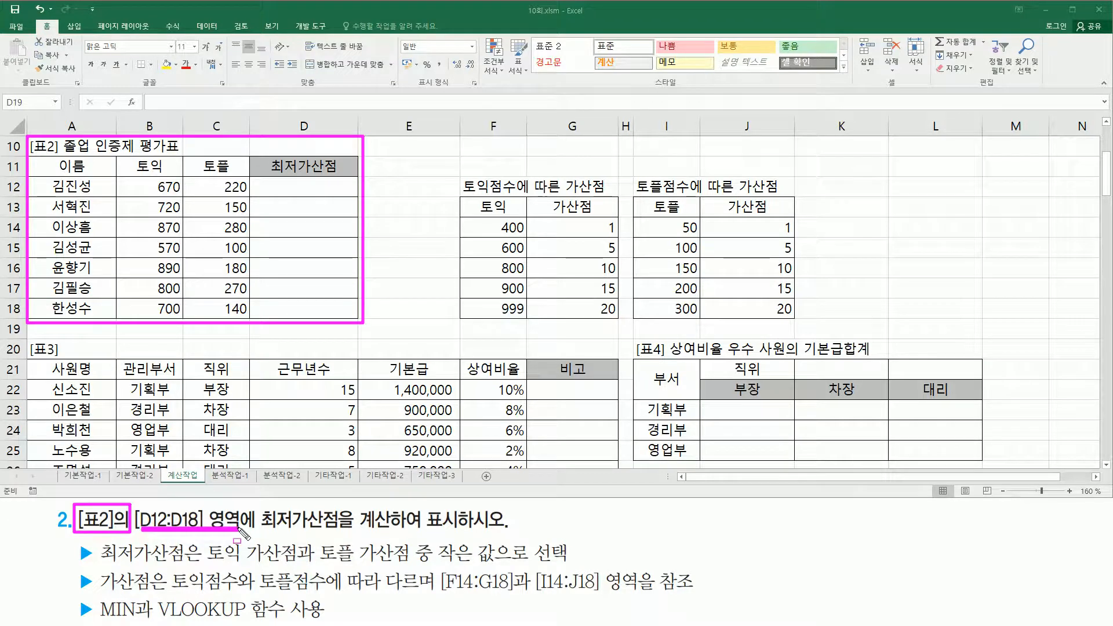
mouse_move(265, 179)
mouse_down()
mouse_move(311, 237)
mouse_move(347, 314)
mouse_up()
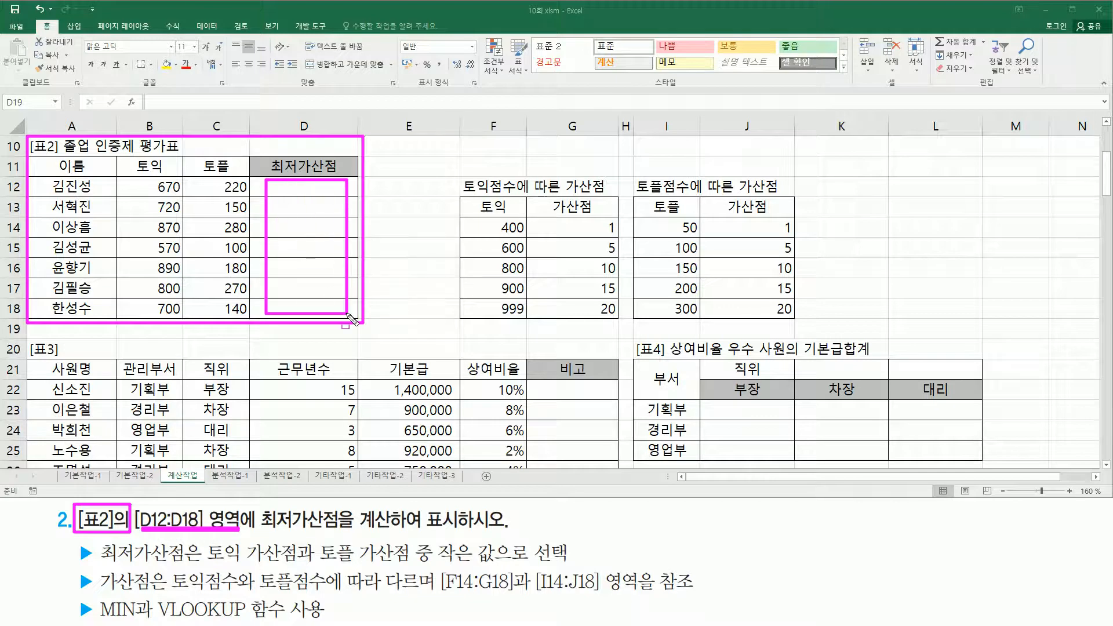
mouse_move(261, 528)
mouse_down()
mouse_move(458, 527)
mouse_move(460, 505)
mouse_up()
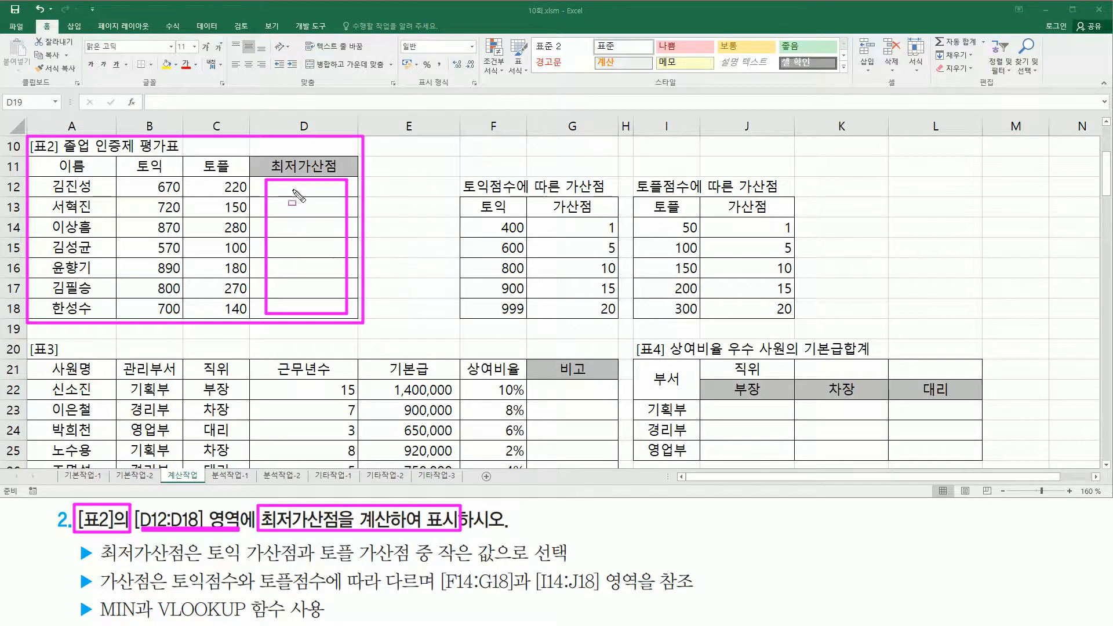
drag(286, 186, 328, 310)
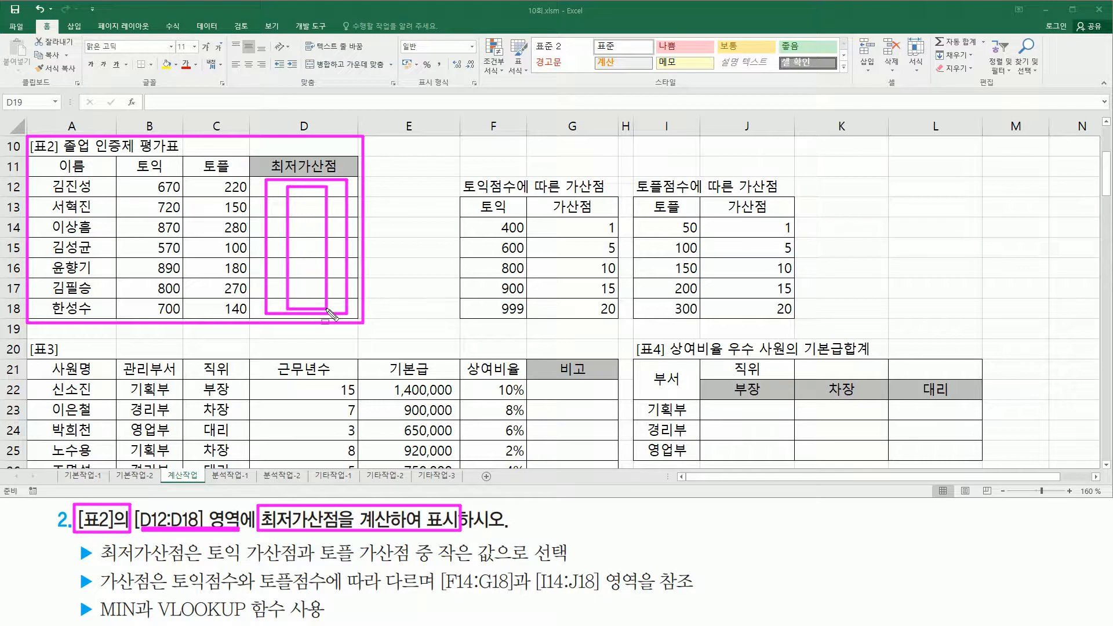
mouse_move(96, 562)
mouse_down()
mouse_move(192, 571)
mouse_move(193, 545)
mouse_move(284, 566)
mouse_move(408, 562)
mouse_up()
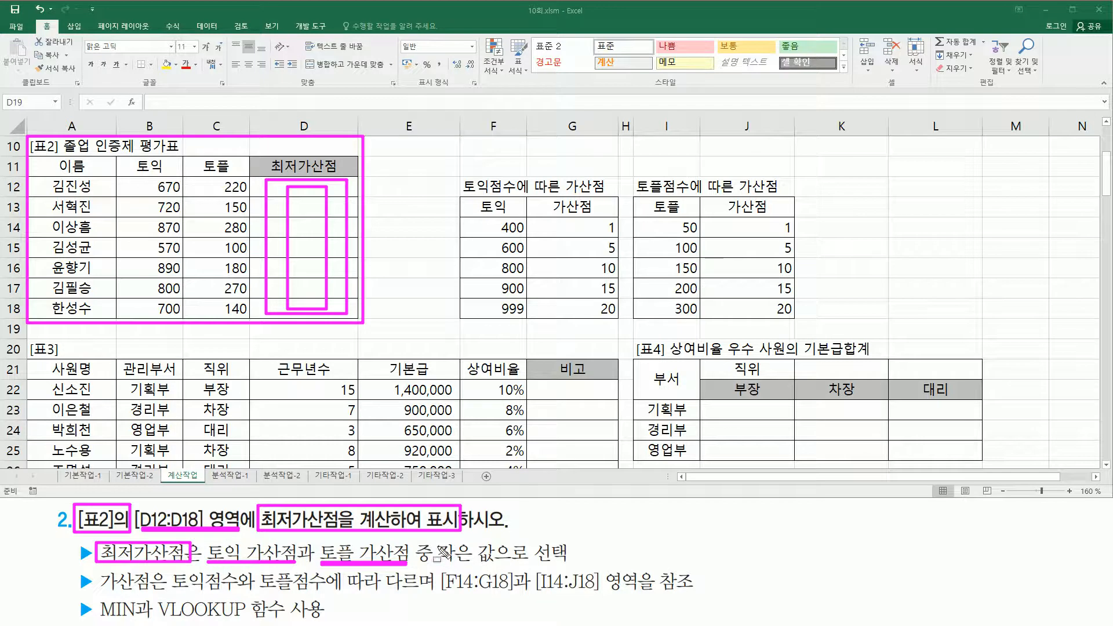
drag(439, 539, 571, 567)
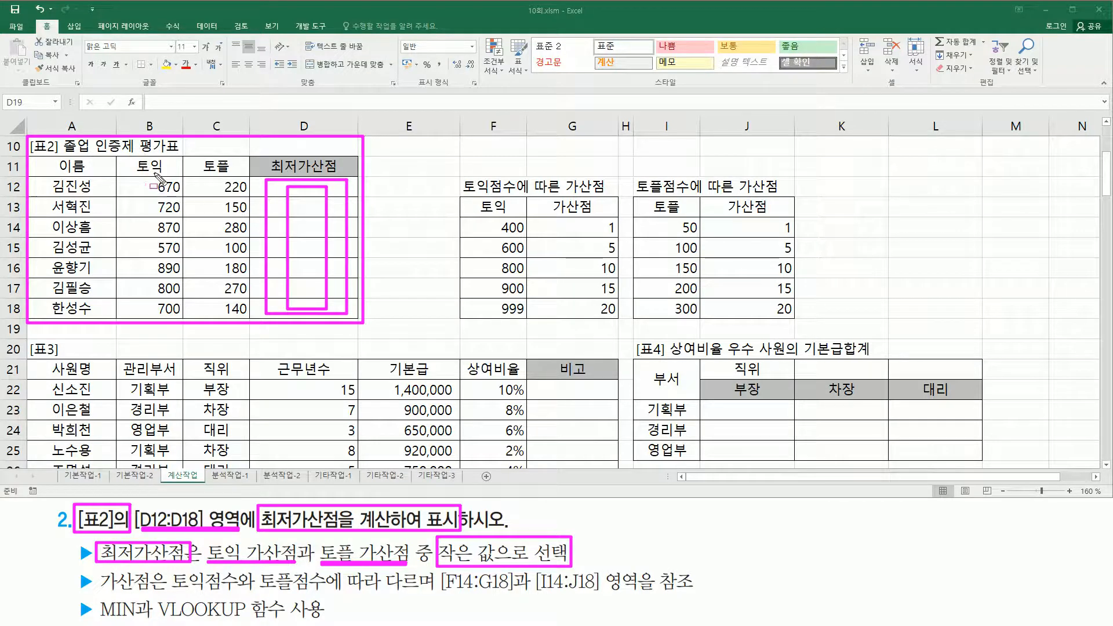
drag(147, 174, 182, 315)
drag(220, 176, 249, 310)
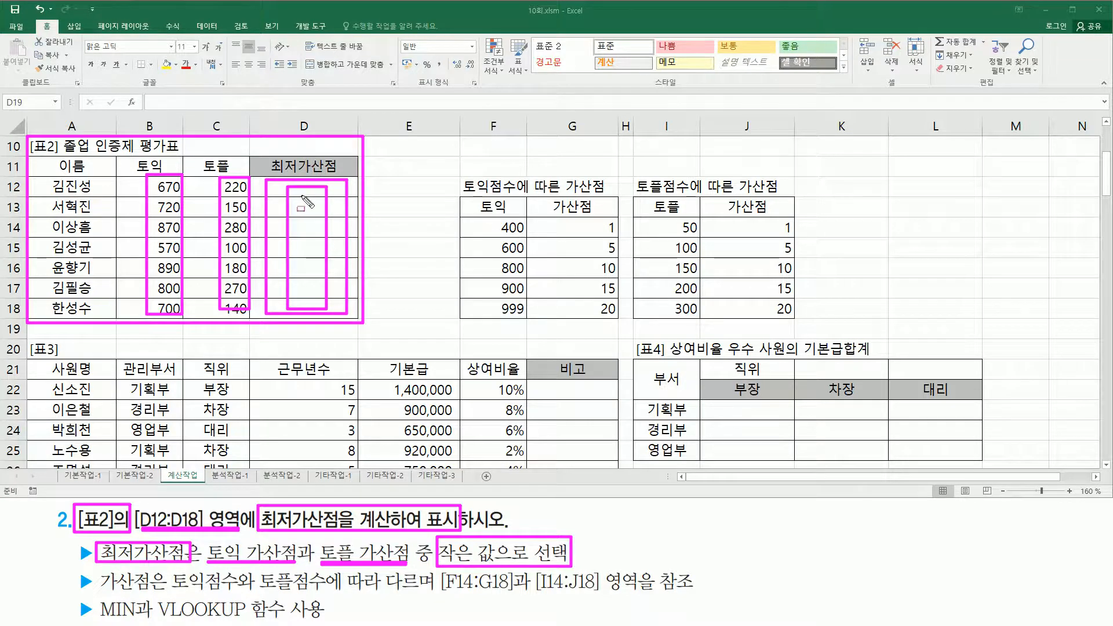
Step: Examine the 가산점 lookup tables in F14:G18 and I14:J18 that task 2 refers to for 토익 and 토플 scores
mouse_move(97, 572)
mouse_down()
mouse_move(157, 600)
mouse_move(603, 608)
mouse_up()
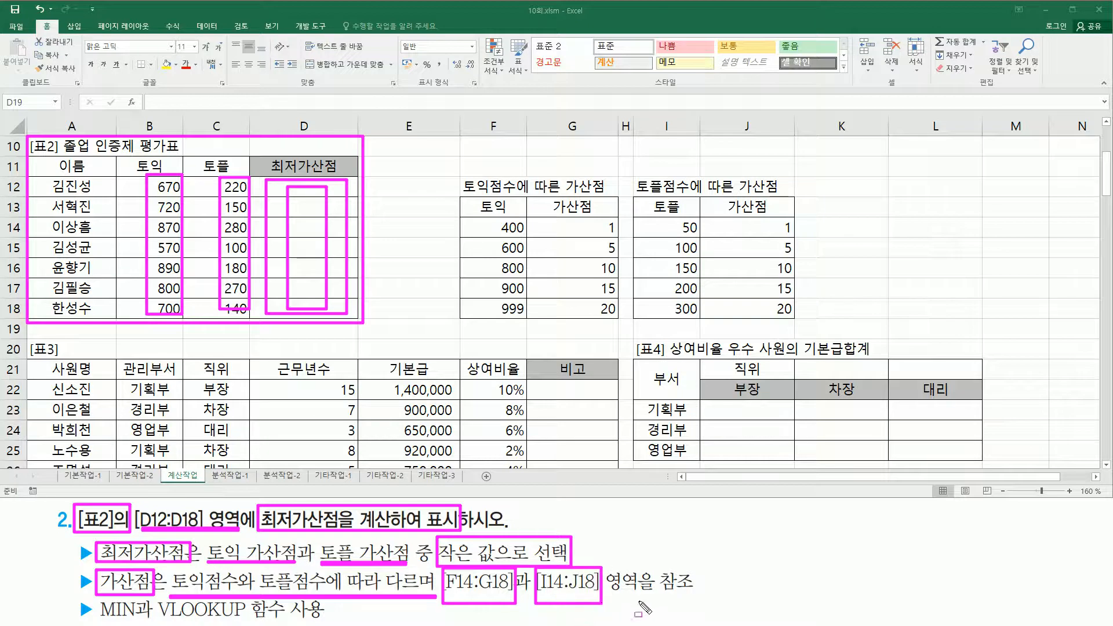
mouse_move(458, 172)
mouse_down()
mouse_move(478, 249)
mouse_move(608, 310)
mouse_move(629, 333)
mouse_move(619, 320)
mouse_up()
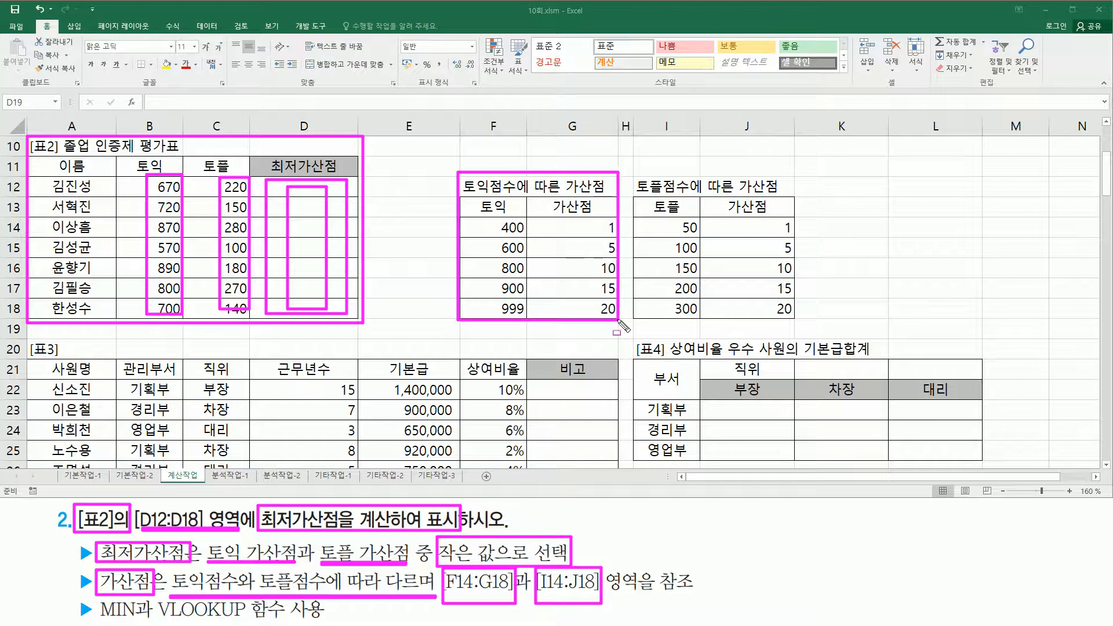
mouse_move(634, 173)
mouse_down()
mouse_move(809, 333)
mouse_move(800, 320)
mouse_up()
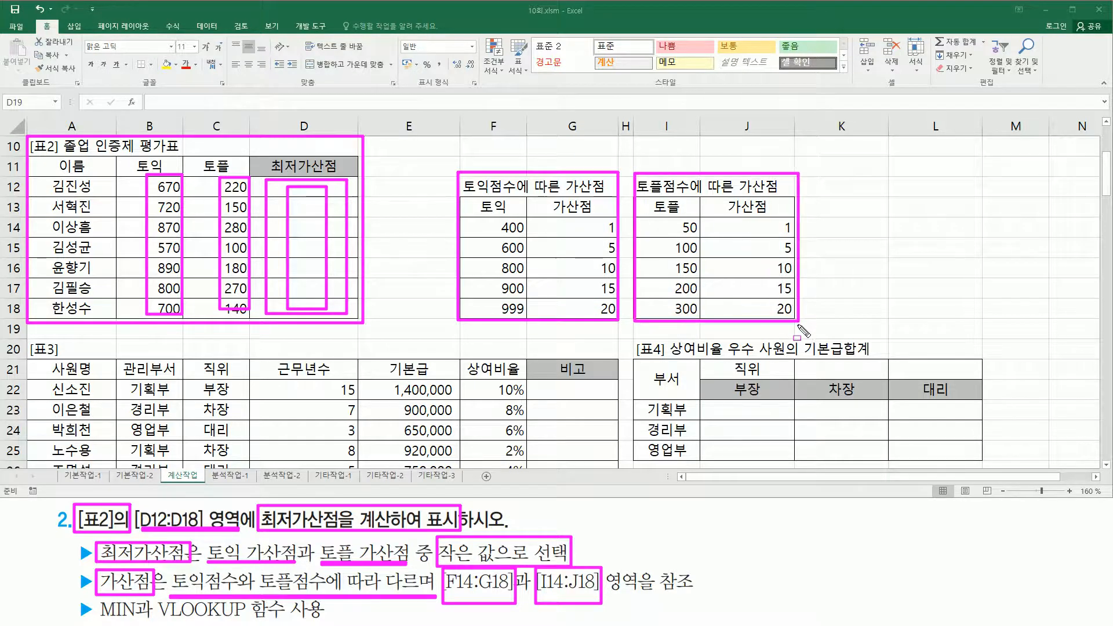
drag(501, 213, 525, 316)
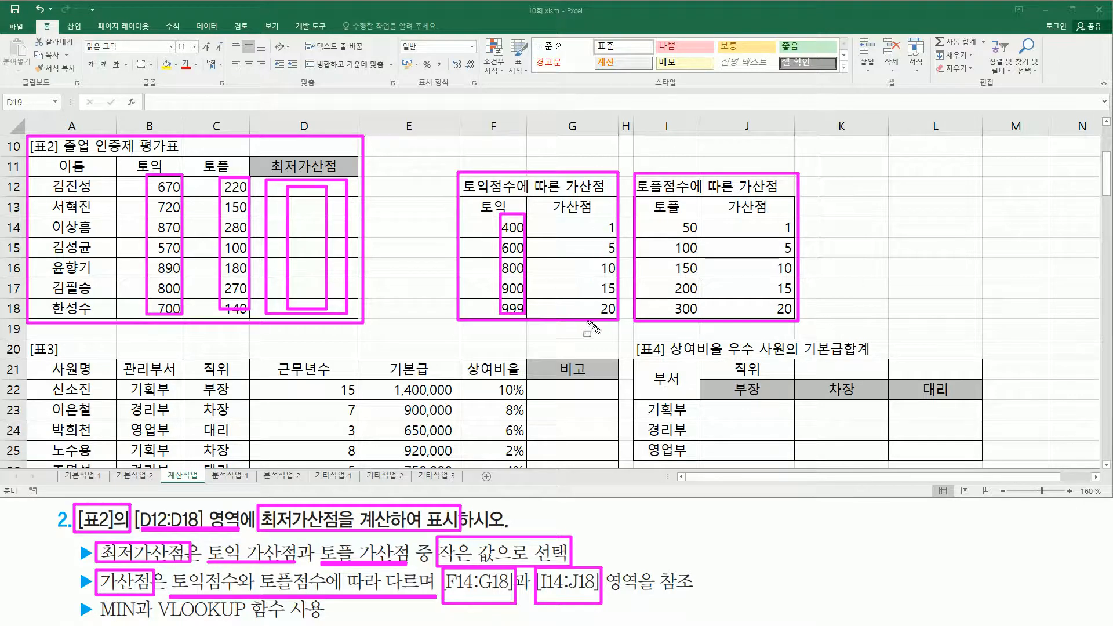
click(672, 215)
drag(673, 213, 695, 327)
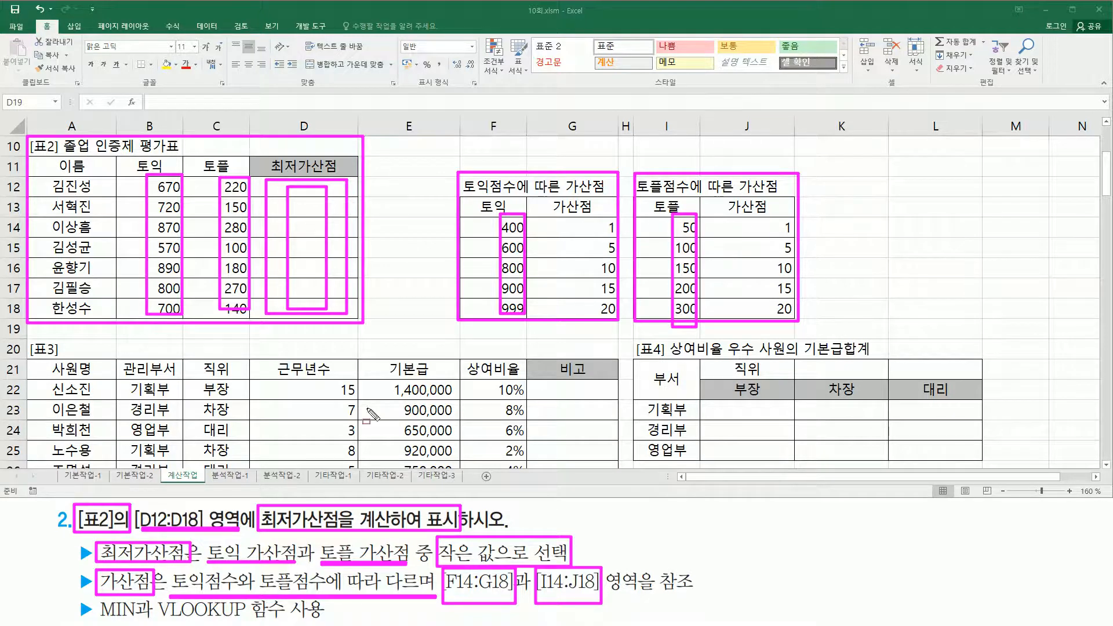
key(e)
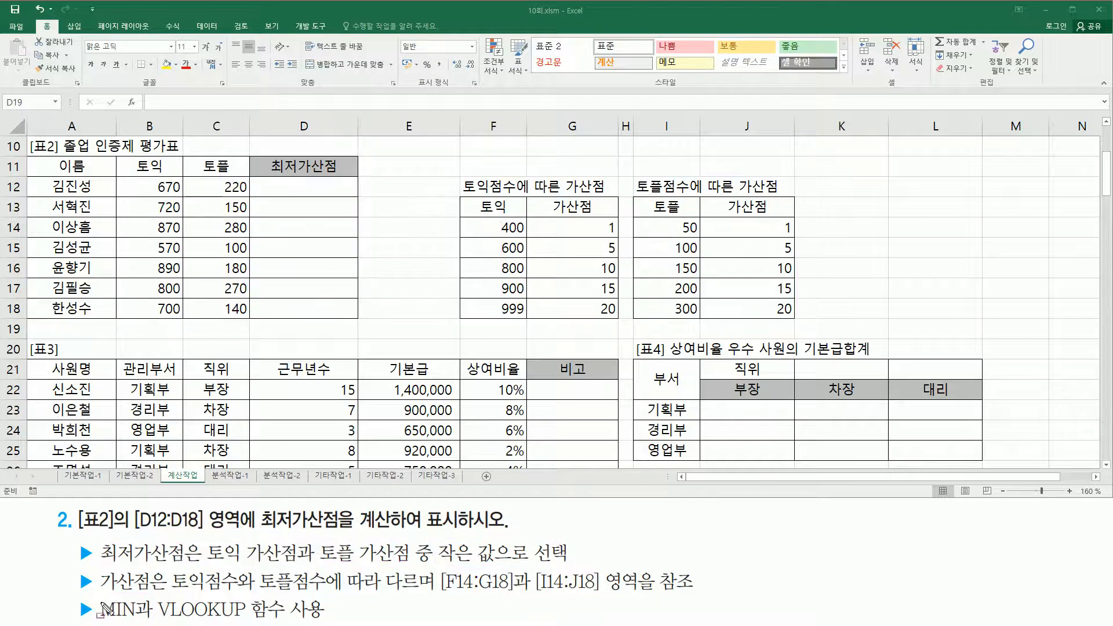
Step: Check the MIN and VLOOKUP requirement against the column layout of both 가산점 lookup tables
drag(95, 597, 141, 623)
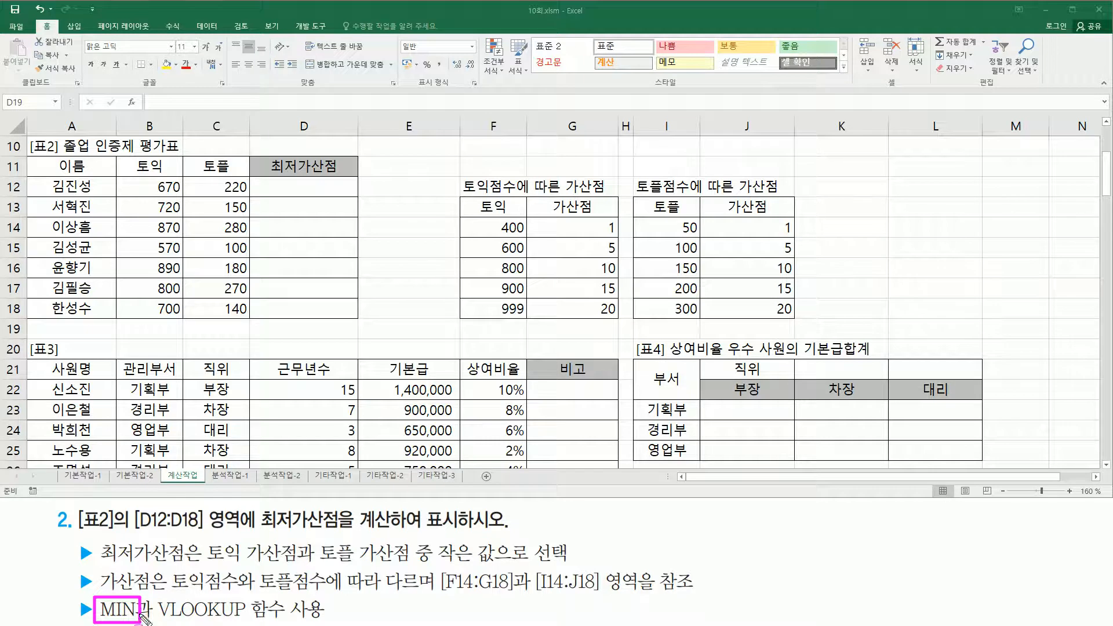
key(Escape)
mouse_move(464, 219)
mouse_down()
mouse_move(493, 258)
mouse_move(619, 316)
mouse_up()
mouse_move(633, 215)
mouse_down()
mouse_move(753, 320)
mouse_move(796, 322)
mouse_up()
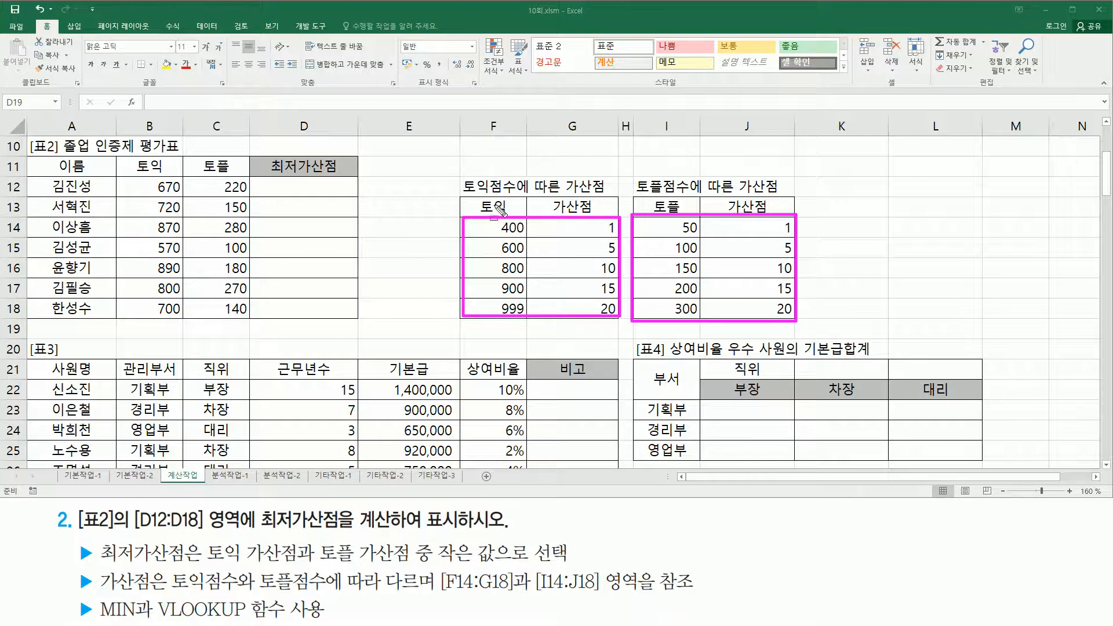
drag(492, 186, 492, 316)
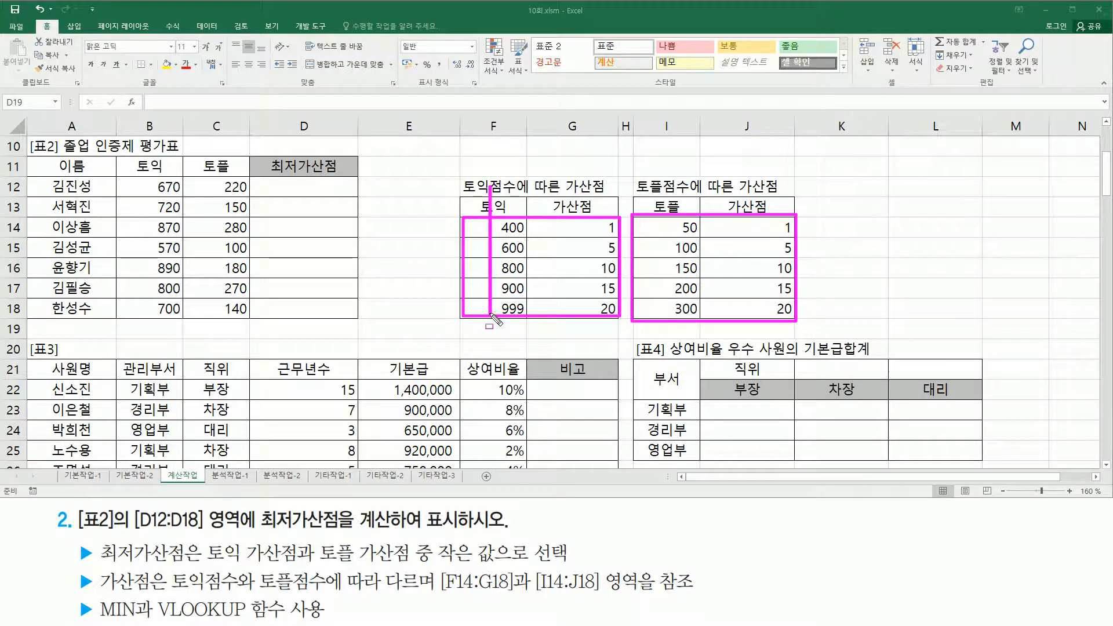
drag(570, 193, 570, 313)
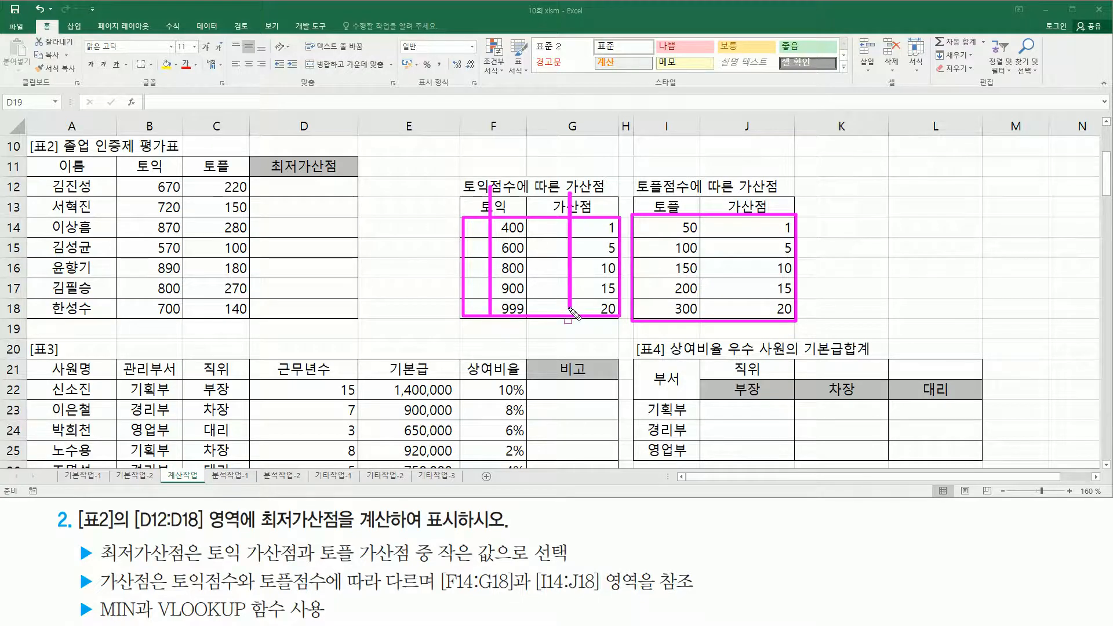
drag(667, 197, 664, 329)
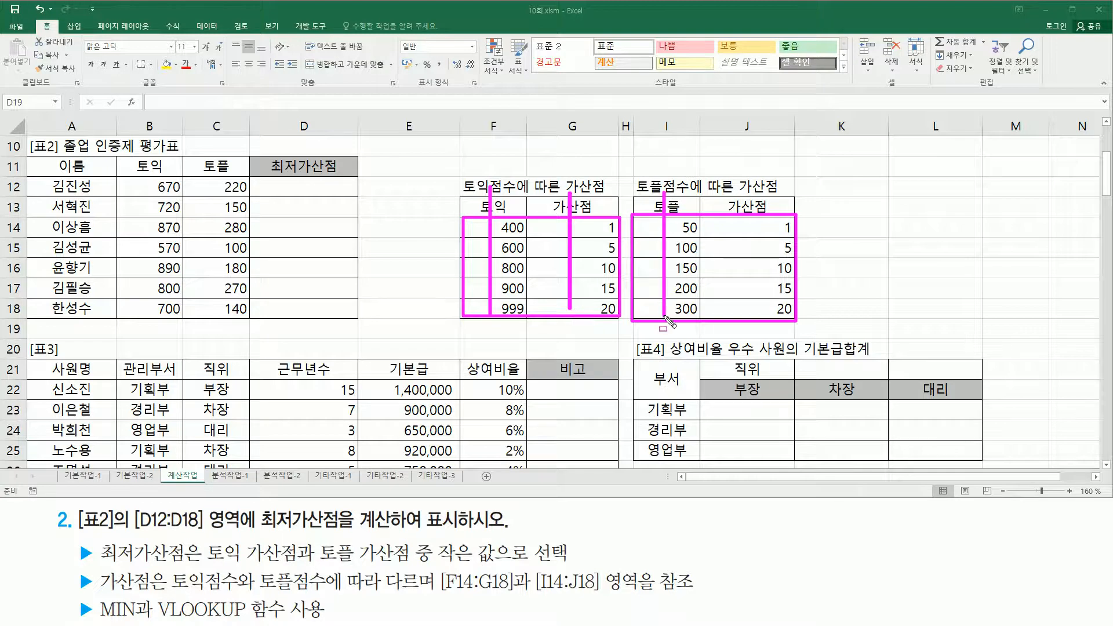
drag(744, 197, 742, 312)
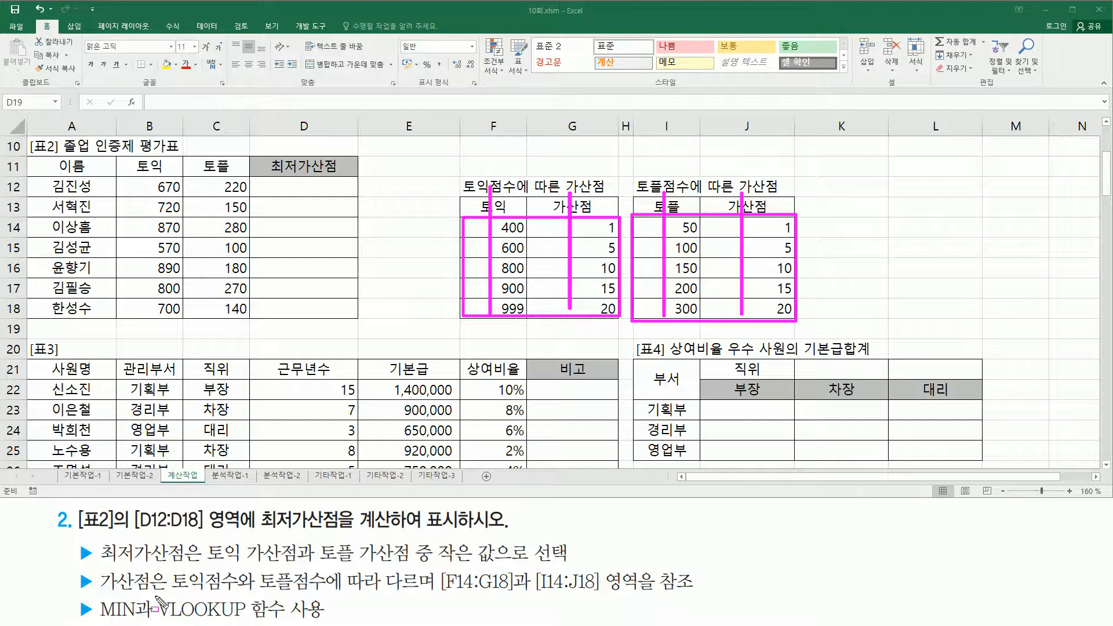
drag(155, 594, 329, 622)
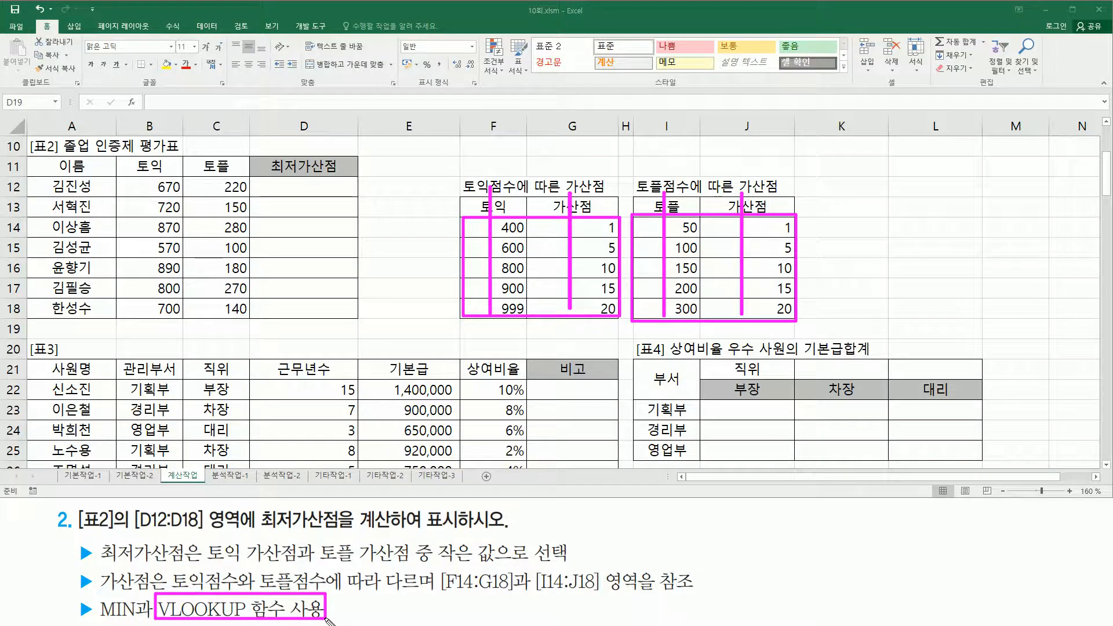
key(Escape)
Step: Begin a VLOOKUP syntax note in F10 with "vlookup( 찾을값 , 참조범위"
click(503, 144)
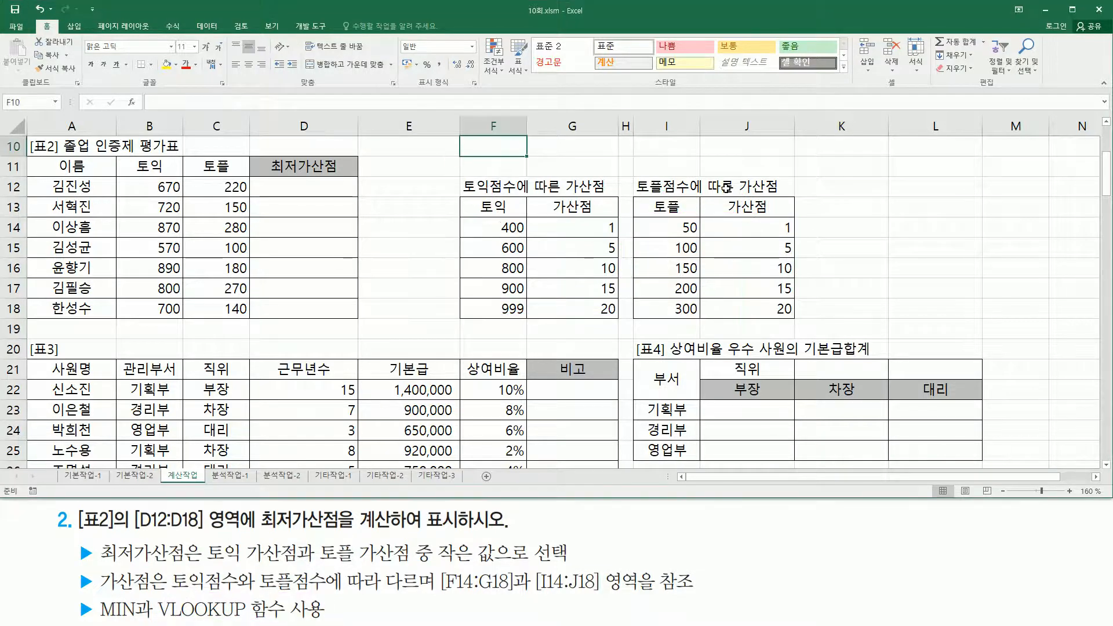
text(vlookup)
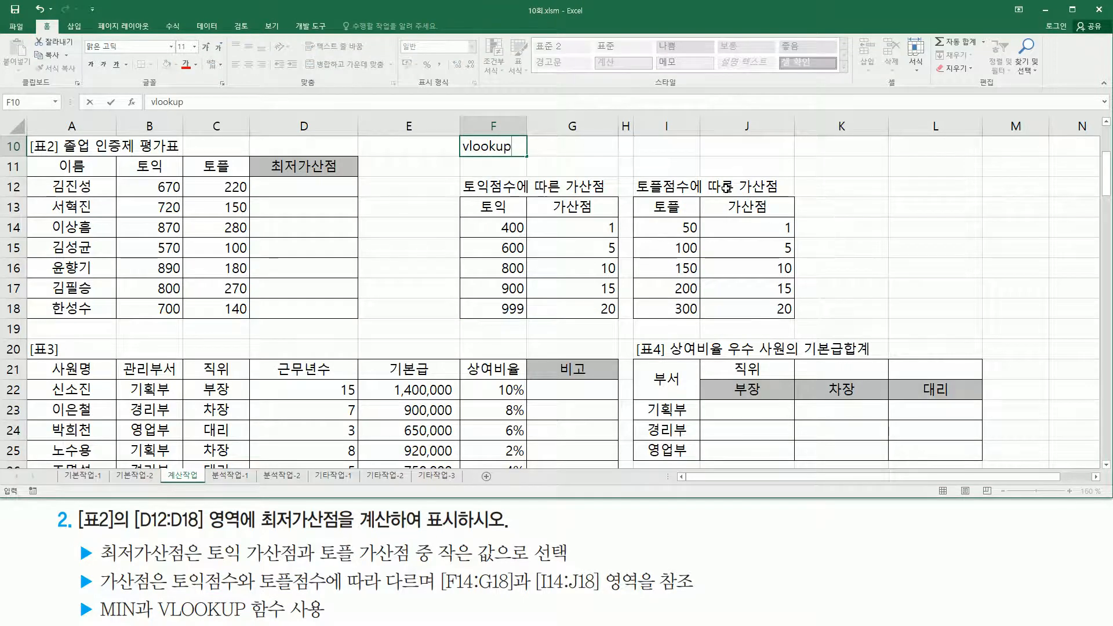
text(( 찾ㅇ)
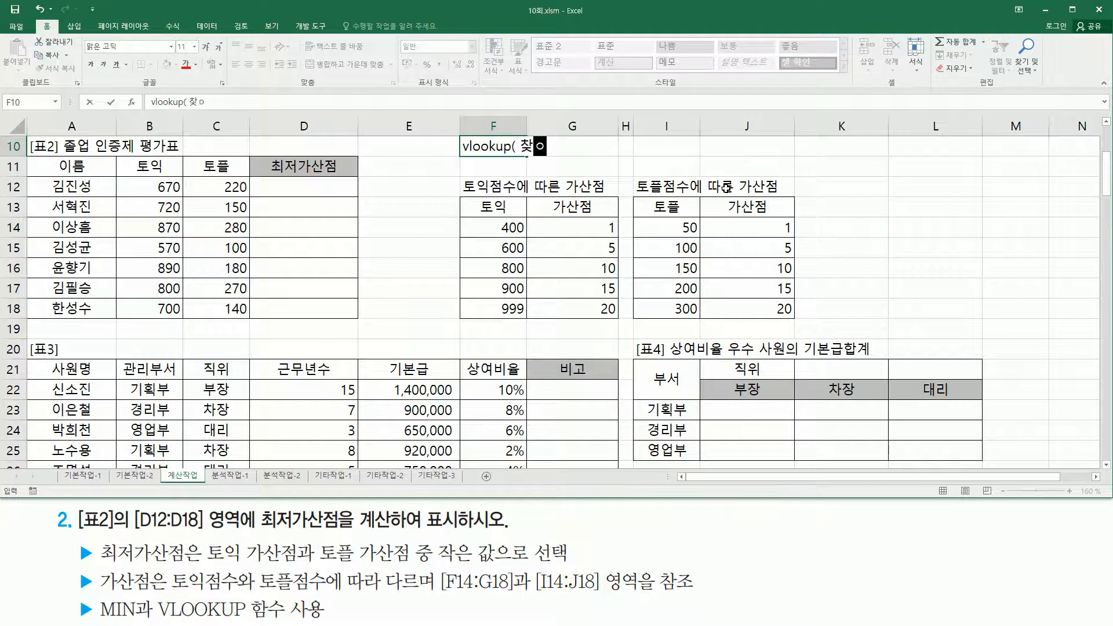
text(을값 , 참조범위)
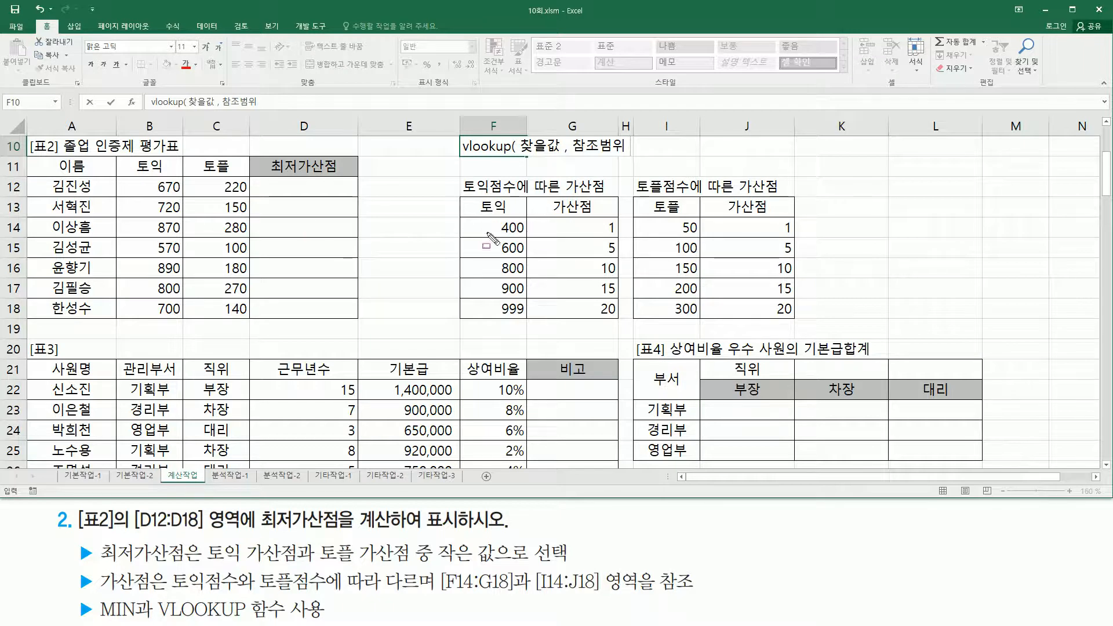
Step: Check the two reference ranges against the 최저가산점 cells and complete the F10 note with "$ , 열번호 , 옵션 )"
mouse_move(462, 218)
mouse_down()
mouse_move(463, 258)
mouse_move(579, 320)
mouse_move(621, 322)
mouse_up()
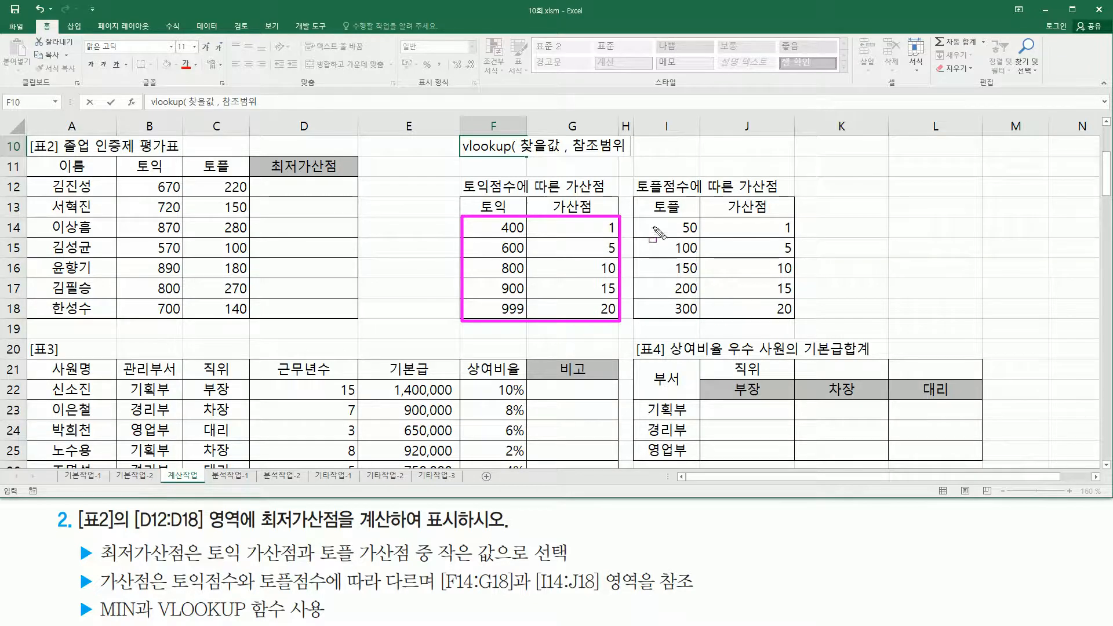
mouse_move(636, 220)
mouse_down()
mouse_move(776, 319)
mouse_move(796, 221)
mouse_move(637, 219)
mouse_up()
drag(279, 184, 279, 246)
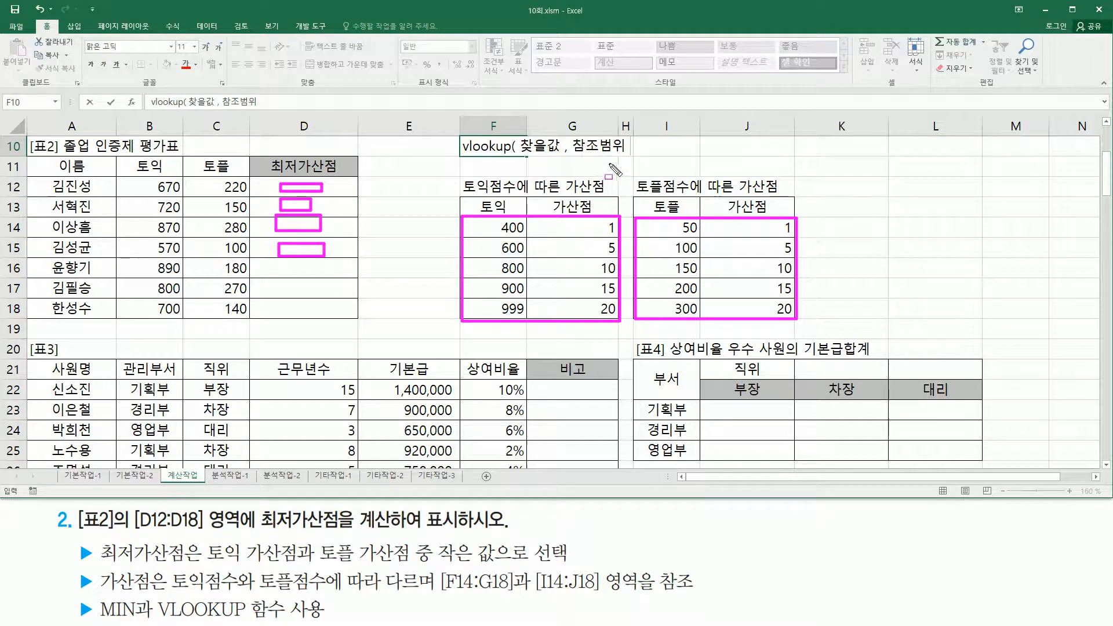
drag(281, 263, 295, 301)
key(Escape)
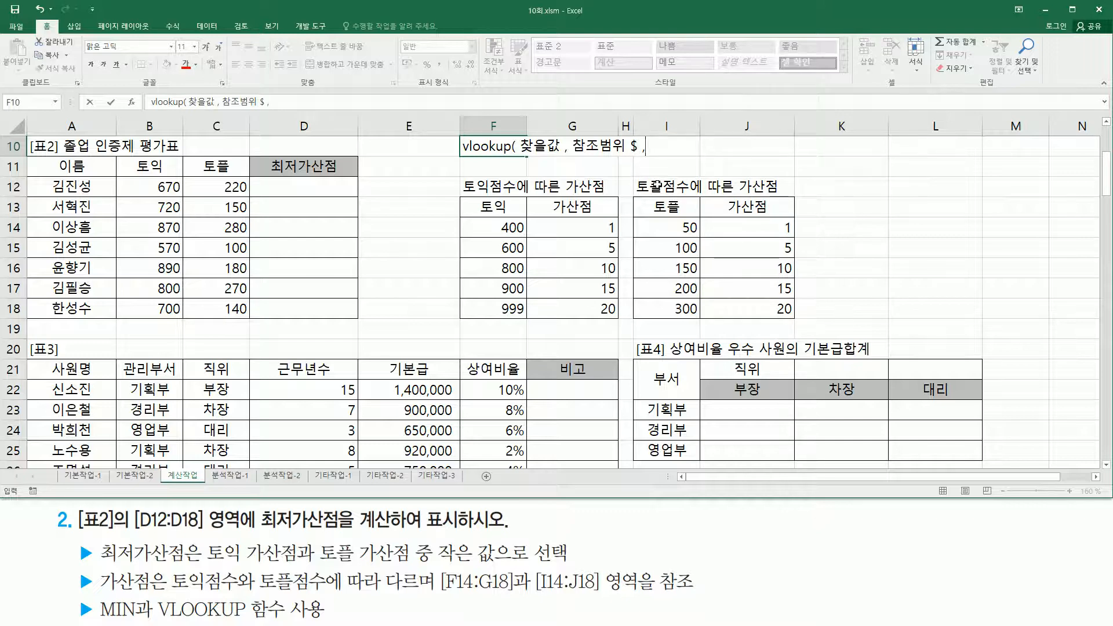
text(열버)
text(ㄴ호)
text( , 옵셔)
text( ))
key(Return)
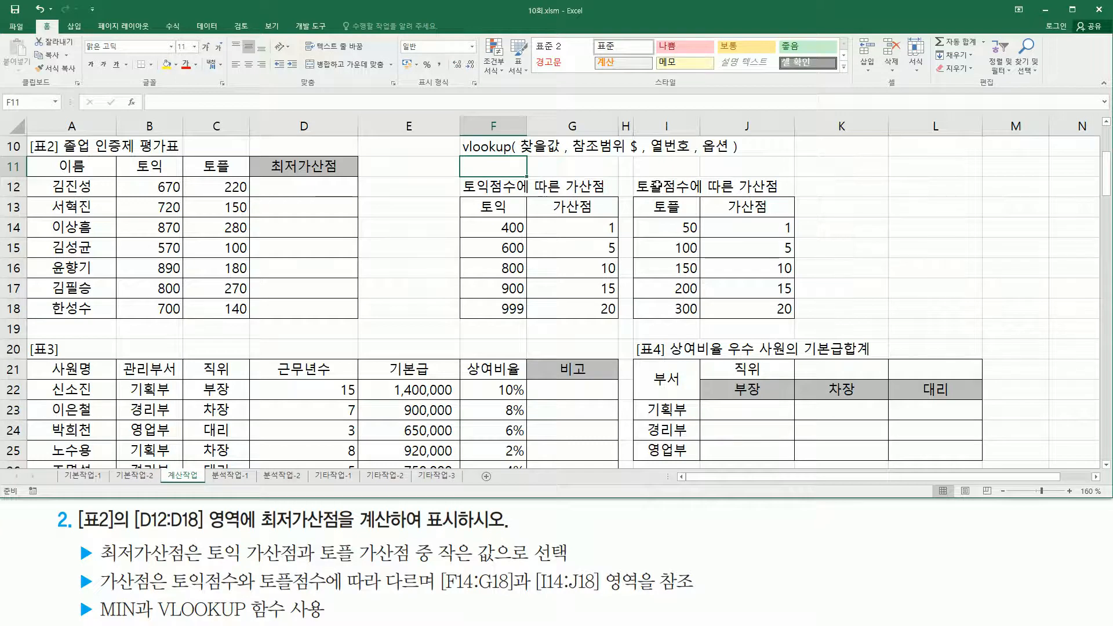
Step: Add the option note "true(생략) - 근사값" in F11 below the VLOOKUP syntax note
key(Right)
key(Left)
text(tr)
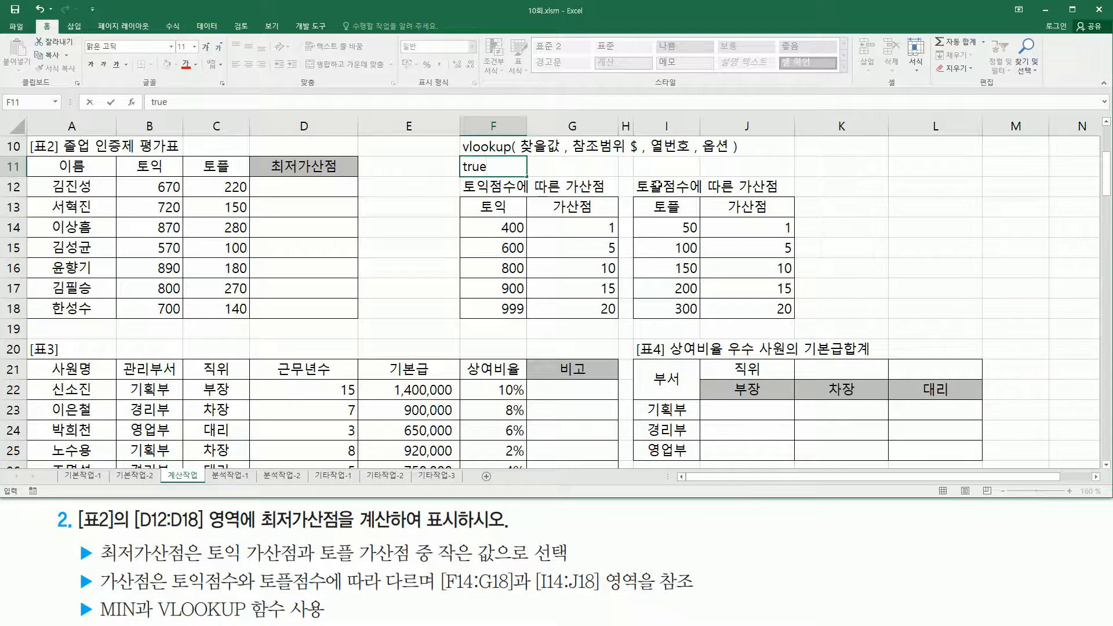
text(ue(to)
key(BackSpace)
key(BackSpace)
text(생랴)
text())
text( - 근ㅅ)
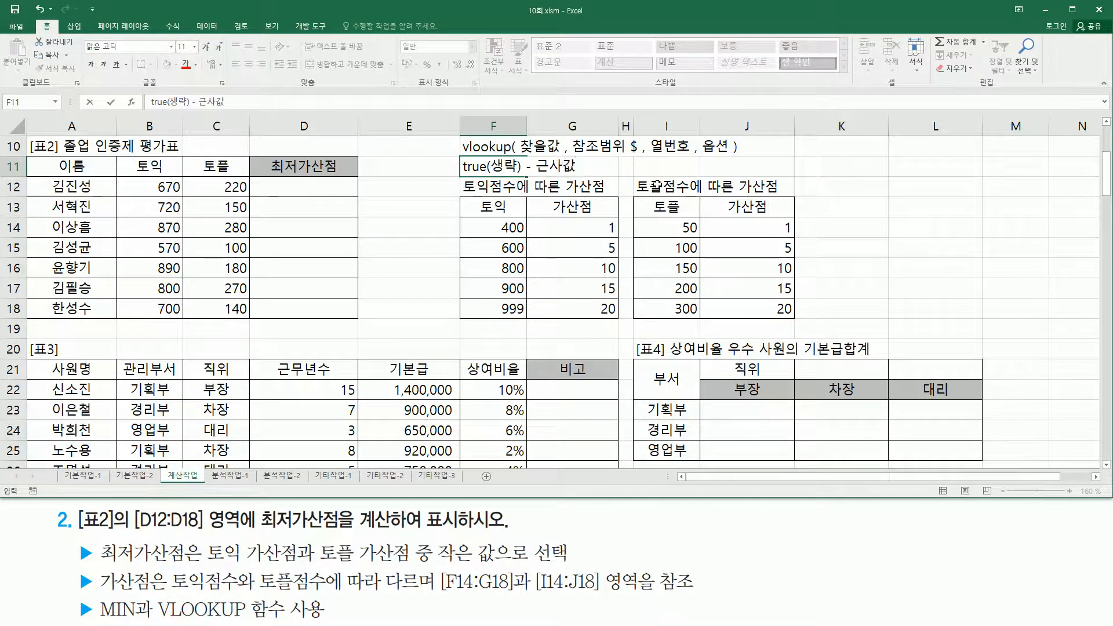
text(값)
key(Tab)
Step: Add the second option note "false - 정확하게 일치하는 값" in I11
key(Right)
key(Right)
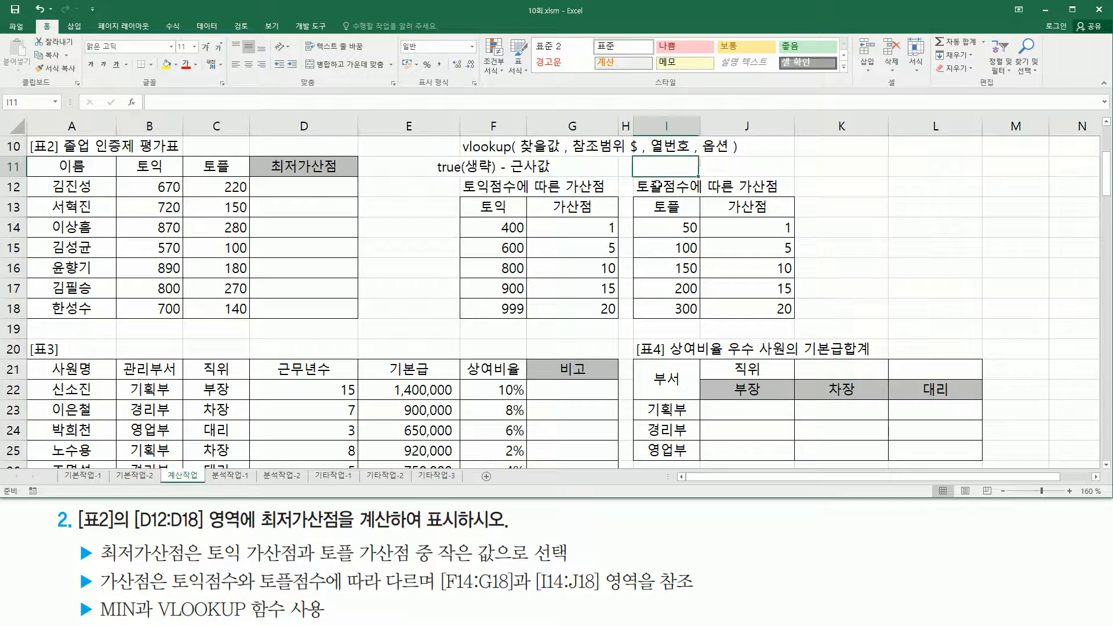
text(false)
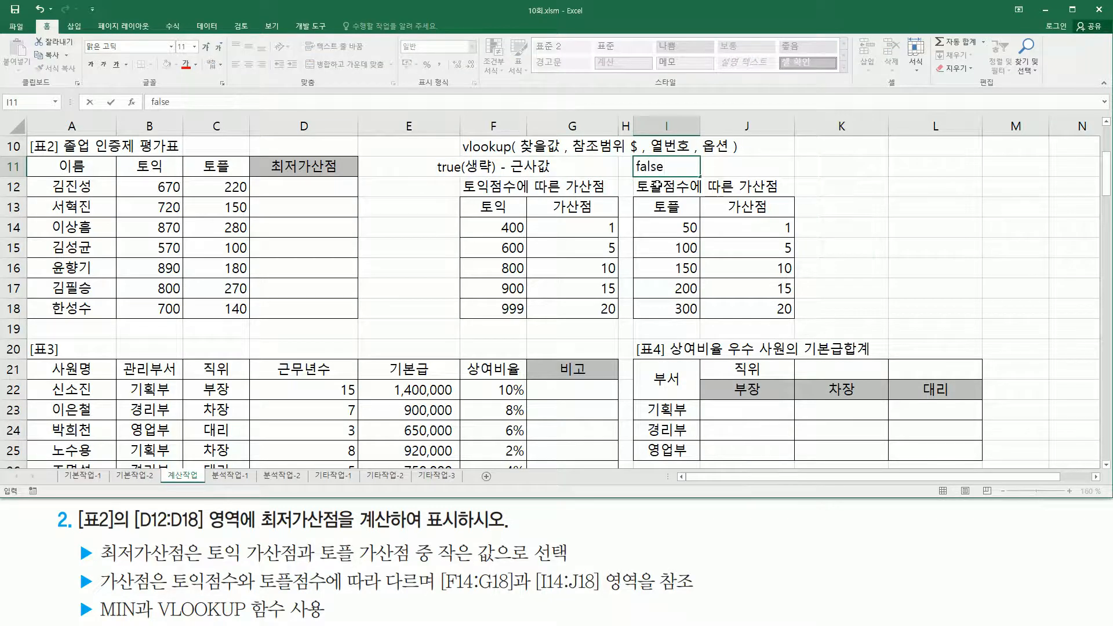
text( - ㅈ)
text(ㄱ하게 ㅇ)
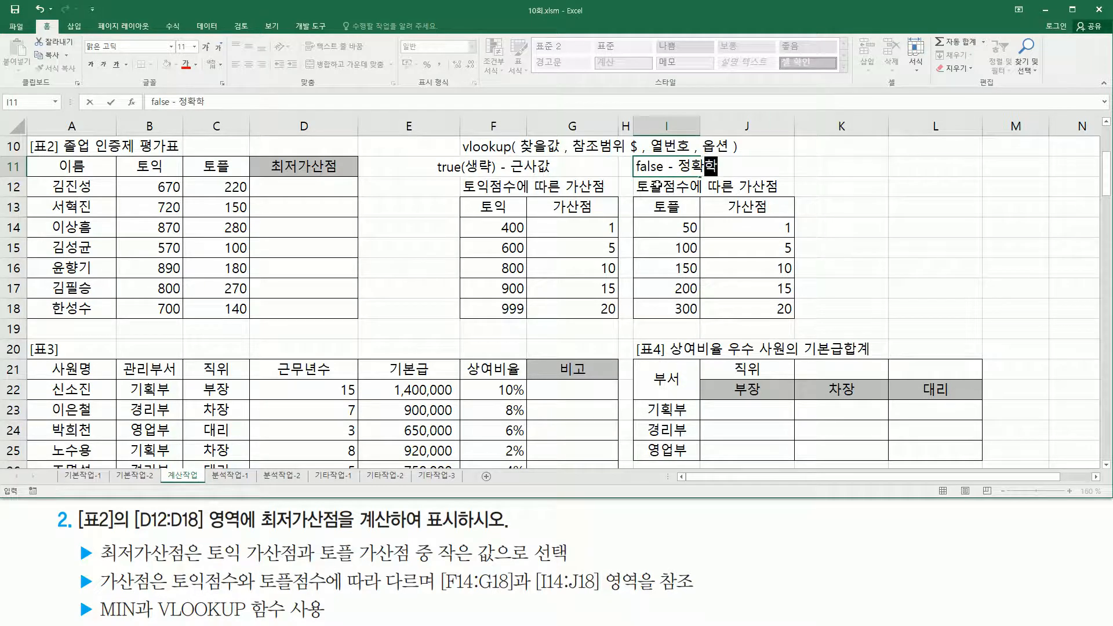
text(ㅣㄹ치하는 값)
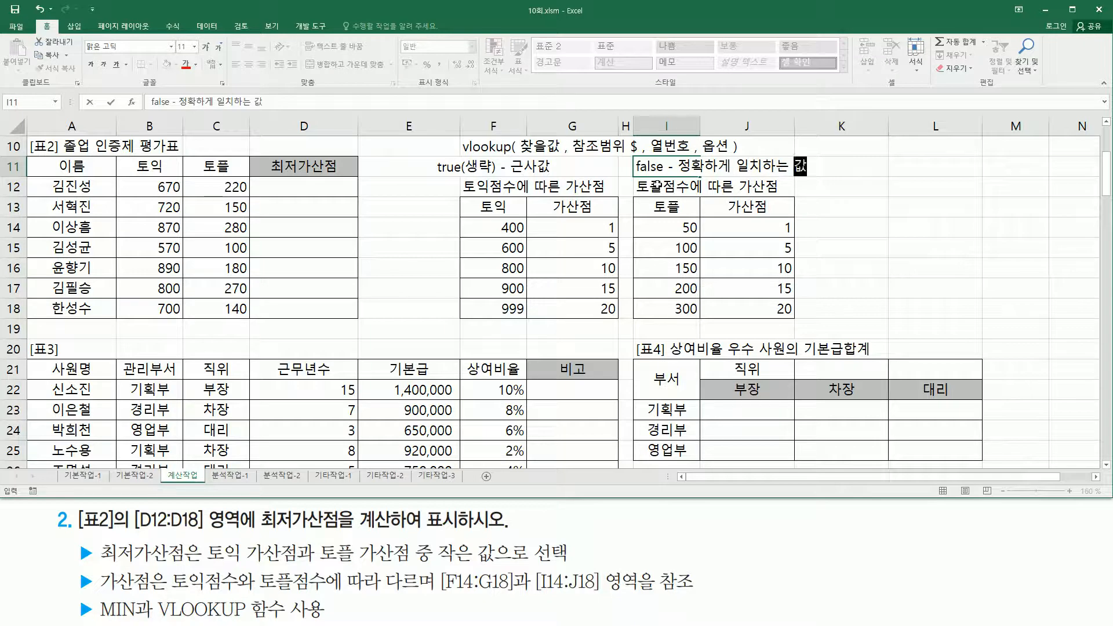
key(Return)
Step: Left-align the "true(생략) - 근사값" note in F11
key(Up)
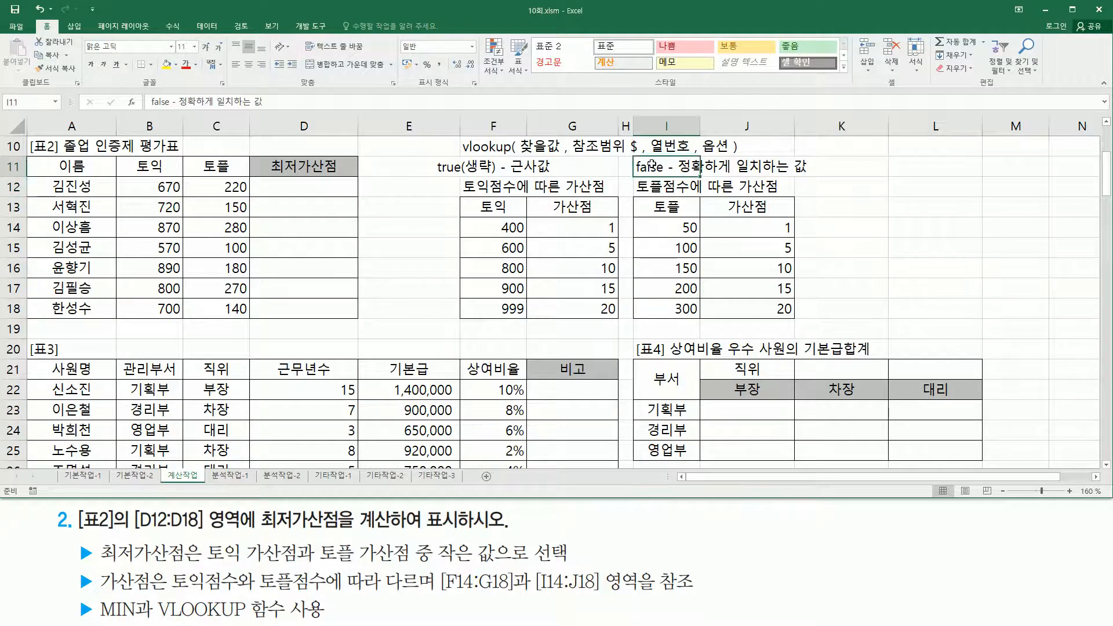
key(Left)
key(Left)
key(Left)
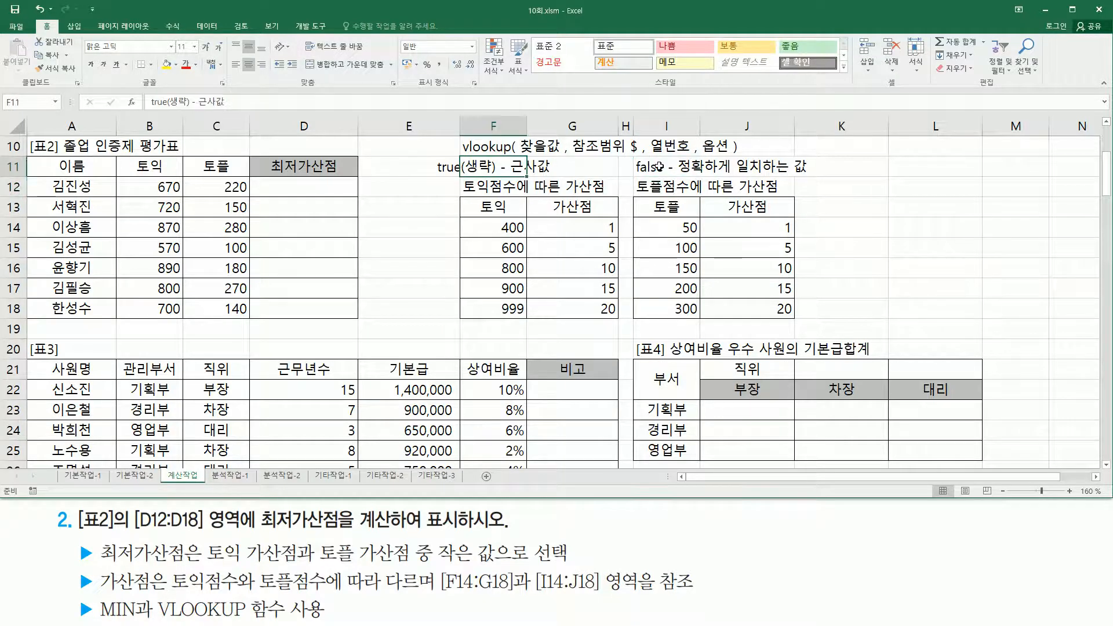
click(237, 66)
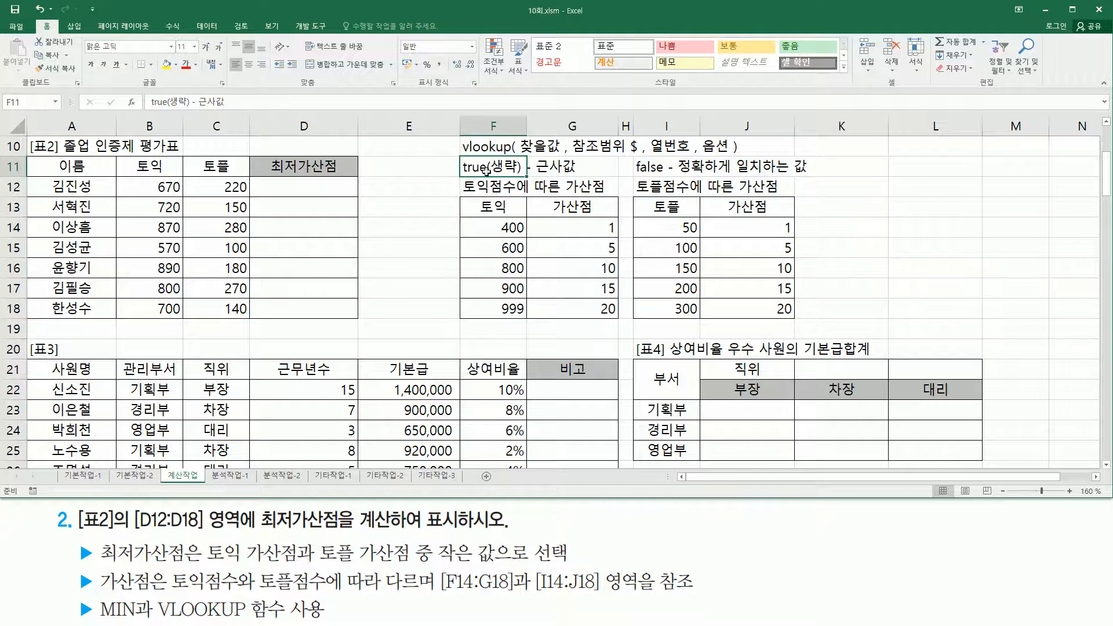
drag(487, 166, 714, 162)
click(695, 248)
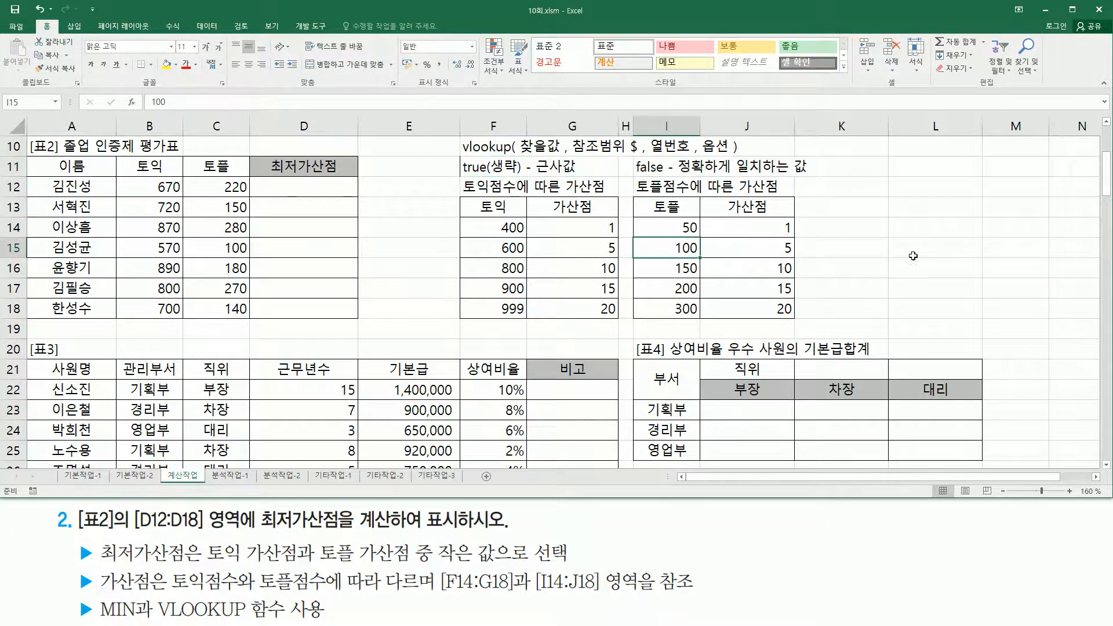
click(915, 255)
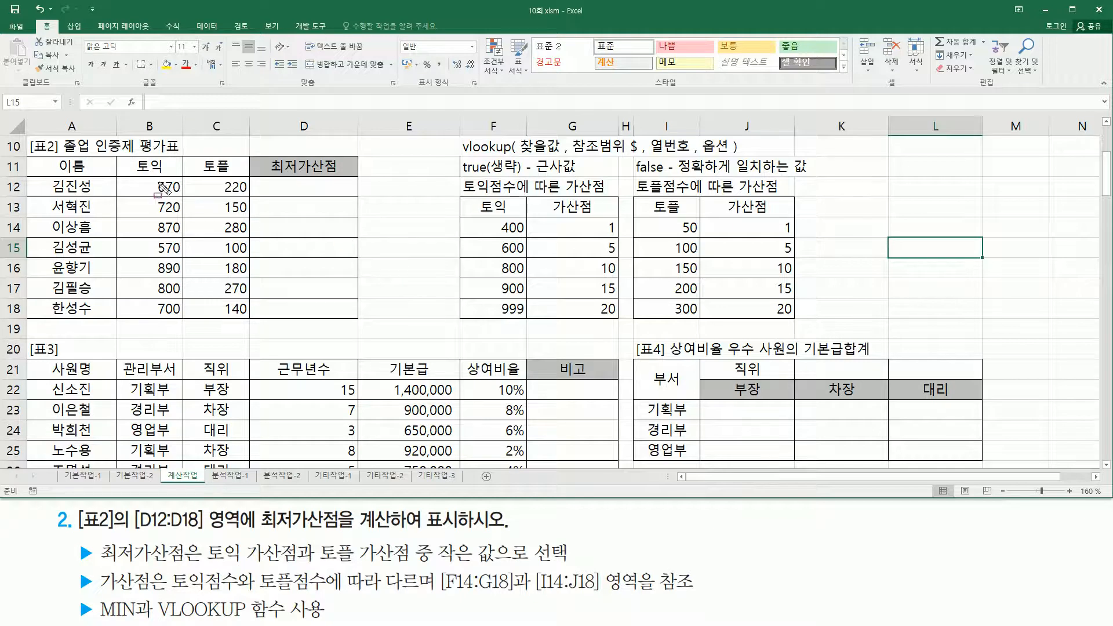
Step: Compare the first row's 토익 and 토플 scores with their lookup tables and the VLOOKUP option notes to determine the match type
drag(152, 178, 182, 199)
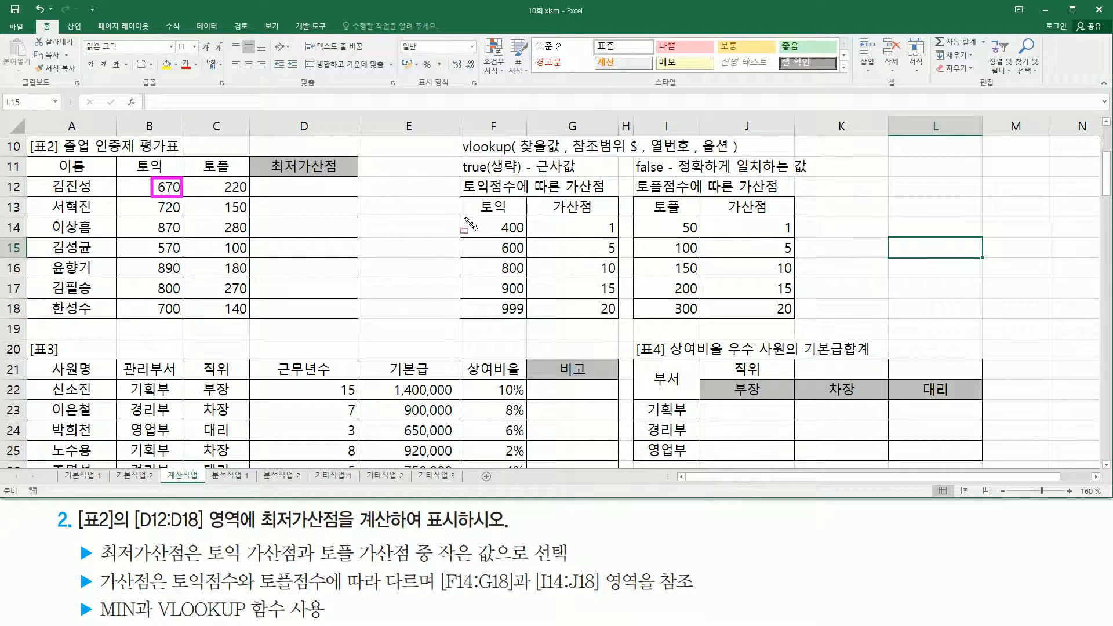
drag(462, 215, 622, 319)
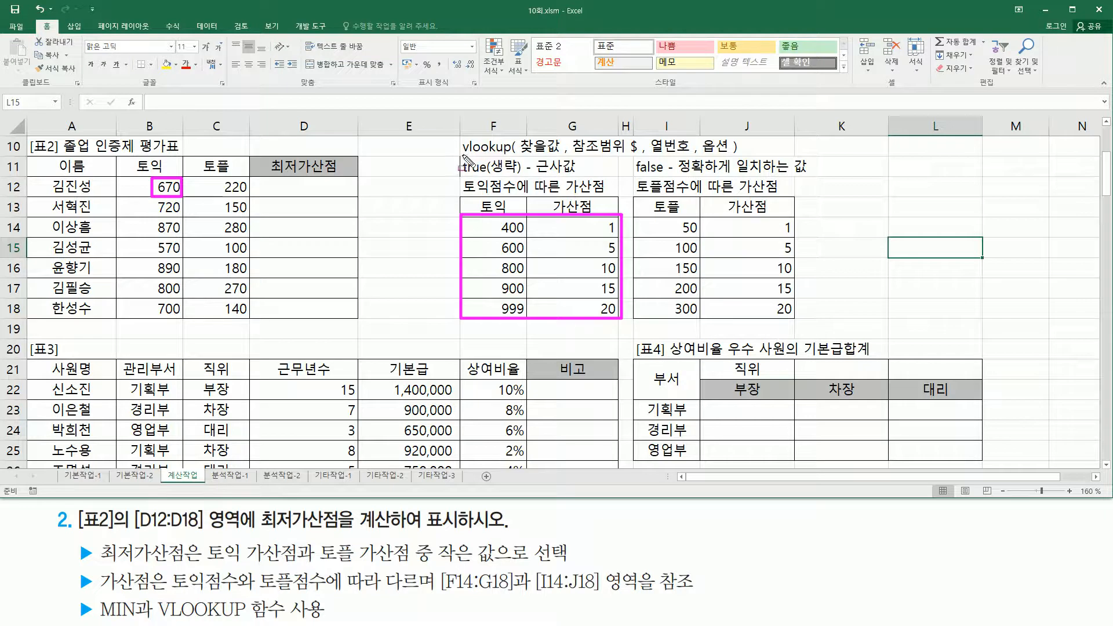
drag(462, 155, 517, 155)
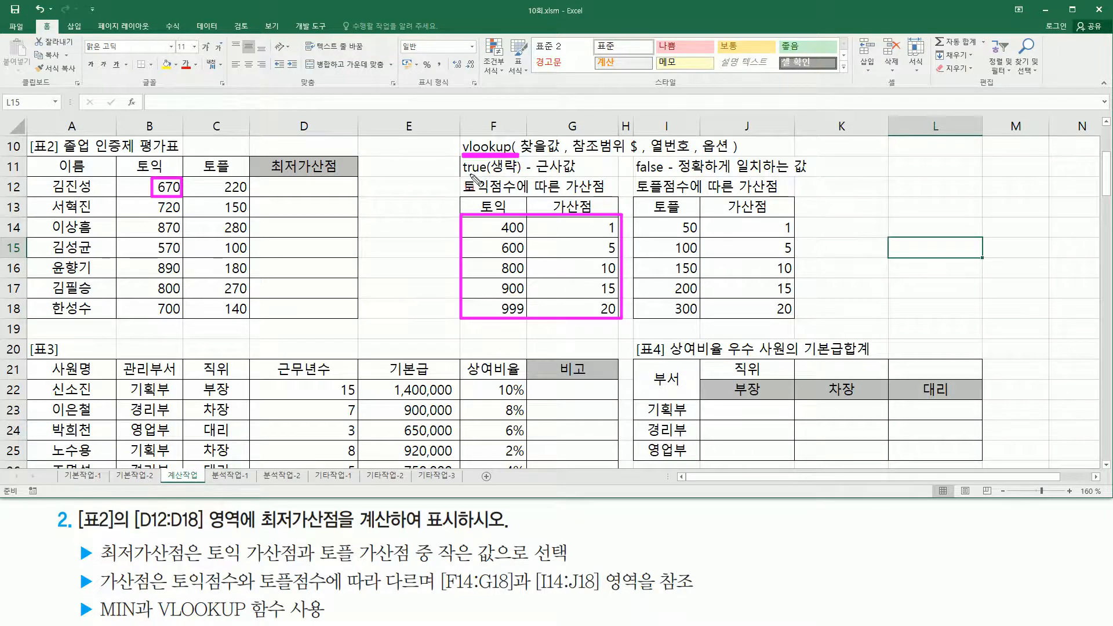
drag(463, 173, 520, 172)
drag(700, 155, 727, 155)
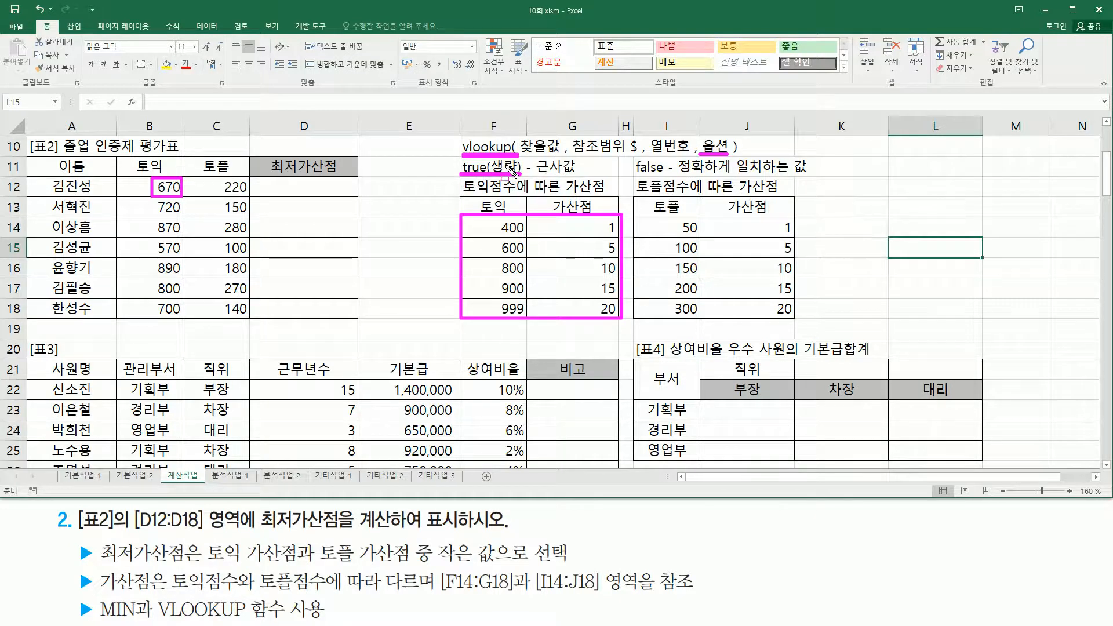
drag(699, 128, 735, 160)
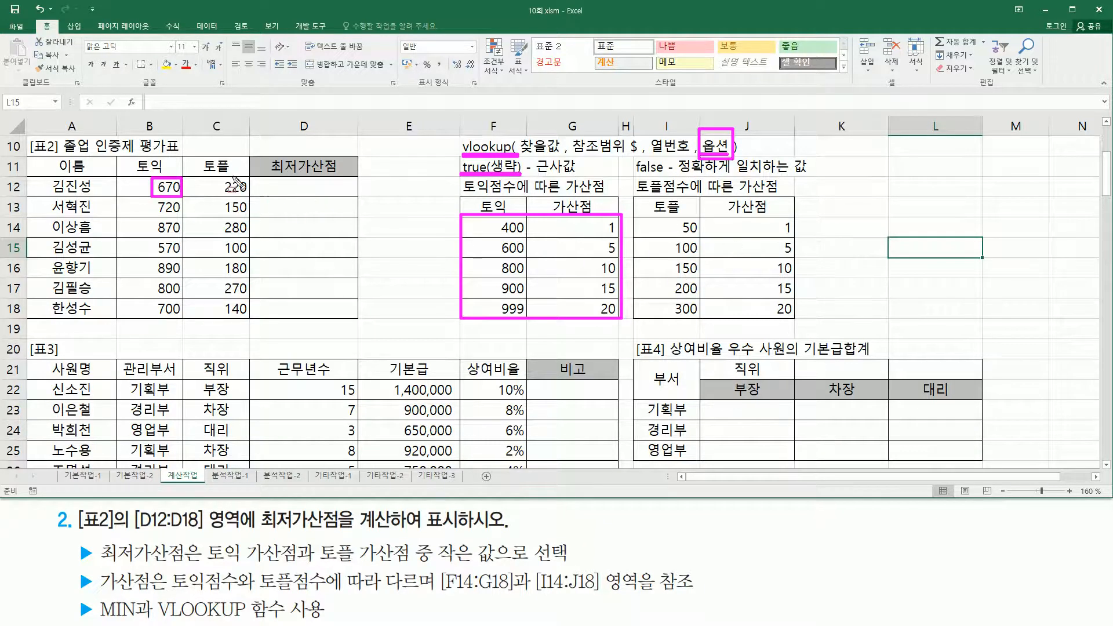
mouse_move(216, 176)
mouse_down()
mouse_move(220, 196)
mouse_move(251, 197)
mouse_up()
mouse_move(639, 213)
mouse_down()
mouse_move(770, 316)
mouse_move(799, 319)
mouse_up()
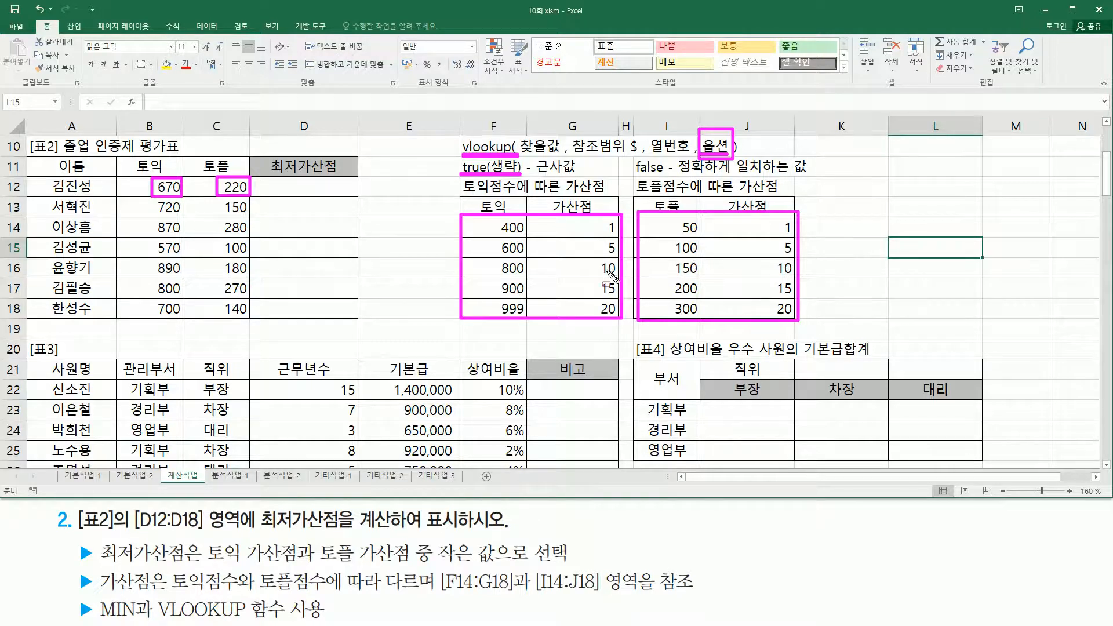
key(Escape)
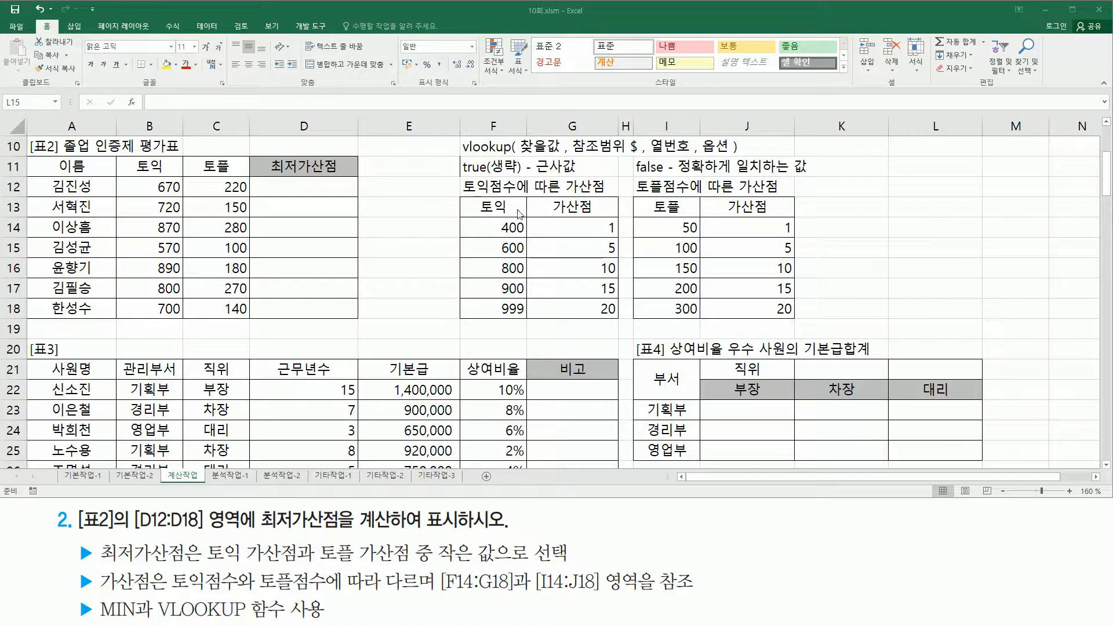
Step: Start a VLOOKUP formula in D12 with B12 as the lookup value and the absolute range $F$14:$G$18 as the table
click(312, 185)
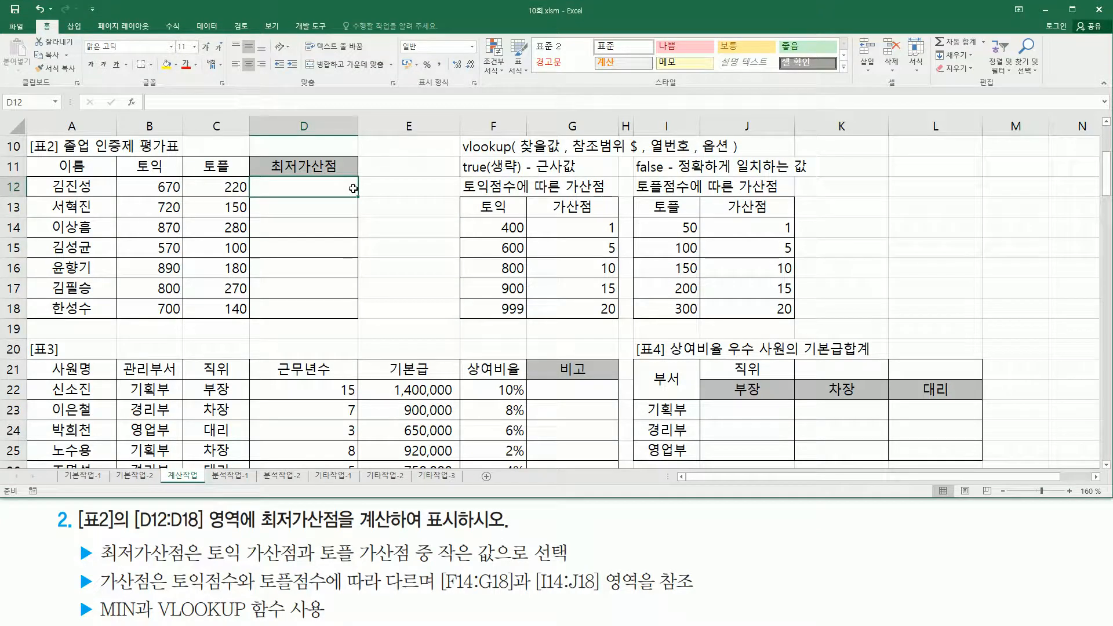
text(=vlo)
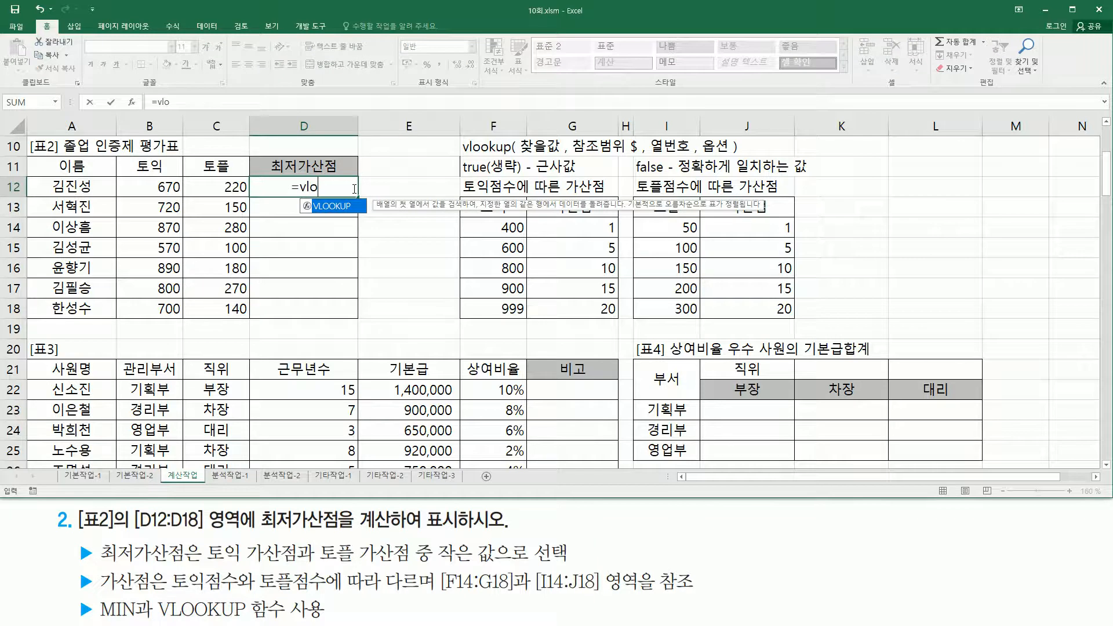
key(Tab)
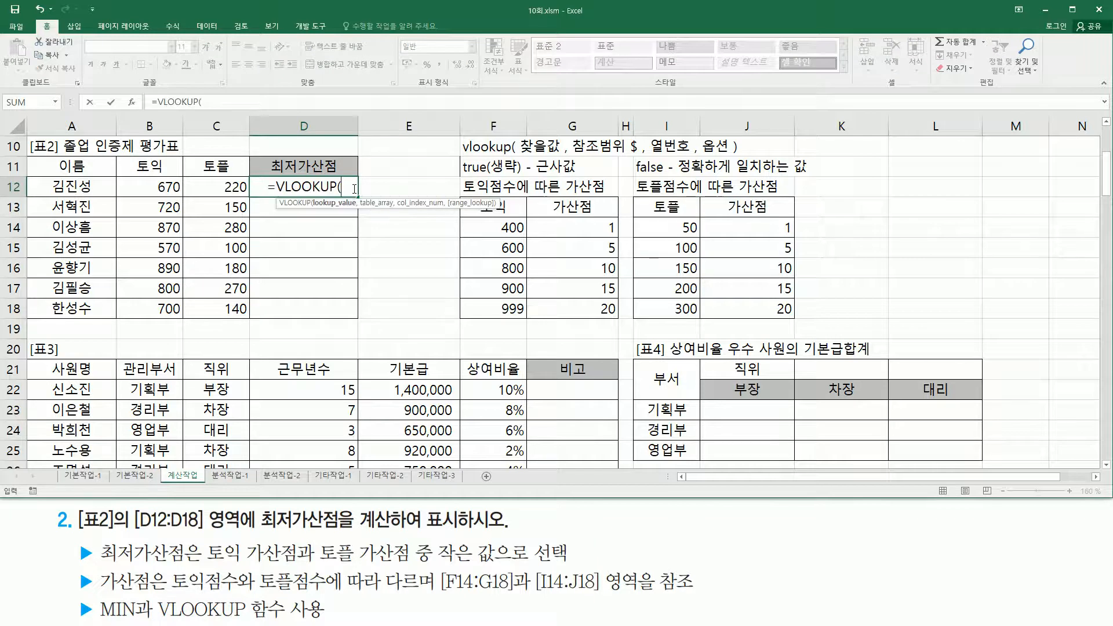
click(160, 188)
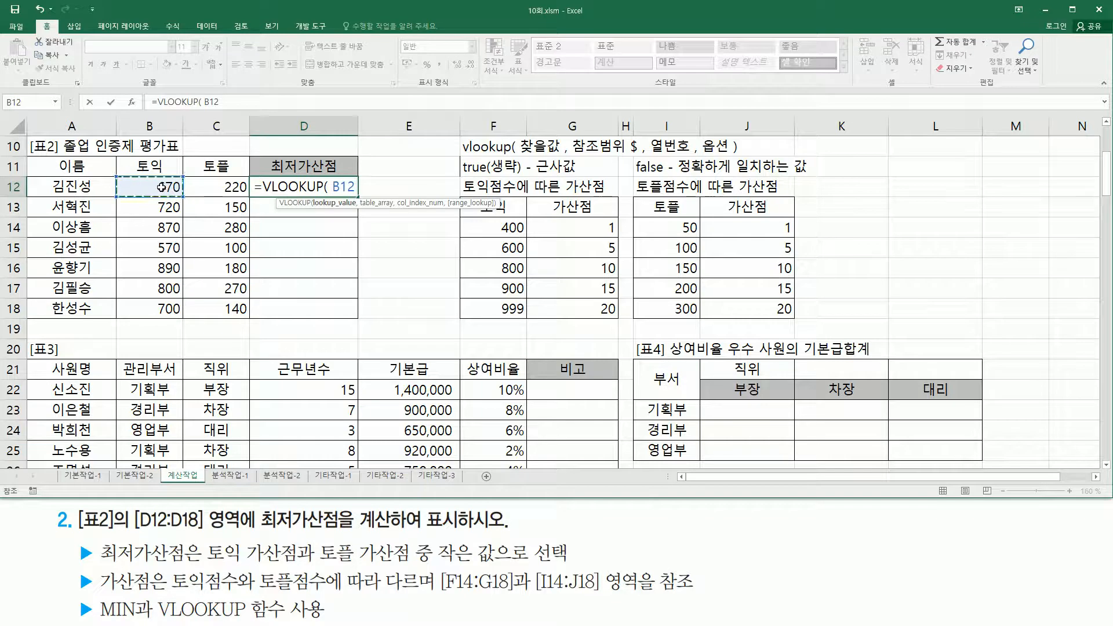
text(,)
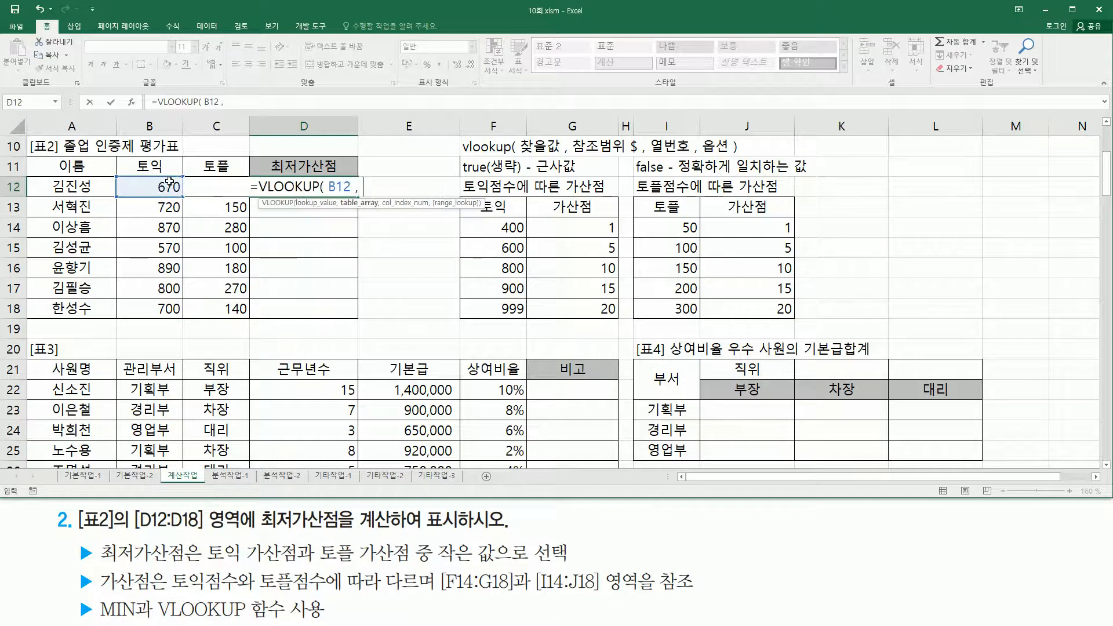
drag(495, 230, 565, 311)
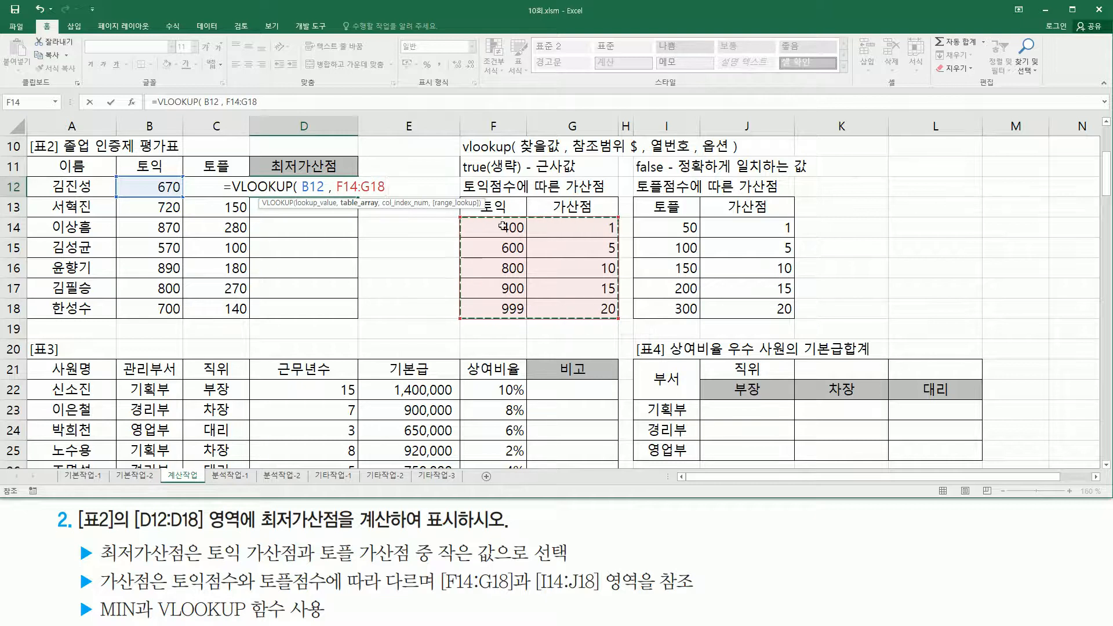
key(F4)
text(,)
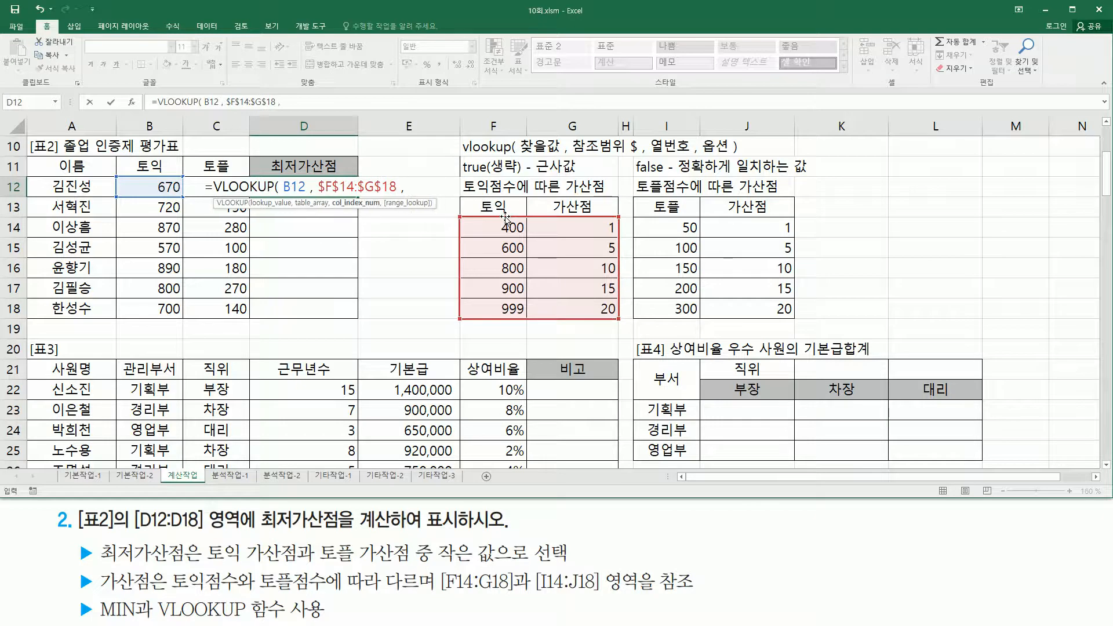
Step: Check the 가산점 column's position in the 토익 table and complete D12's VLOOKUP with column number 2, omitting the option
key(ctrl+2)
drag(158, 193, 177, 193)
mouse_move(464, 217)
mouse_down()
mouse_move(574, 315)
mouse_move(625, 320)
mouse_up()
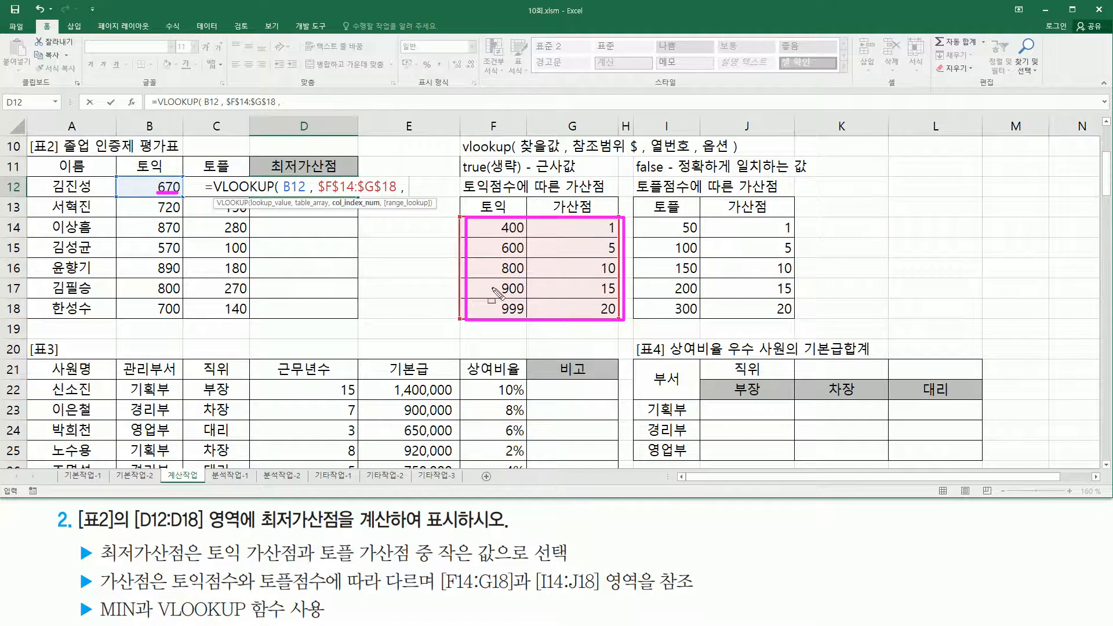
drag(574, 193, 576, 312)
key(Escape)
text(2)
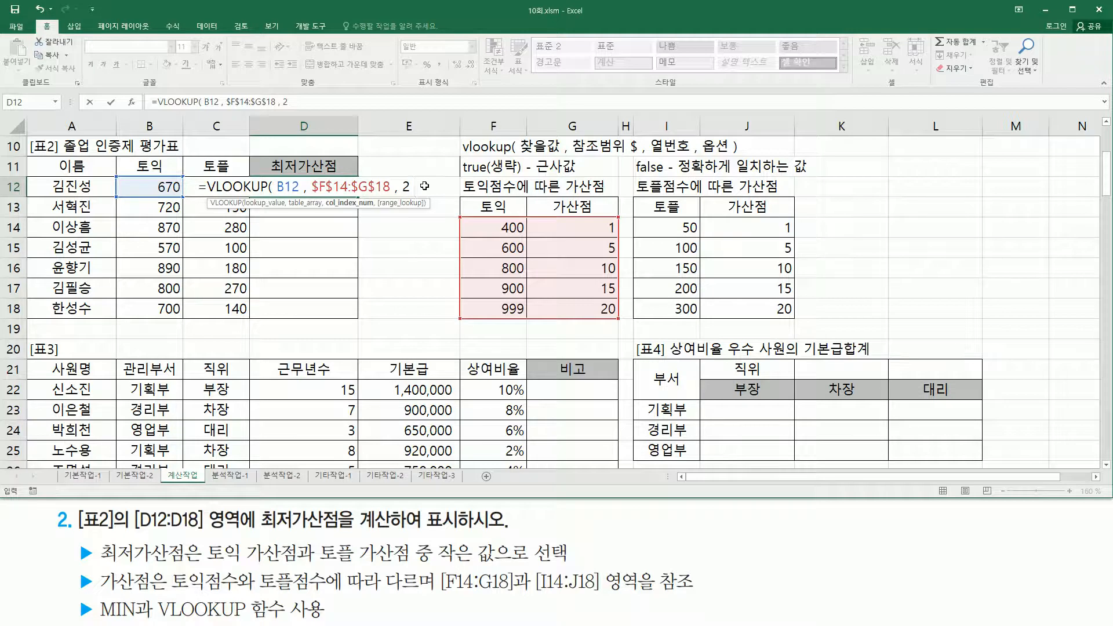
text())
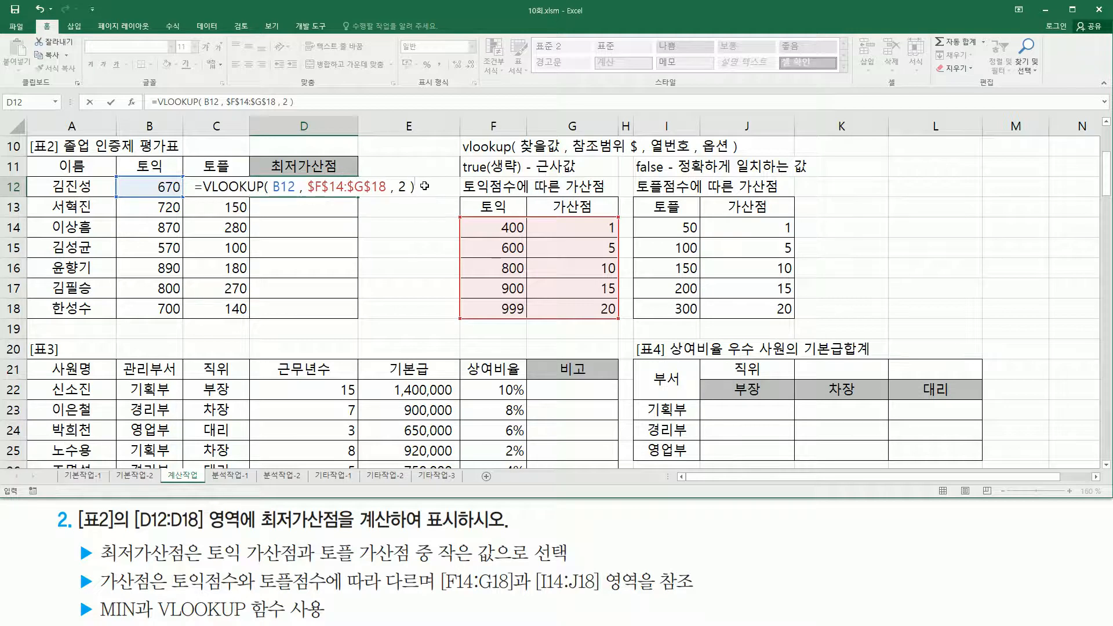
key(Return)
Step: Fill the D12 formula down through D18 and compare the results with the 토익 scores
click(351, 186)
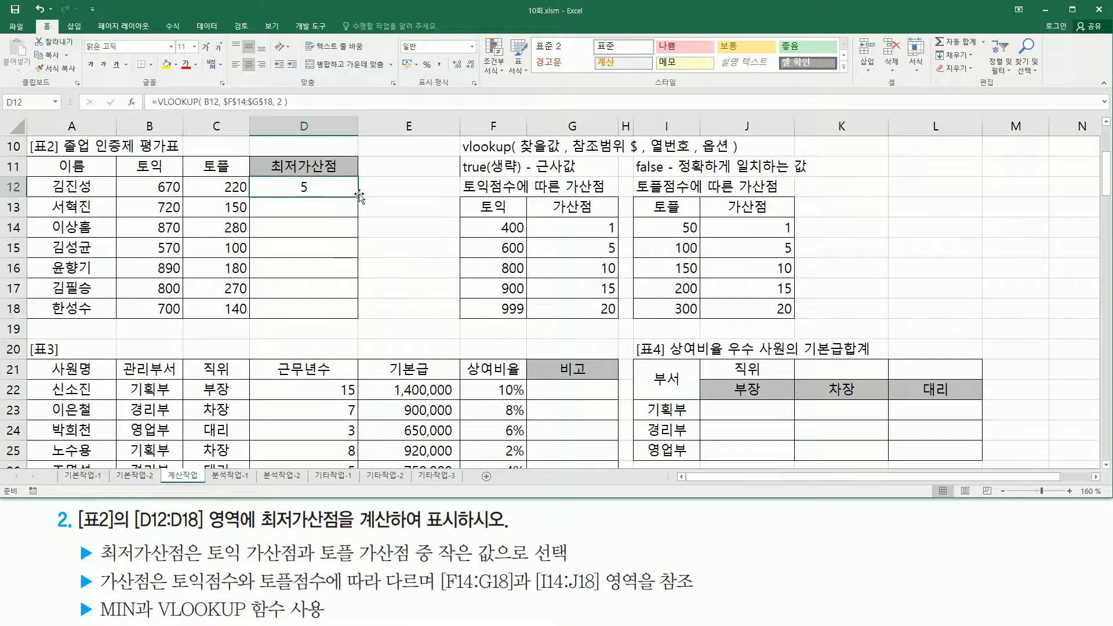
drag(359, 195, 359, 317)
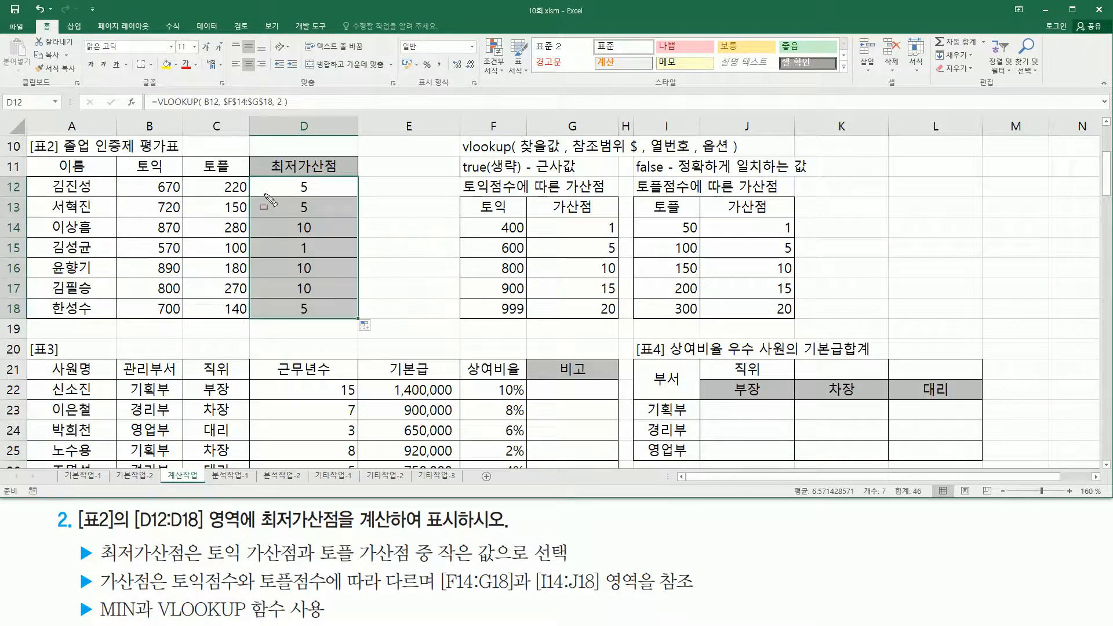
drag(152, 169, 182, 316)
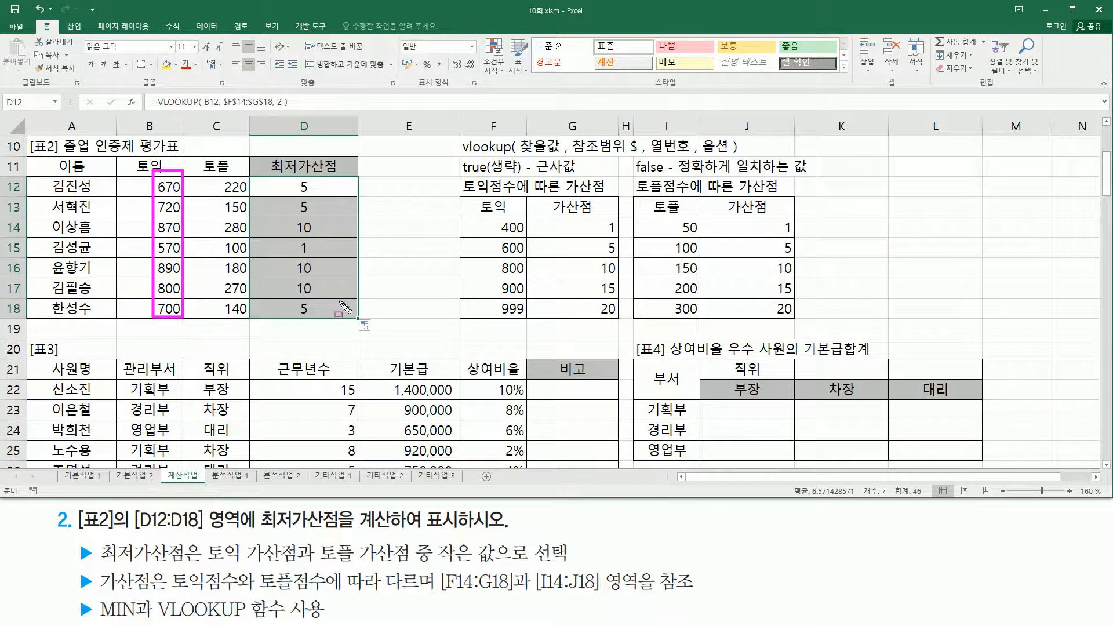
drag(285, 170, 322, 331)
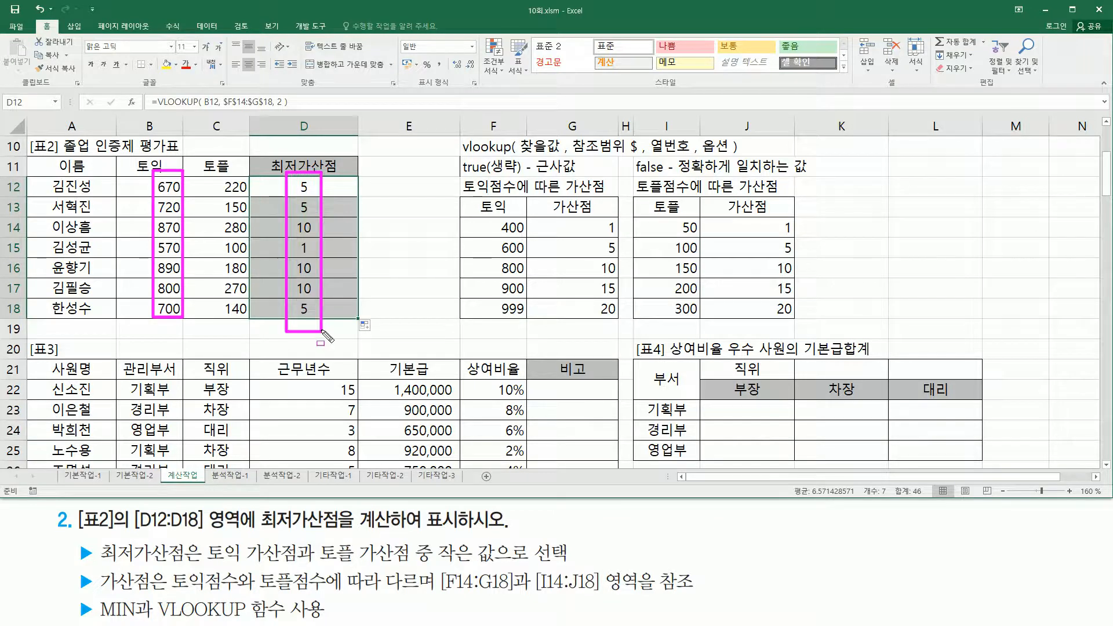
key(Escape)
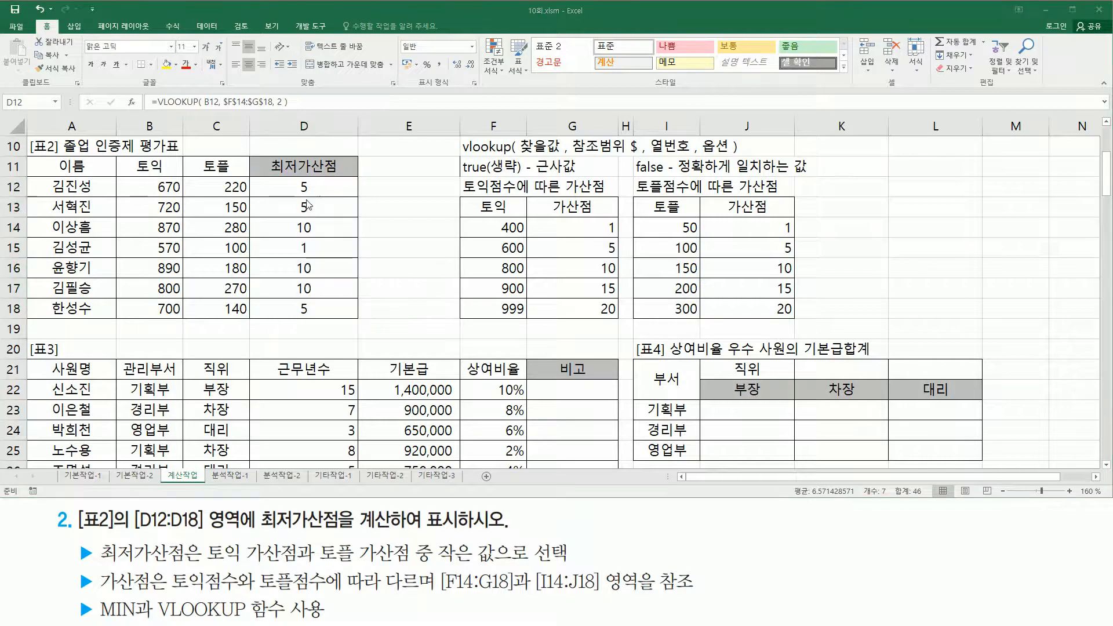
Step: Reopen the D12 formula and remove the whole VLOOKUP expression, keeping only the equals sign
click(320, 189)
double_click(321, 188)
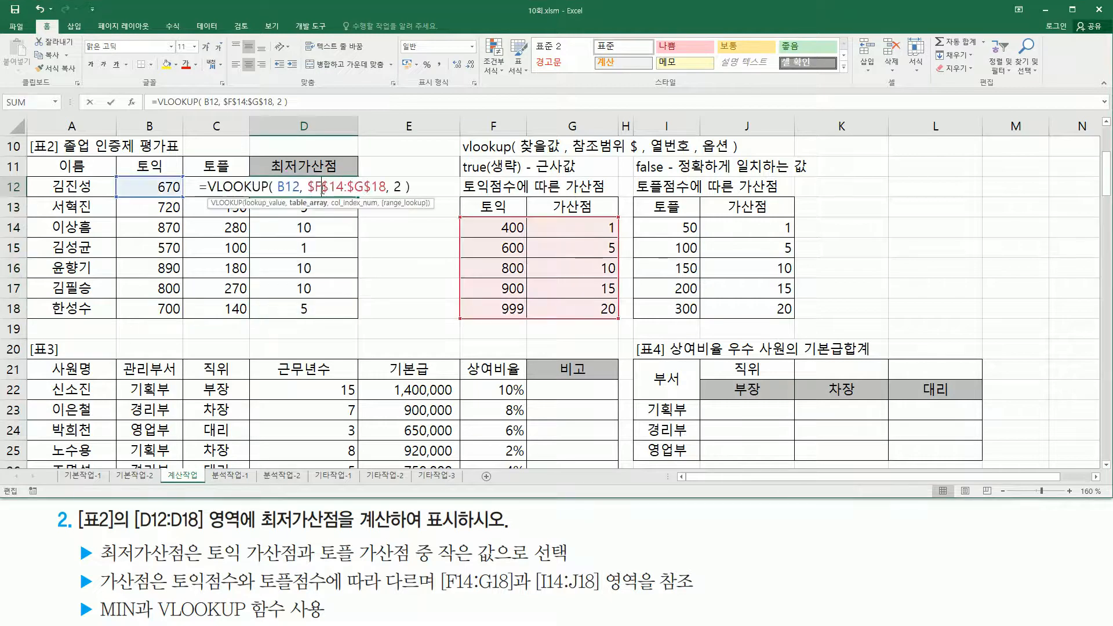
drag(209, 188, 455, 190)
key(Delete)
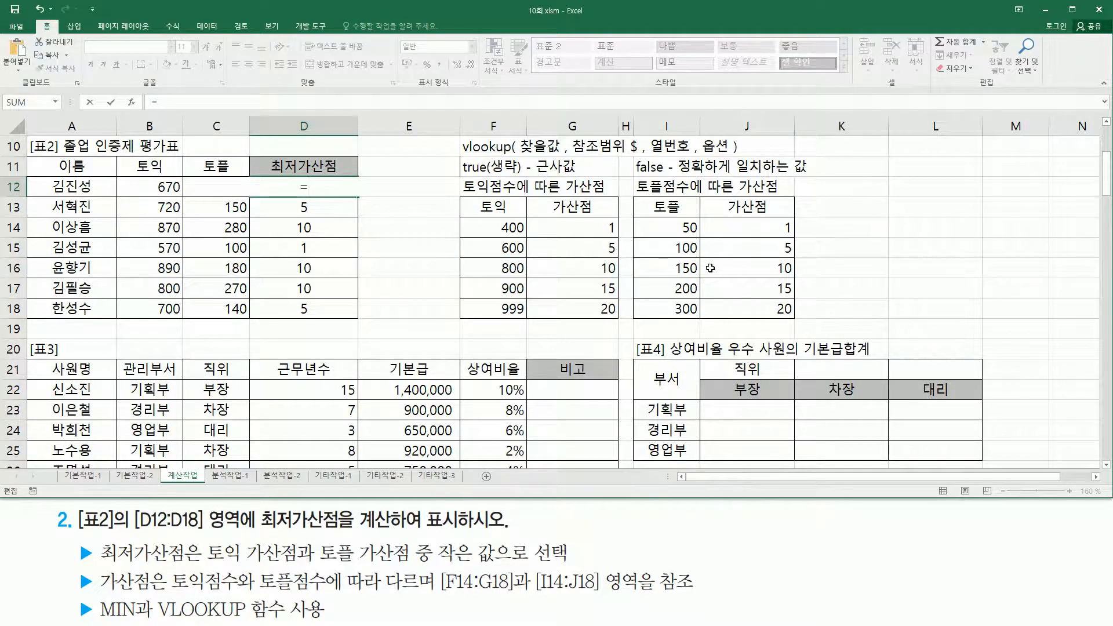
Step: Start a VLOOKUP formula in D12 with C12 as the lookup value and the absolute range $I$14:$J$18 as the table
text(vlo)
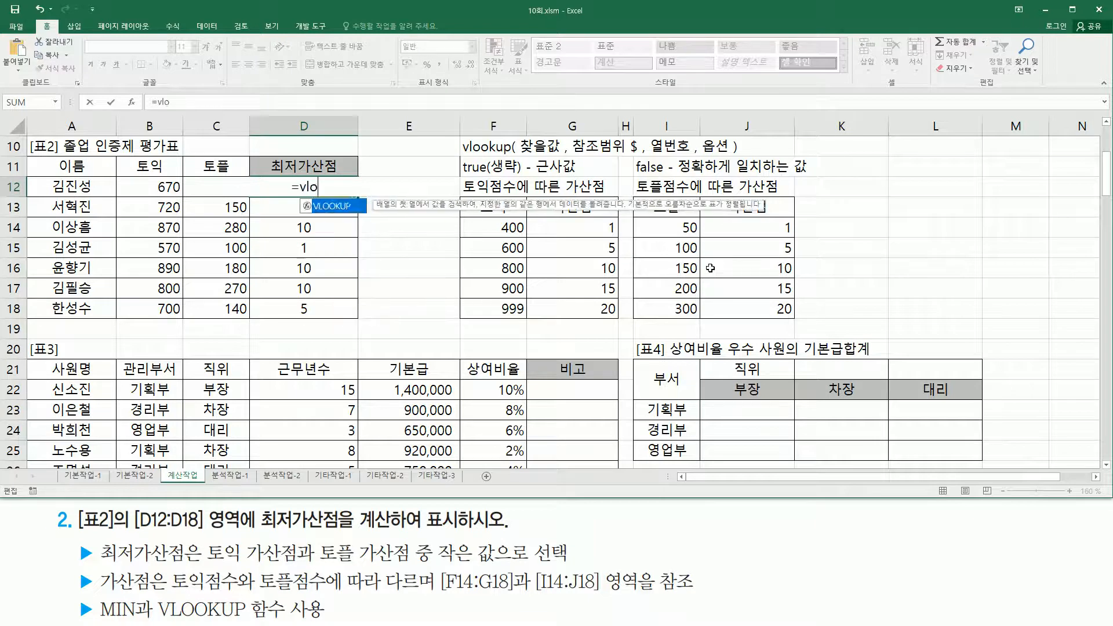
key(Tab)
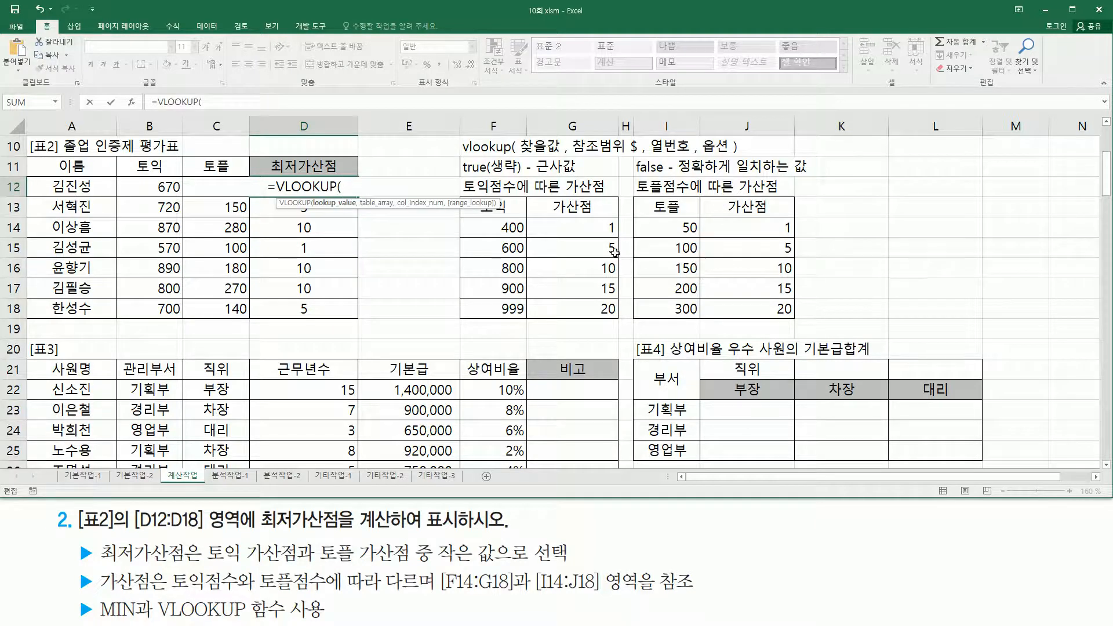
click(225, 205)
key(Up)
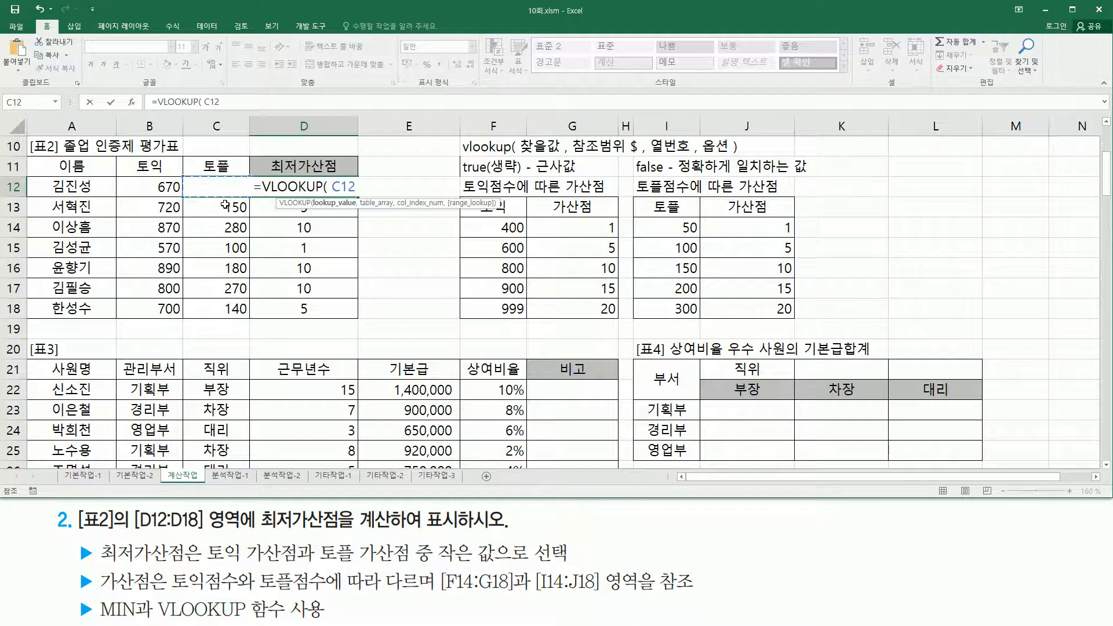
click(352, 189)
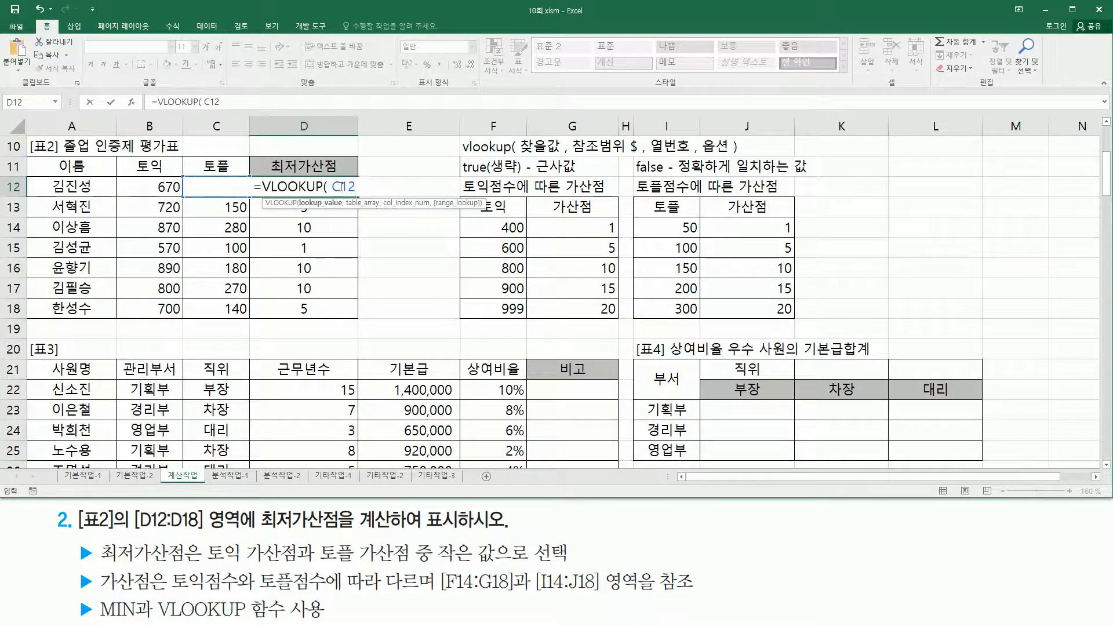
text(,)
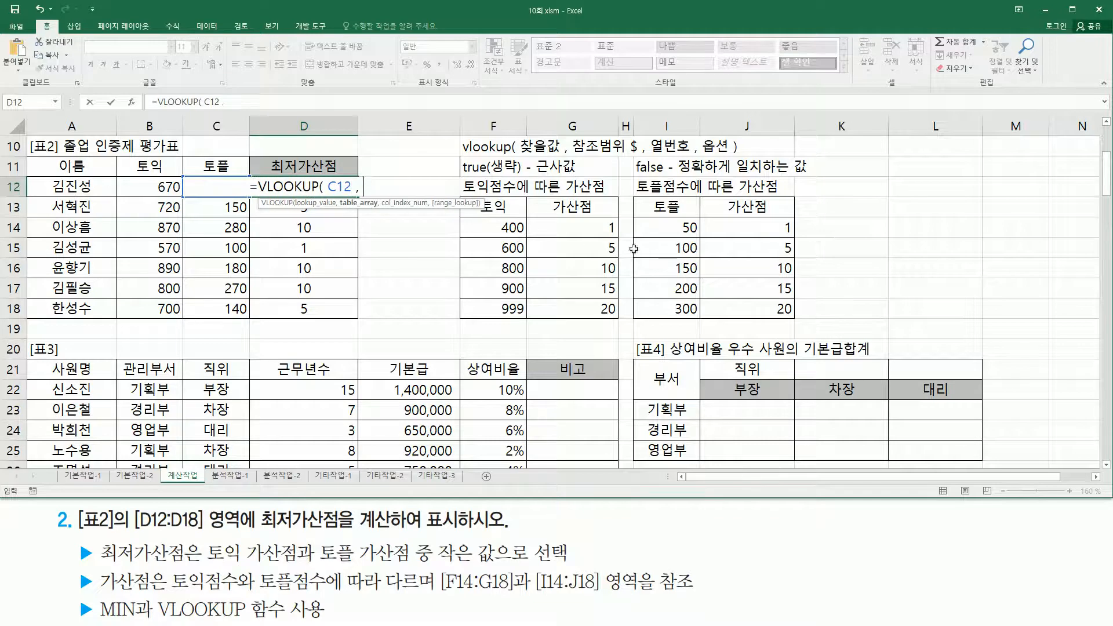
drag(655, 227, 785, 310)
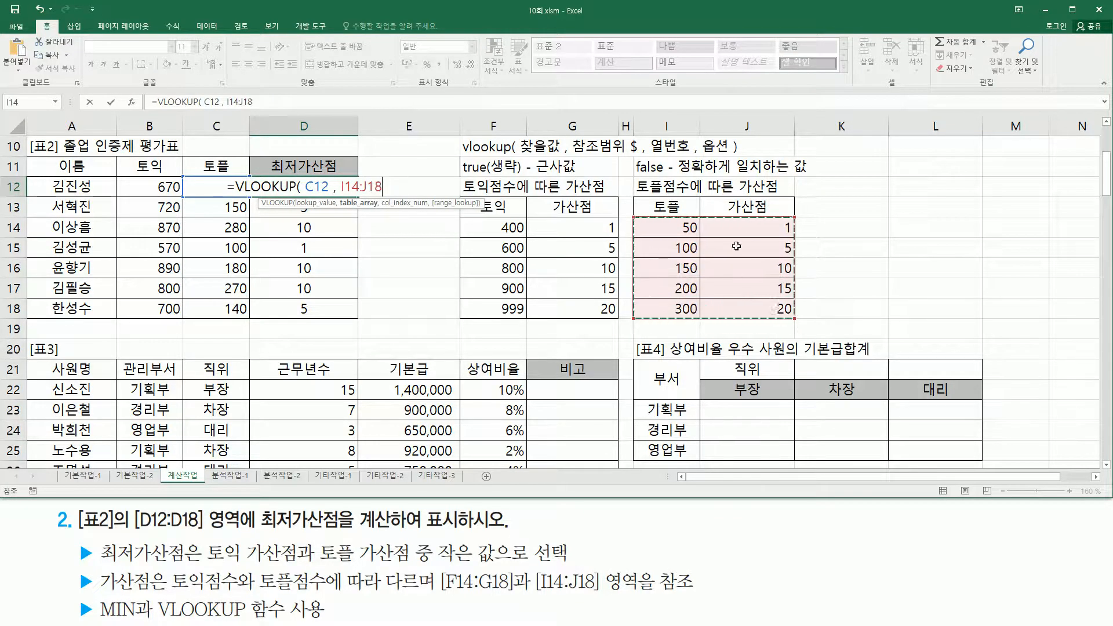
key(F4)
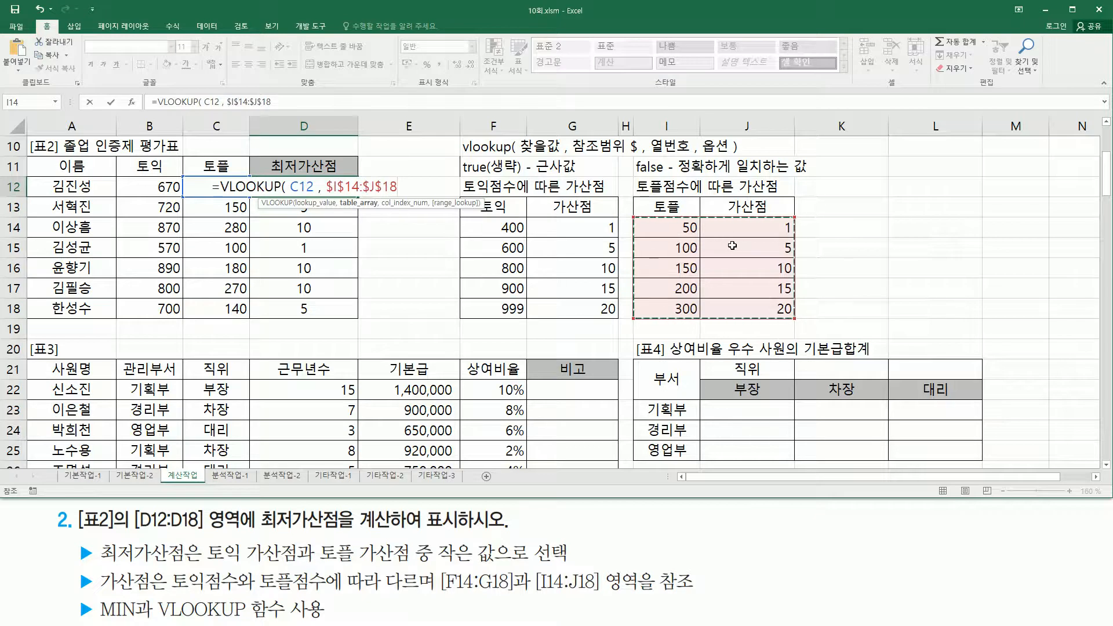
Step: Complete D12's 토플 VLOOKUP with column number 2, omitting the match option
text(,)
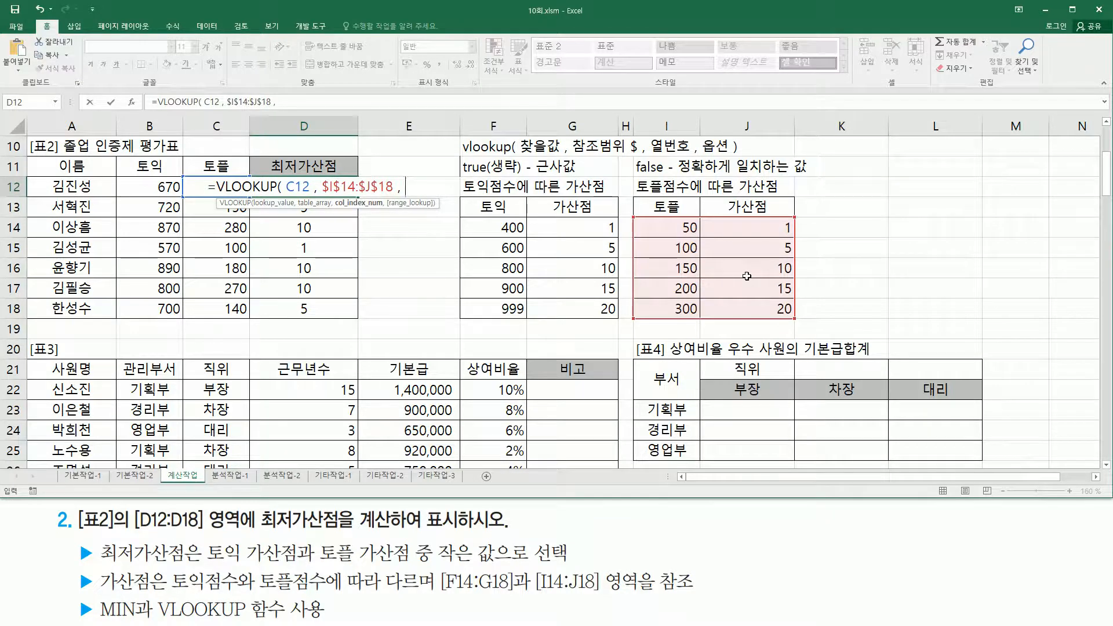
text(2)
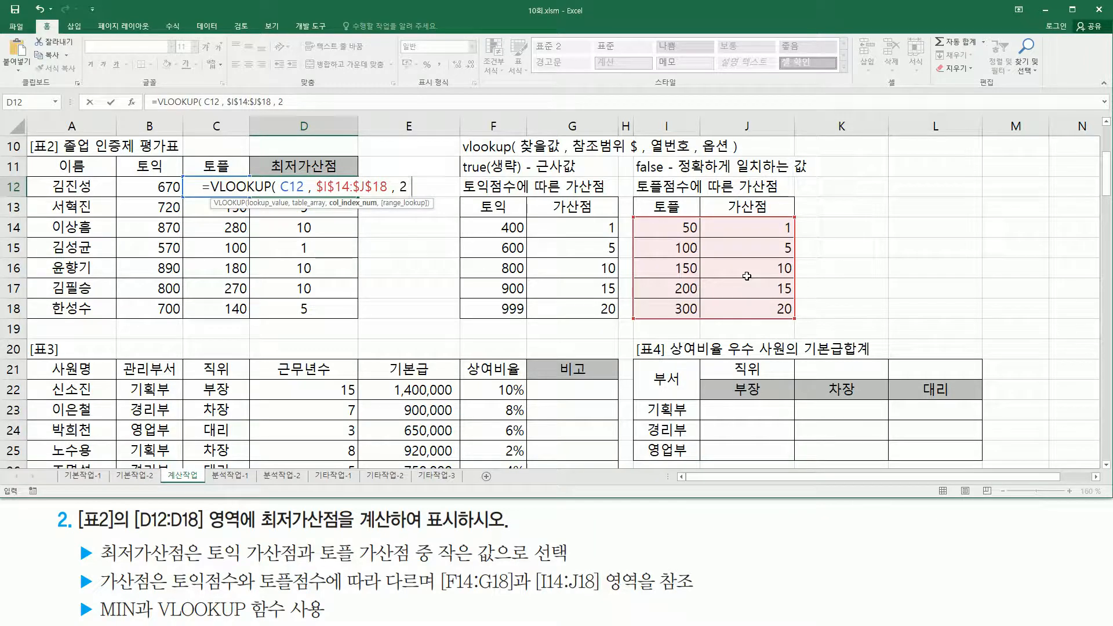
text( ))
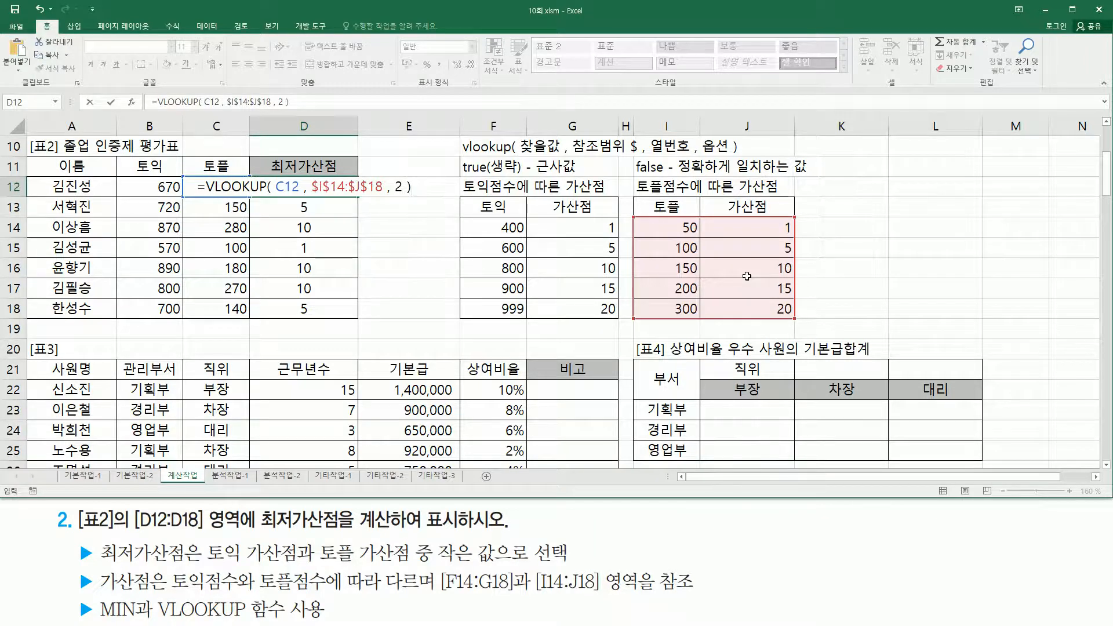
key(Return)
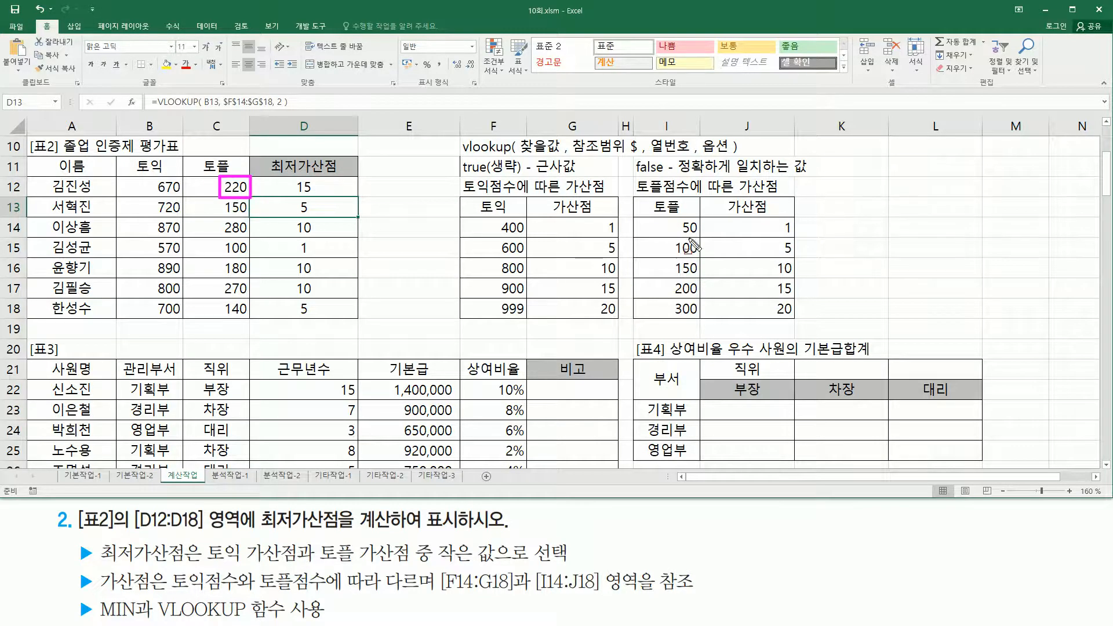
Step: Check D12 against the 토플 가산점 table and fill the formula down through D18
drag(634, 215, 802, 321)
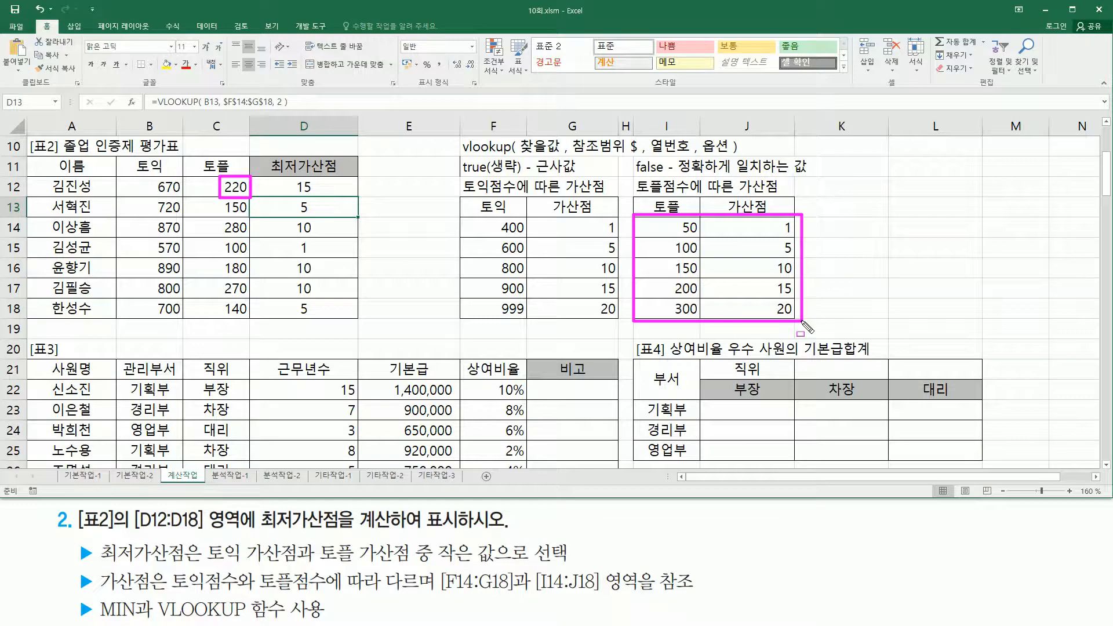
drag(774, 285, 796, 298)
mouse_move(297, 191)
mouse_down()
mouse_move(322, 193)
mouse_move(358, 261)
mouse_move(358, 316)
mouse_up()
click(345, 188)
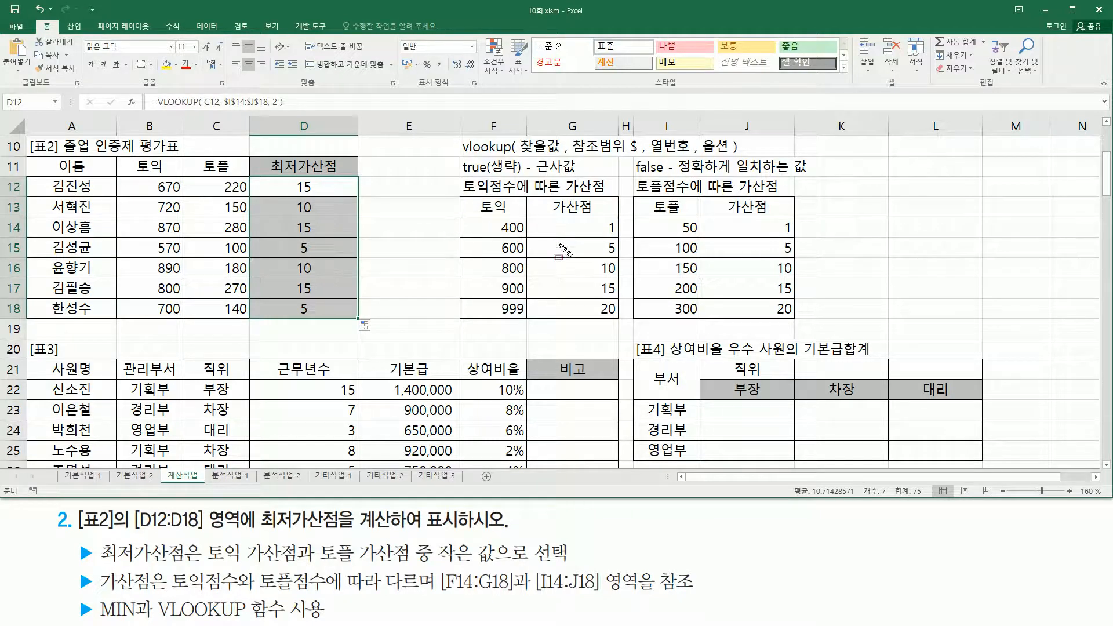
mouse_move(286, 178)
mouse_down()
mouse_move(310, 197)
mouse_move(333, 195)
mouse_up()
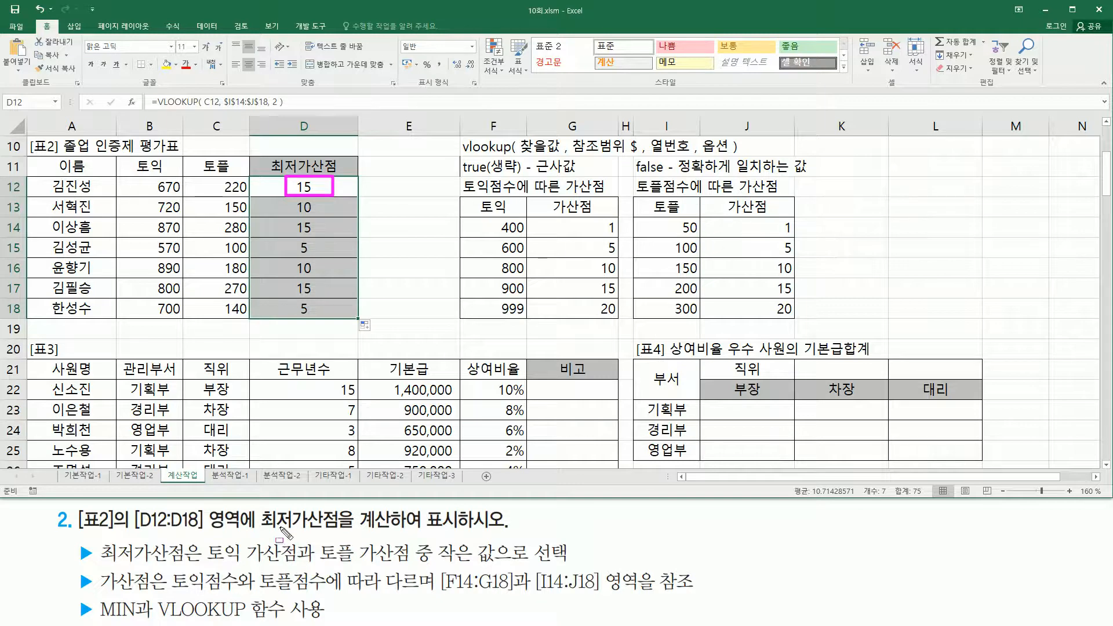
key(Escape)
Step: Reopen D12 and insert MIN( with VLOOKUP( B12, $F$14:$G$18, 2 ) ahead of the existing 토플 VLOOKUP
double_click(295, 187)
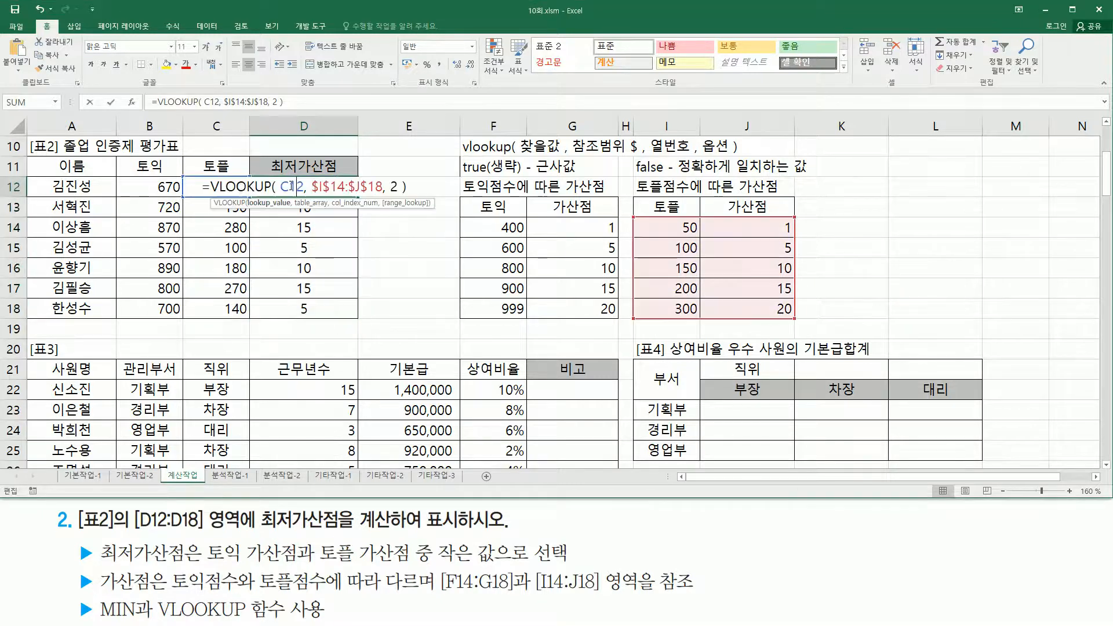
click(212, 187)
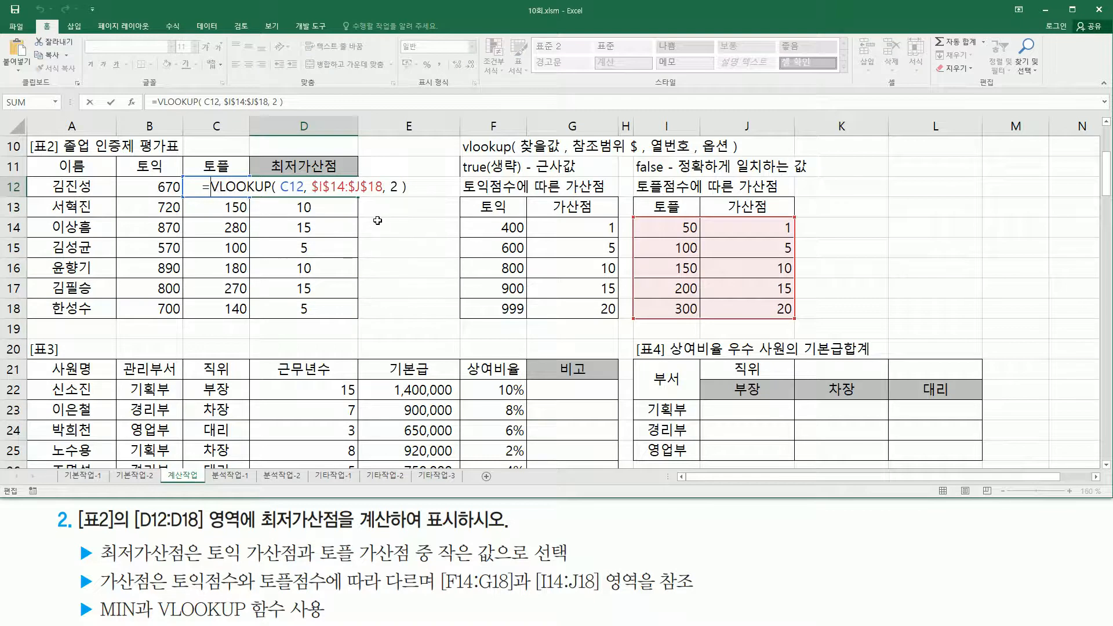
text(min()
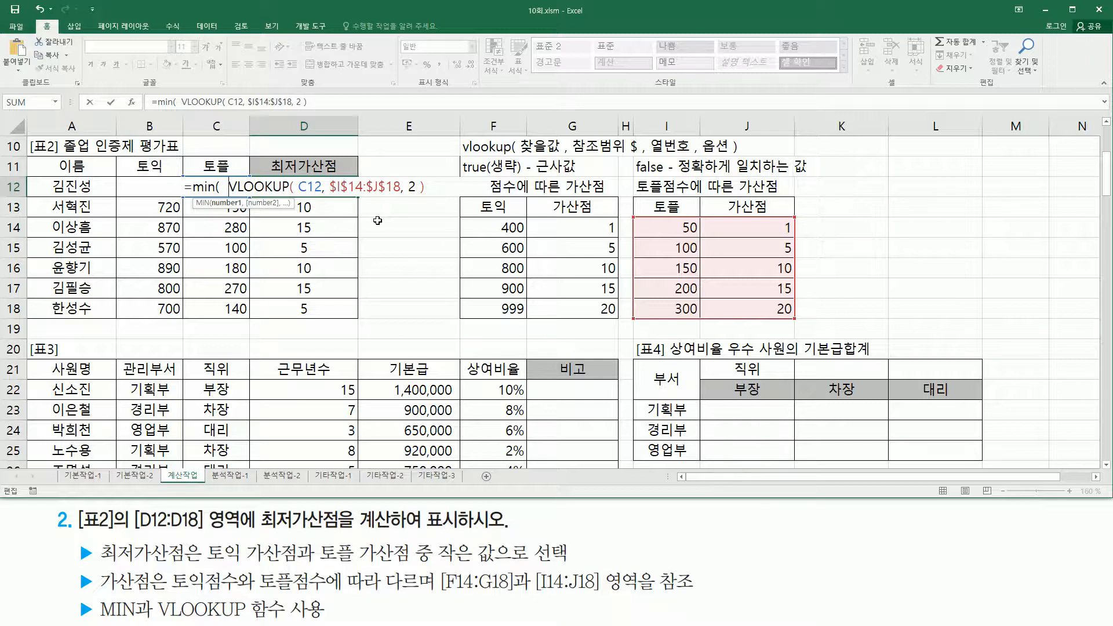
text(VLOOKUP( B12, $F$14:$G$18, 2 ))
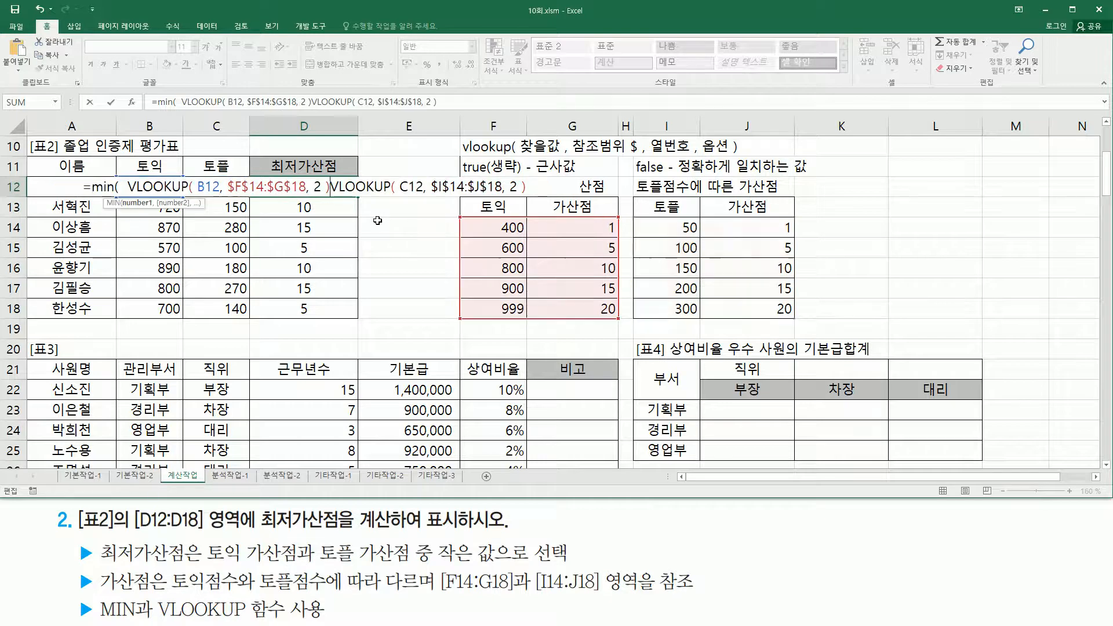
Step: Separate the two VLOOKUPs with a comma, close the MIN function in D12, and fill the formula down through D18
text(,)
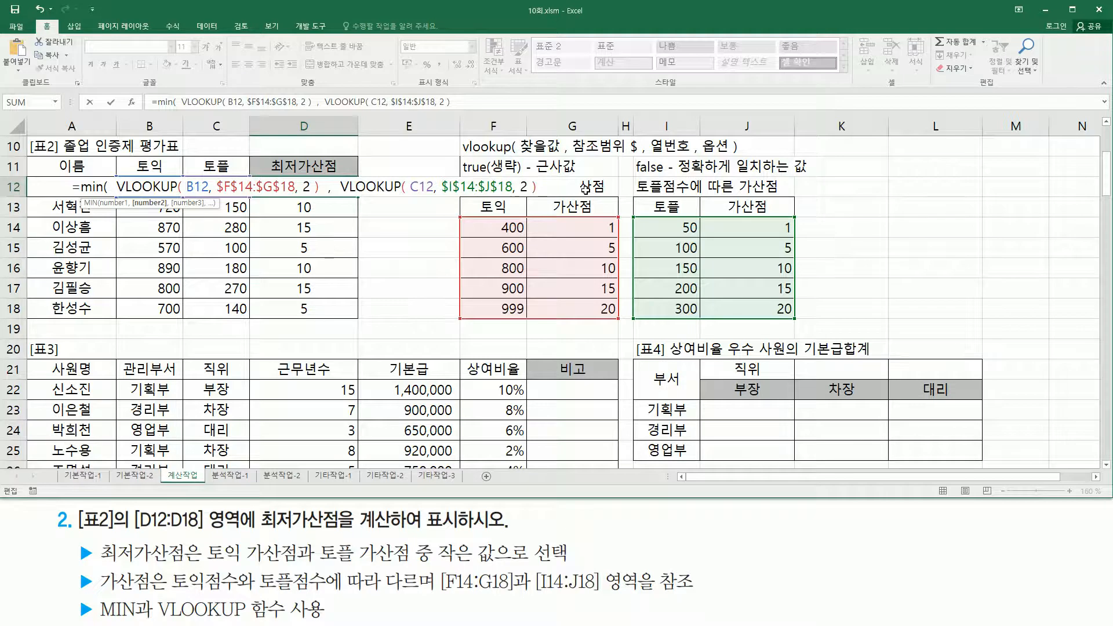
text())
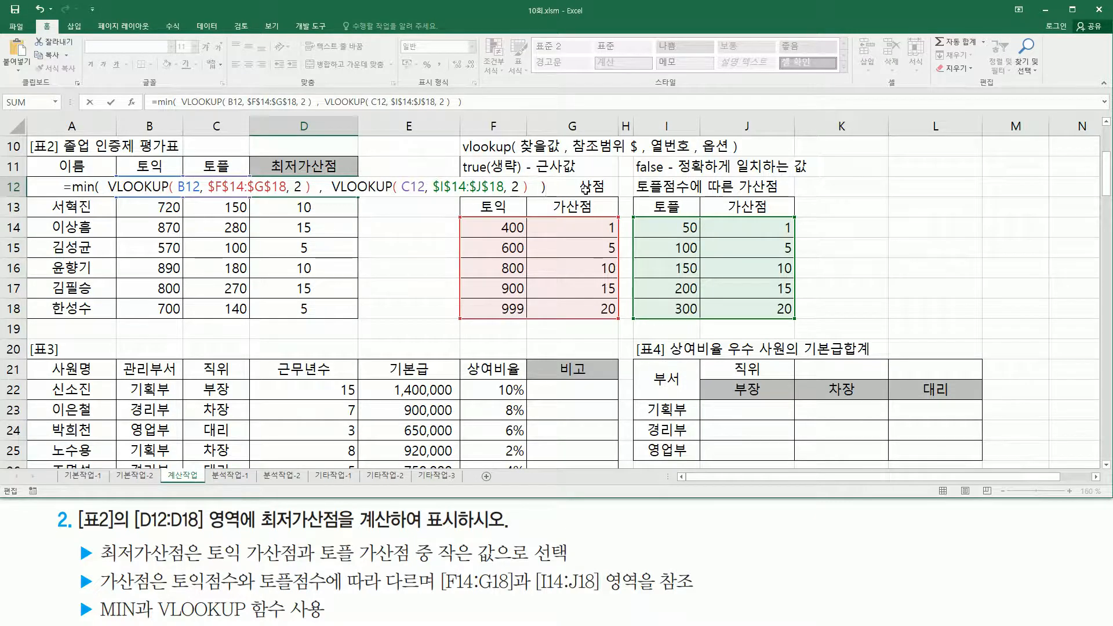
key(Return)
click(326, 193)
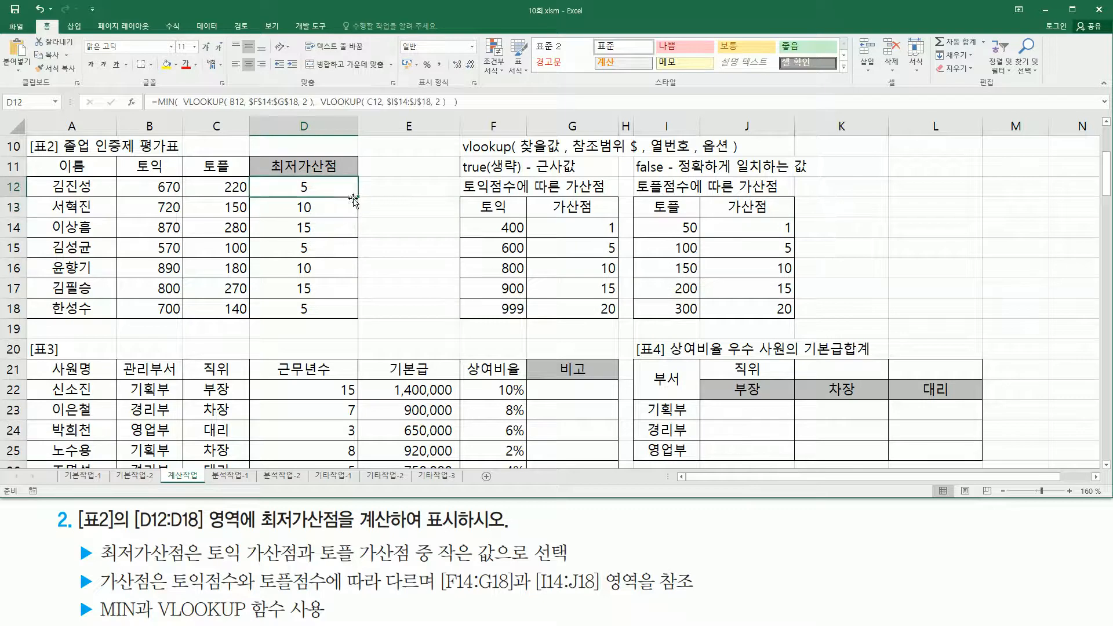
drag(358, 199, 366, 314)
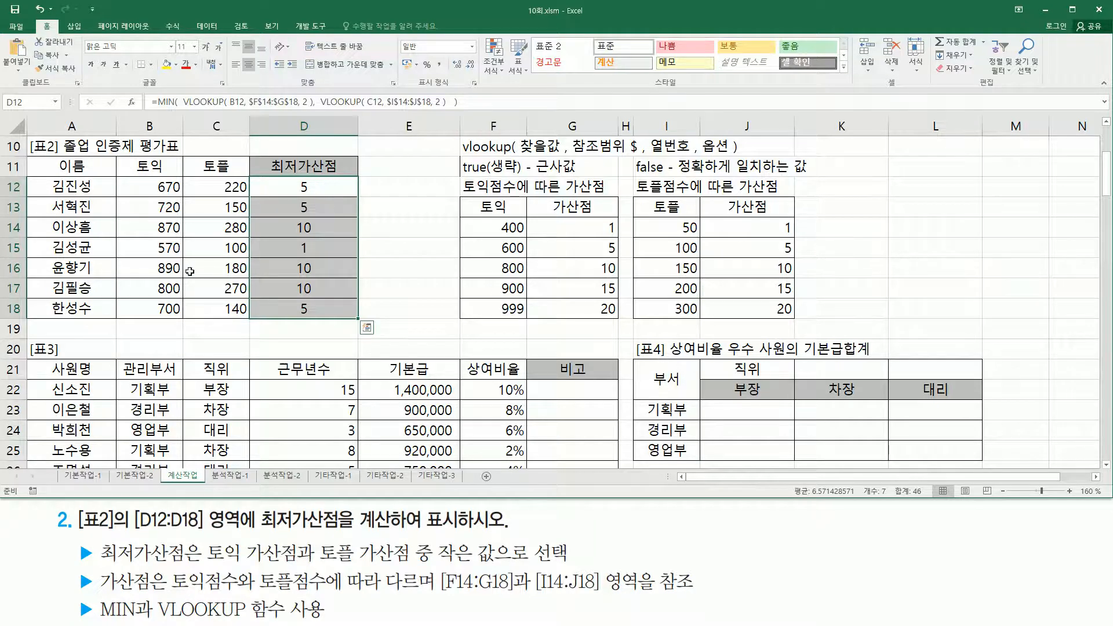
Step: Record the full MIN and VLOOKUP formula from D12 as visible text in B19
click(153, 329)
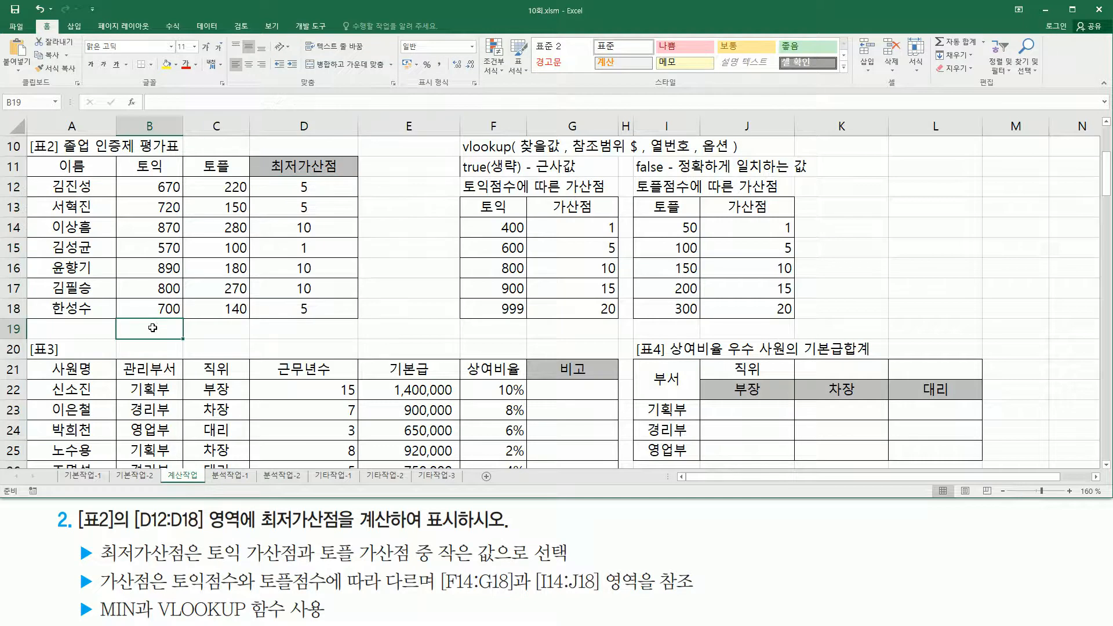
text(=MIN( VLOOKUP( B12, $F$14:$G$18, 2 ), VLOOKUP( C12, $I$14:$J$18, 2 ) ))
key(Return)
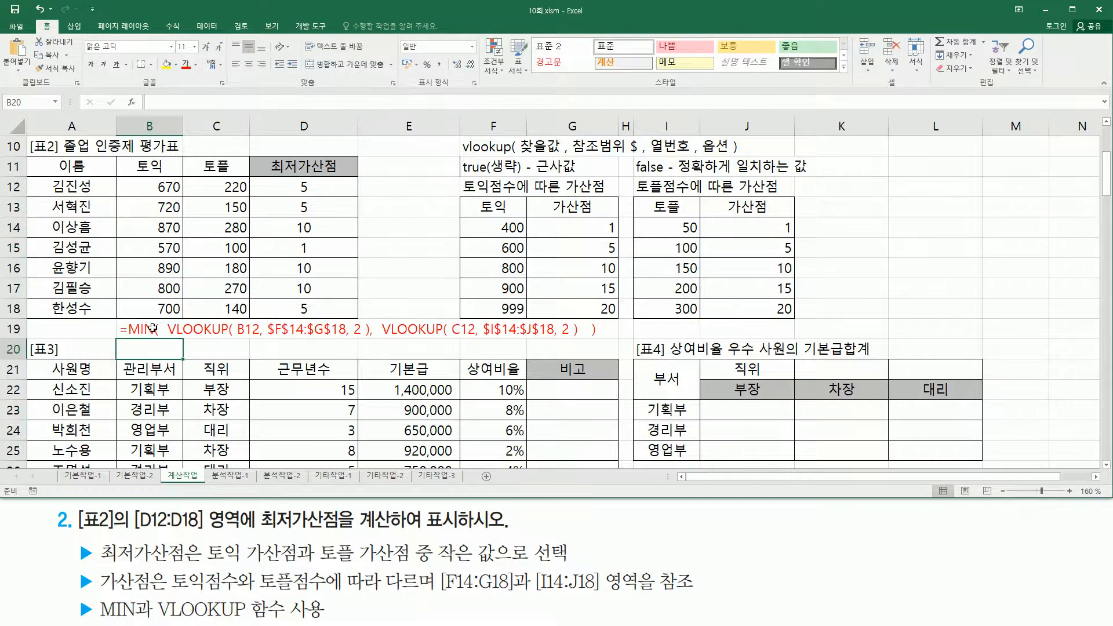
Step: Review the formula text below [표2], examining the two VLOOKUP arguments inside MIN and the comma between them
click(487, 219)
key(ctrl+2)
drag(167, 341, 367, 339)
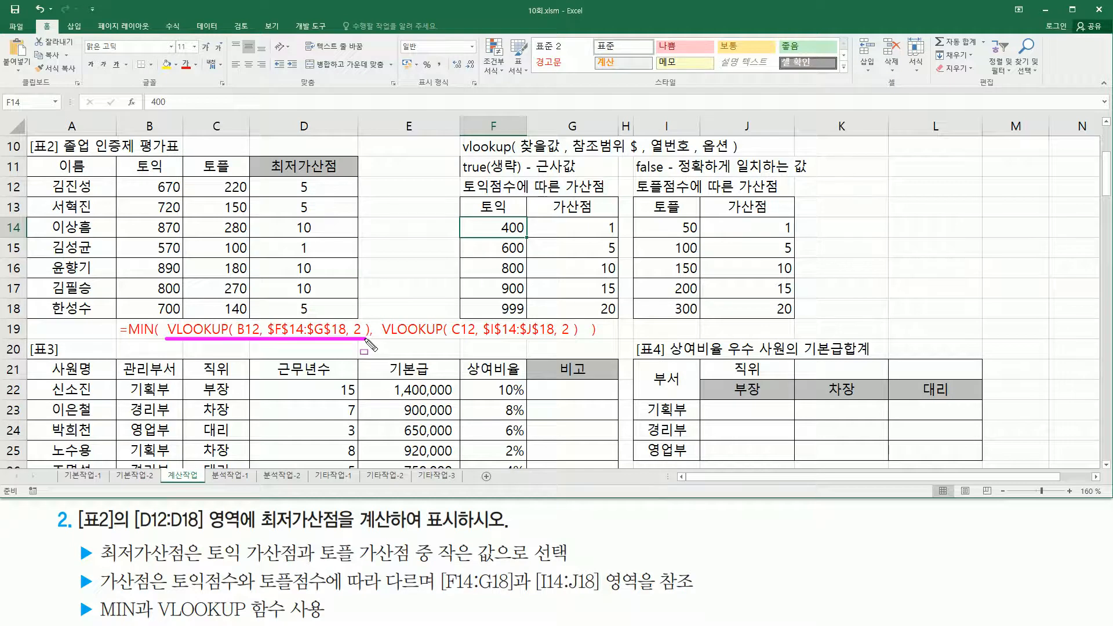
drag(383, 342, 580, 341)
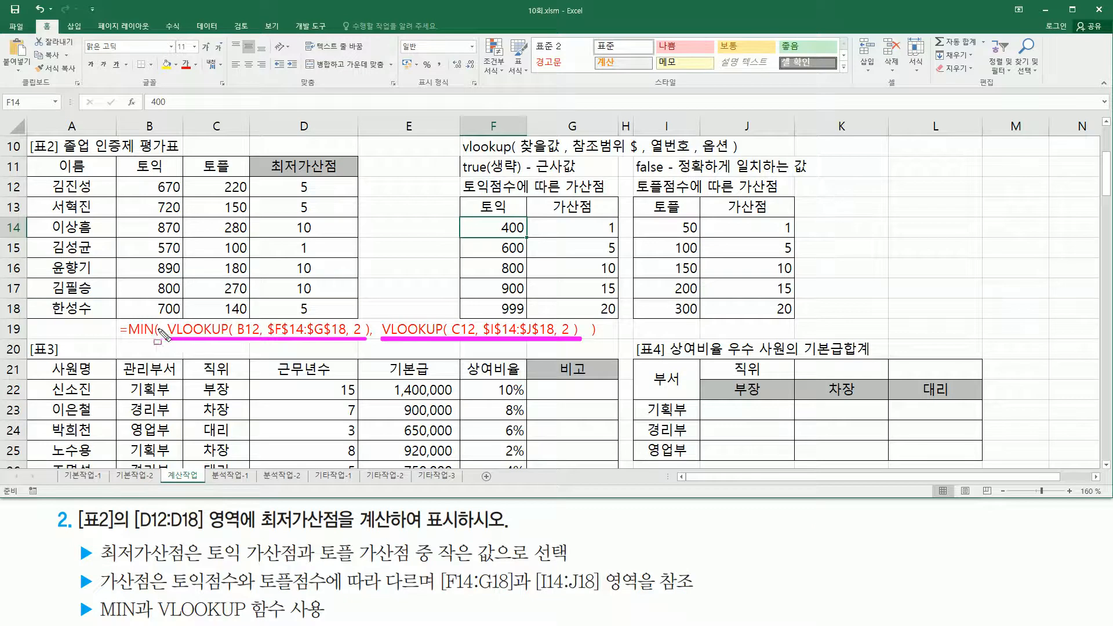
mouse_move(161, 305)
mouse_down()
mouse_move(185, 388)
mouse_move(594, 365)
mouse_move(587, 352)
mouse_up()
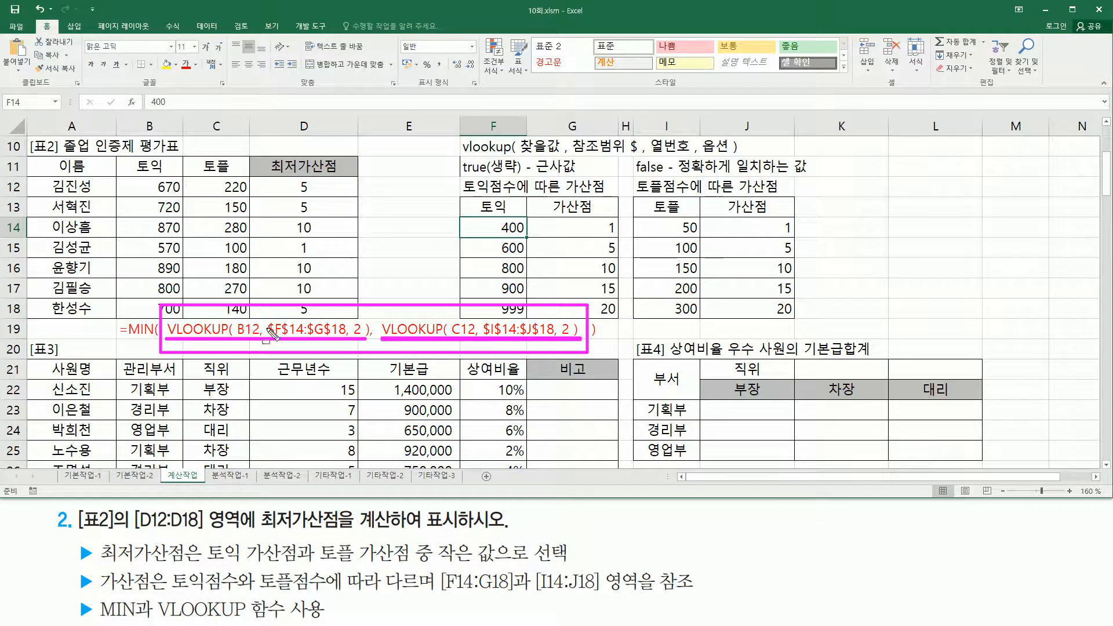
drag(367, 325, 376, 350)
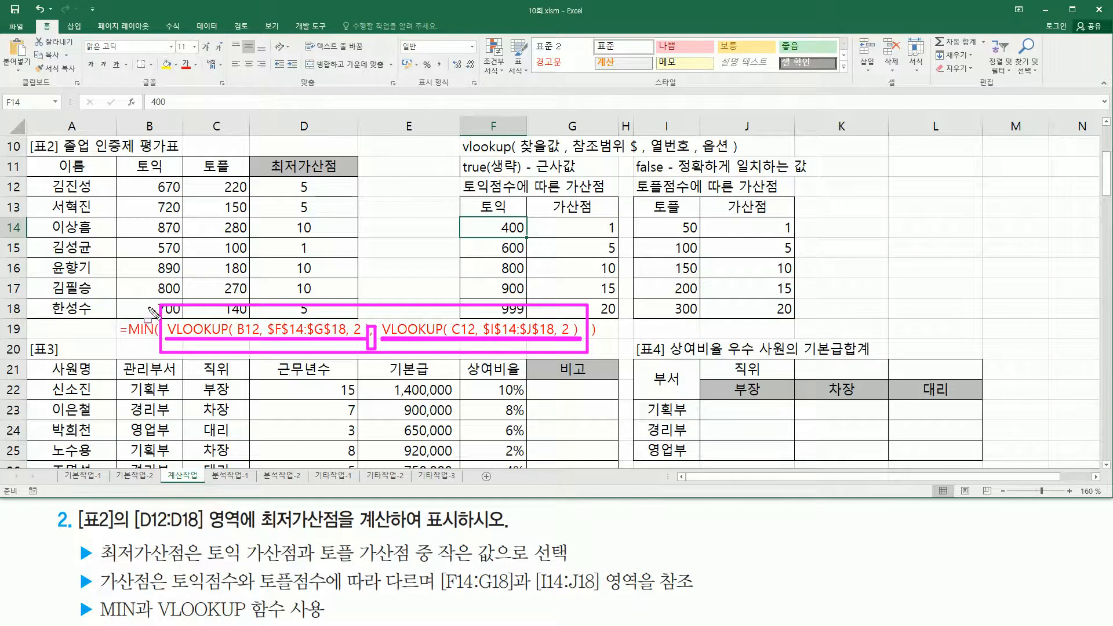
key(Escape)
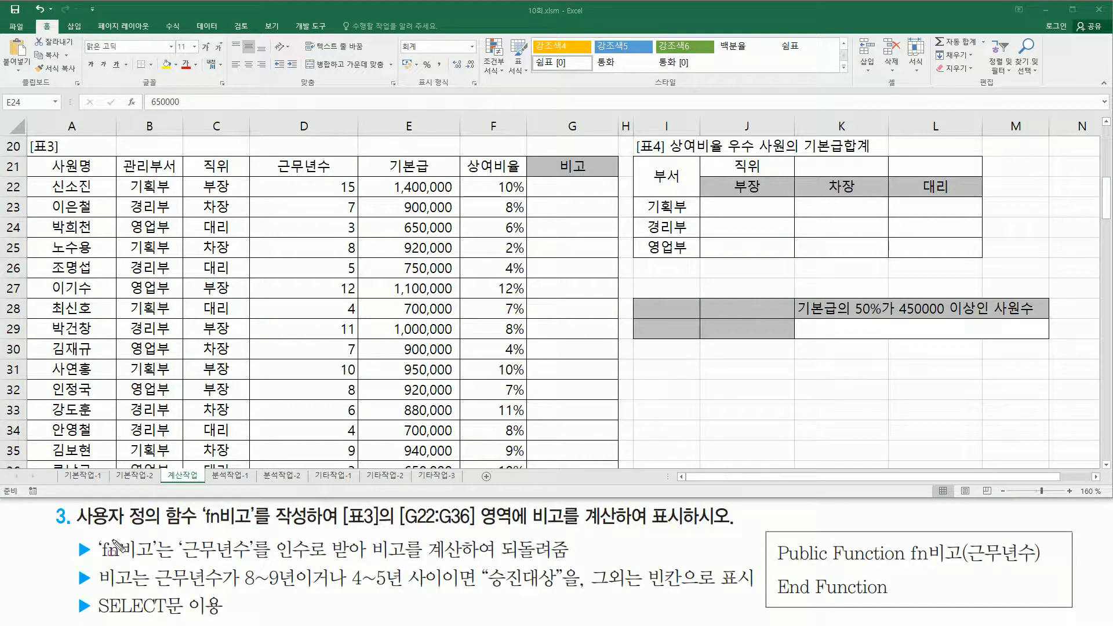
Step: Review the fn비고 task instructions, examining the function name, the target range G22:G36 and the 근무년수 column used as its argument
drag(77, 527, 255, 533)
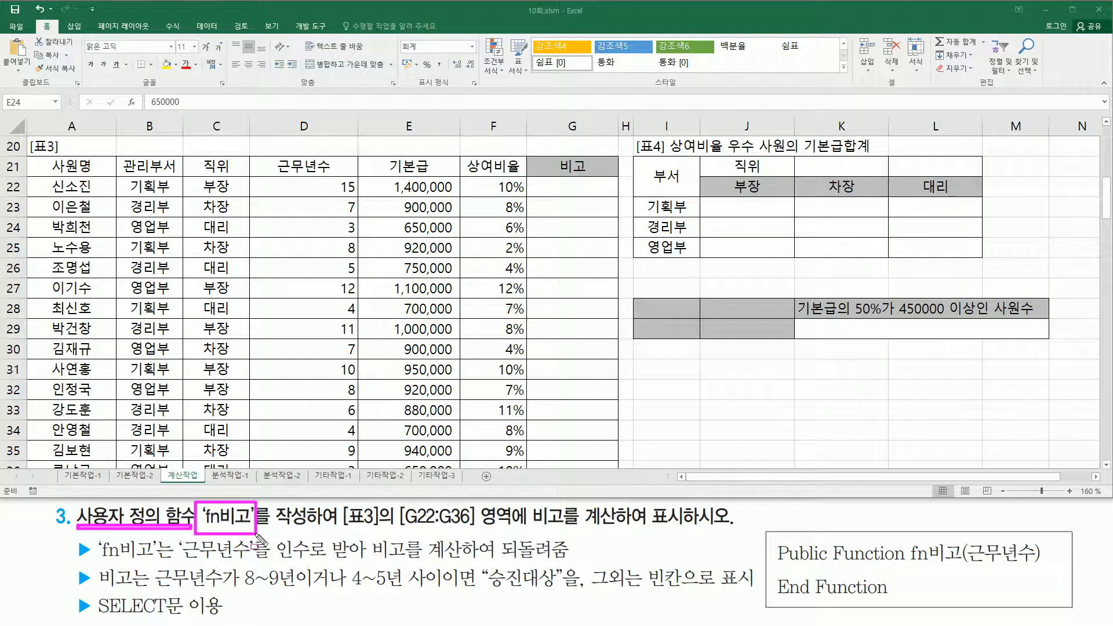
drag(259, 528, 308, 527)
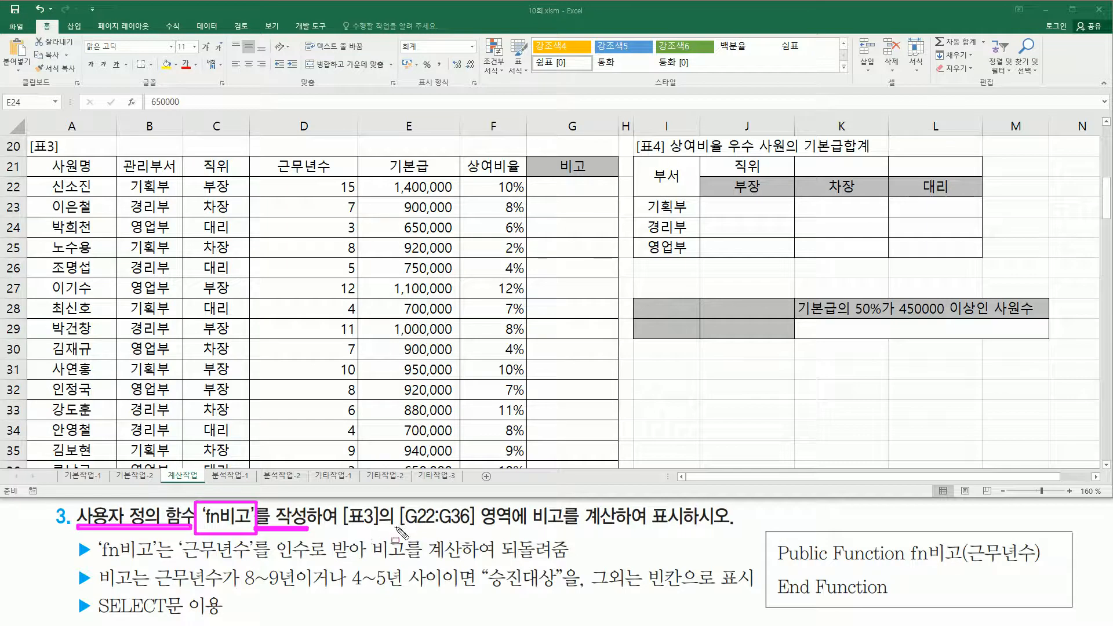
mouse_move(401, 529)
mouse_down()
mouse_move(672, 542)
mouse_move(689, 528)
mouse_up()
mouse_move(540, 180)
mouse_down()
mouse_move(560, 284)
mouse_move(603, 386)
mouse_move(609, 465)
mouse_up()
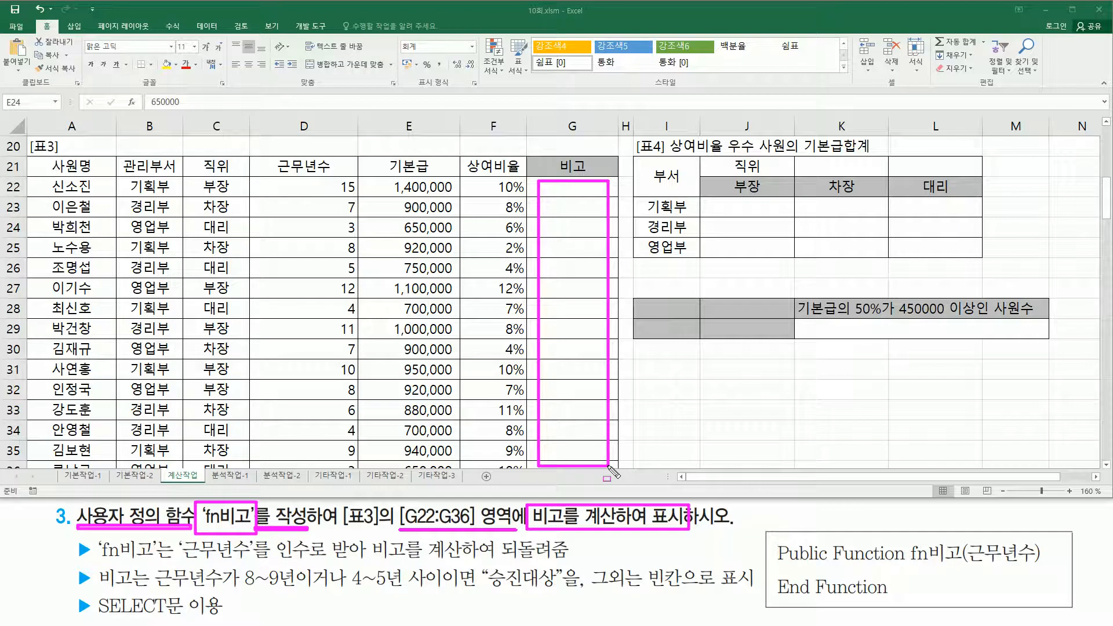
mouse_move(102, 561)
mouse_down()
mouse_move(163, 557)
mouse_move(160, 543)
mouse_up()
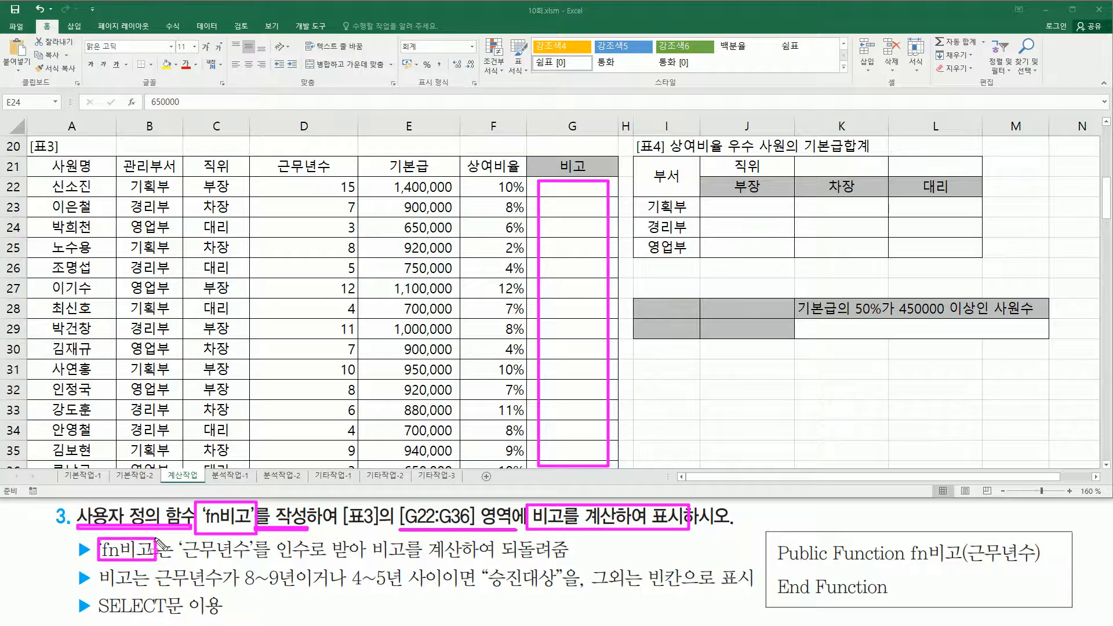
drag(179, 563, 582, 562)
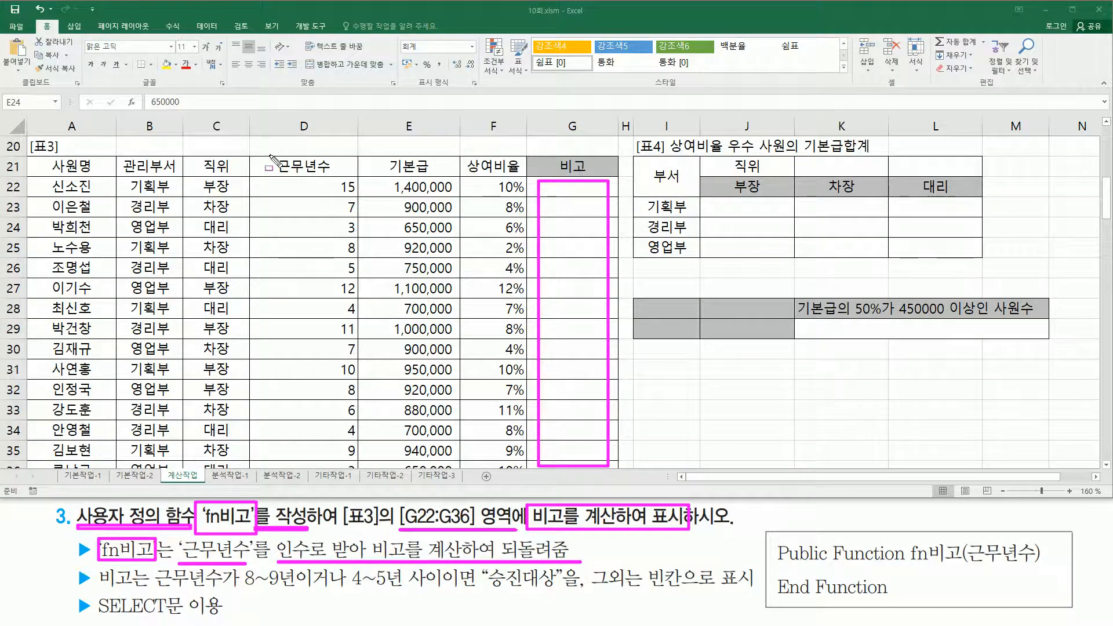
drag(270, 156, 344, 178)
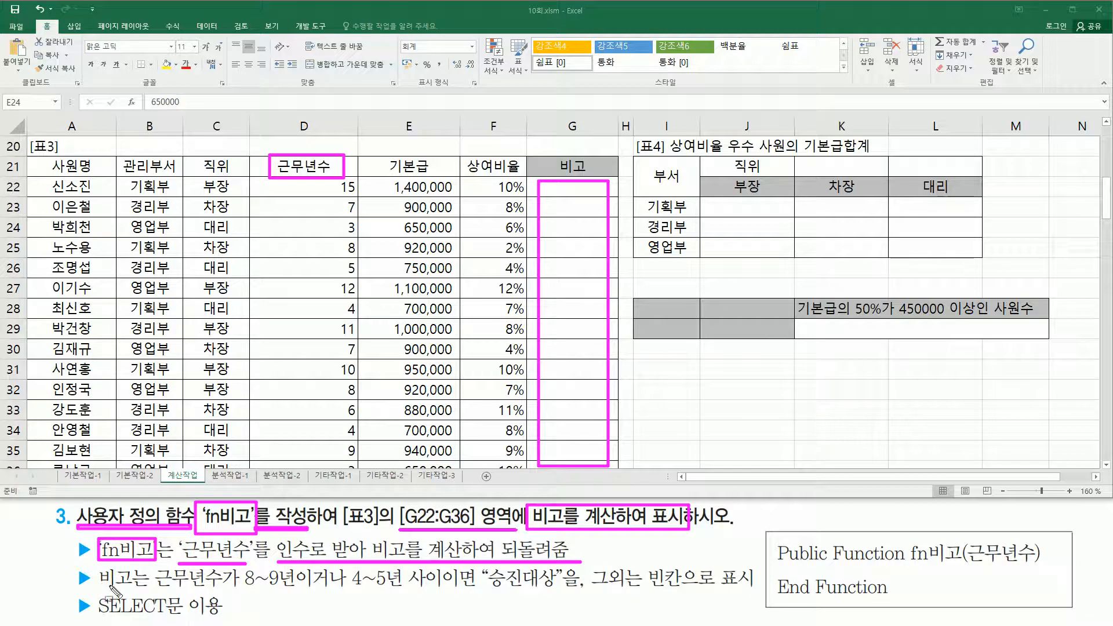
Step: Examine the 근무년수 conditions for "승진대상" or a blank, and match the given function declaration to its name and argument
drag(154, 591, 556, 594)
mouse_move(649, 560)
mouse_down()
mouse_move(650, 596)
mouse_move(651, 558)
mouse_up()
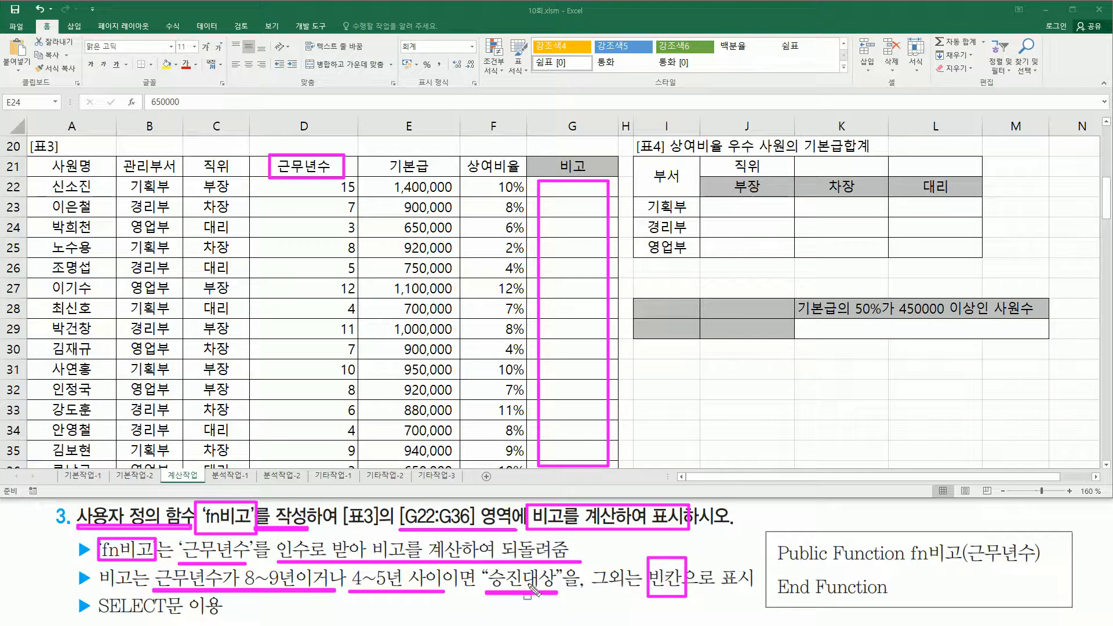
key(e)
drag(486, 564, 557, 591)
drag(645, 563, 692, 598)
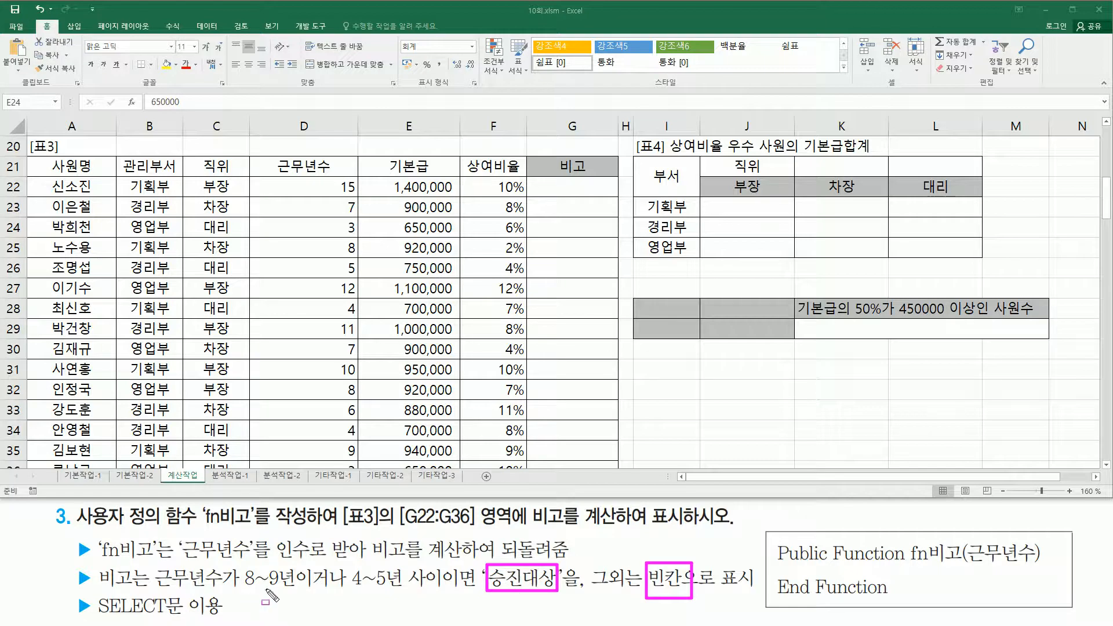
drag(240, 588, 295, 589)
drag(347, 588, 411, 588)
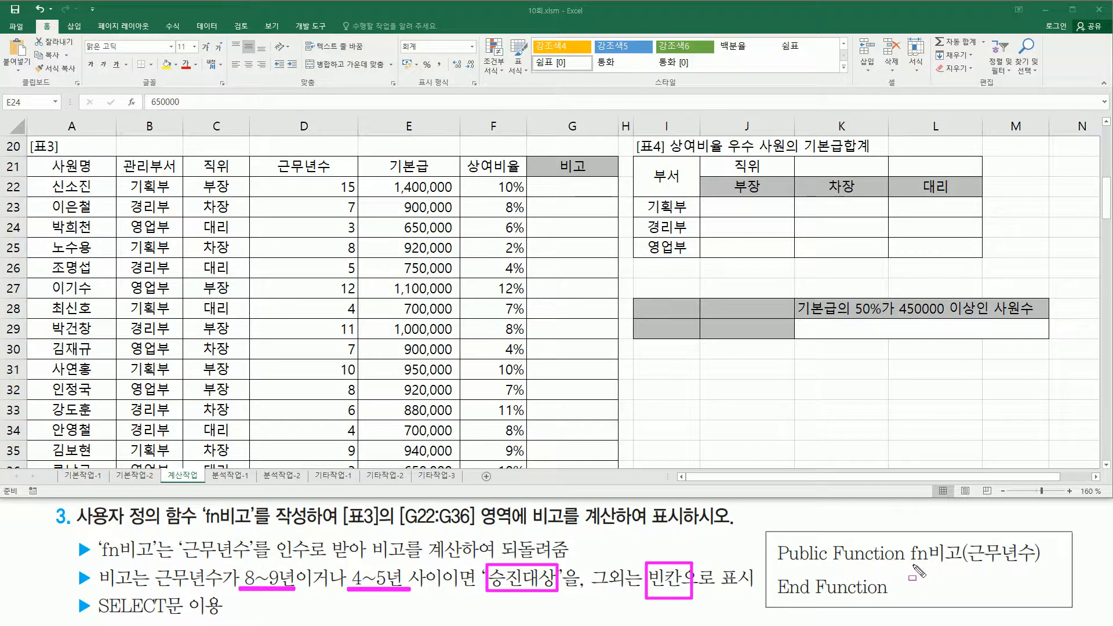
drag(912, 565, 961, 566)
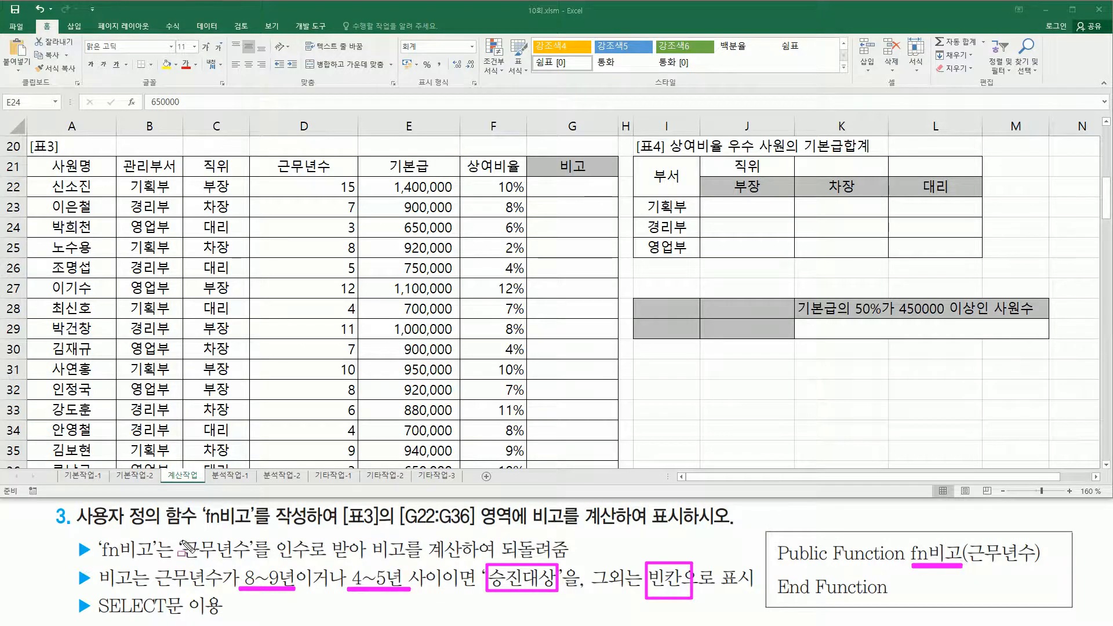
mouse_move(179, 537)
mouse_down()
mouse_move(243, 562)
mouse_move(374, 563)
mouse_up()
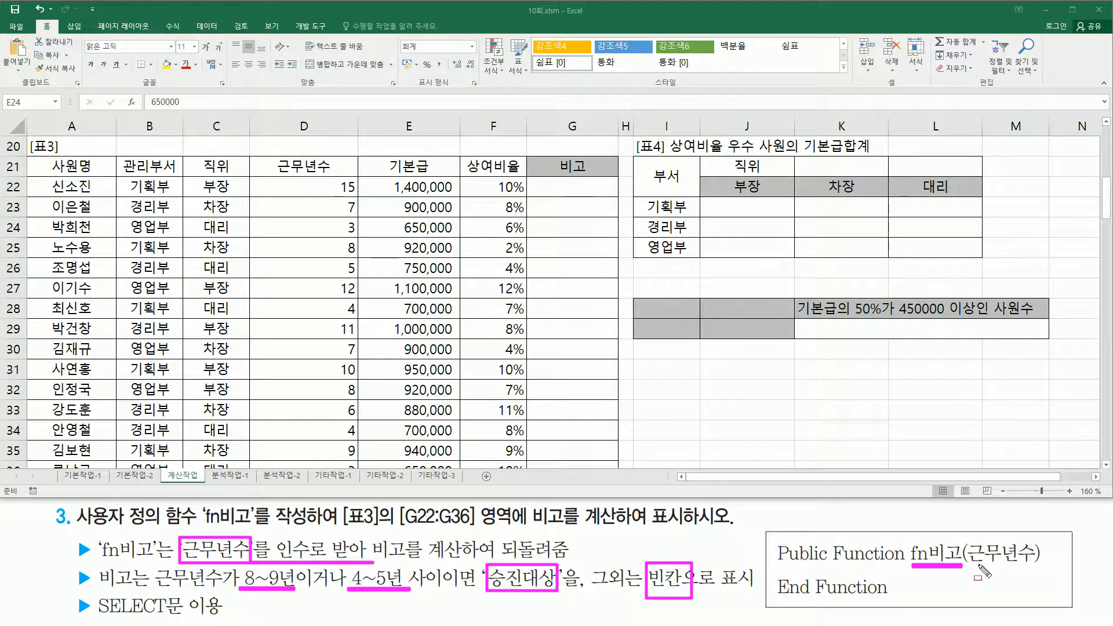
drag(972, 566, 1033, 565)
key(Escape)
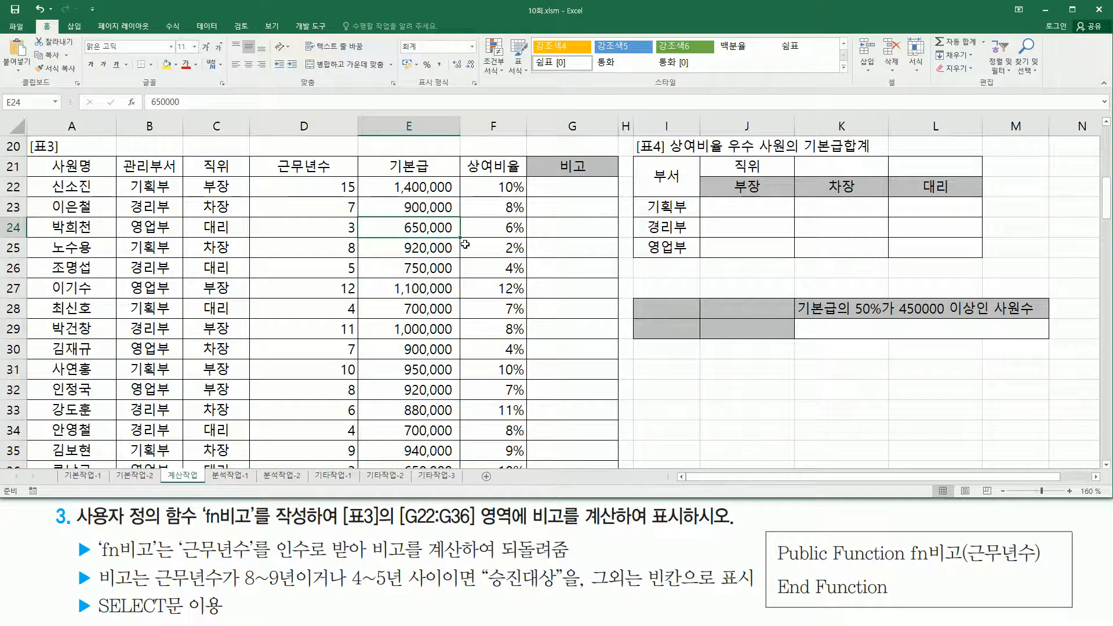
Step: Insert a new module in the workbook's Visual Basic editor and enlarge its code window vertically
key(alt)
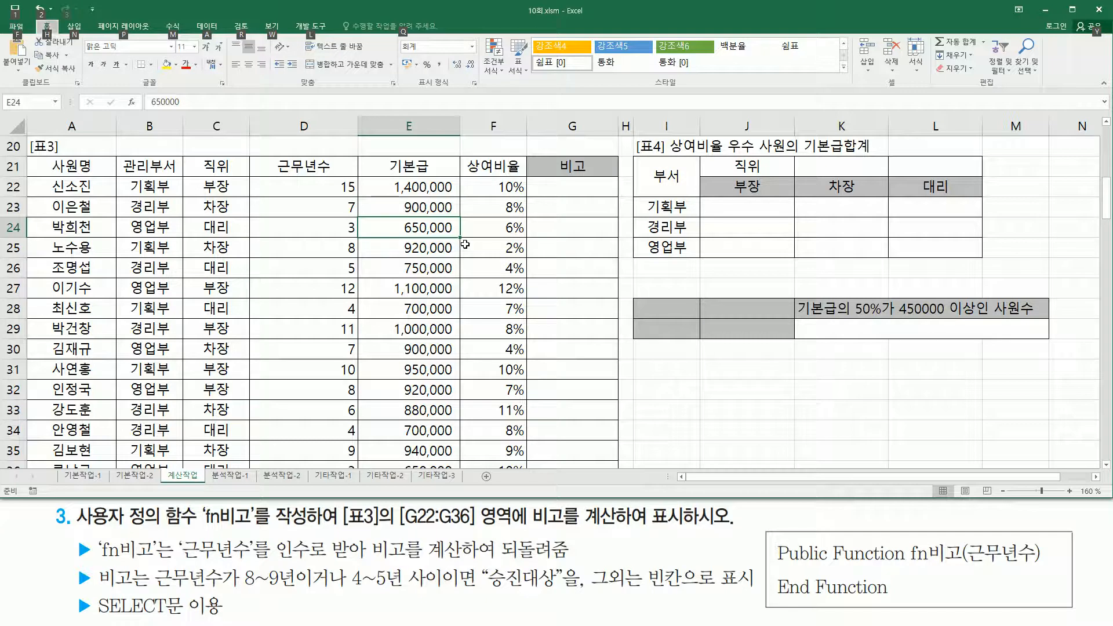
click(465, 244)
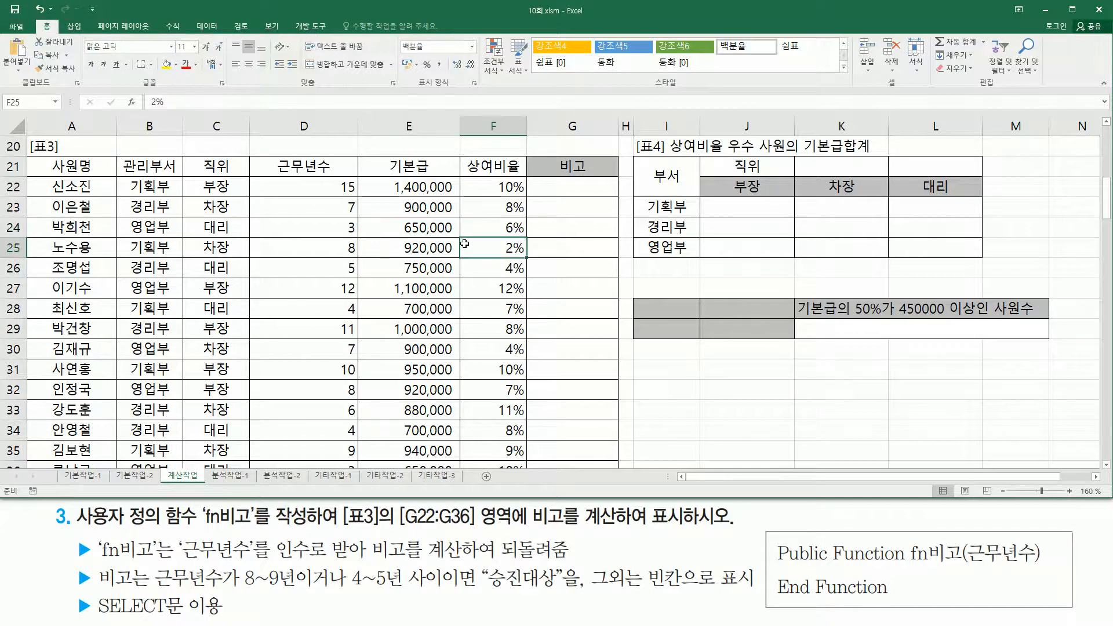
key(alt+F11)
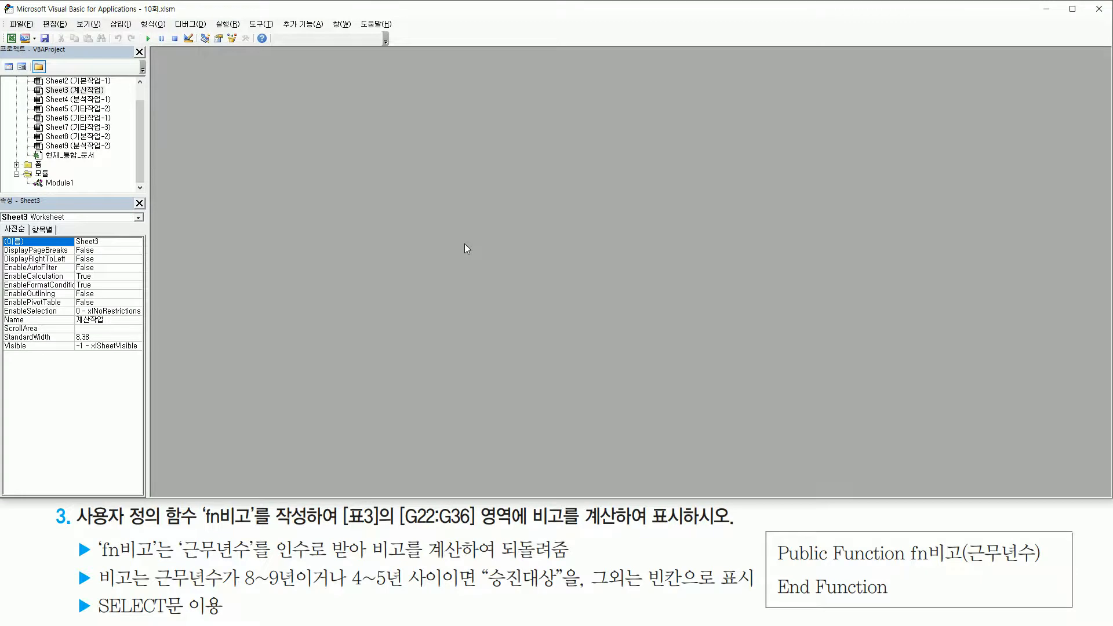
click(121, 23)
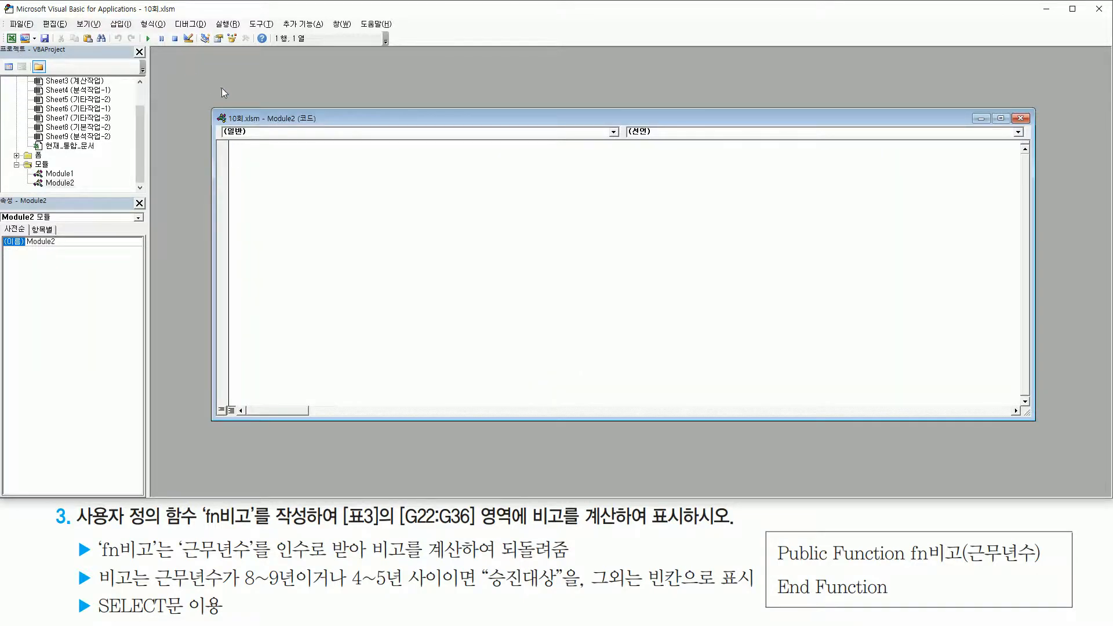
drag(342, 416, 348, 481)
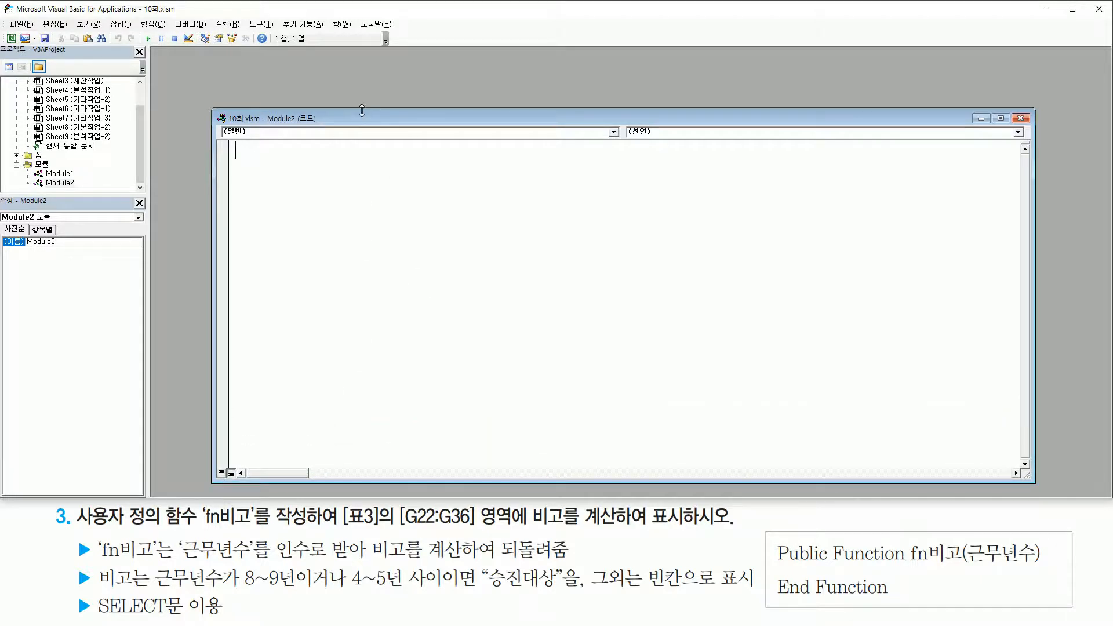
drag(362, 109, 371, 60)
Step: Declare Public Function fn비고(근무년수) in the new module, leaving blank lines inside the body for code
key(ctrl+alt+d)
mouse_move(765, 531)
mouse_down()
mouse_move(783, 580)
mouse_move(1073, 620)
mouse_move(1074, 608)
mouse_up()
key(Escape)
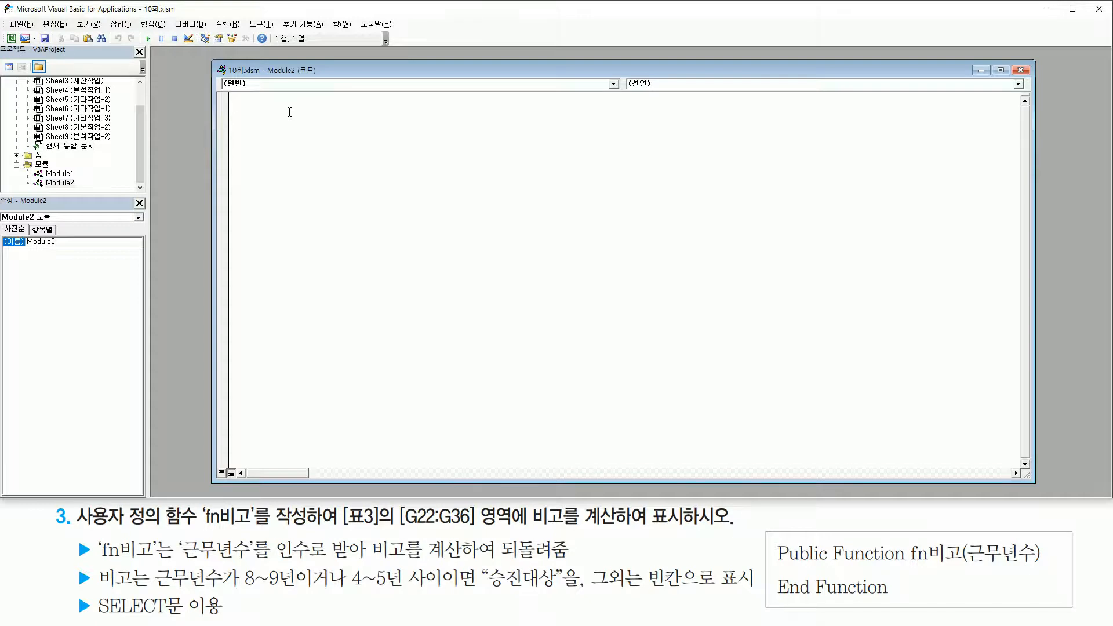
text(public function fn)
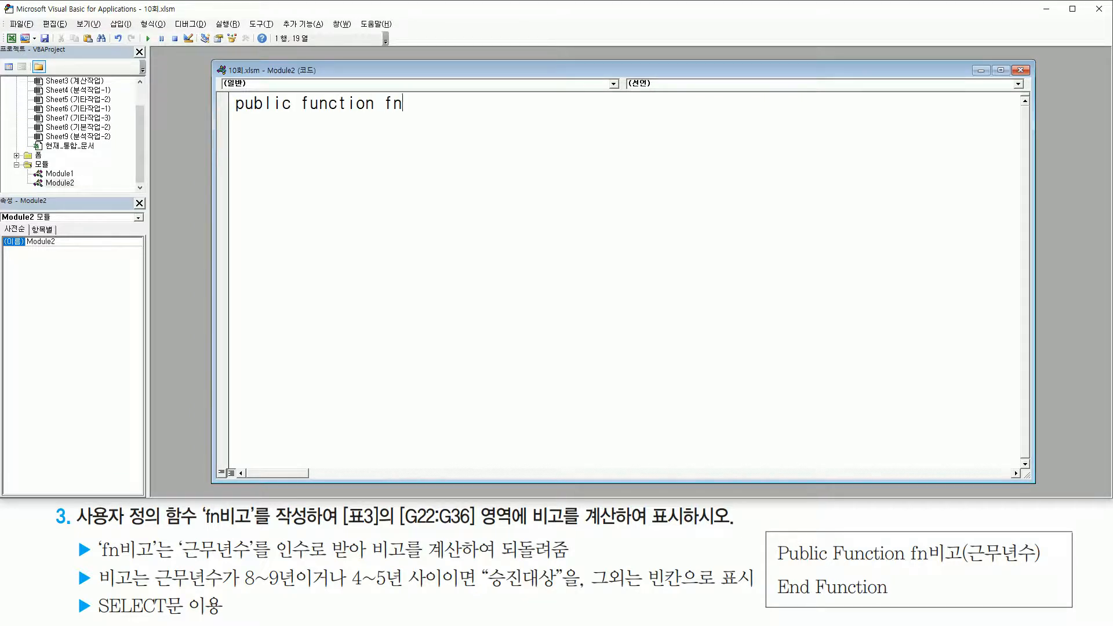
text(비고(근무년)
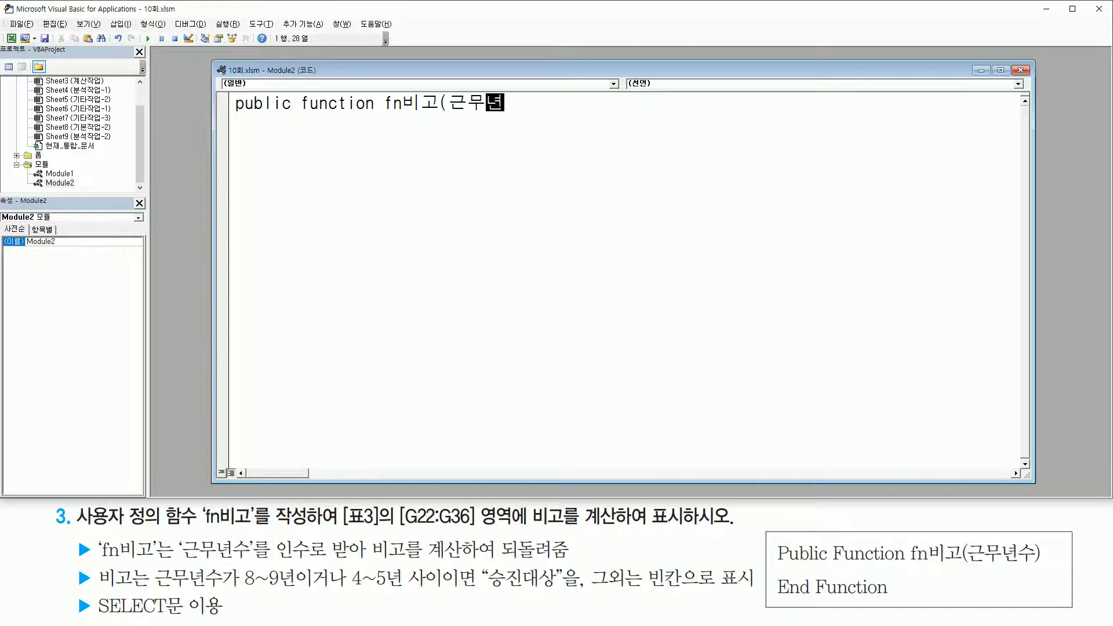
text(수))
key(Return)
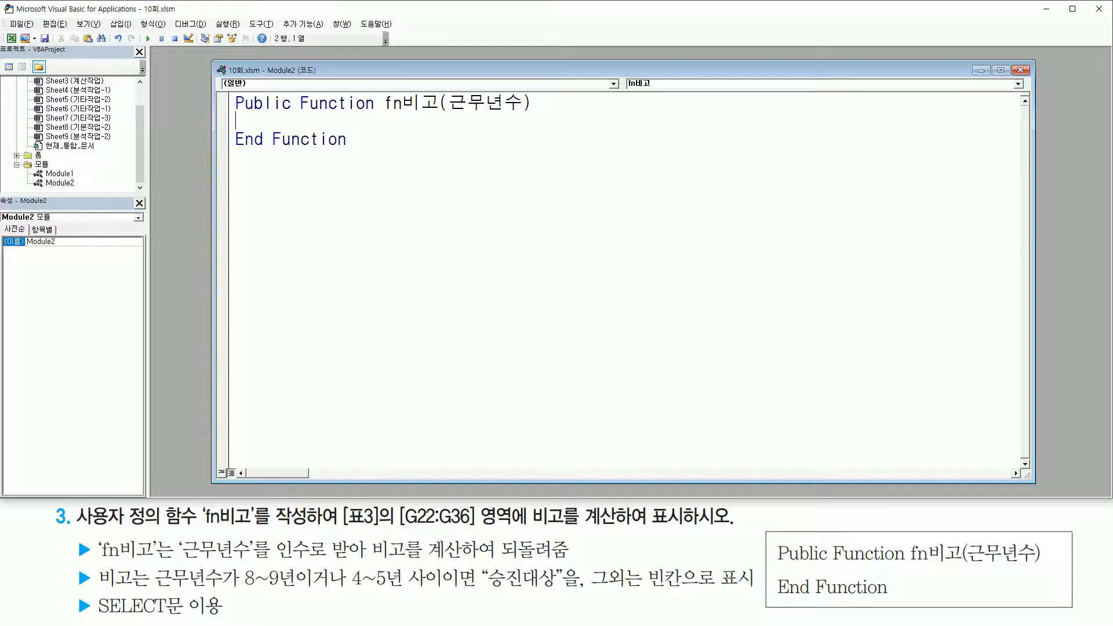
key(Return)
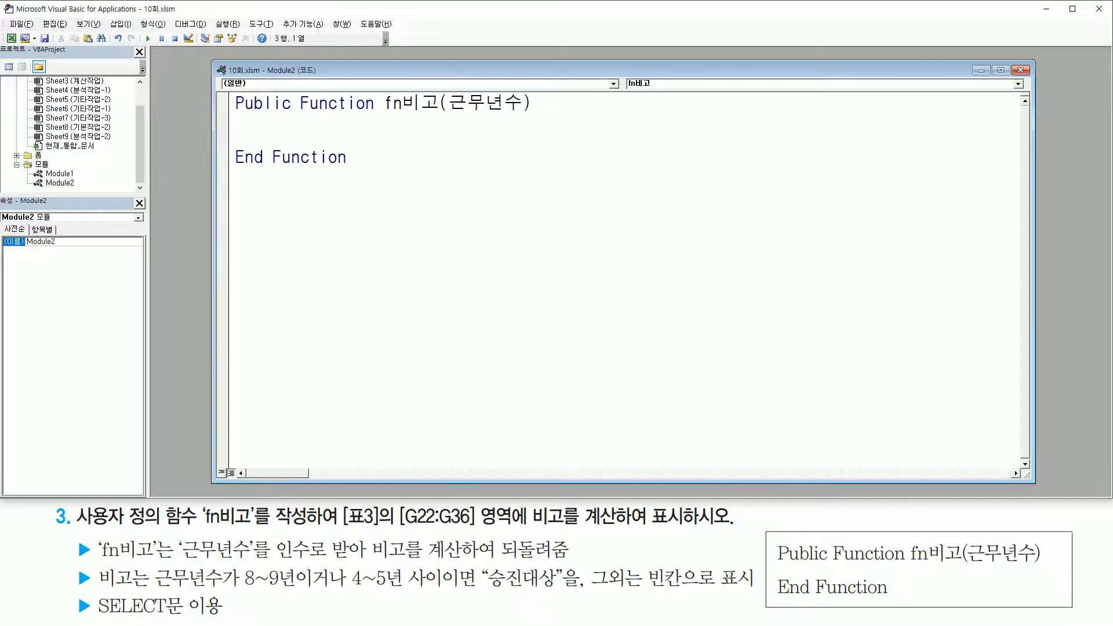
key(Return)
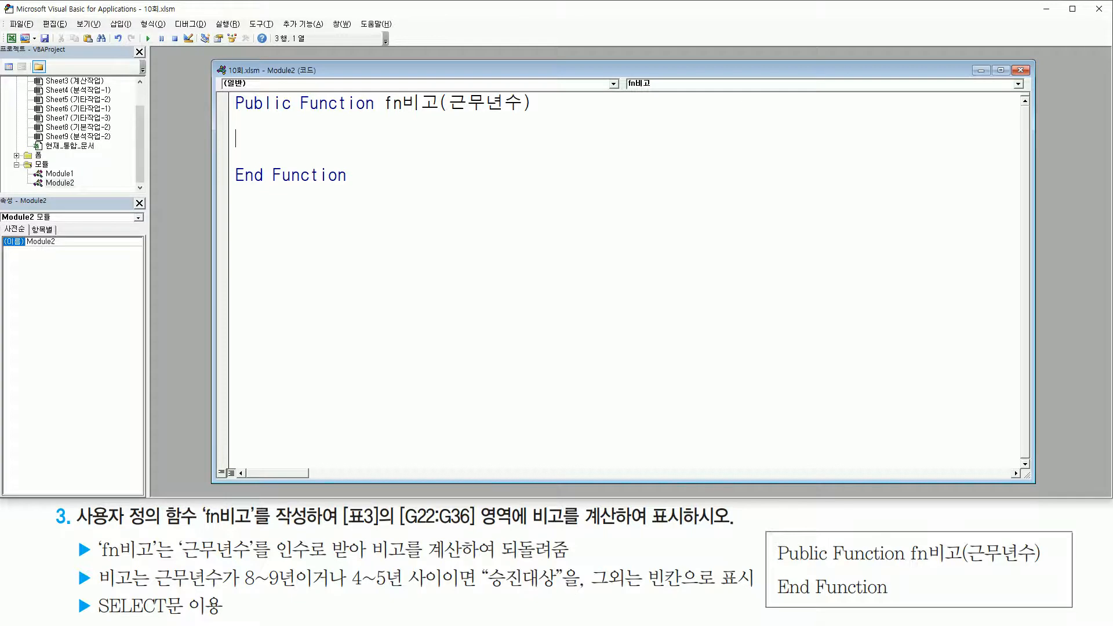
Step: Start a Select Case 근무년수 statement inside the fn비고 function, followed by a blank line
text(ㄴ)
key(BackSpace)
text(select case)
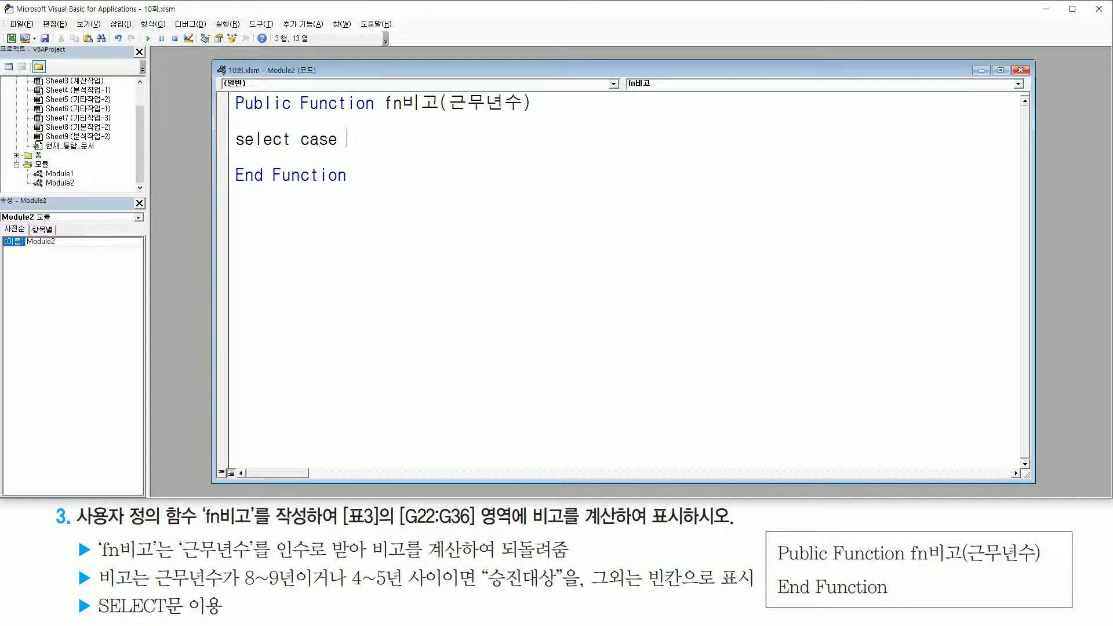
text(rms)
key(BackSpace)
key(BackSpace)
key(BackSpace)
text(근무년수)
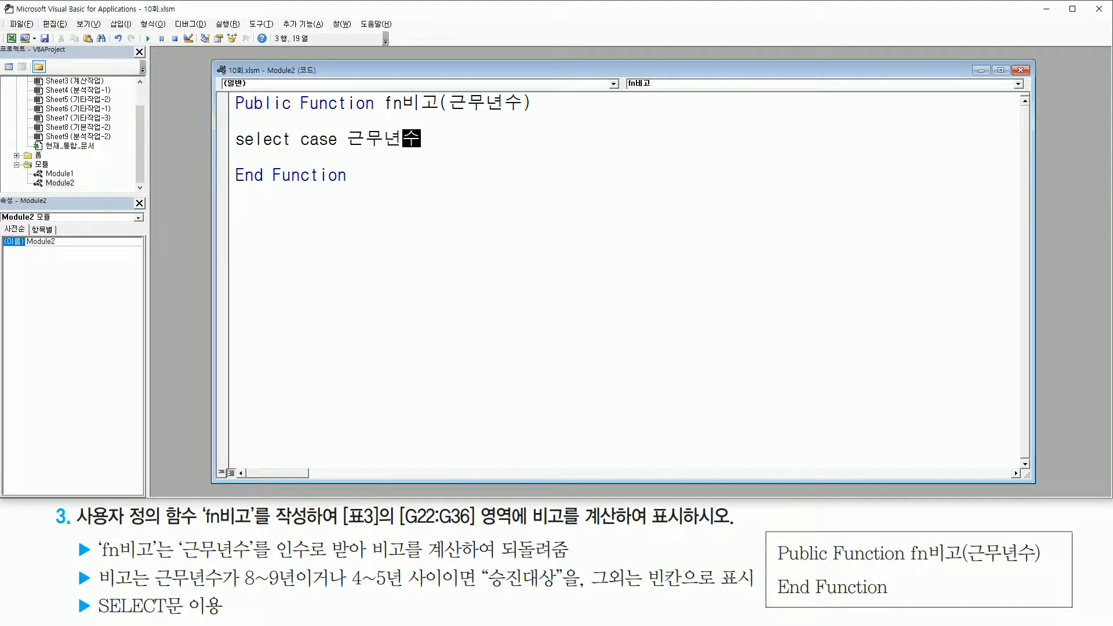
key(Return)
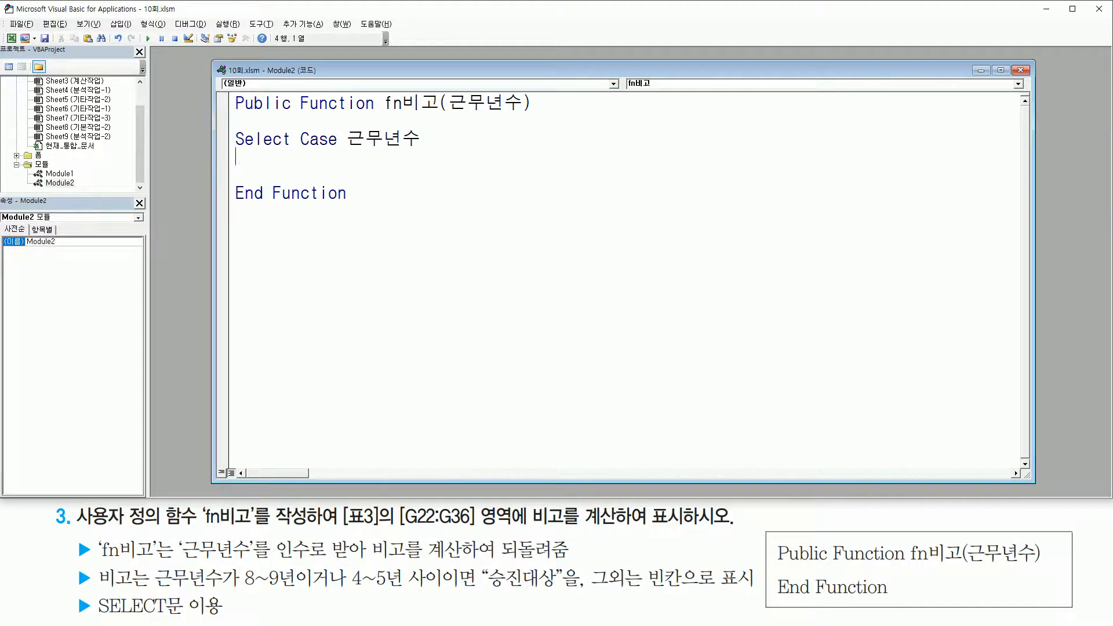
key(Return)
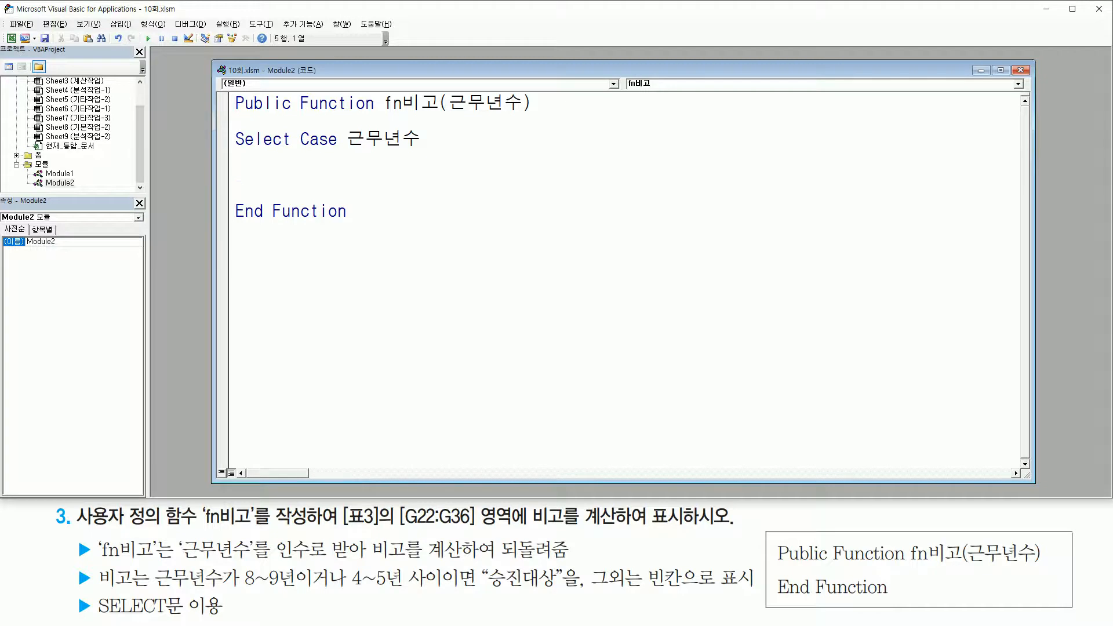
Step: Add the branch Case 8 To 9, 4 To 5 below the Select Case line, separating the two ranges with a comma
text(case)
text(8 to 9)
text(4)
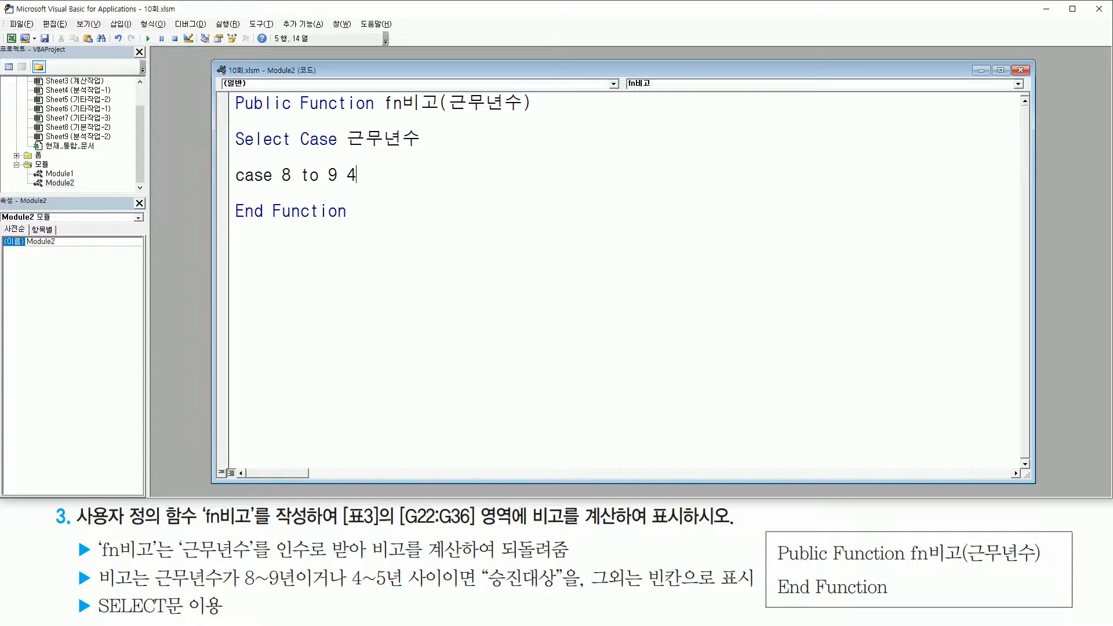
text(to 5)
click(357, 174)
drag(277, 189, 405, 186)
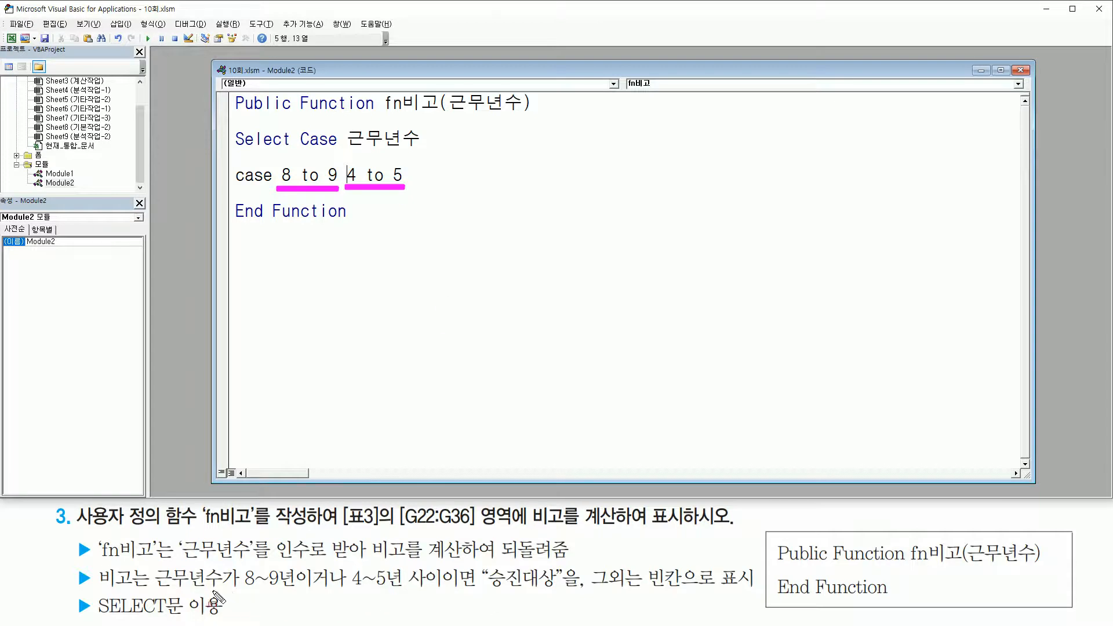
mouse_move(241, 592)
mouse_down()
mouse_move(297, 592)
mouse_move(343, 609)
mouse_move(417, 594)
mouse_up()
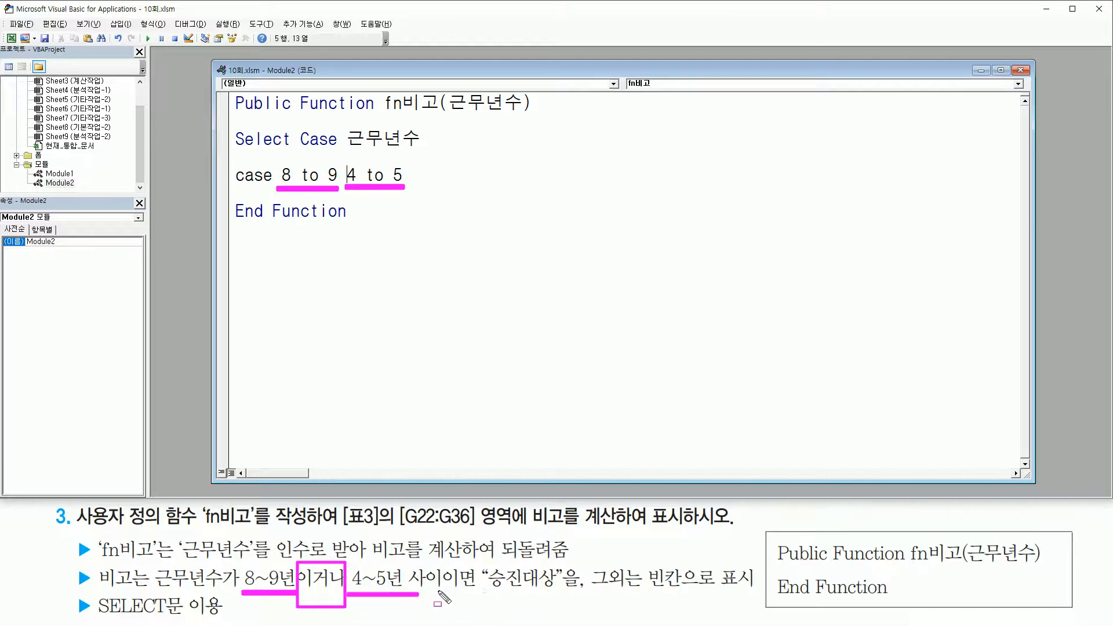
key(Escape)
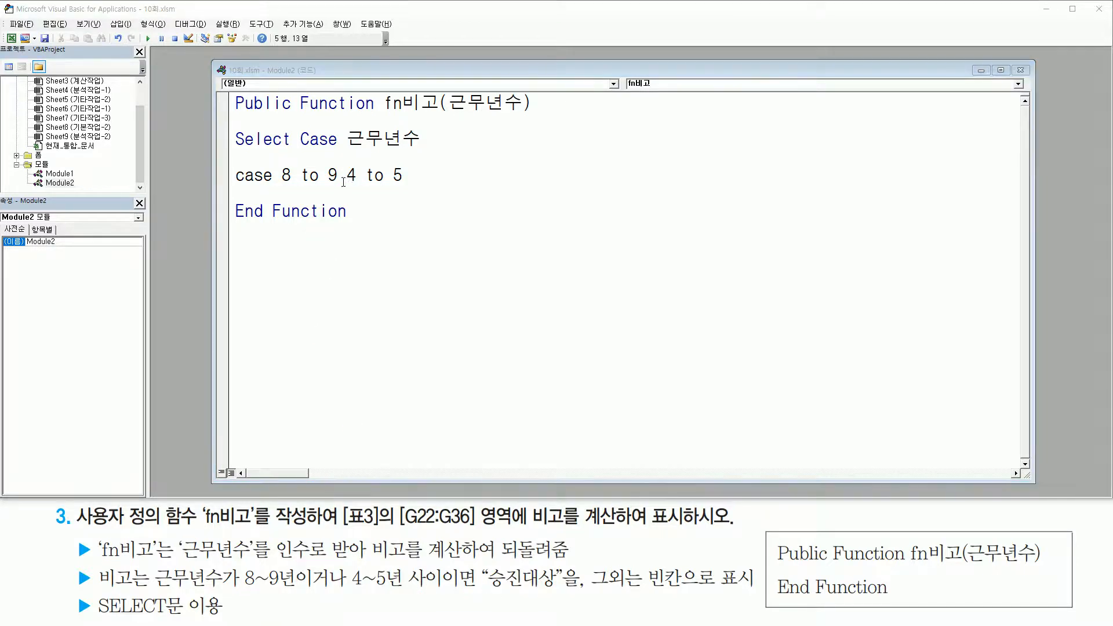
text(,)
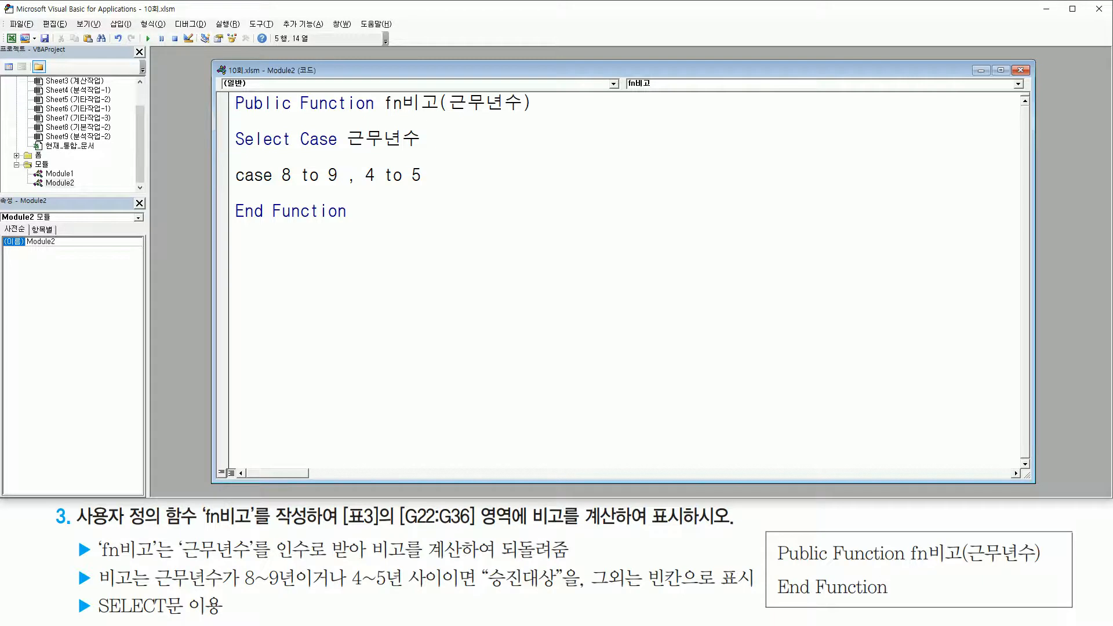
key(Down)
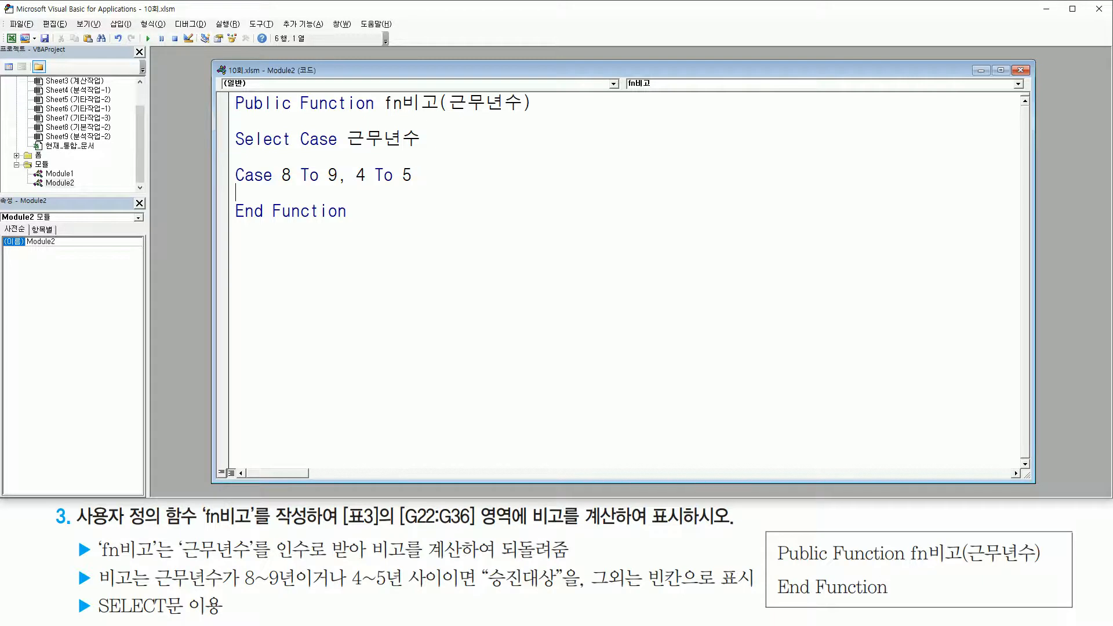
Step: Add the indented result line fn비고 = "승진대상" under the Case 8 To 9, 4 To 5 branch
drag(277, 184, 413, 185)
key(Escape)
text(fn비고 = "승진대)
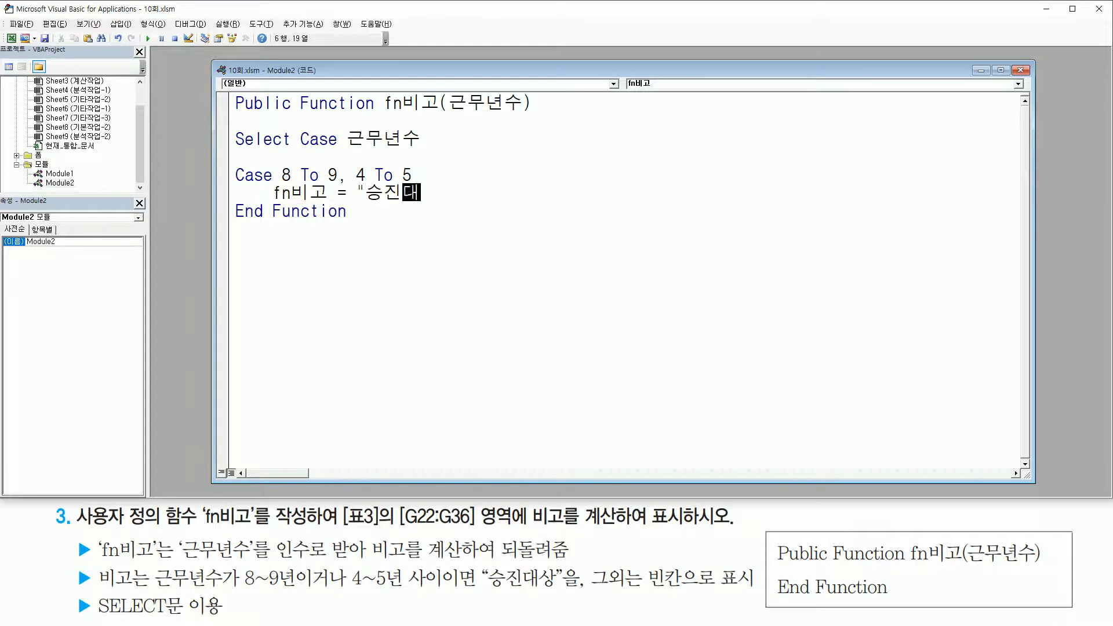
text(사ㅇ")
key(Return)
key(Return)
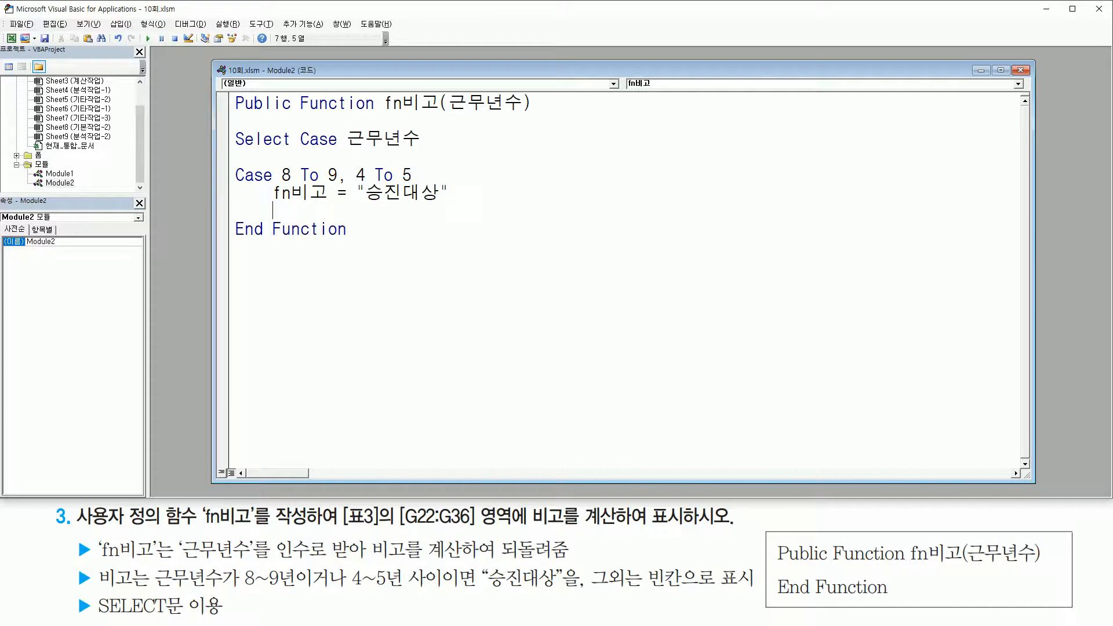
Step: Add a Case Else branch that sets fn비고 = "", and close the block with End Select above End Function
text(case else)
key(Return)
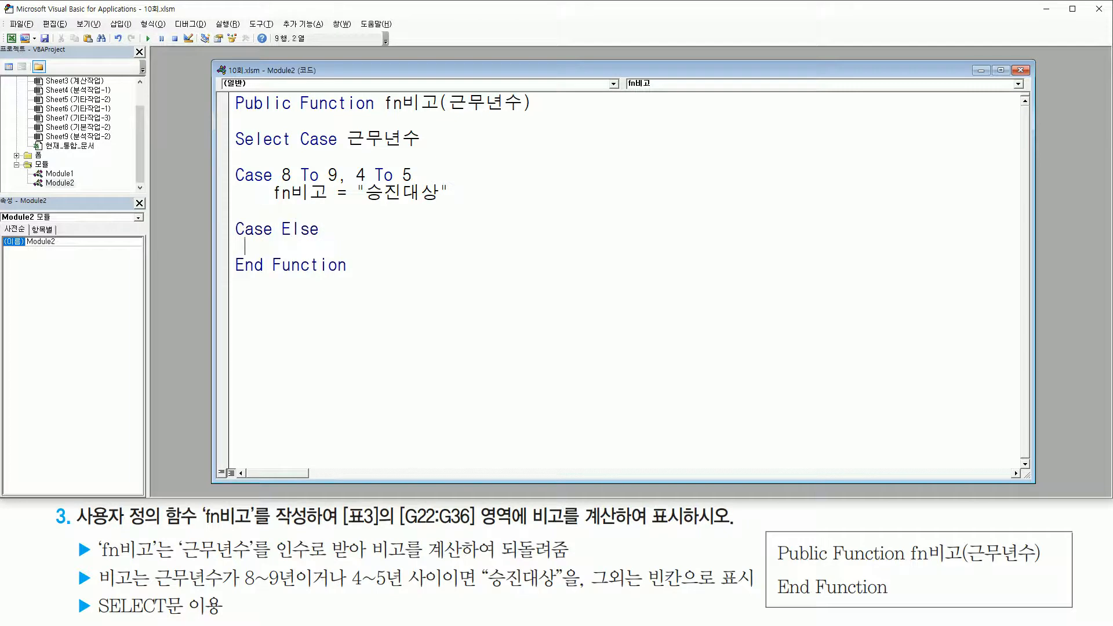
text(fn비고 = "")
key(Return)
key(Return)
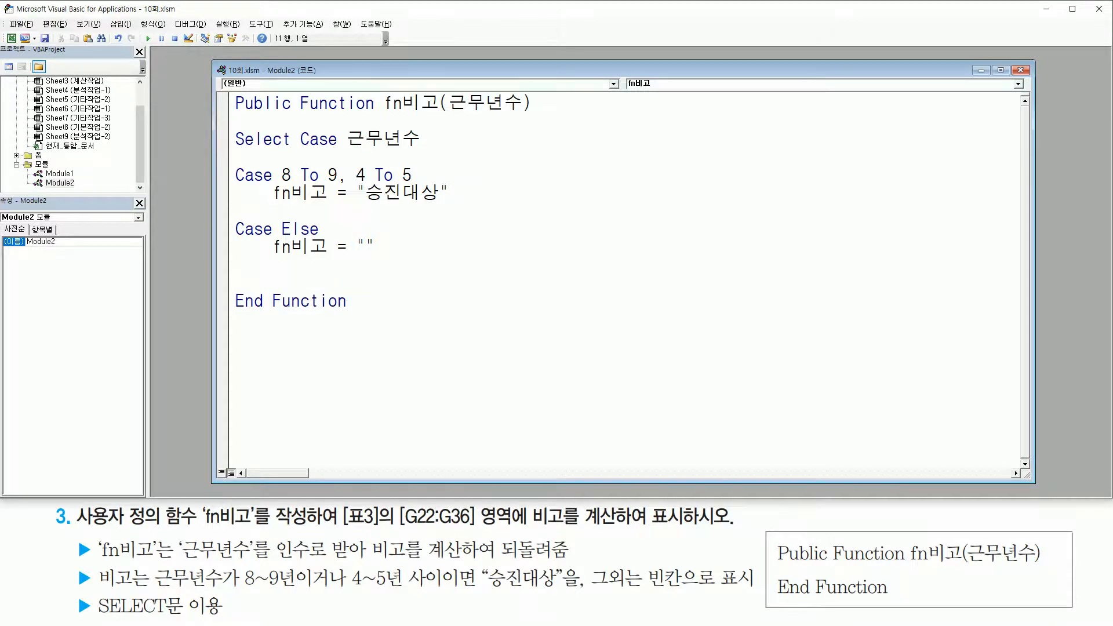
text(end select)
key(Return)
Step: Indent the Case 8 To 9, 4 To 5 and Case Else branches with their result lines one level inside Select Case
key(Up)
key(Up)
key(Up)
key(Up)
key(Up)
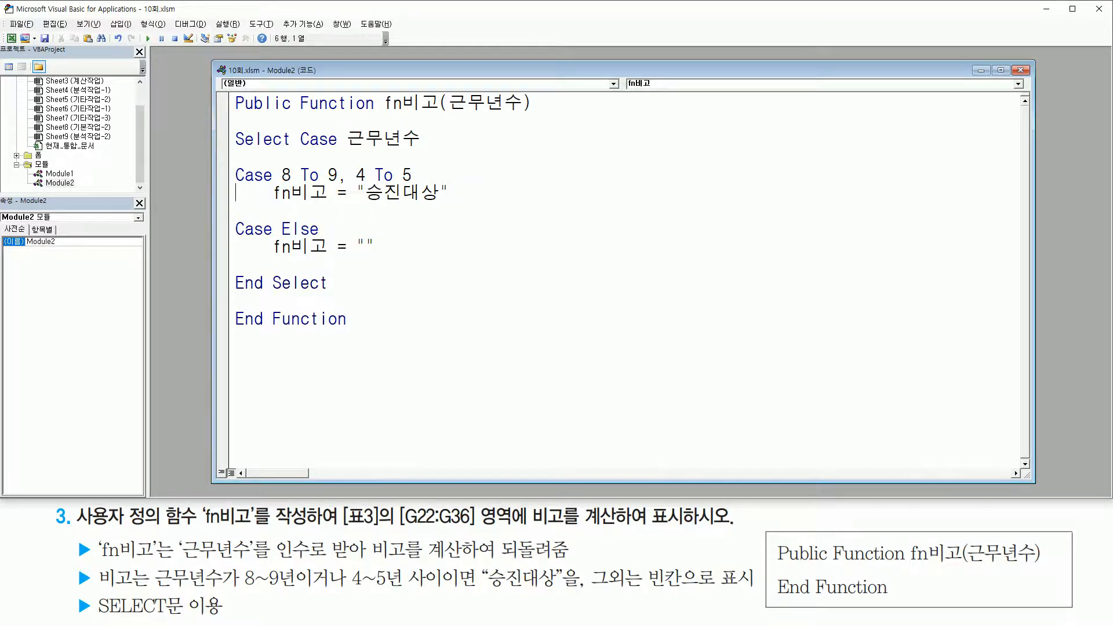
key(Up)
key(Tab)
key(Up)
key(Home)
key(Tab)
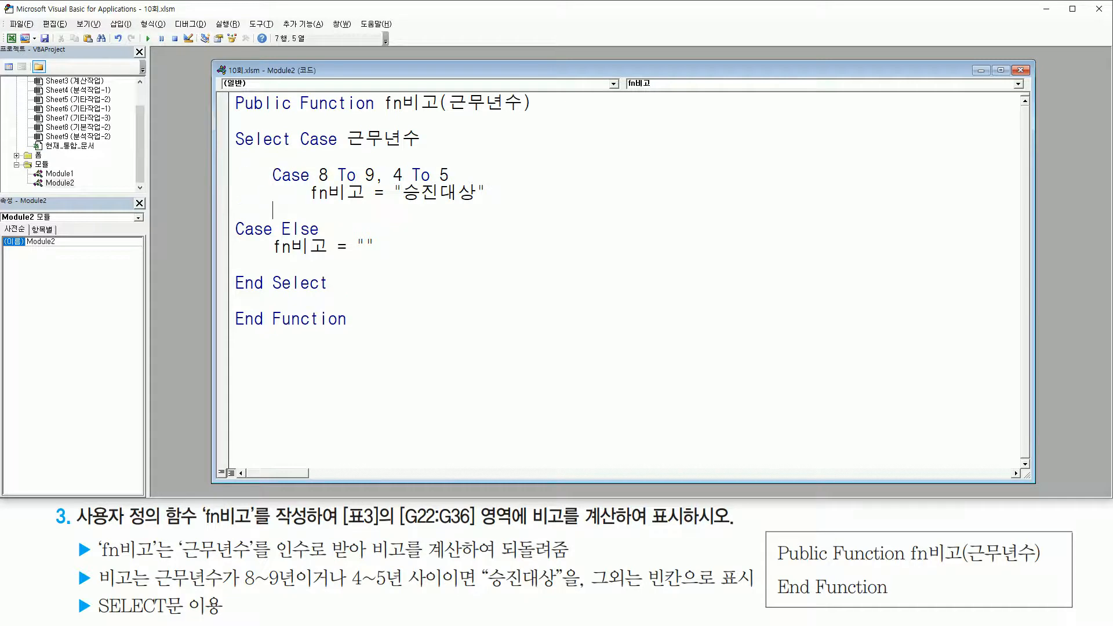
key(Tab)
key(Down)
key(Home)
key(Tab)
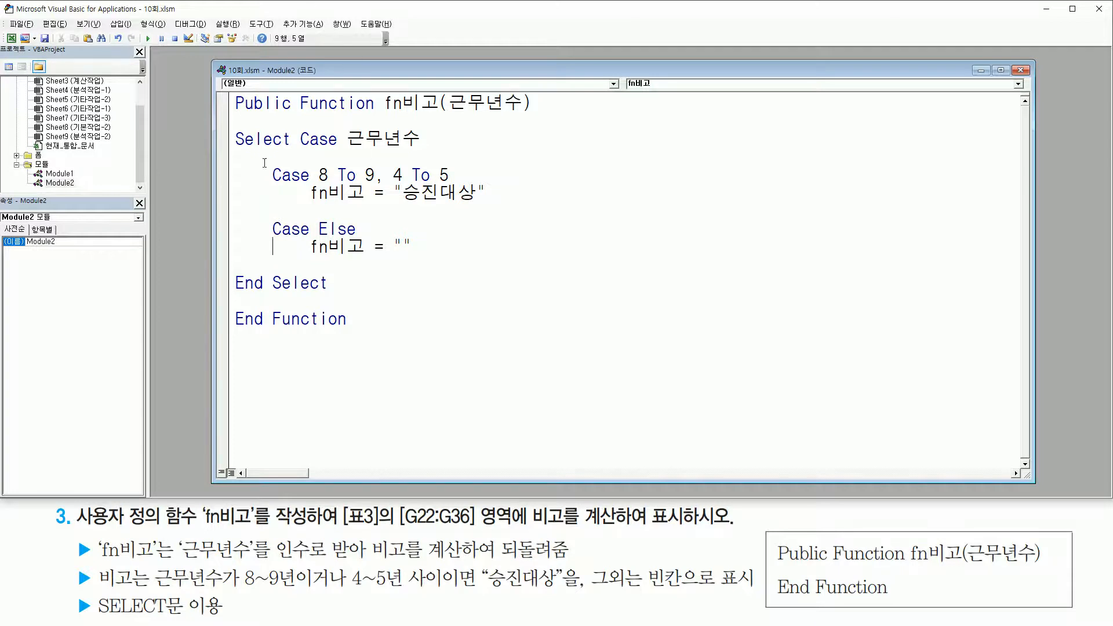
Step: Switch to the Excel worksheet and start inserting a function in cell G22, the first 비고 cell of [표3]
click(16, 38)
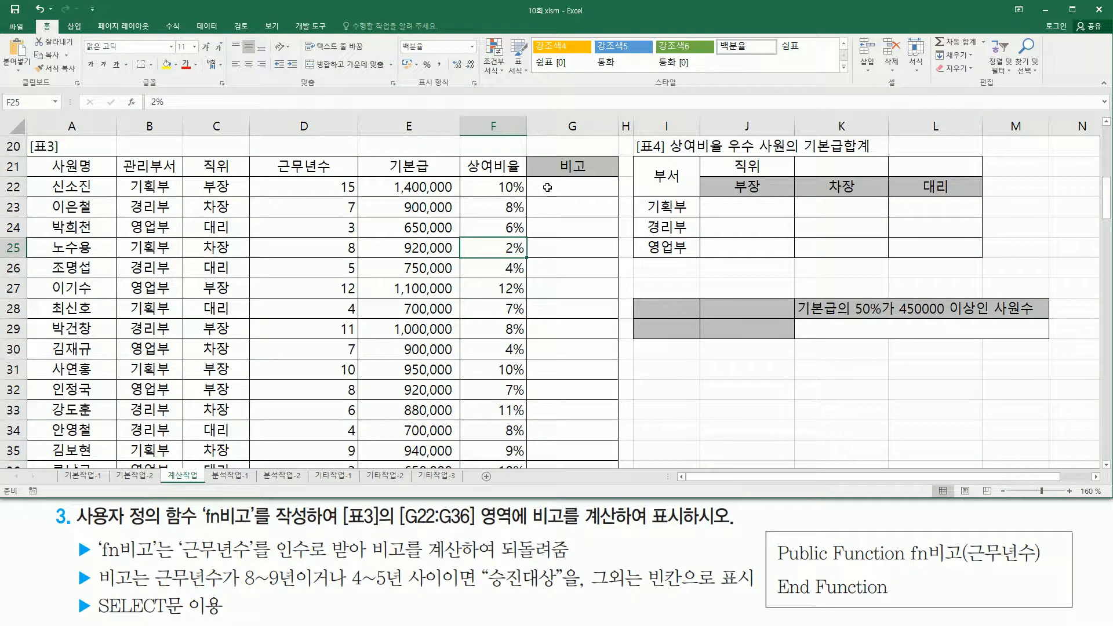
click(547, 188)
key(ctrl+2)
drag(552, 179, 587, 196)
key(Escape)
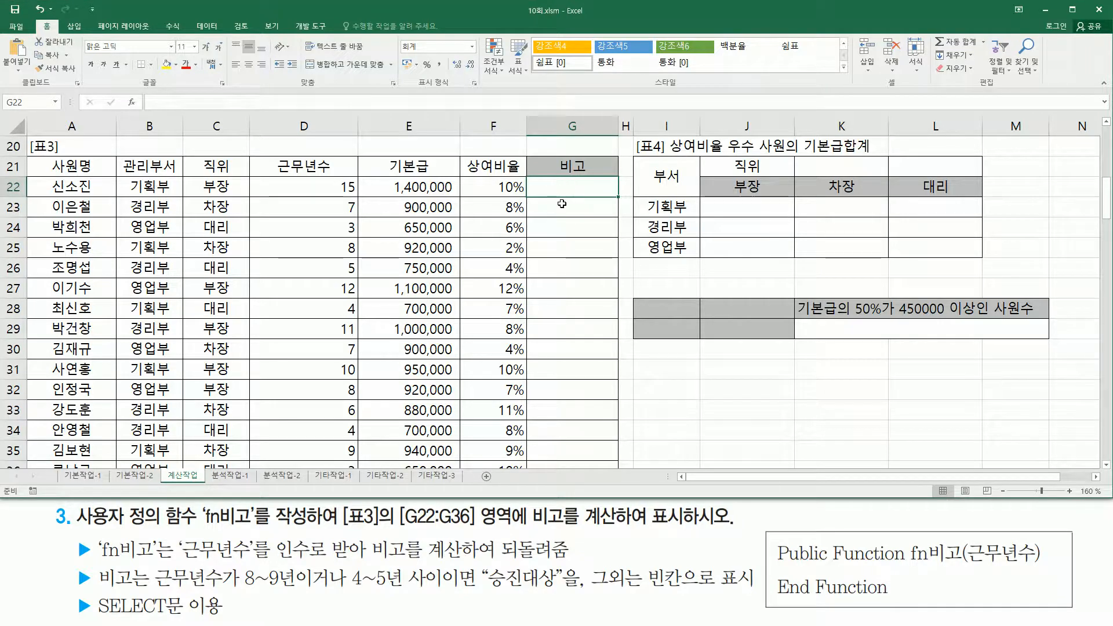
drag(125, 90, 142, 120)
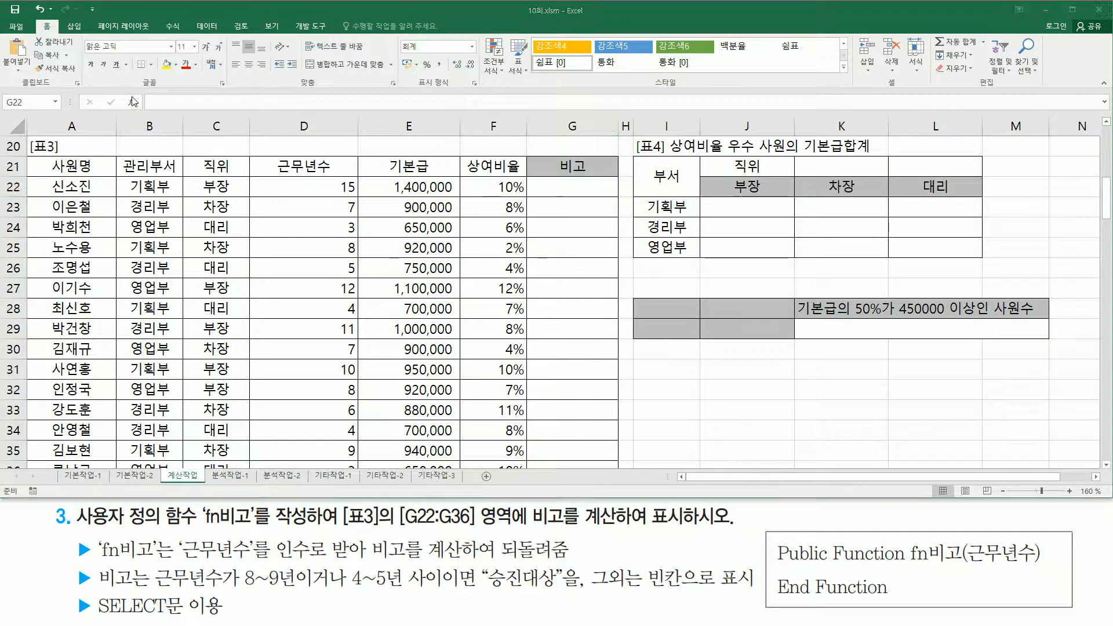
click(132, 102)
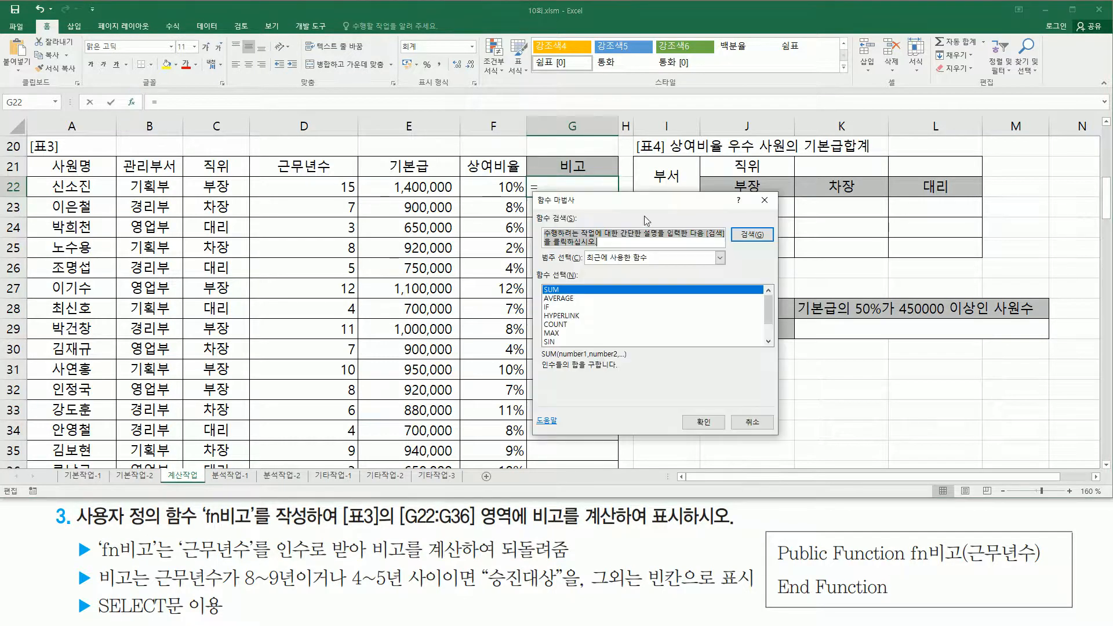
Step: Choose the fn비고 function from the 사용자 정의 category and open its arguments for G22
mouse_move(530, 190)
mouse_down()
mouse_move(659, 426)
mouse_move(798, 455)
mouse_move(779, 442)
mouse_up()
drag(540, 263, 583, 263)
click(609, 259)
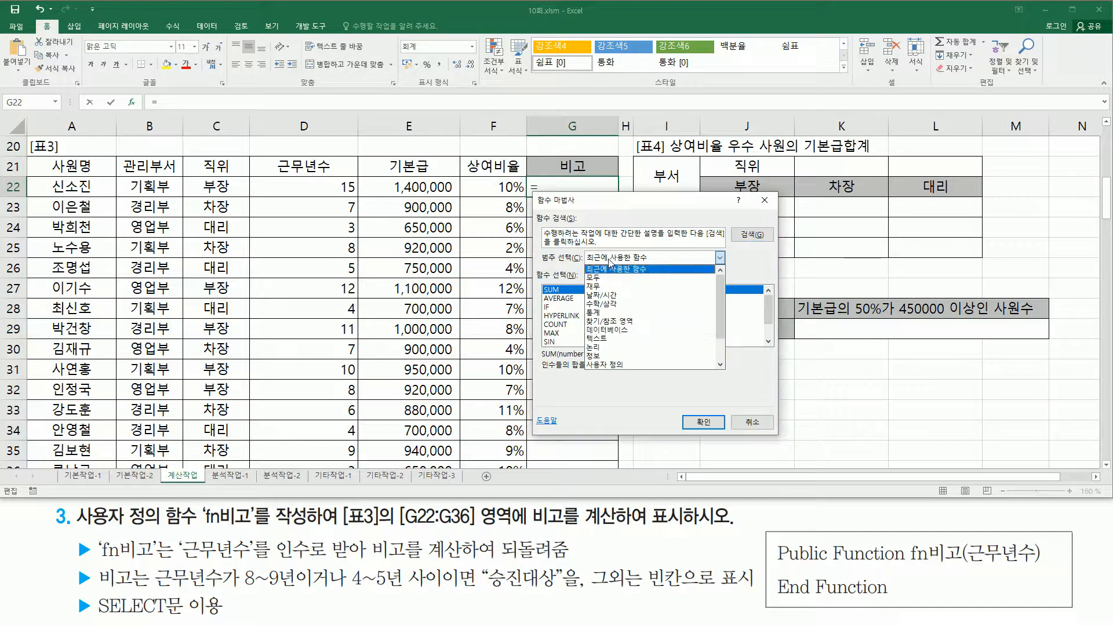
click(608, 365)
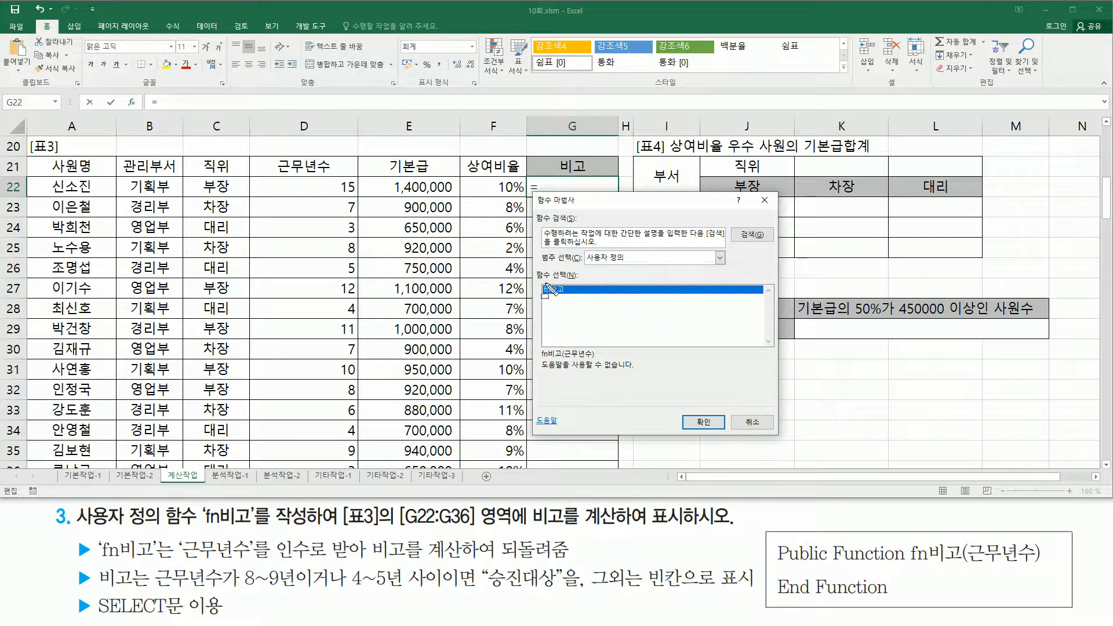
drag(540, 277, 576, 301)
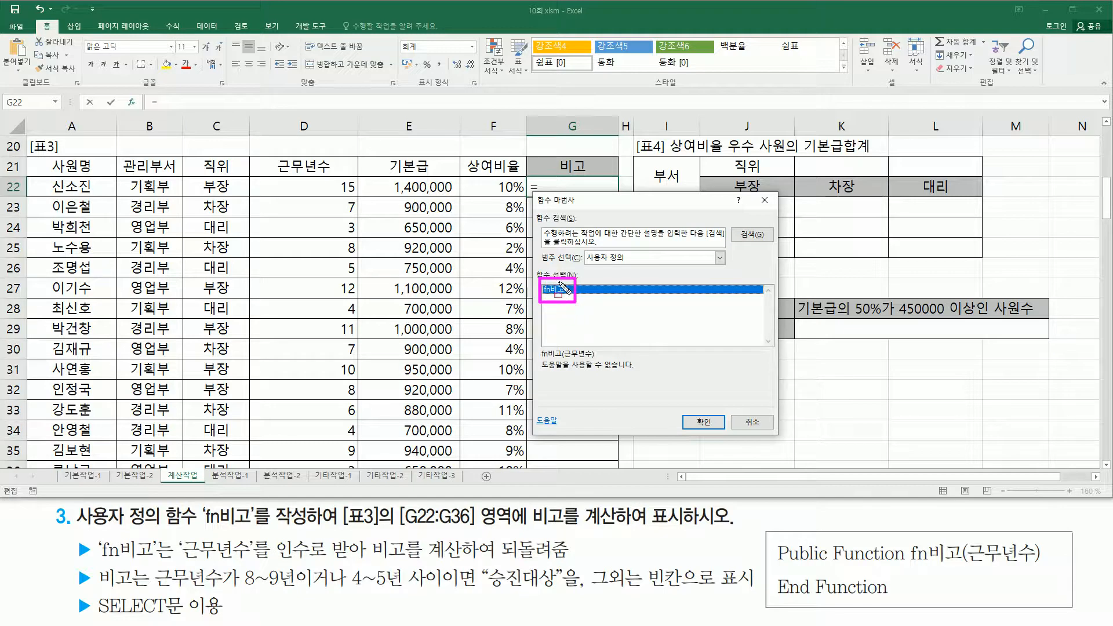
drag(681, 406, 727, 439)
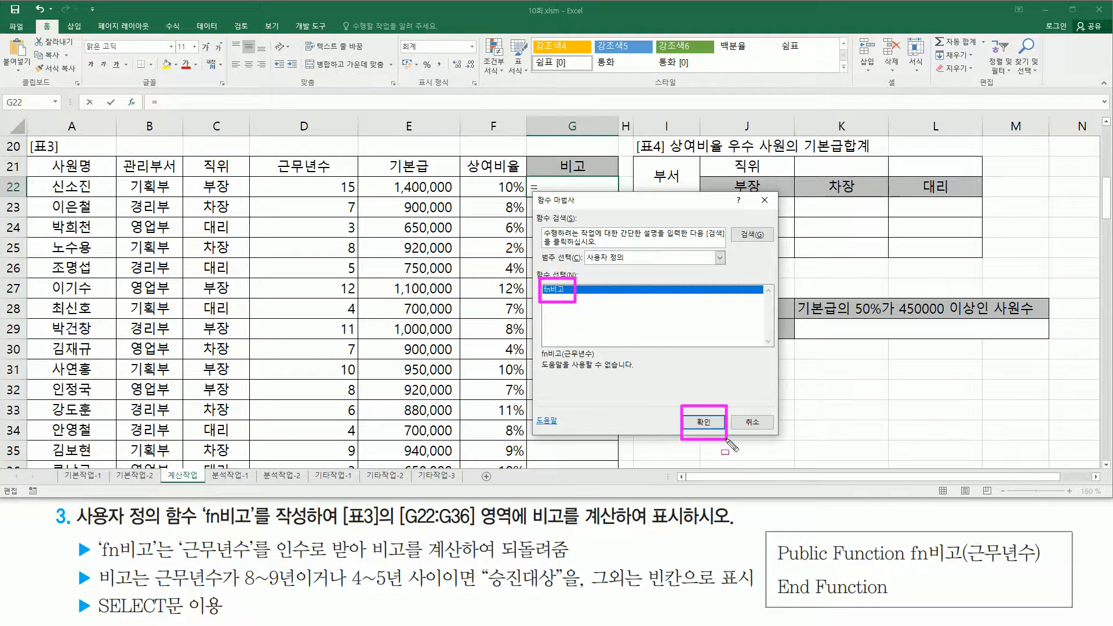
click(703, 422)
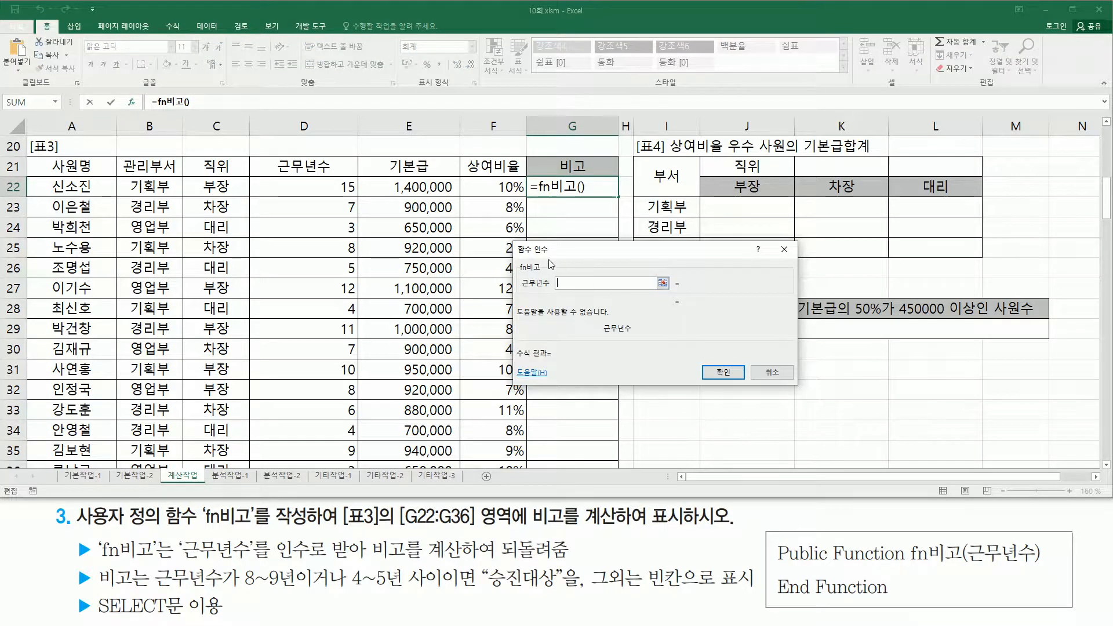
Step: Complete the fn비고 formula in G22 with D22 as the 근무년수 argument and fill it down to G36
key(ctrl+2)
drag(523, 289, 552, 288)
key(Escape)
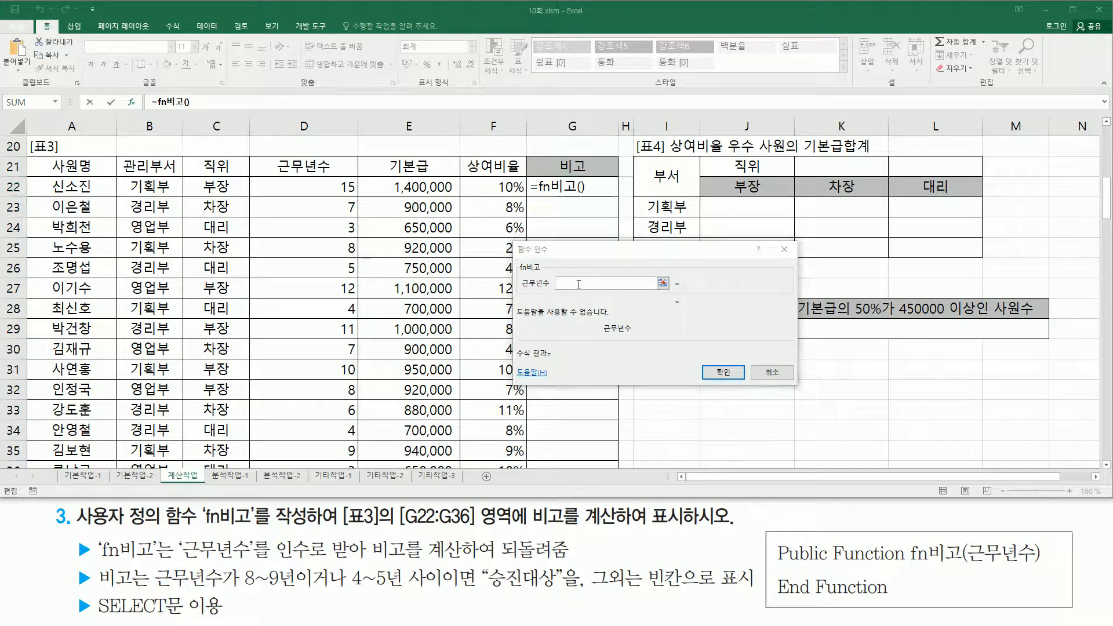
click(348, 186)
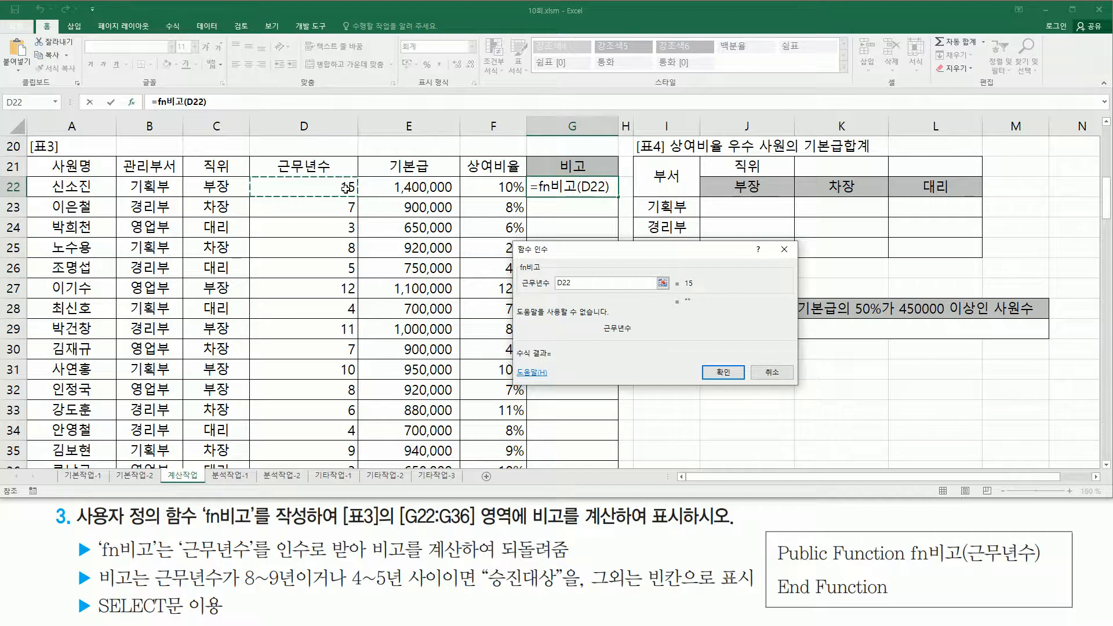
click(716, 375)
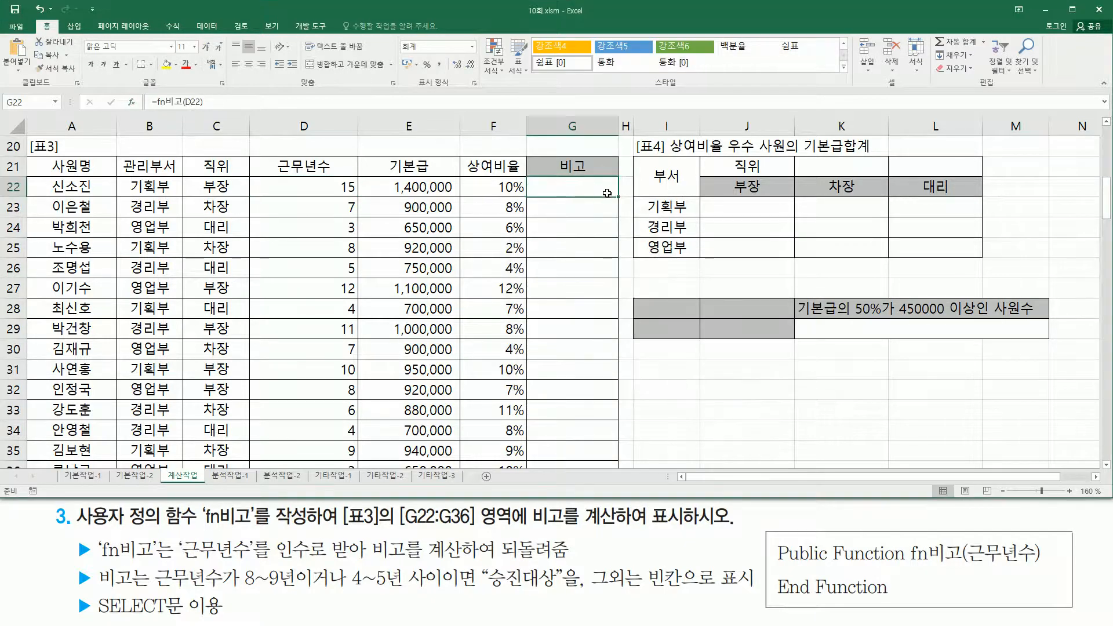
drag(617, 200, 601, 415)
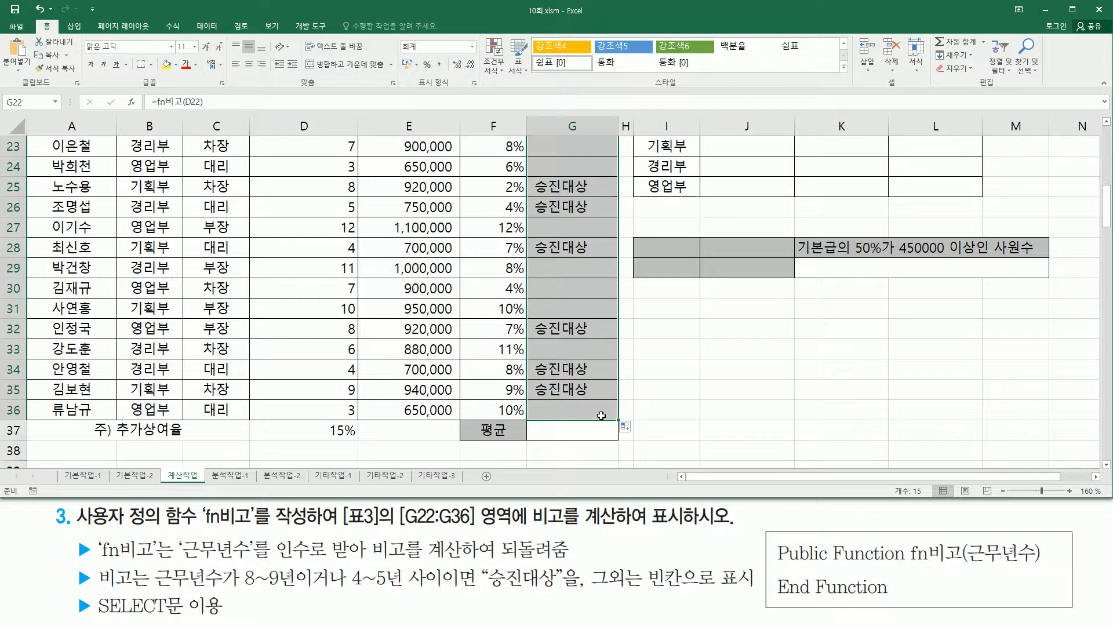
Step: Check the 비고 results in G22:G36 against the rule for 8~9 or 4~5 years of service
scroll(601, 415, up, 3)
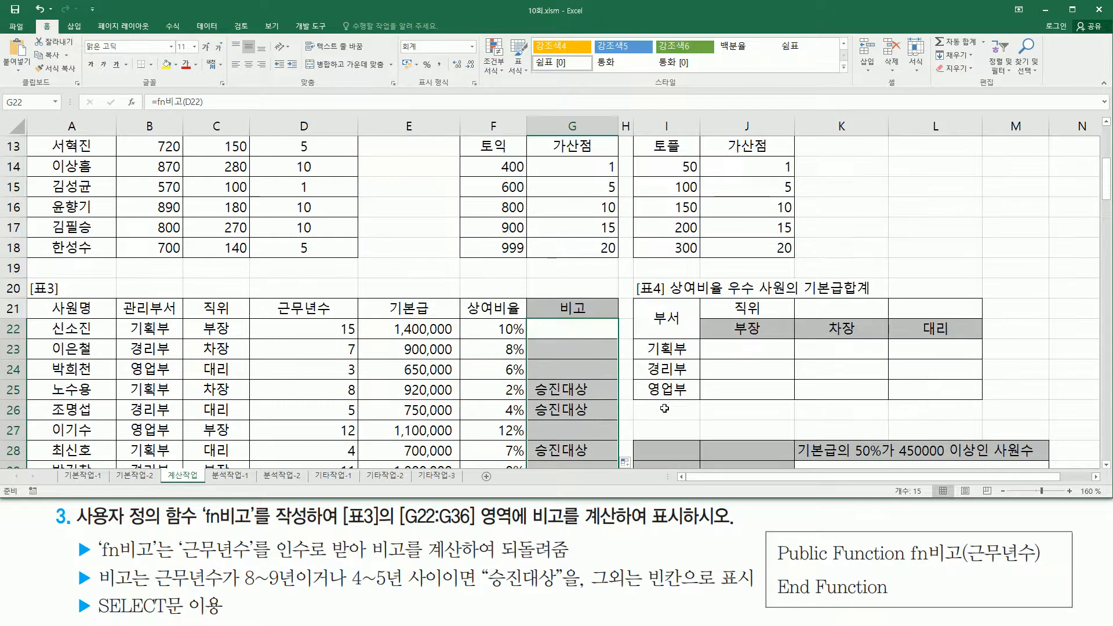
scroll(665, 408, down, 3)
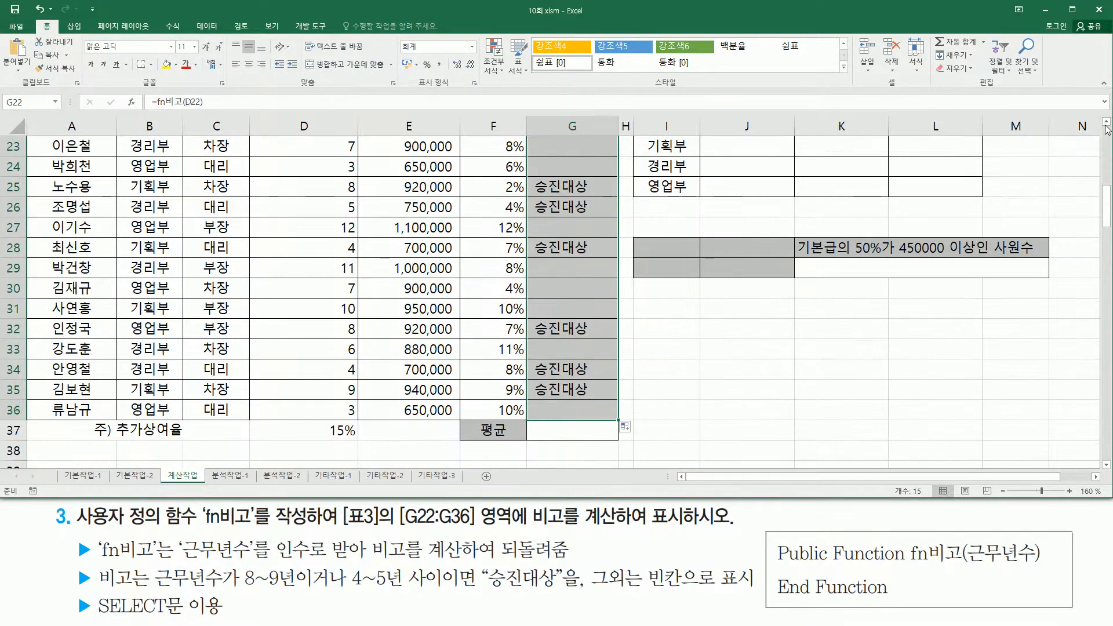
scroll(1103, 133, up, 2)
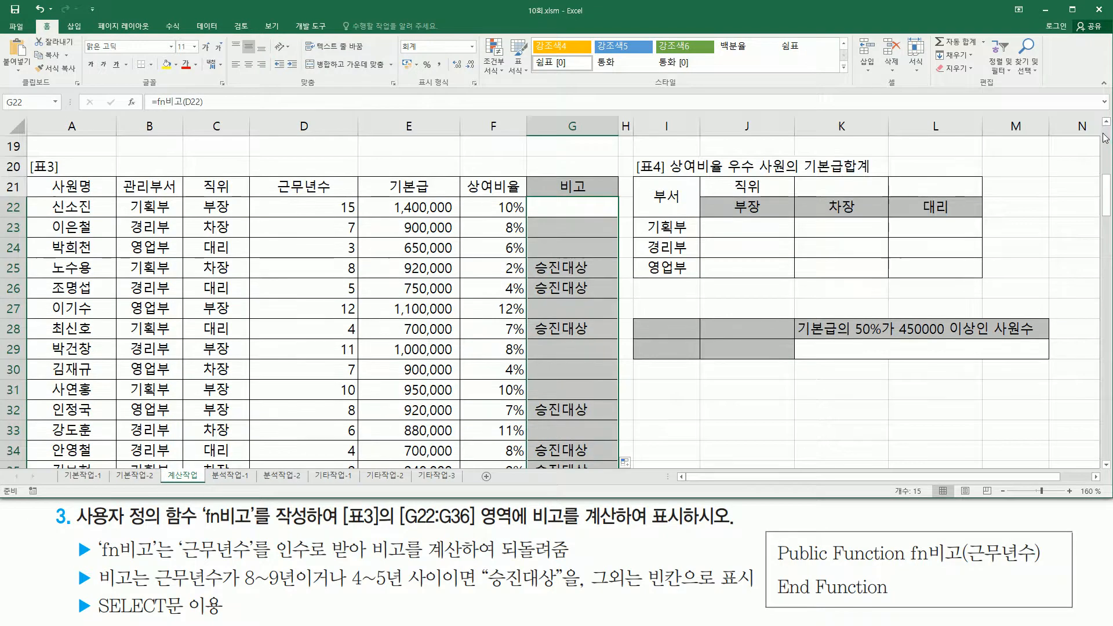
click(1105, 464)
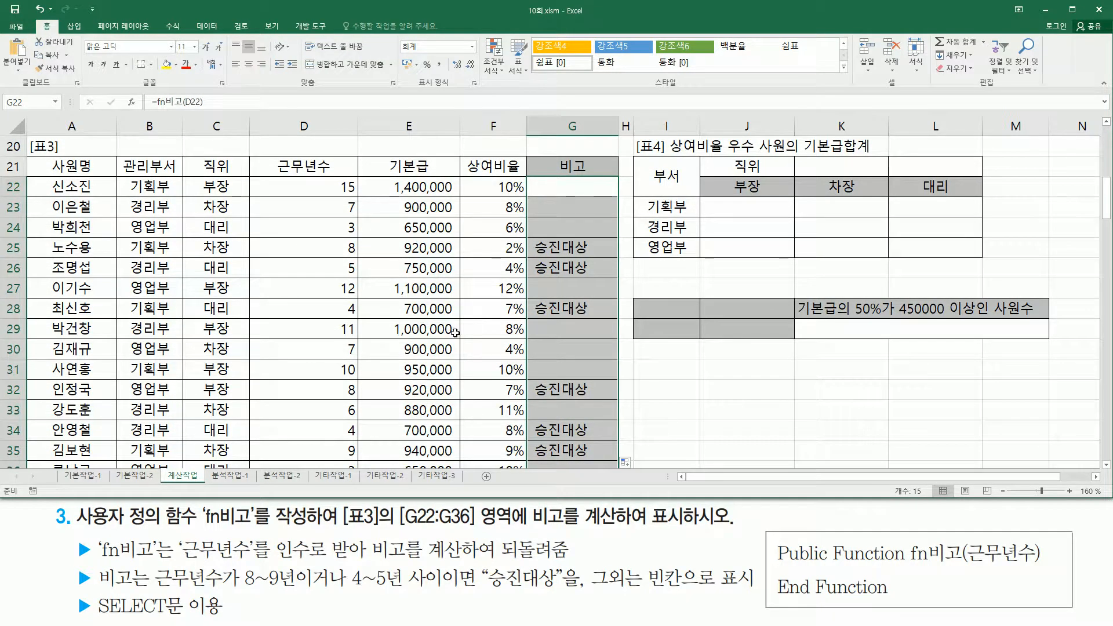
click(409, 323)
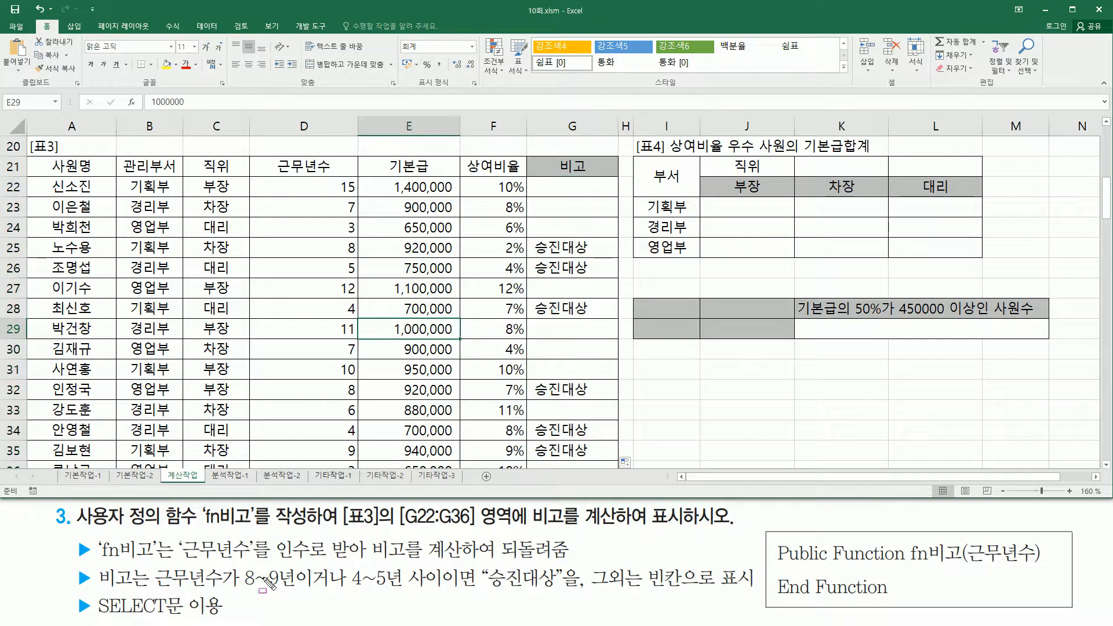
drag(237, 588, 445, 590)
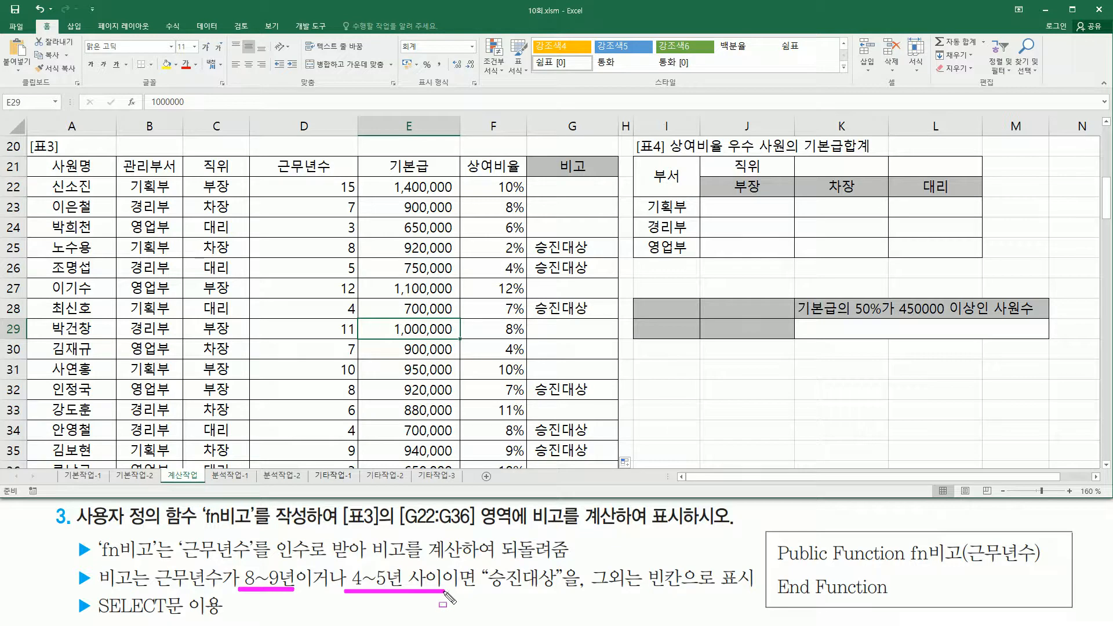
key(Escape)
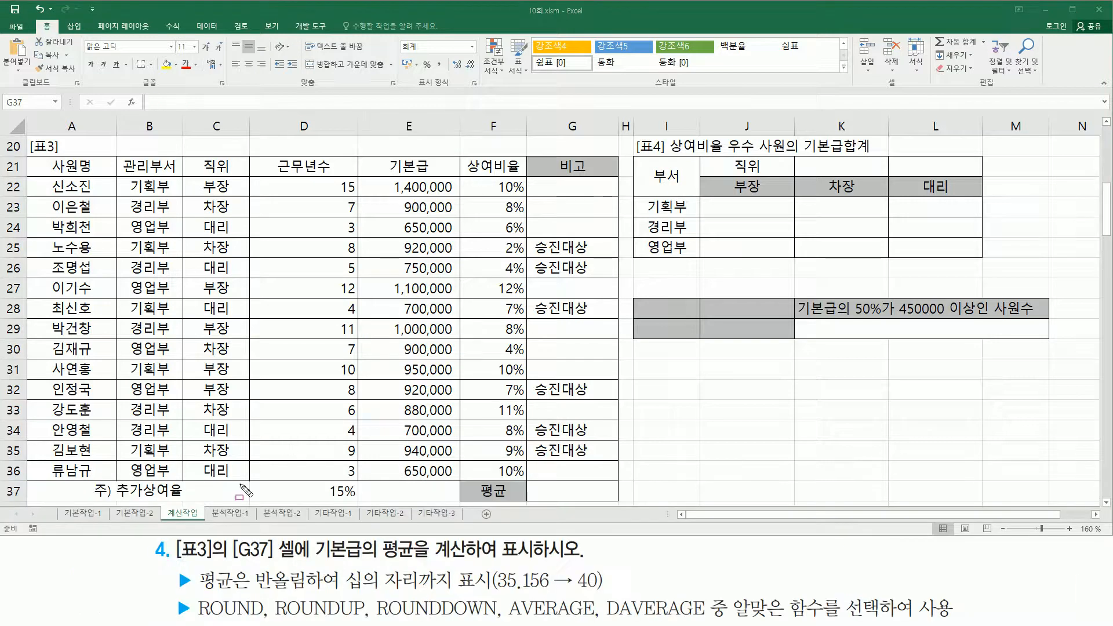
Step: Examine the task 4 instructions for G37, the 기본급 column to average, and which rounding and averaging functions fit
mouse_move(176, 561)
mouse_down()
mouse_move(296, 562)
mouse_move(299, 539)
mouse_move(232, 559)
mouse_up()
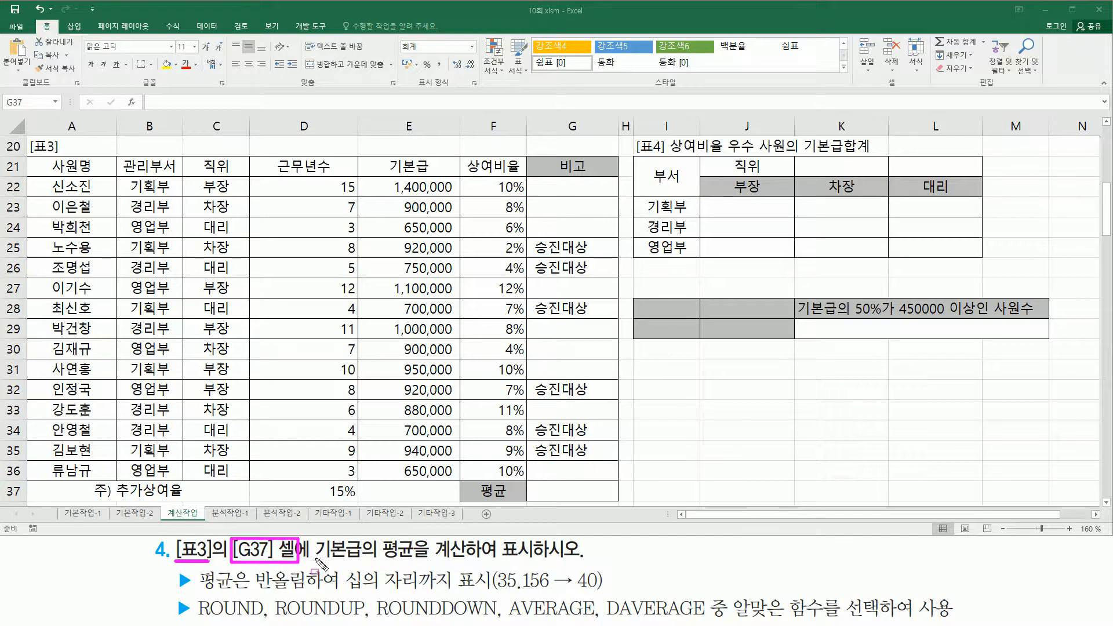
drag(313, 561, 532, 561)
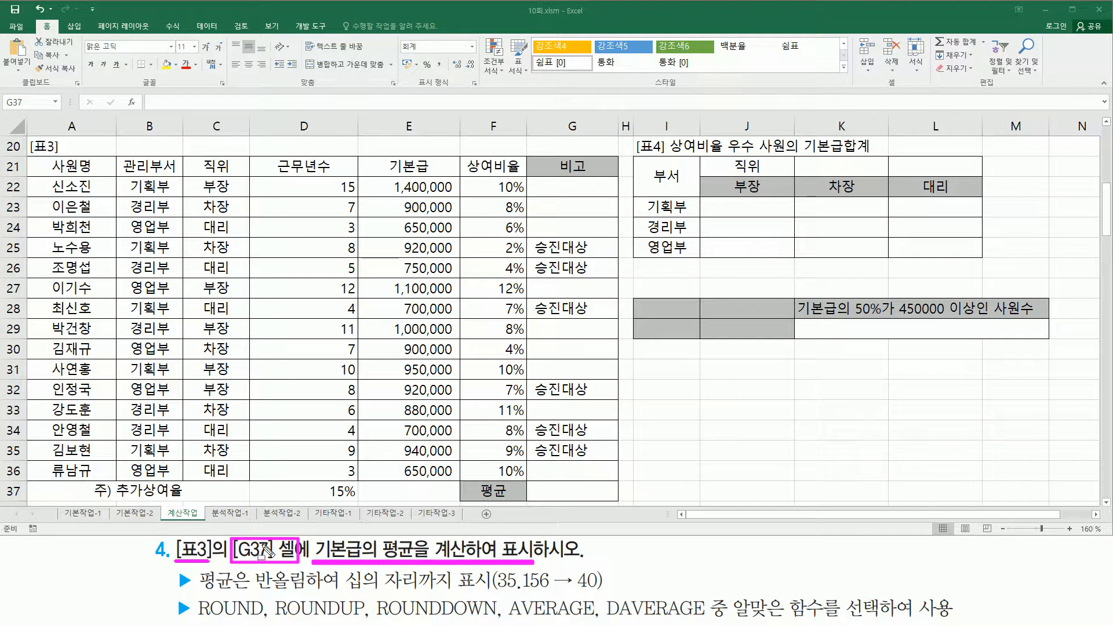
drag(535, 485, 609, 497)
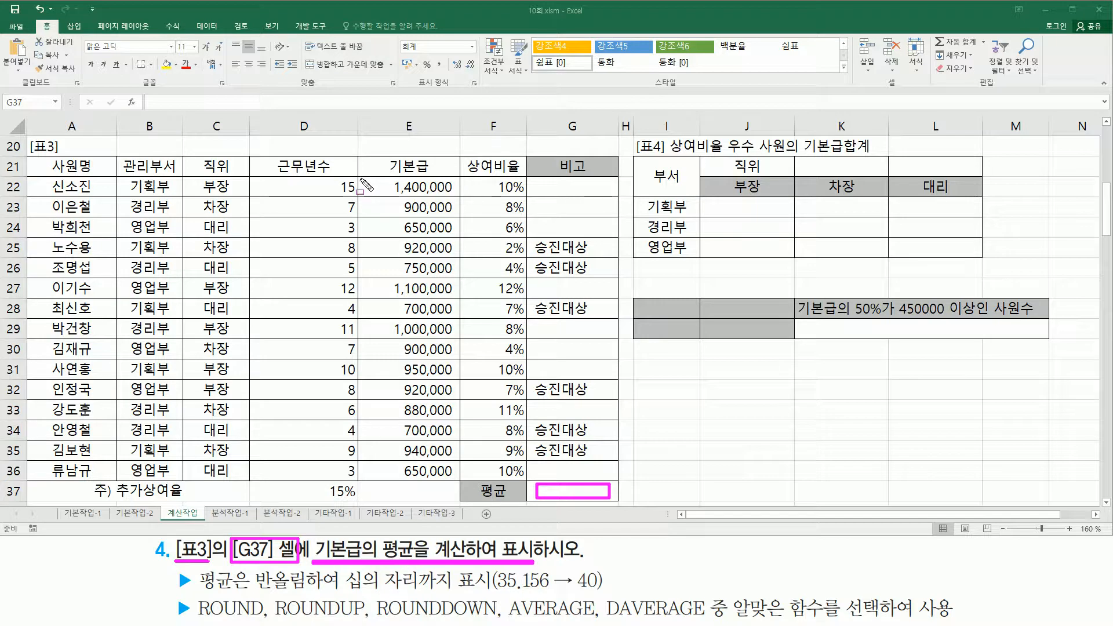
drag(362, 177, 461, 482)
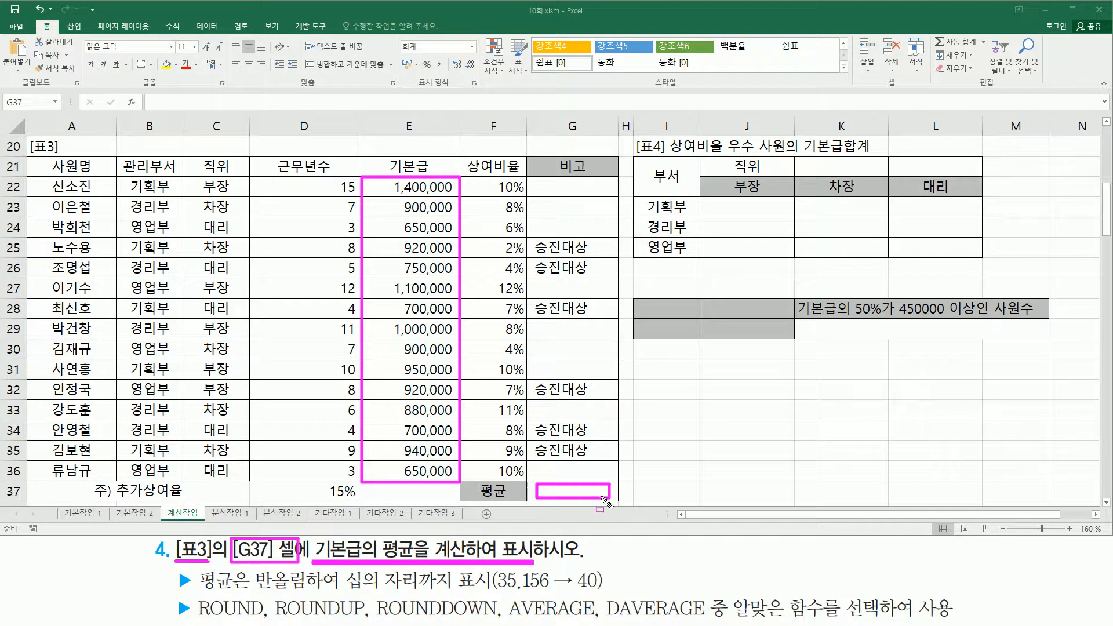
mouse_move(197, 592)
mouse_down()
mouse_move(248, 593)
mouse_move(249, 572)
mouse_move(302, 592)
mouse_move(492, 595)
mouse_up()
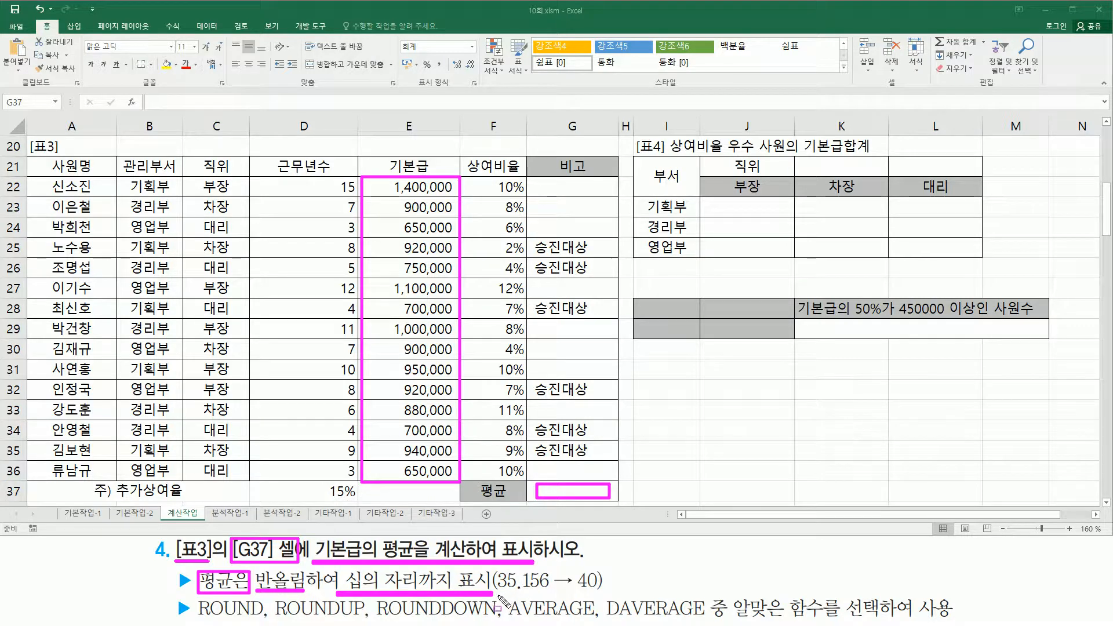
drag(497, 594, 546, 592)
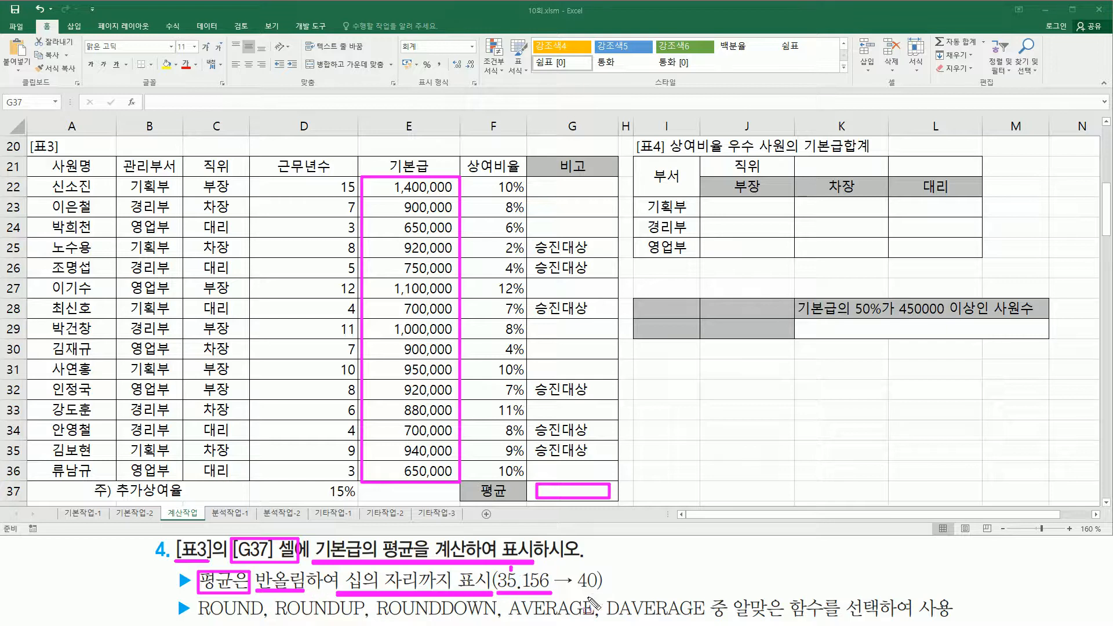
drag(576, 591, 596, 592)
drag(548, 584, 543, 573)
key(e)
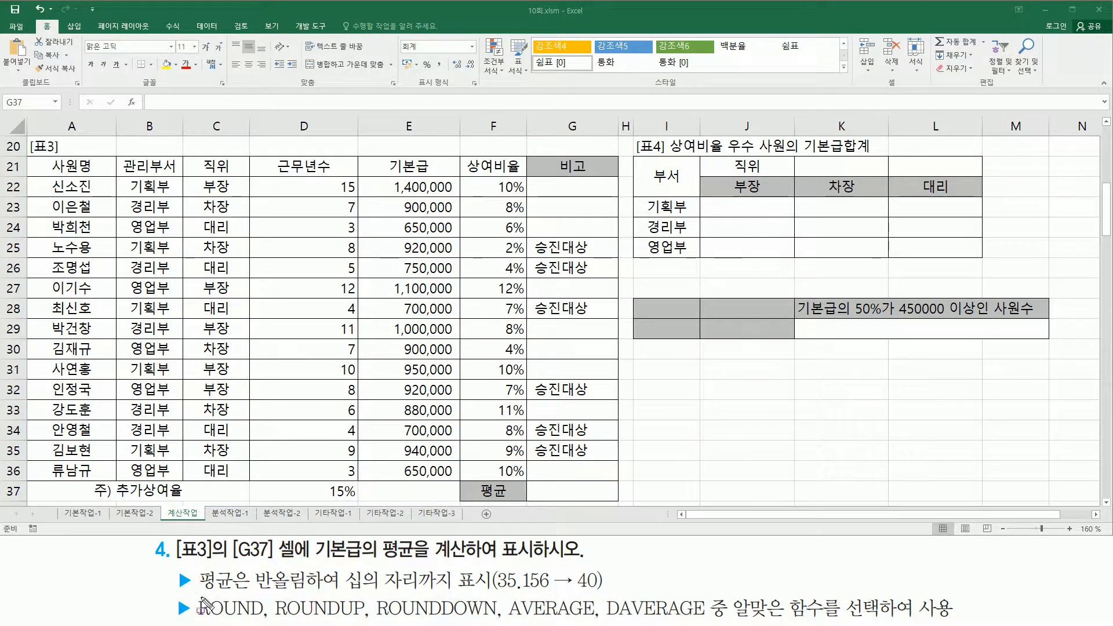
drag(196, 593, 265, 619)
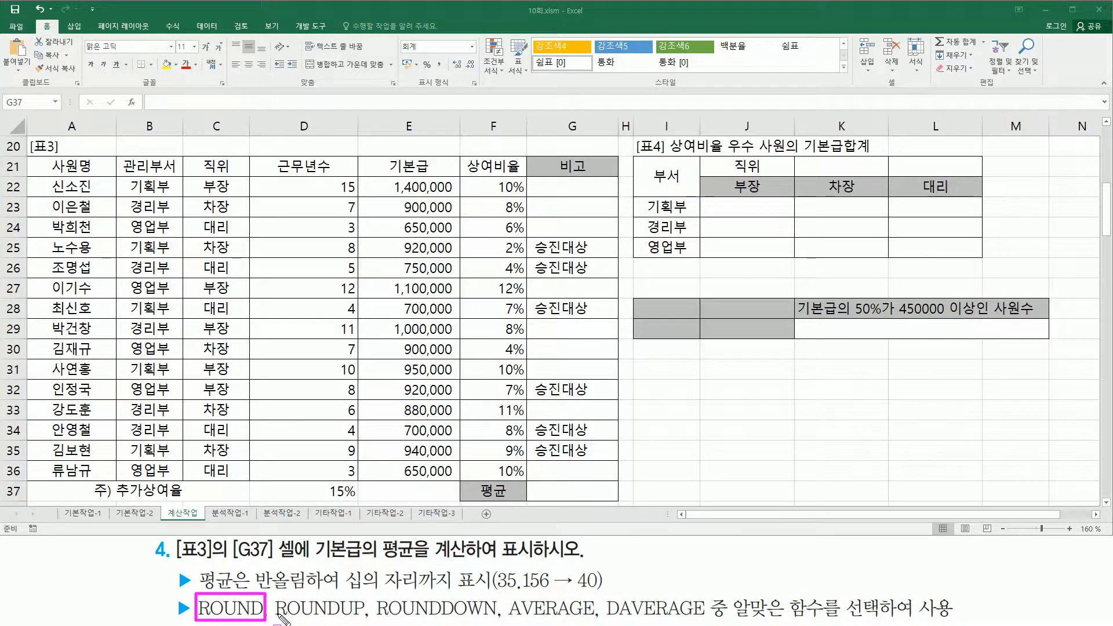
drag(273, 609, 500, 609)
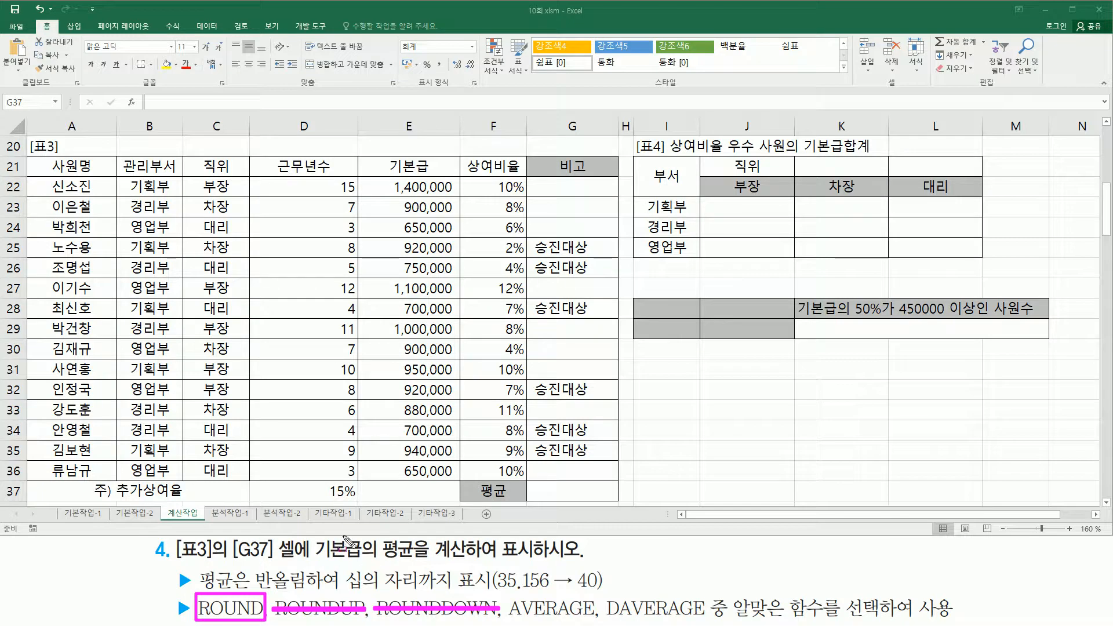
mouse_move(316, 563)
mouse_down()
mouse_move(397, 565)
mouse_move(413, 539)
mouse_up()
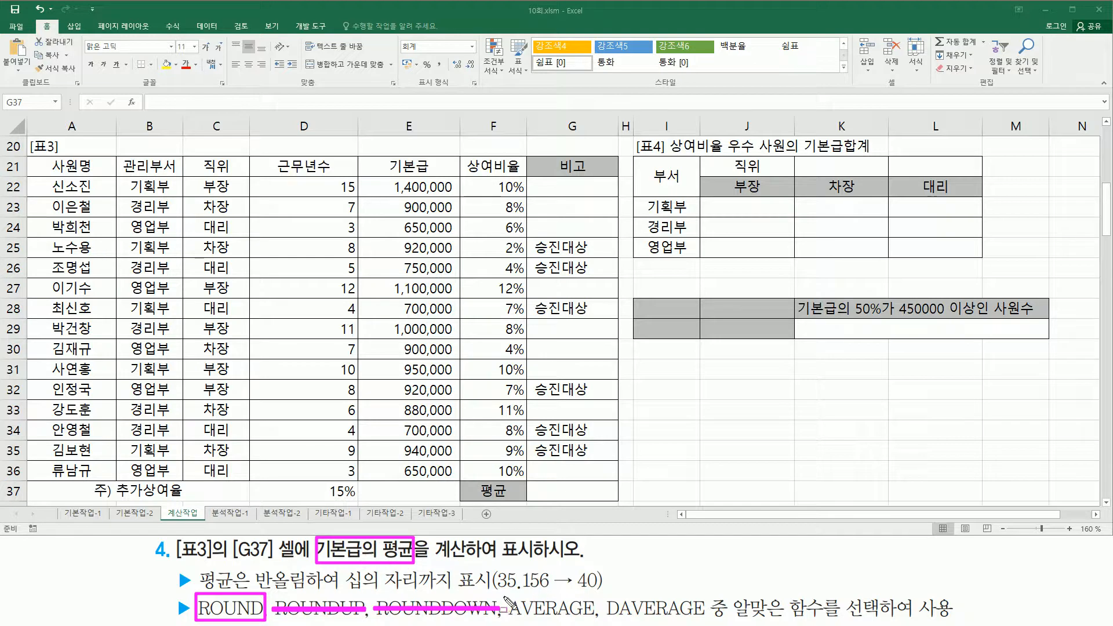
mouse_move(507, 603)
mouse_down()
mouse_move(548, 621)
mouse_move(714, 608)
mouse_up()
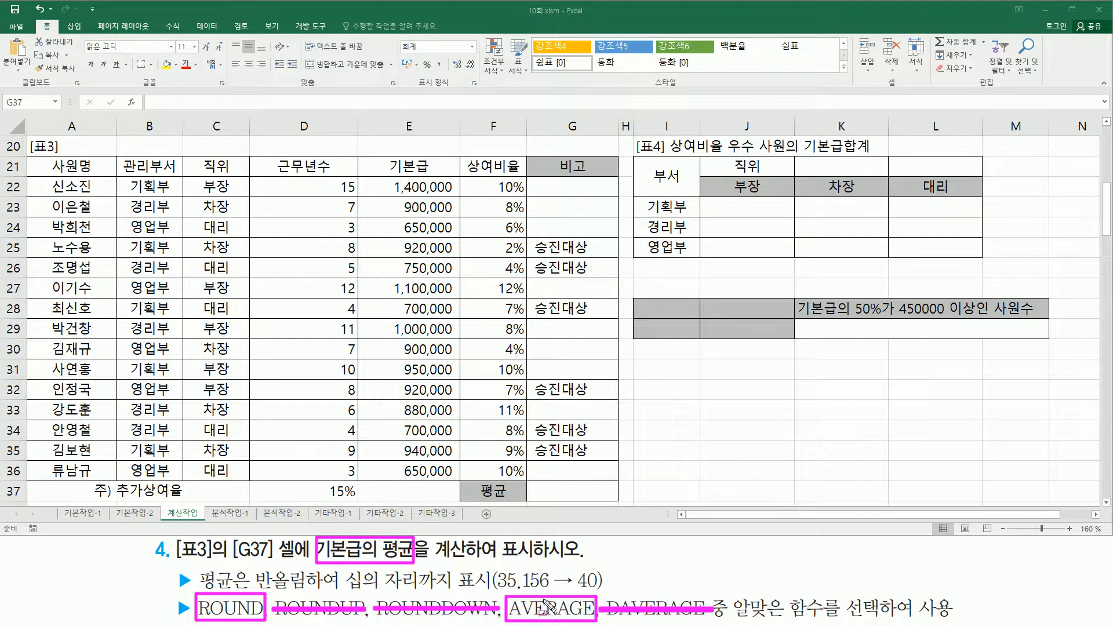
mouse_move(385, 176)
mouse_down()
mouse_move(385, 307)
mouse_move(457, 477)
mouse_up()
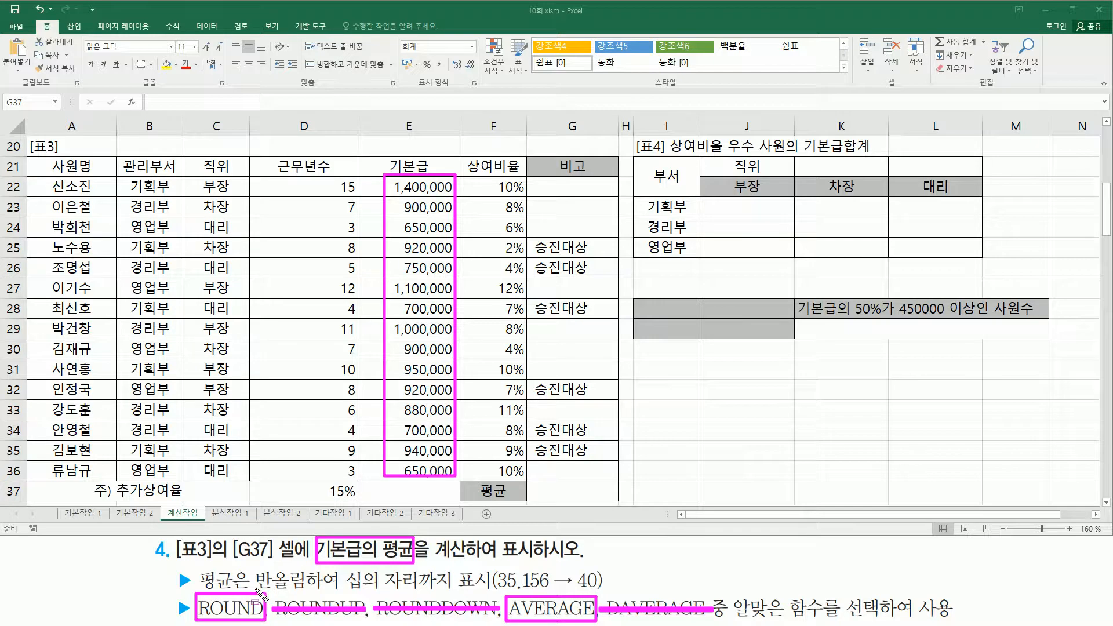
drag(255, 588, 487, 589)
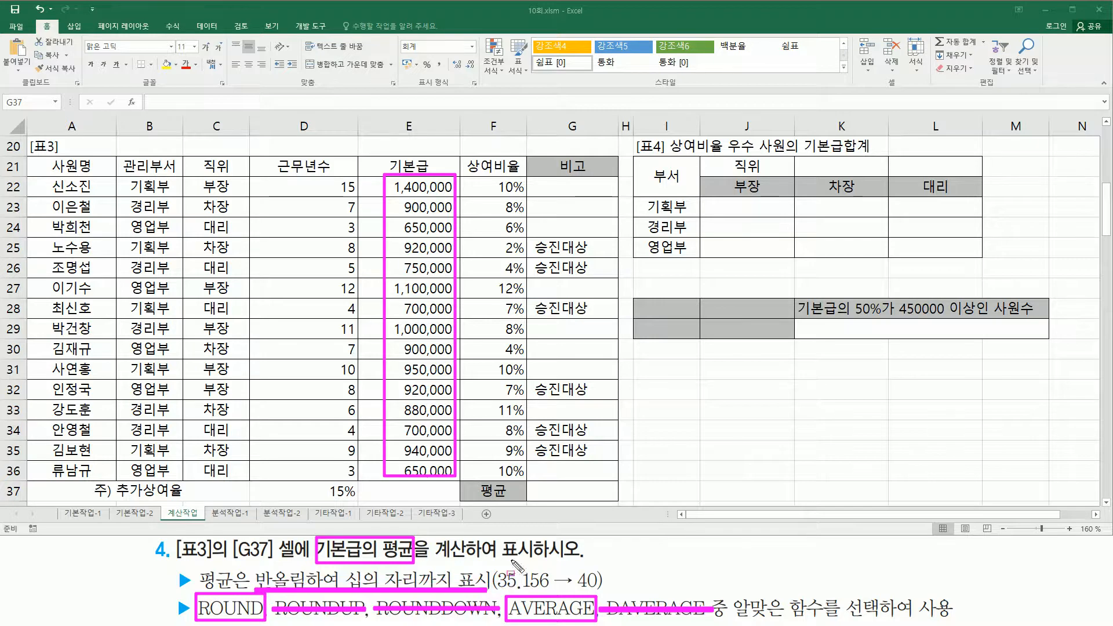
key(Escape)
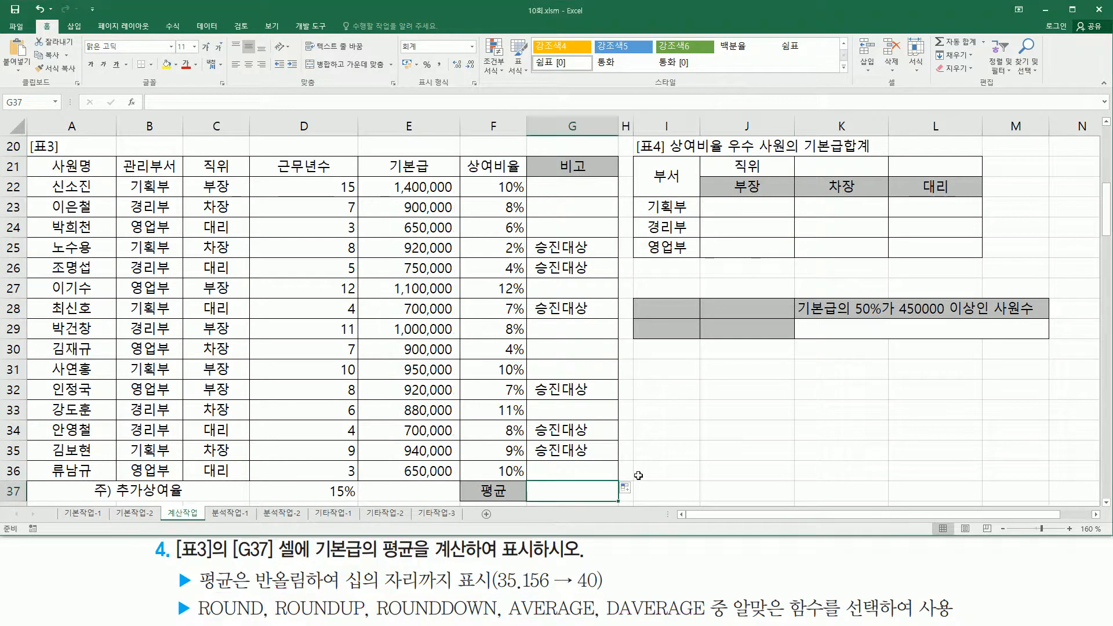
Step: Enter an AVERAGE formula over the 기본급 values E22:E36 in cell G37
text(=)
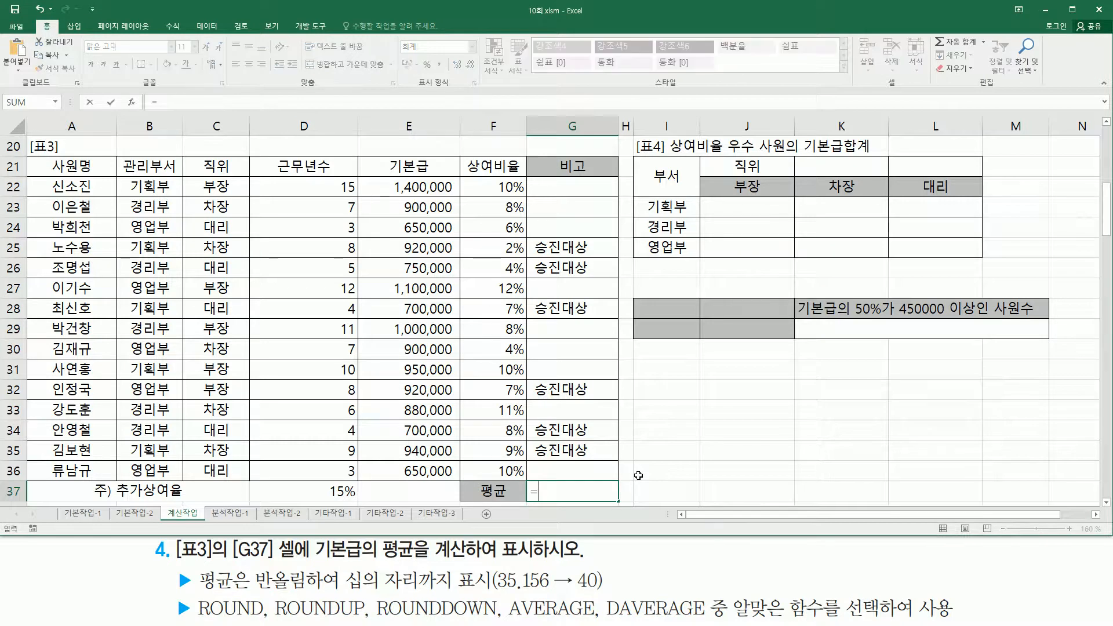
text(averag)
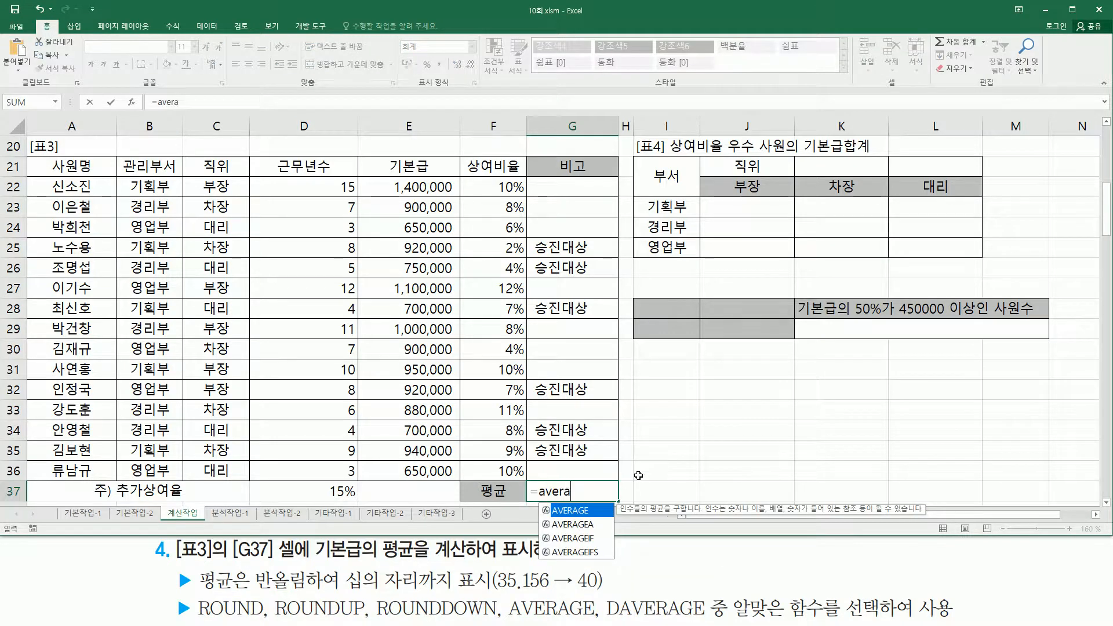
key(Tab)
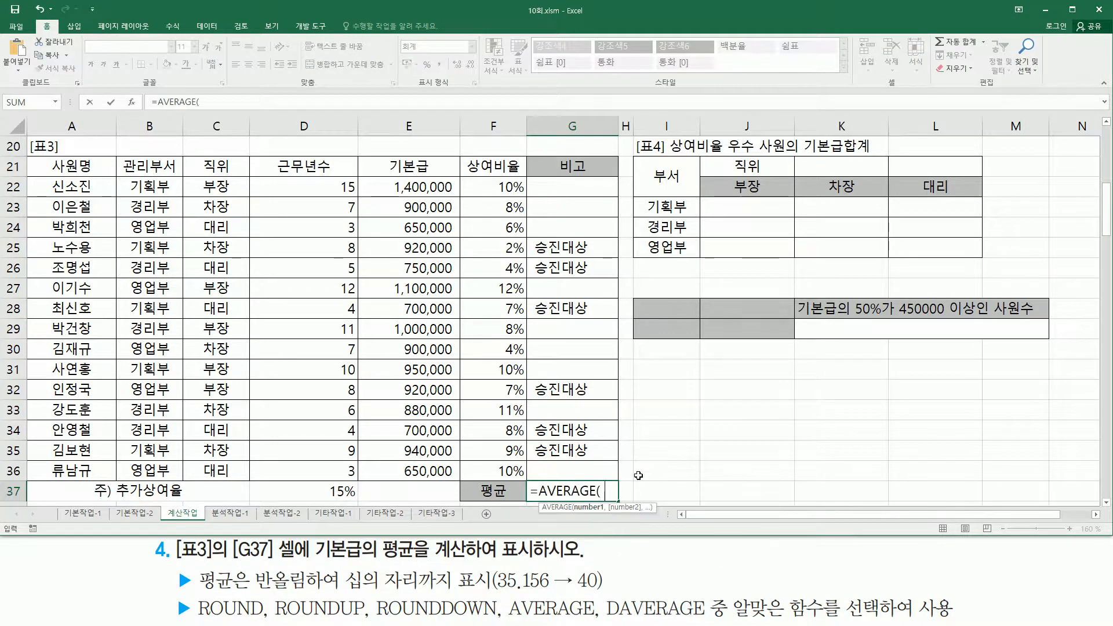
drag(411, 180, 413, 472)
text())
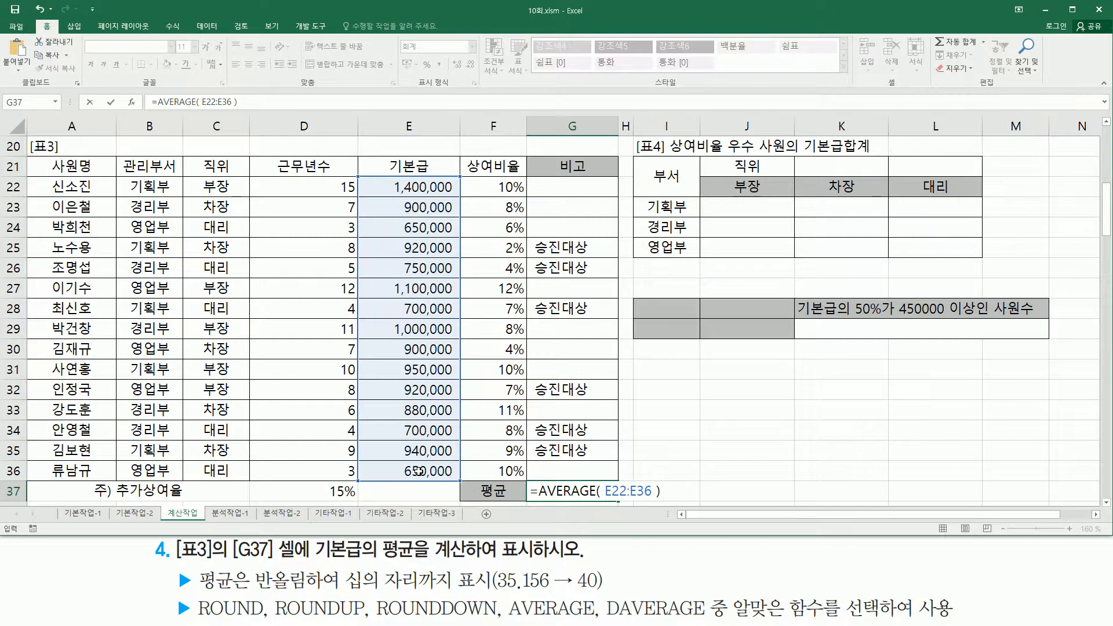
key(Return)
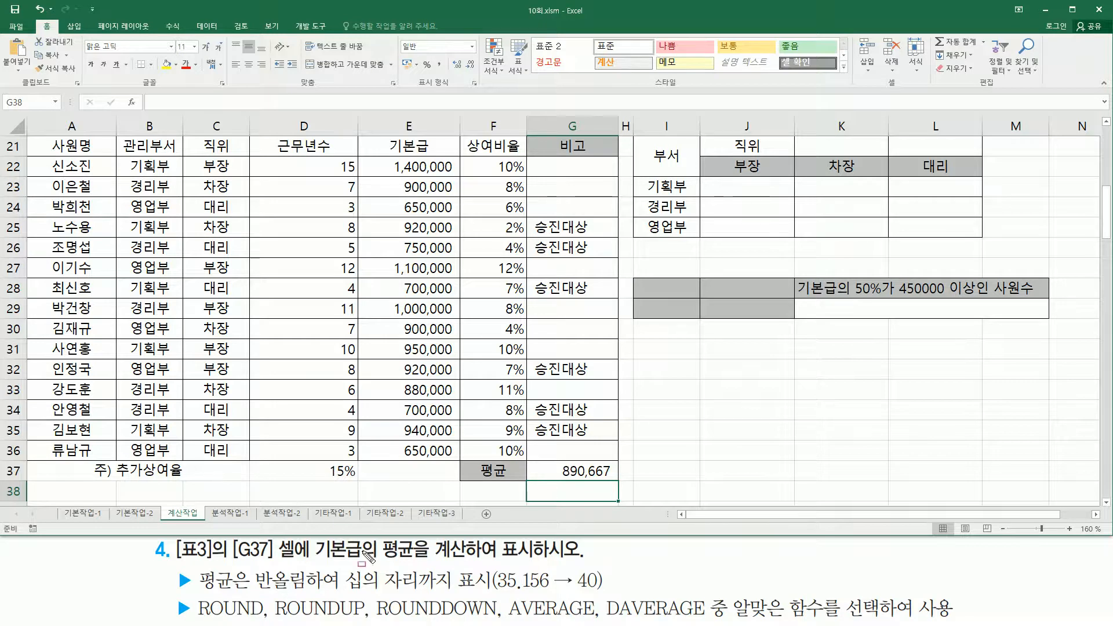
drag(344, 591, 490, 590)
drag(252, 567, 306, 591)
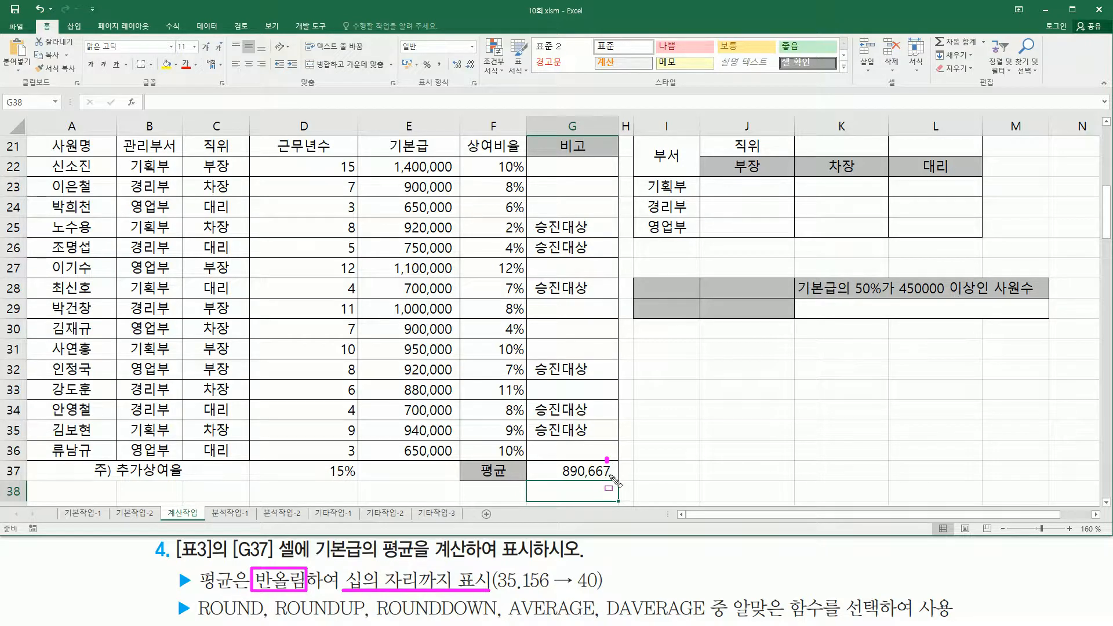
drag(602, 479, 611, 479)
key(Escape)
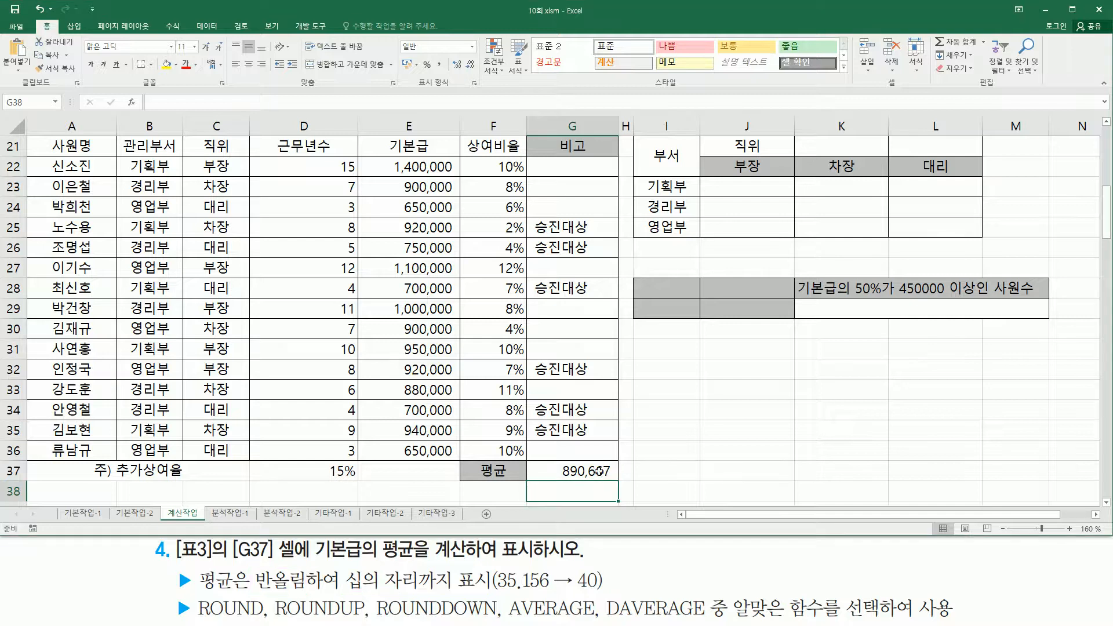
Step: Enter the note "십의자리까지" in cell J32
click(748, 368)
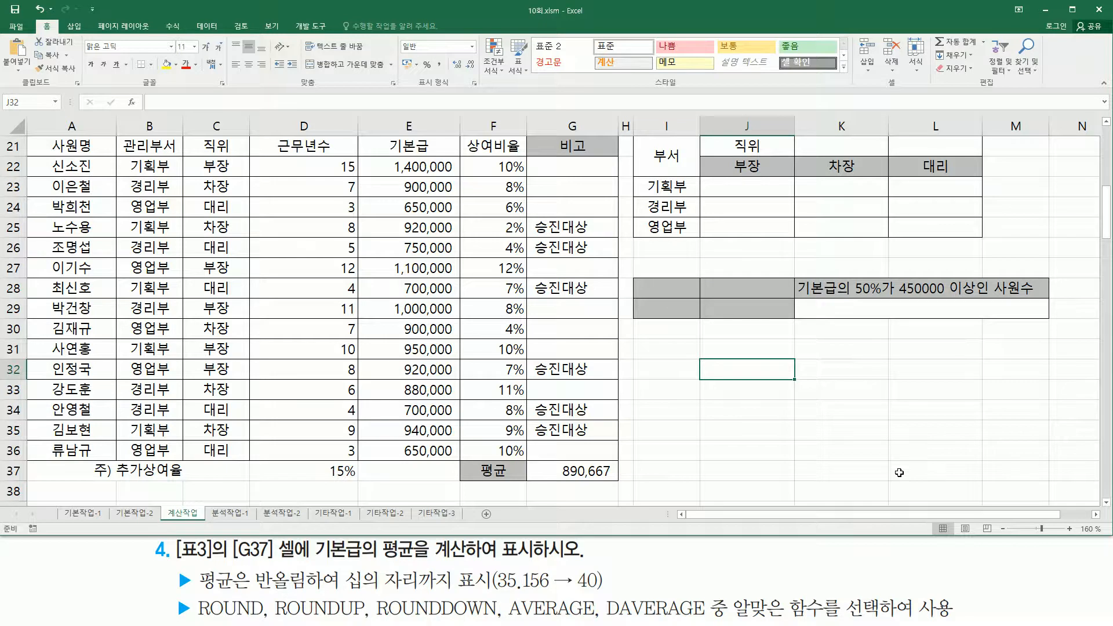
text(tl)
key(BackSpace)
key(BackSpace)
key(Hangul)
text(십의잘)
text(리까지)
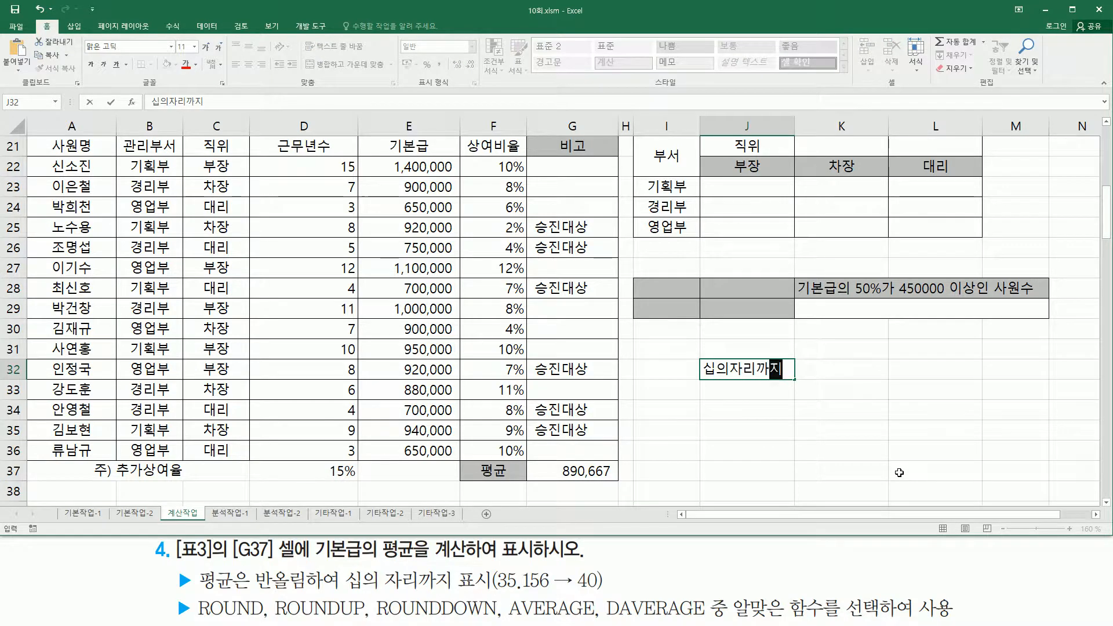
key(Return)
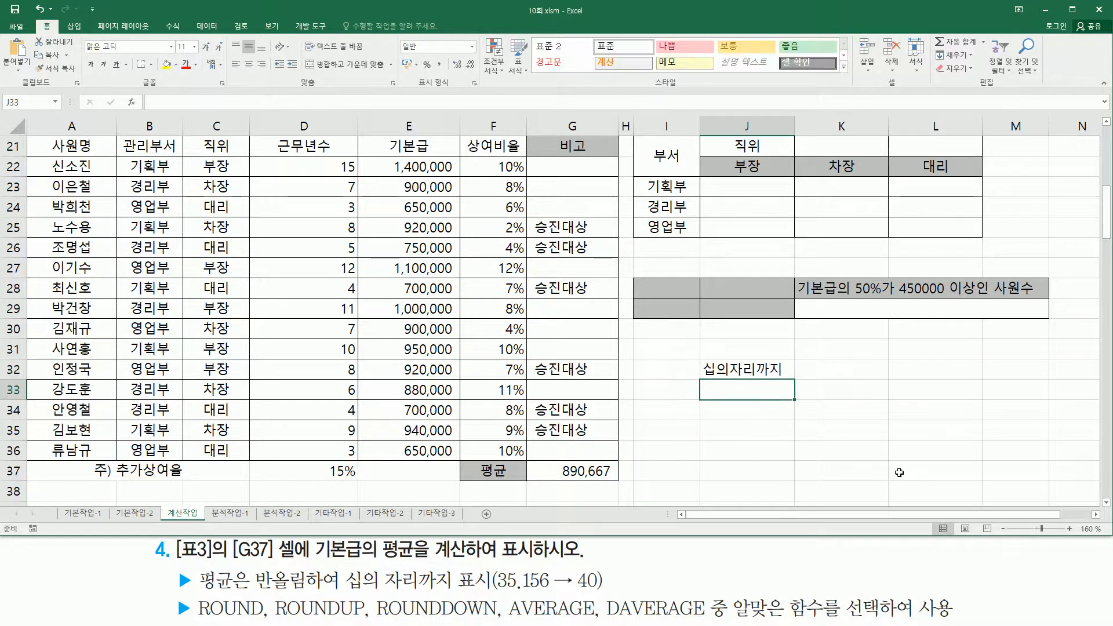
Step: Enter the notes "백의자리까지", "천의자리까지" and "만의자리까지" in cells J33, J34 and J35
text(백의자리까지)
key(Return)
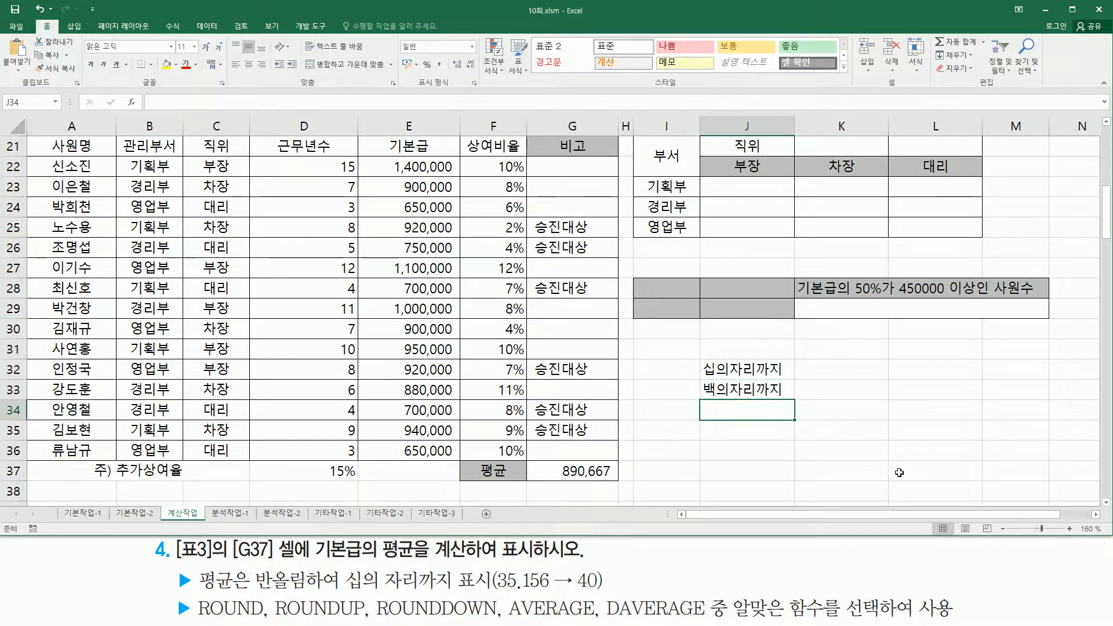
text(천의)
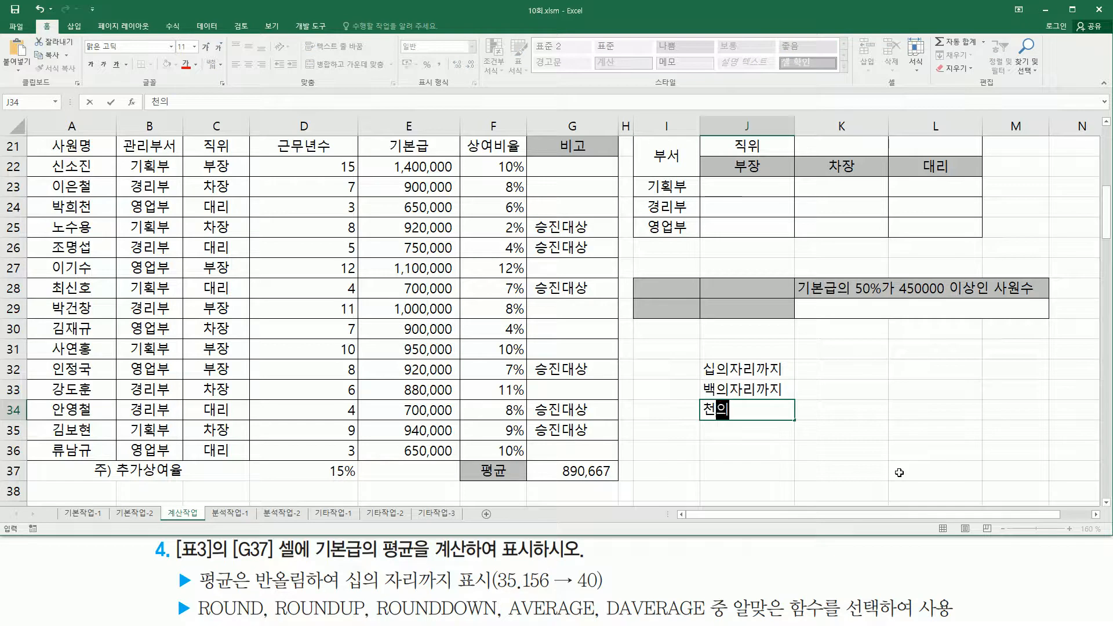
text(자리까지)
key(Return)
text(만의)
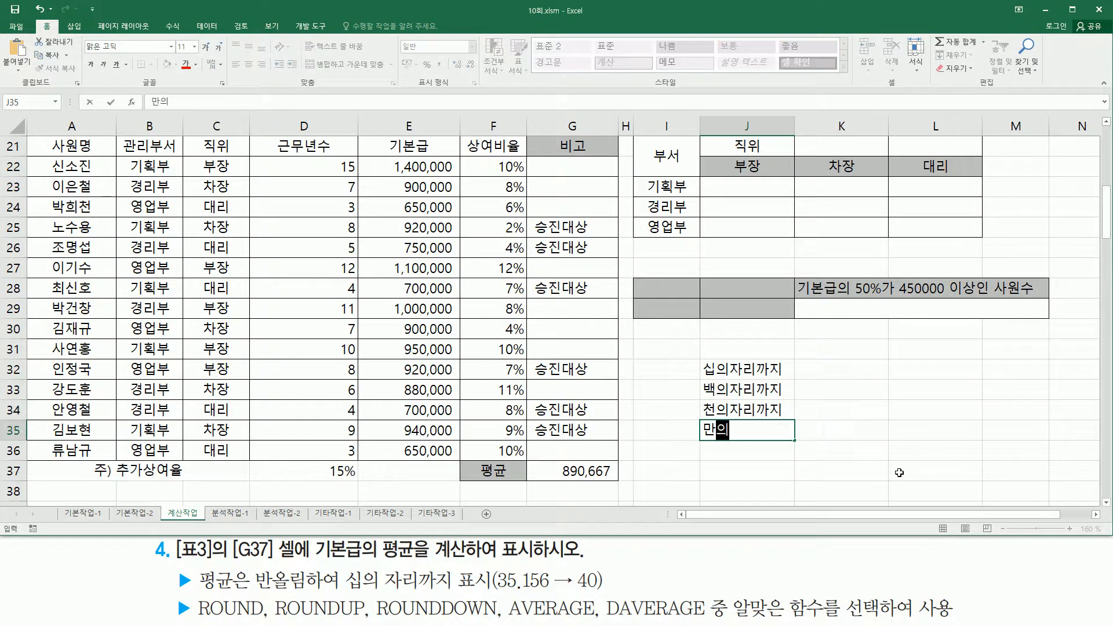
text(자리까지)
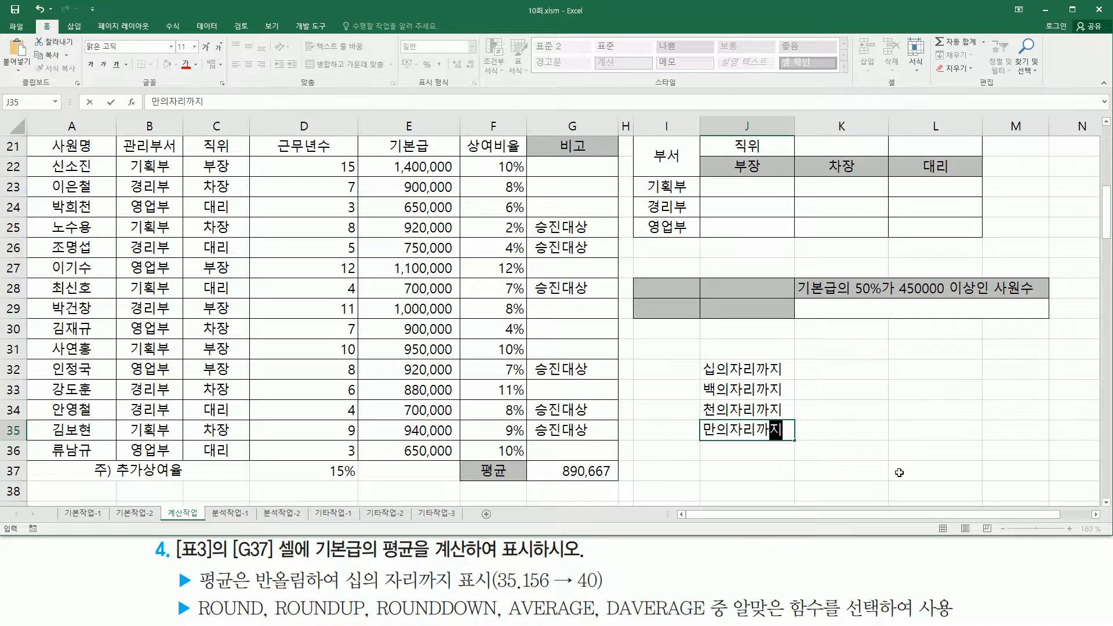
key(Up)
key(Up)
key(Down)
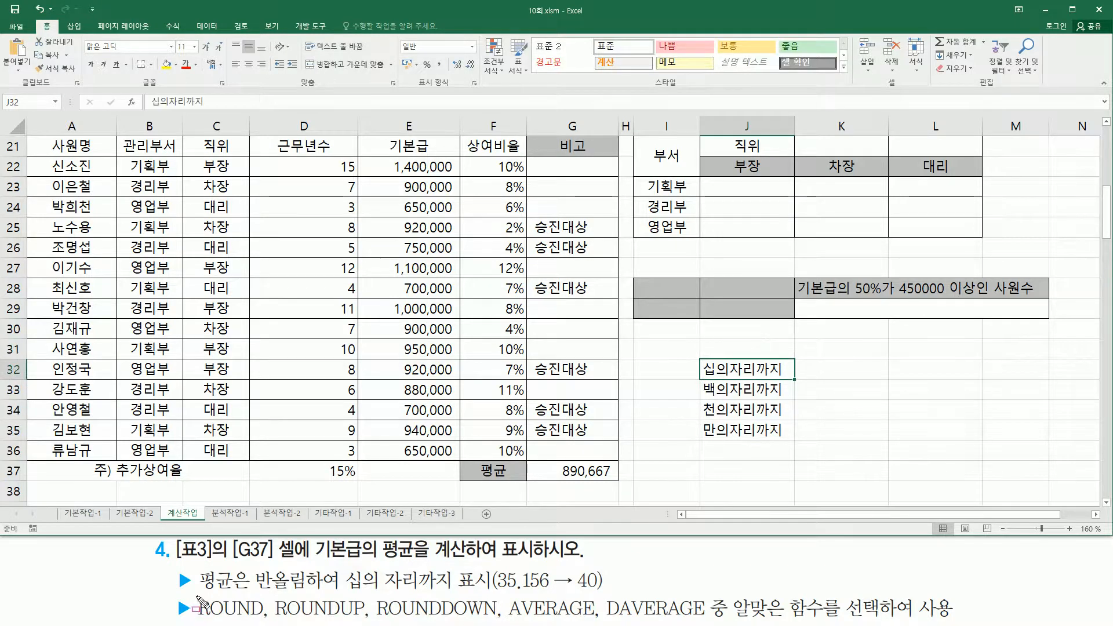
mouse_move(195, 596)
mouse_down()
mouse_move(226, 620)
mouse_move(501, 619)
mouse_up()
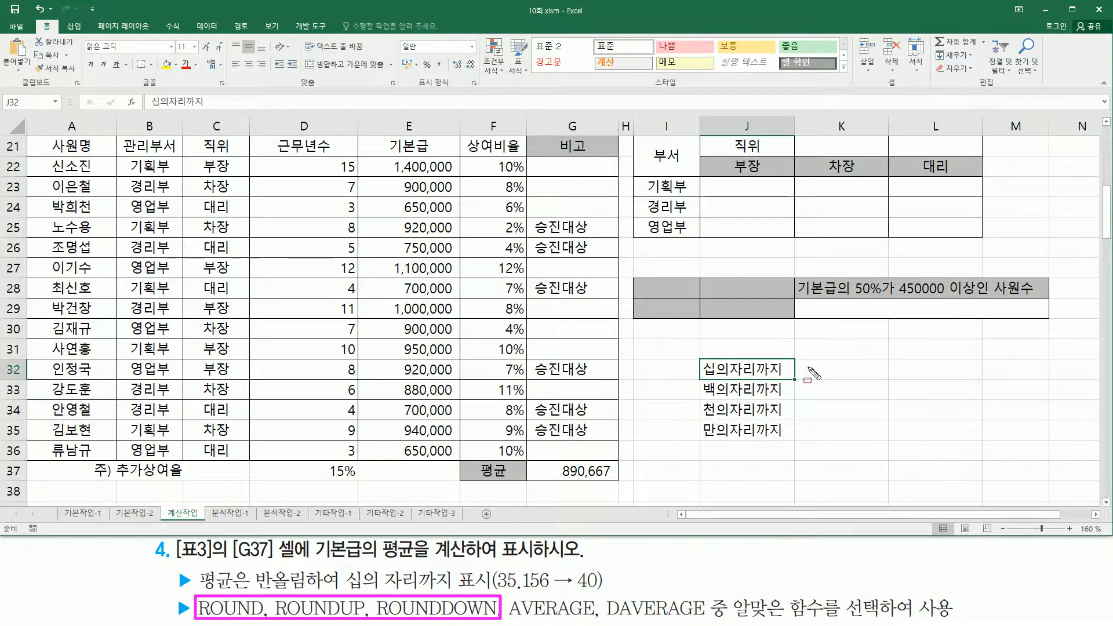
key(Escape)
double_click(706, 369)
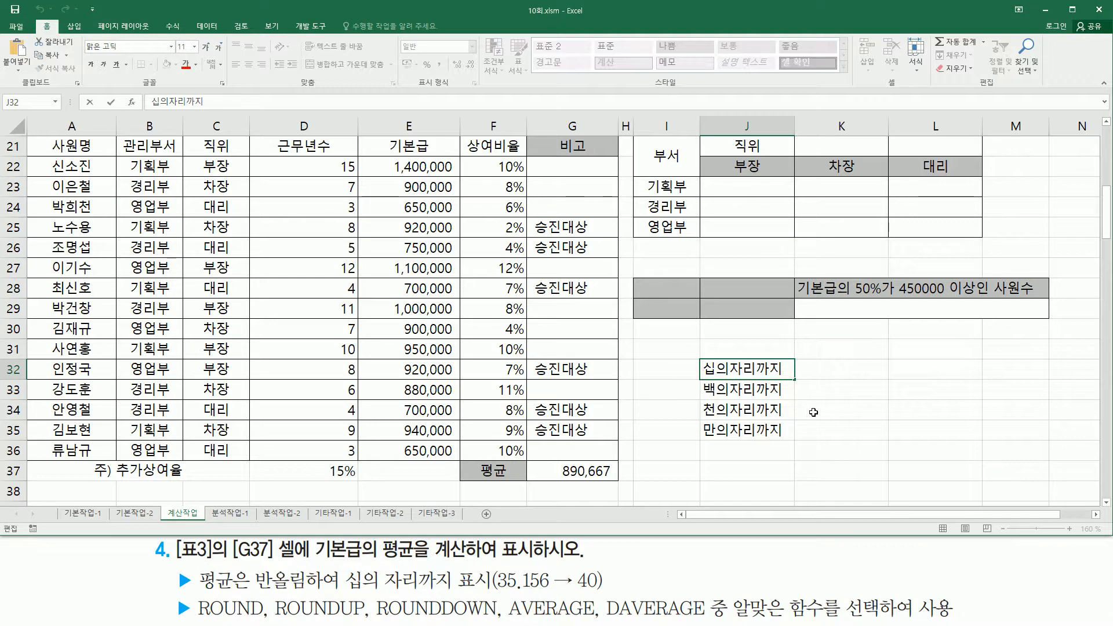
Step: Enter the rounding digits -1, -2, -3 and -4 in cells I32:I35 beside the matching place-value notes
click(679, 374)
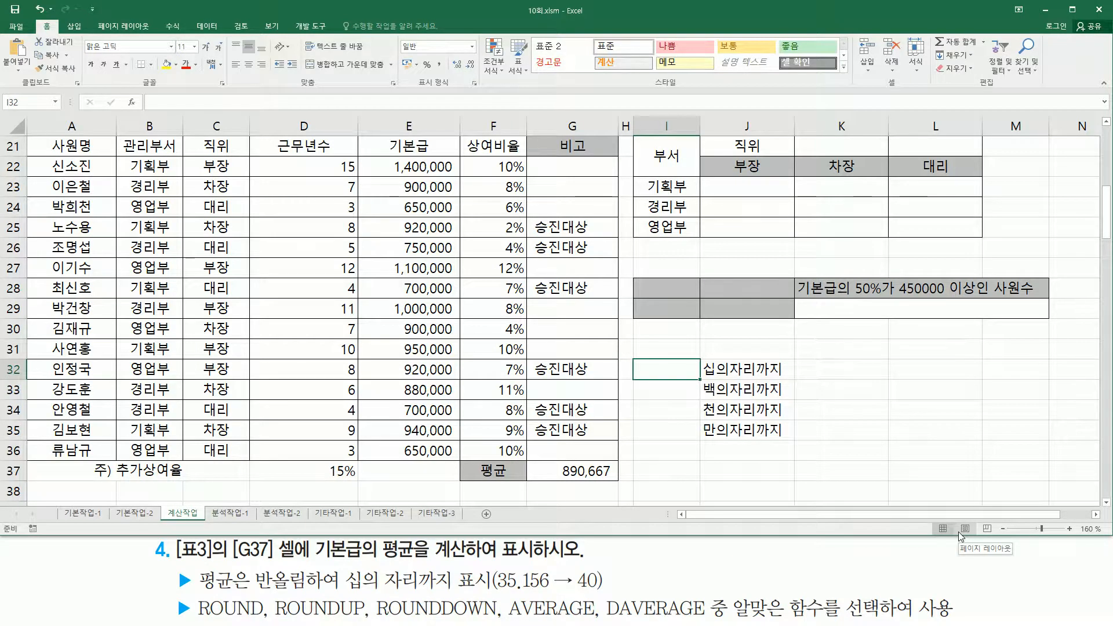
text(=)
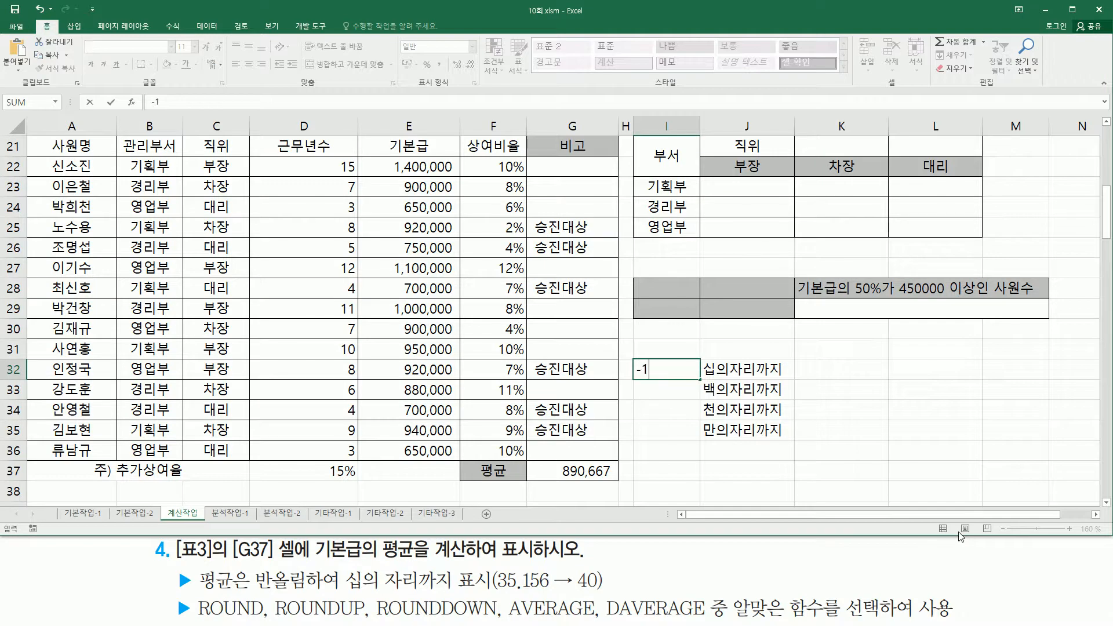
text(1)
key(Return)
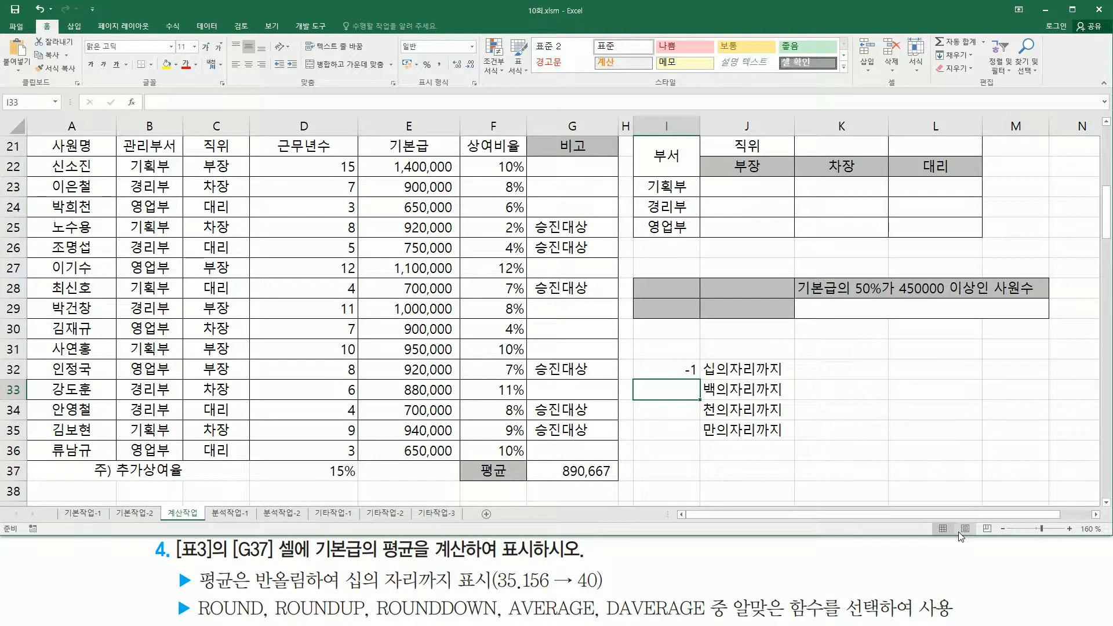
text(-2)
key(Return)
text(-3)
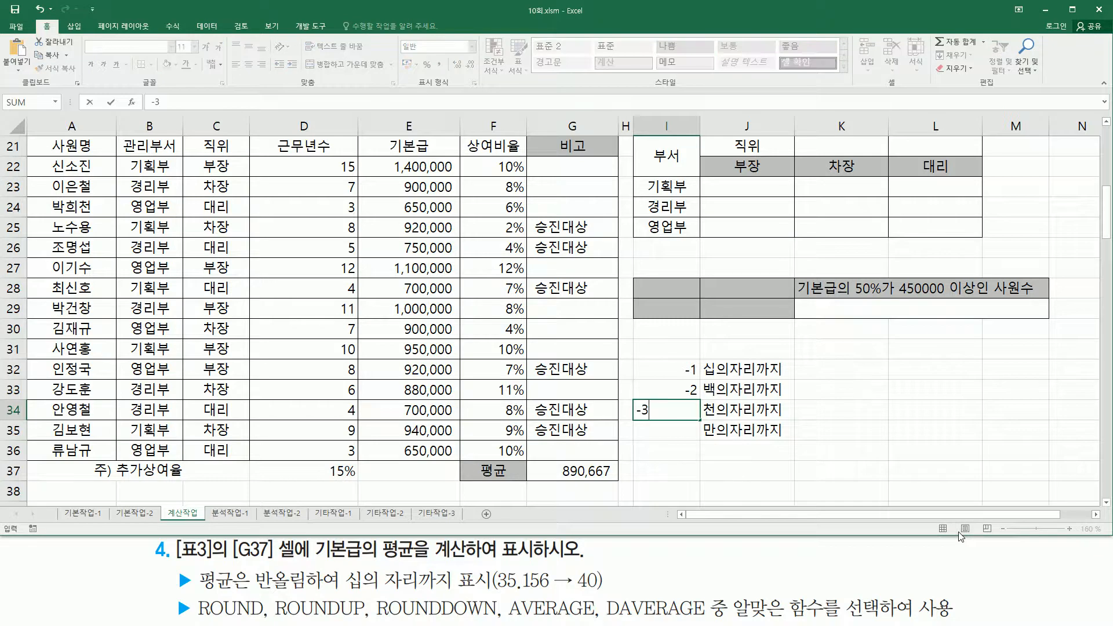
key(Return)
text(-)
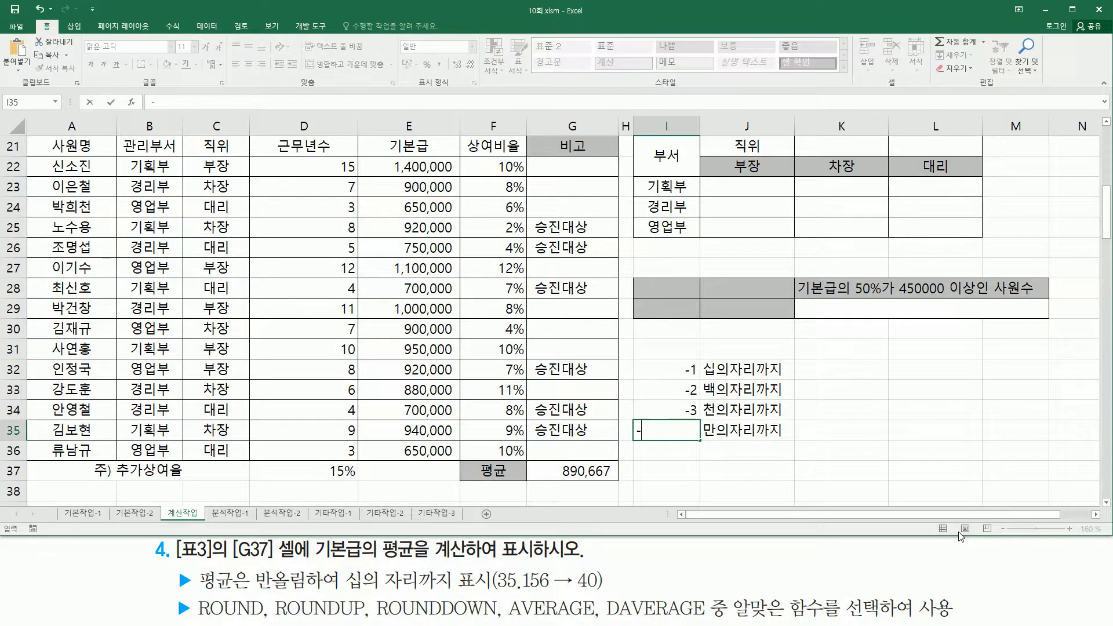
text(4)
key(Return)
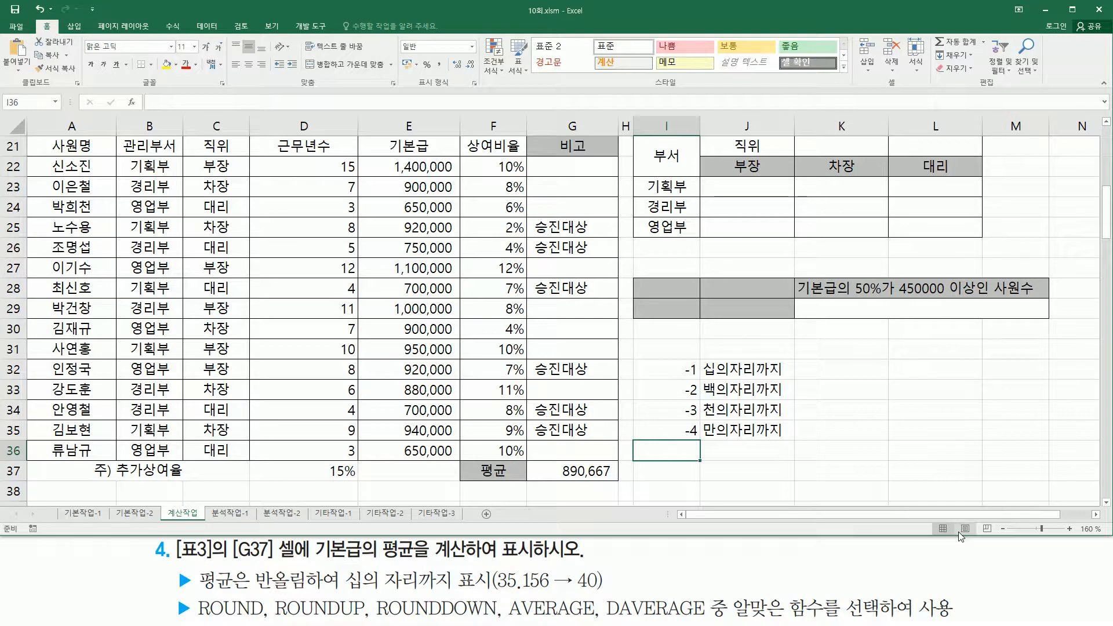
Step: Wrap the AVERAGE formula in G37 in ROUND with -1 digits, giving =ROUND( AVERAGE( E22:E36 ), -1 )
mouse_move(342, 565)
mouse_down()
mouse_move(355, 579)
mouse_move(495, 596)
mouse_up()
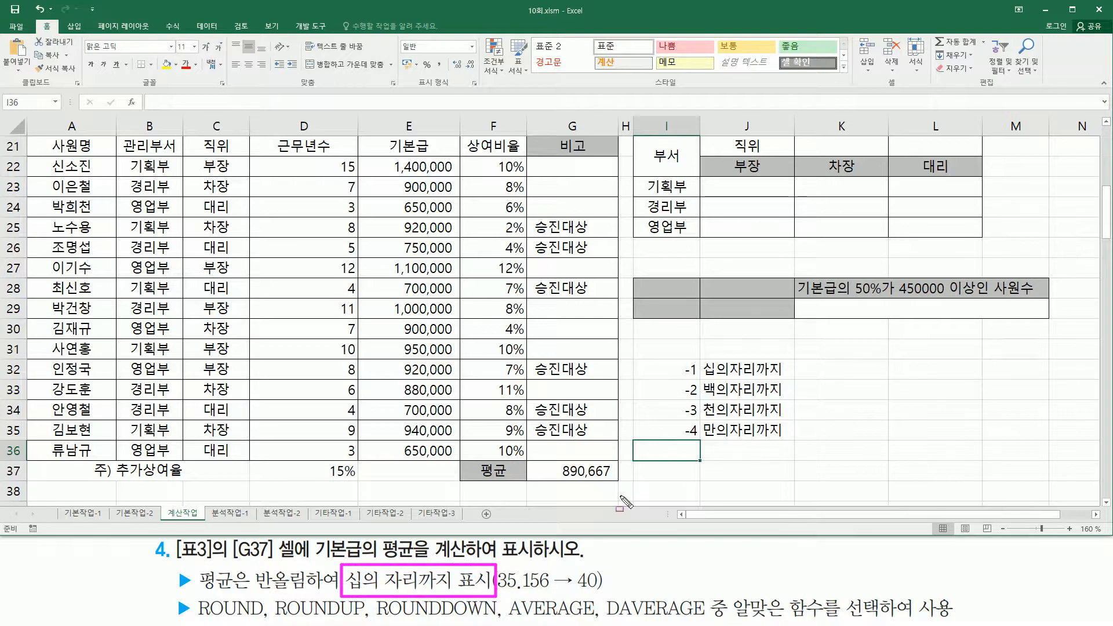
mouse_move(673, 377)
mouse_down()
mouse_move(793, 378)
mouse_move(794, 359)
mouse_up()
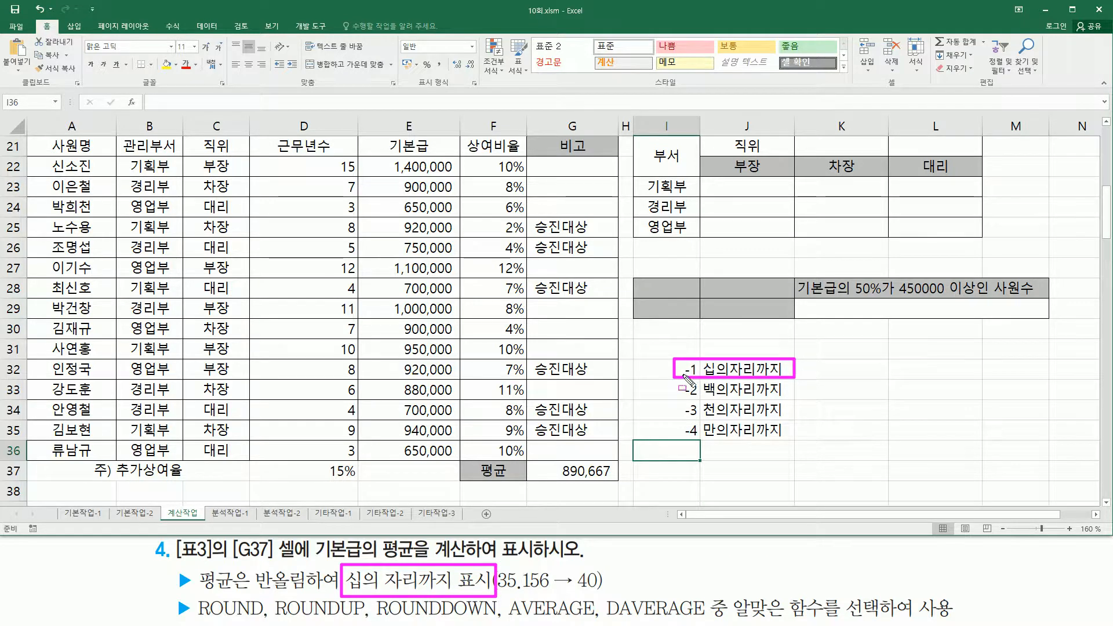
key(Escape)
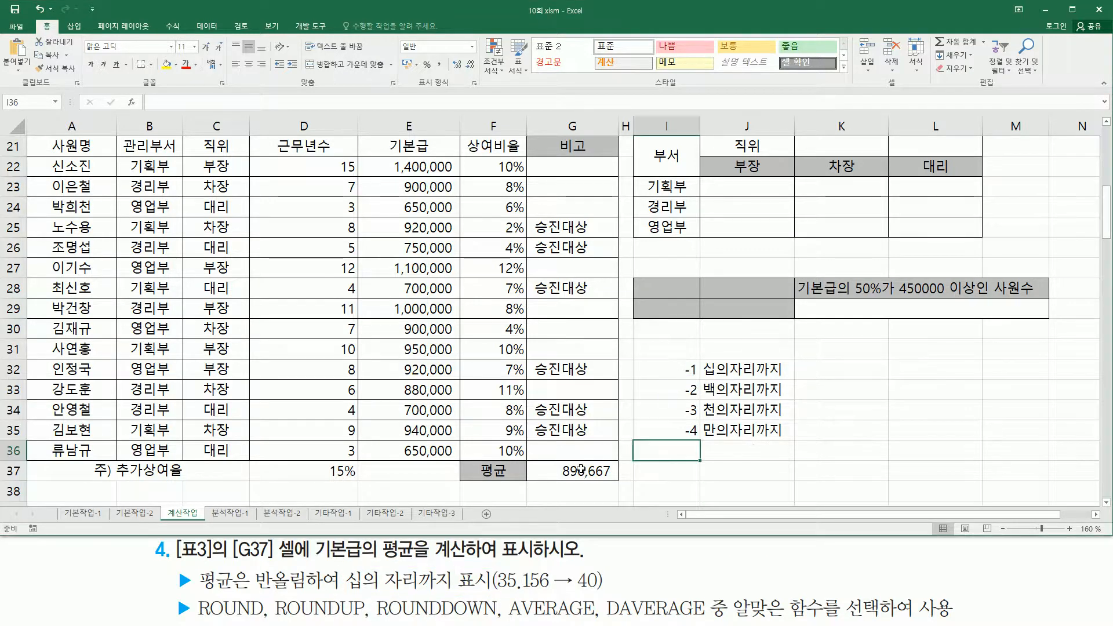
click(567, 467)
double_click(567, 467)
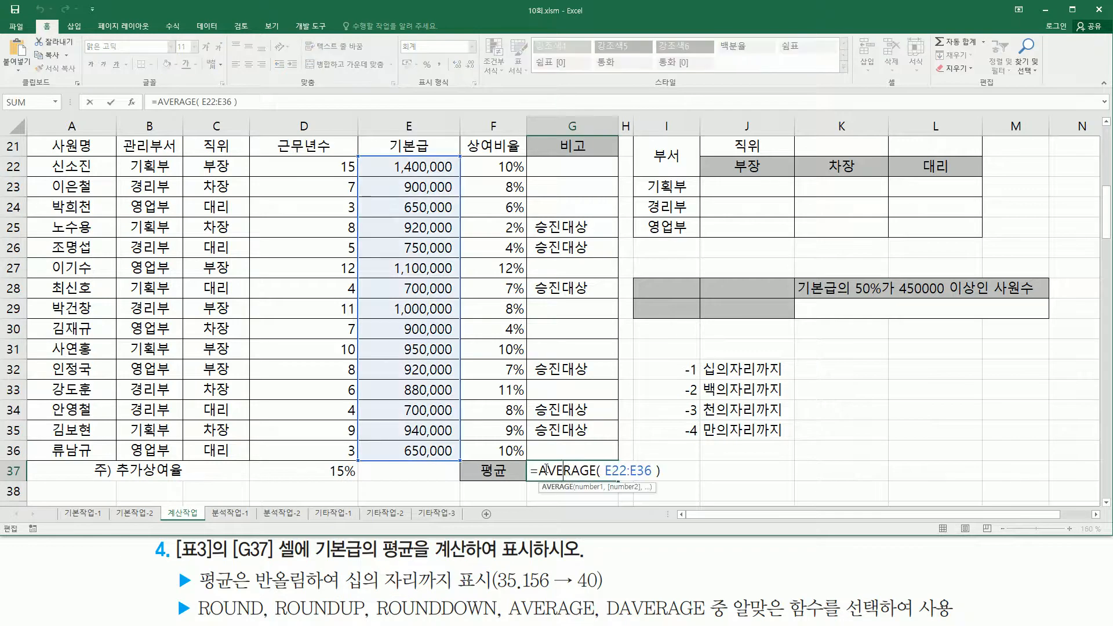
click(540, 469)
text(roun)
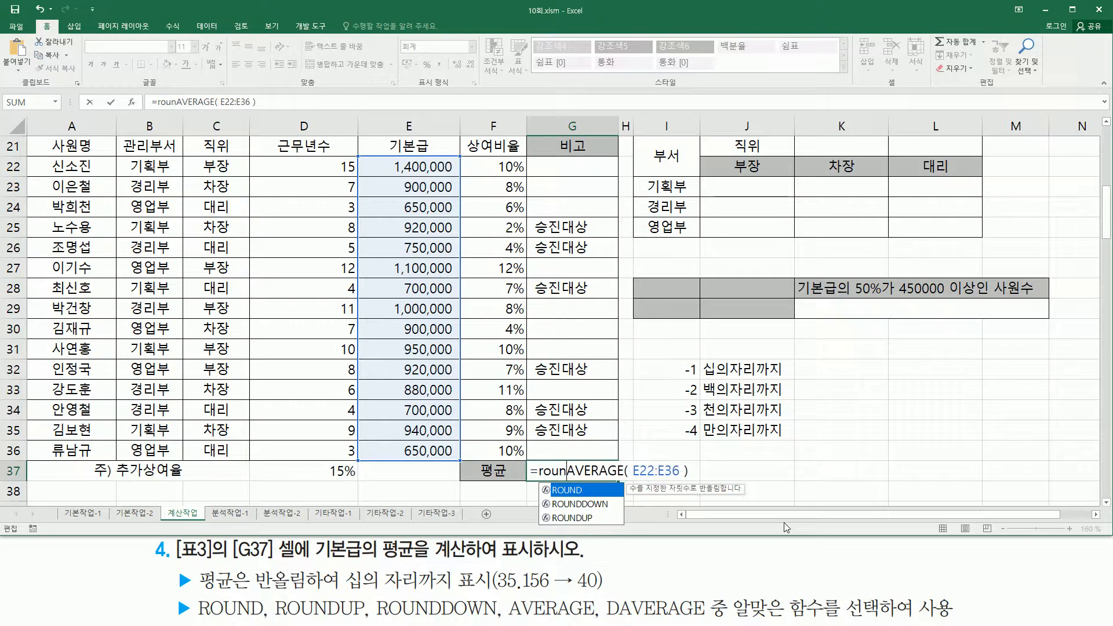
key(Tab)
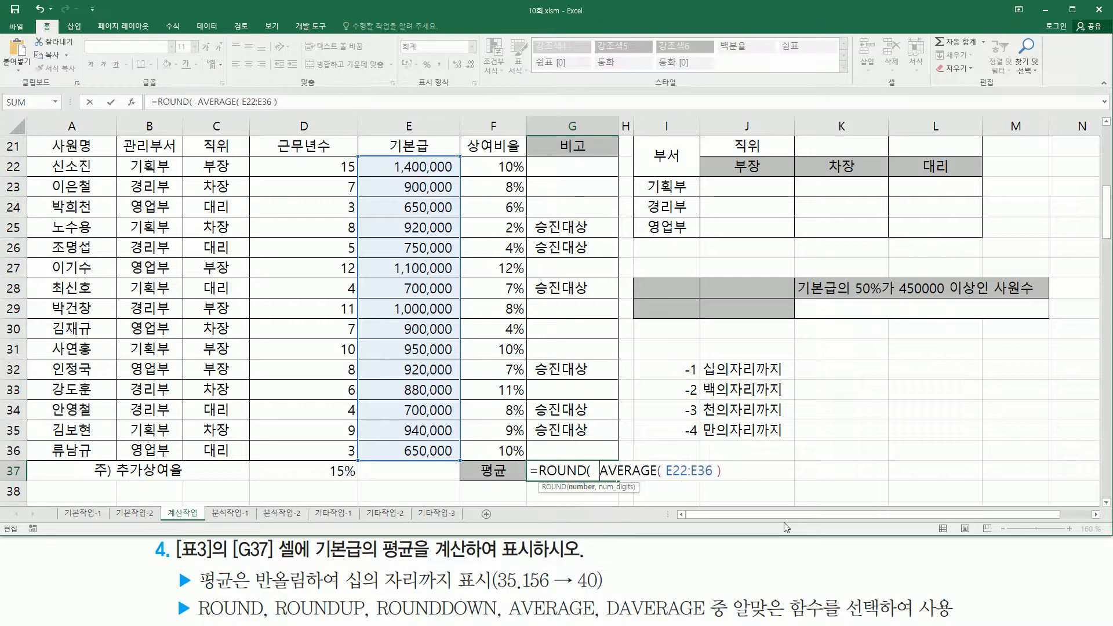
key(shift+End)
key(End)
text(,)
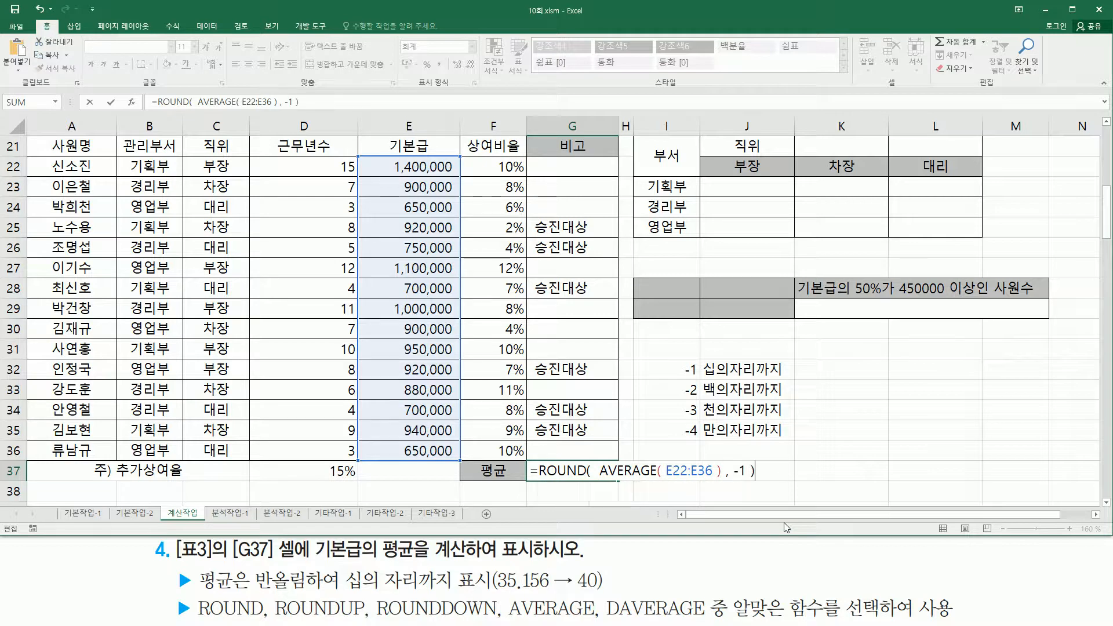
key(Return)
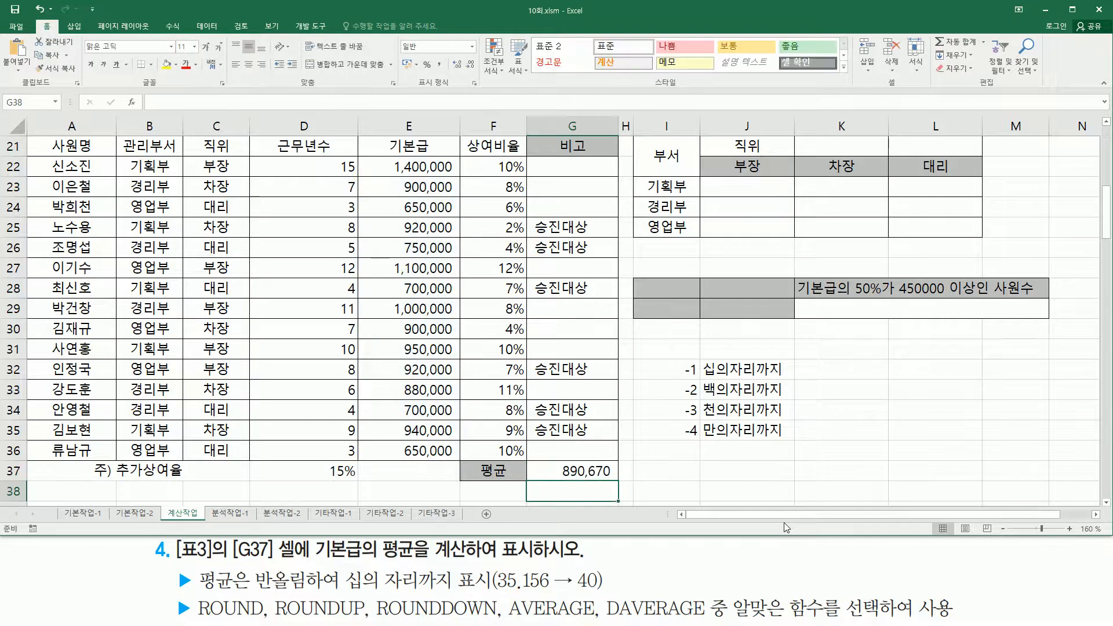
drag(560, 478, 624, 479)
click(597, 458)
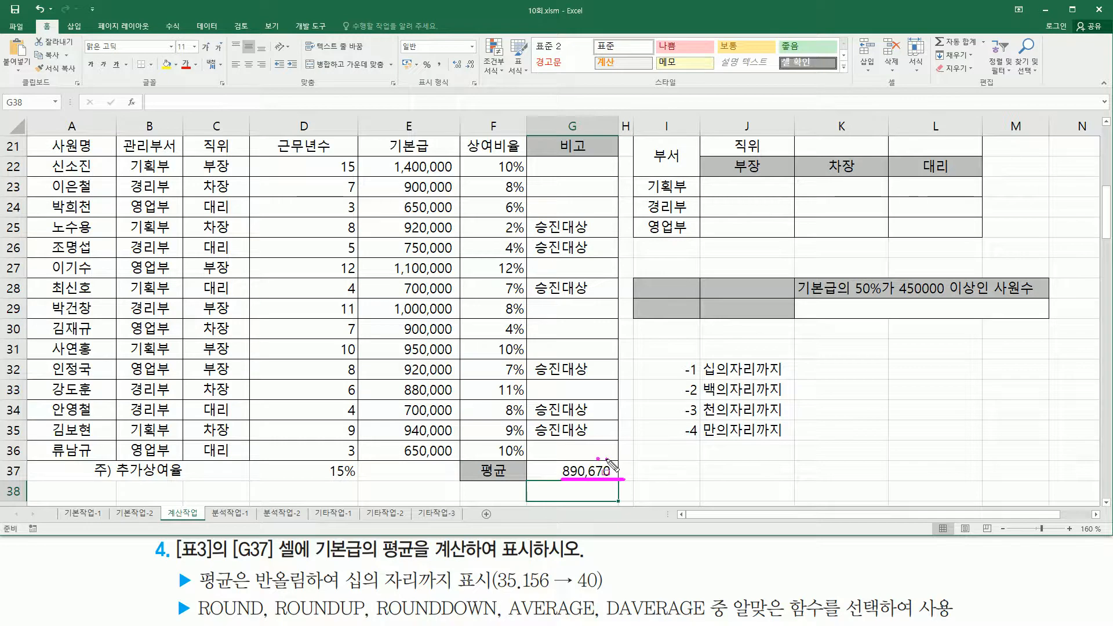
key(Escape)
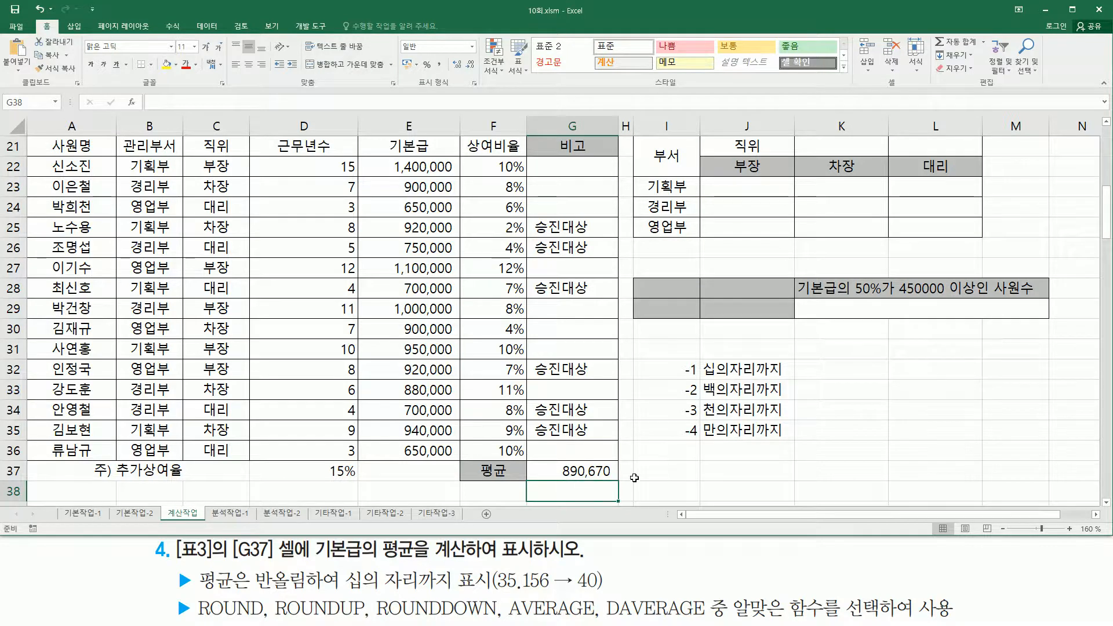
Step: Write the formula =ROUND( AVERAGE( E22:E36 ), -1 ) as visible text in cell I37 beside the average
click(656, 471)
text(=ROUND( AVERAGE( E22:E36 ), -1 ))
key(Return)
click(969, 389)
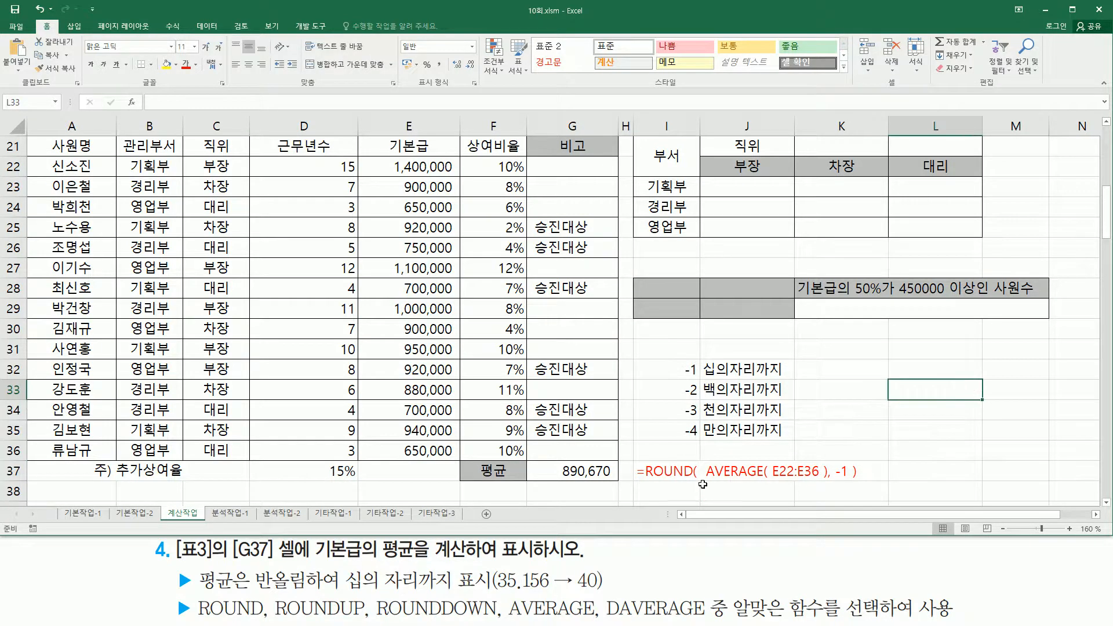
Step: Review the AVERAGE and ROUND parts of the formula in I37 against task 4's tens-place requirement and the digit notes in I32:J35
drag(705, 481, 819, 480)
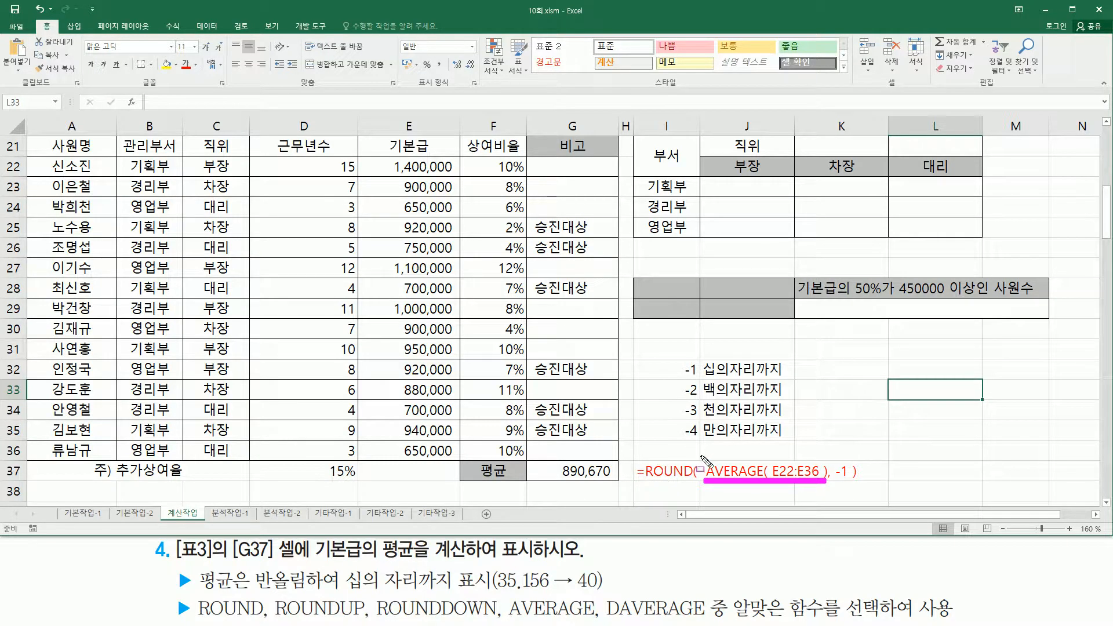
drag(705, 453, 826, 483)
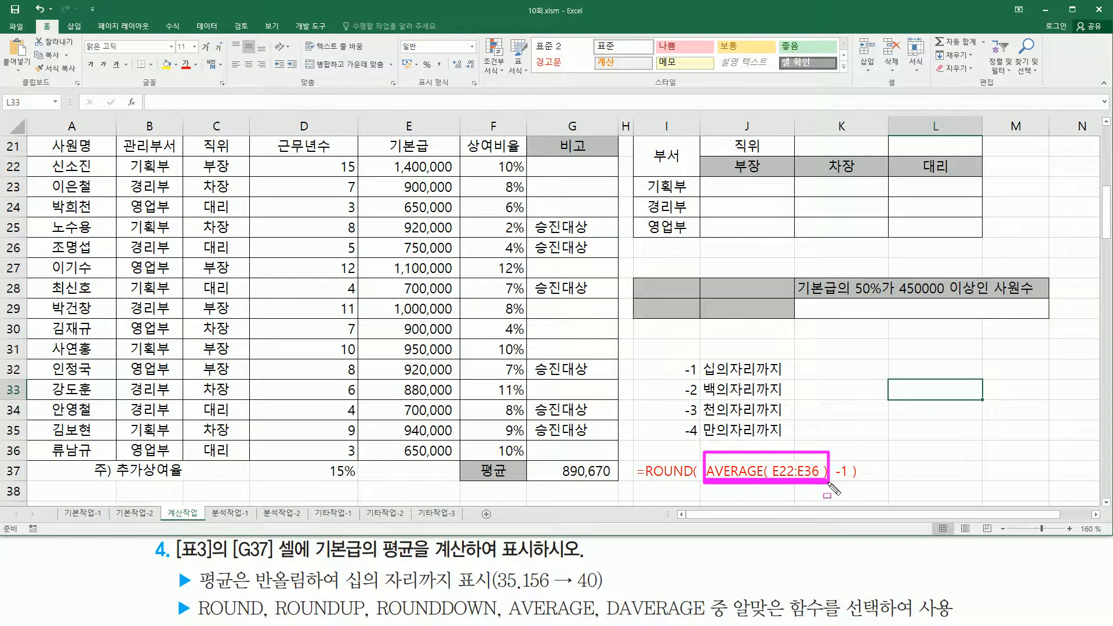
drag(646, 483, 695, 483)
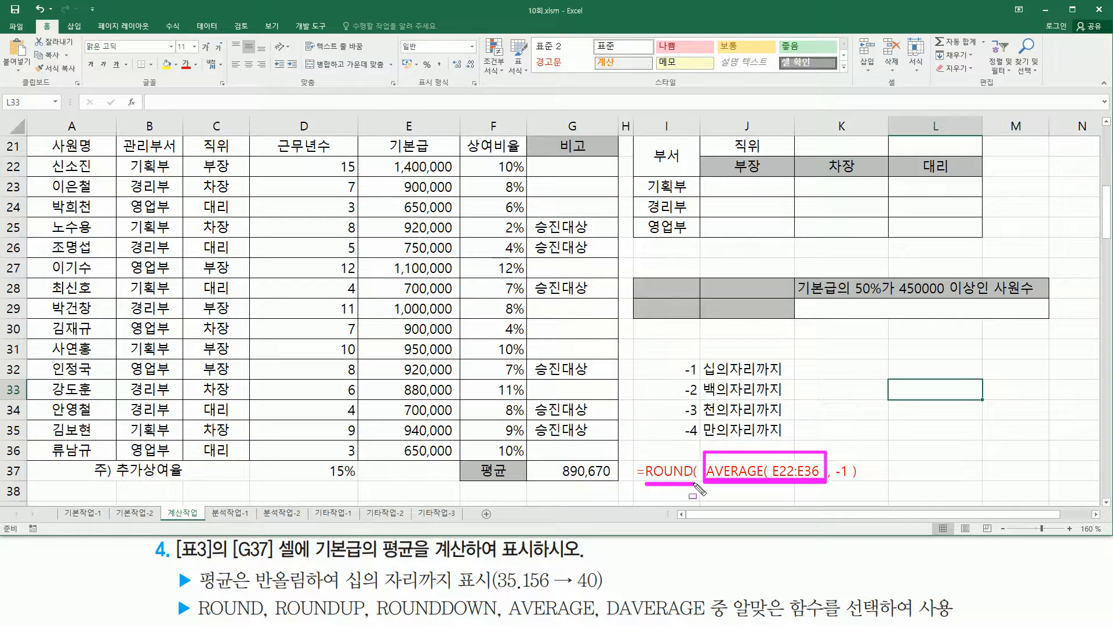
drag(348, 591, 490, 590)
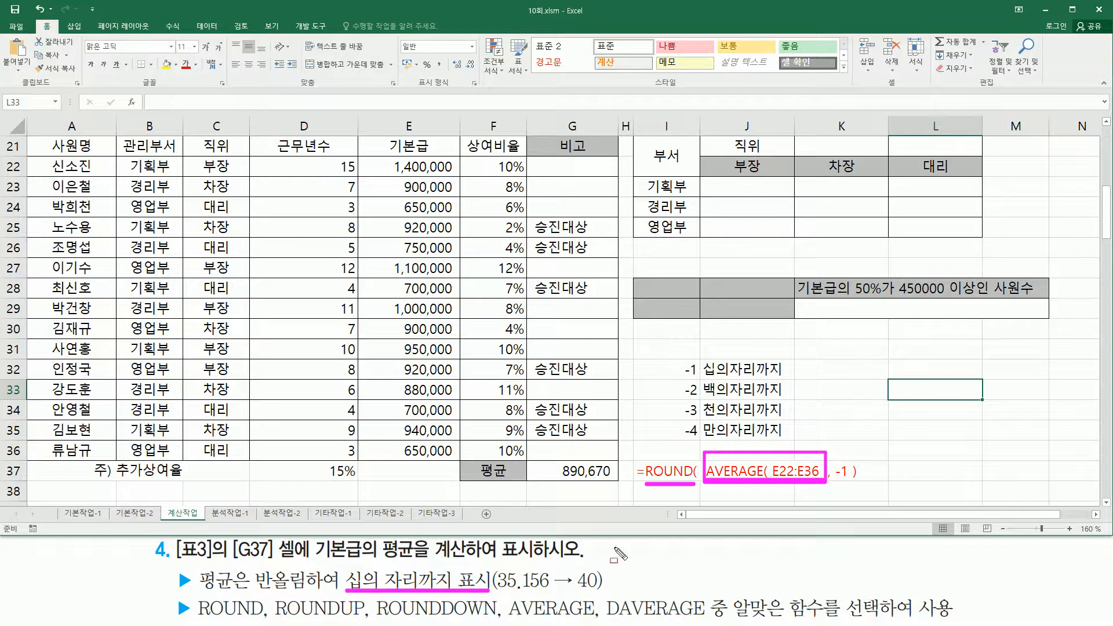
drag(835, 480, 845, 479)
key(Escape)
mouse_move(636, 358)
mouse_down()
mouse_move(728, 434)
mouse_move(797, 446)
mouse_up()
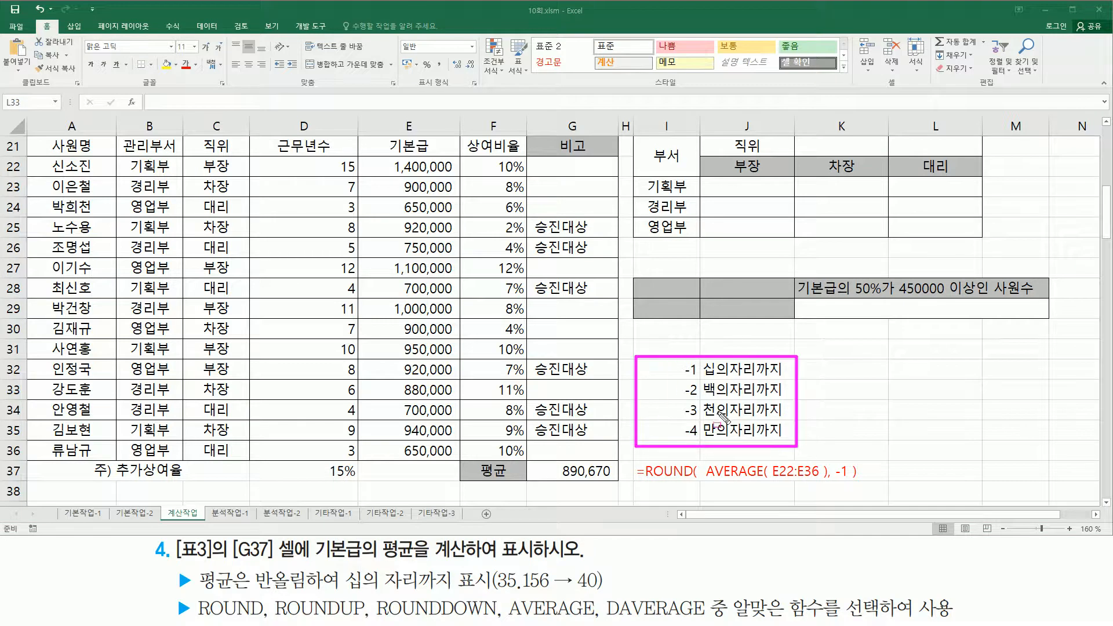
key(Escape)
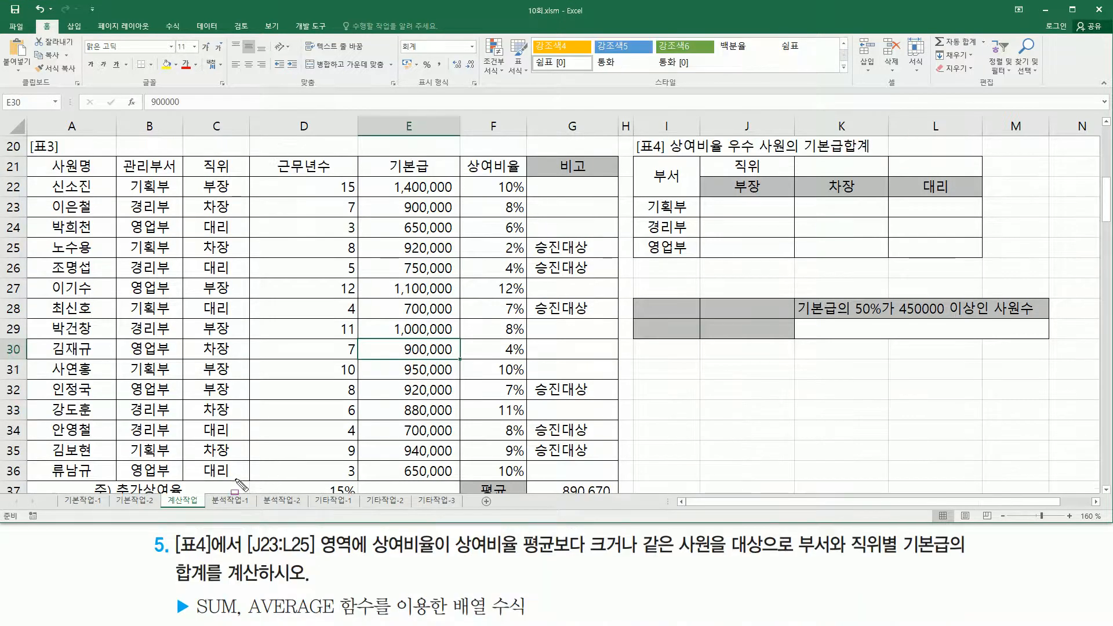
Step: Examine task 5's target range J23:L25, 상여비율 condition, 기본급 sum and AVERAGE requirement against 표3 and 표4
drag(171, 529, 246, 560)
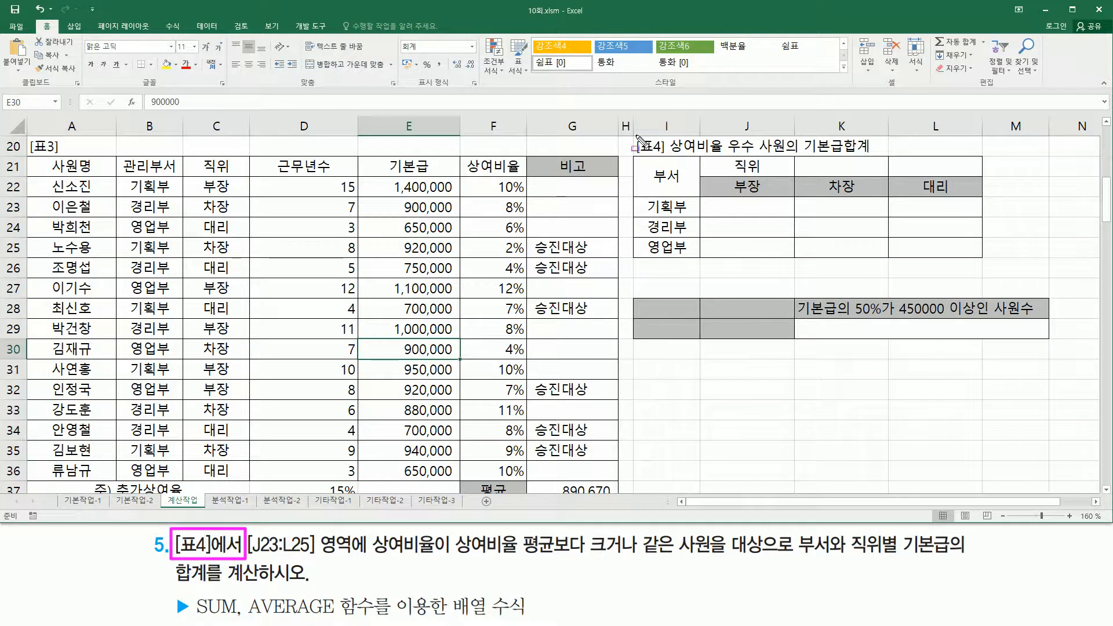
mouse_move(634, 135)
mouse_down()
mouse_move(633, 200)
mouse_move(992, 268)
mouse_up()
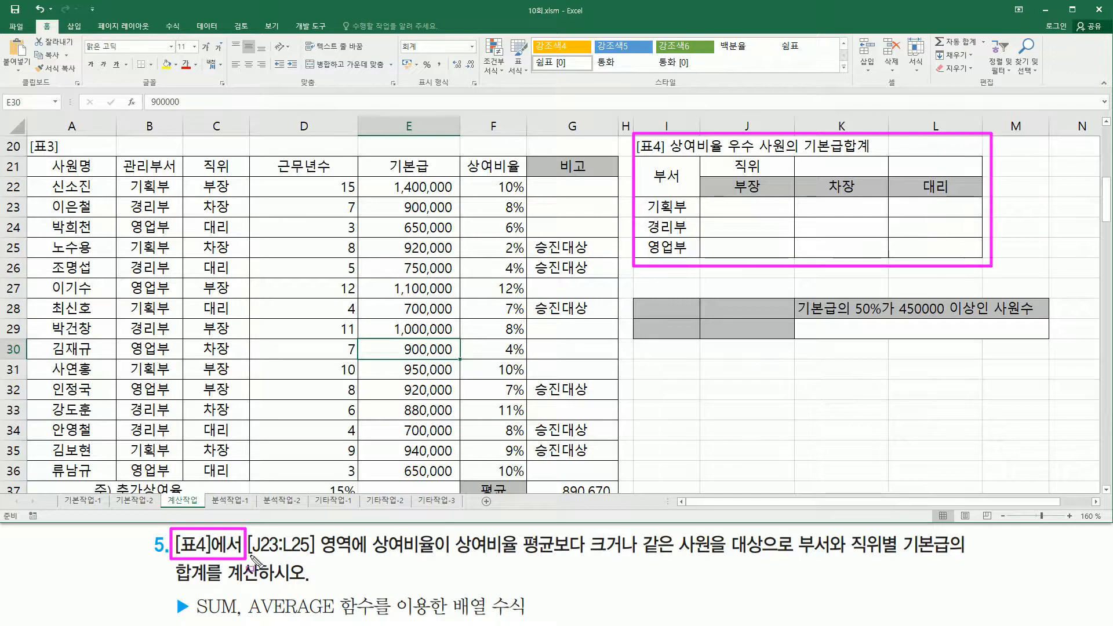
drag(249, 555, 352, 558)
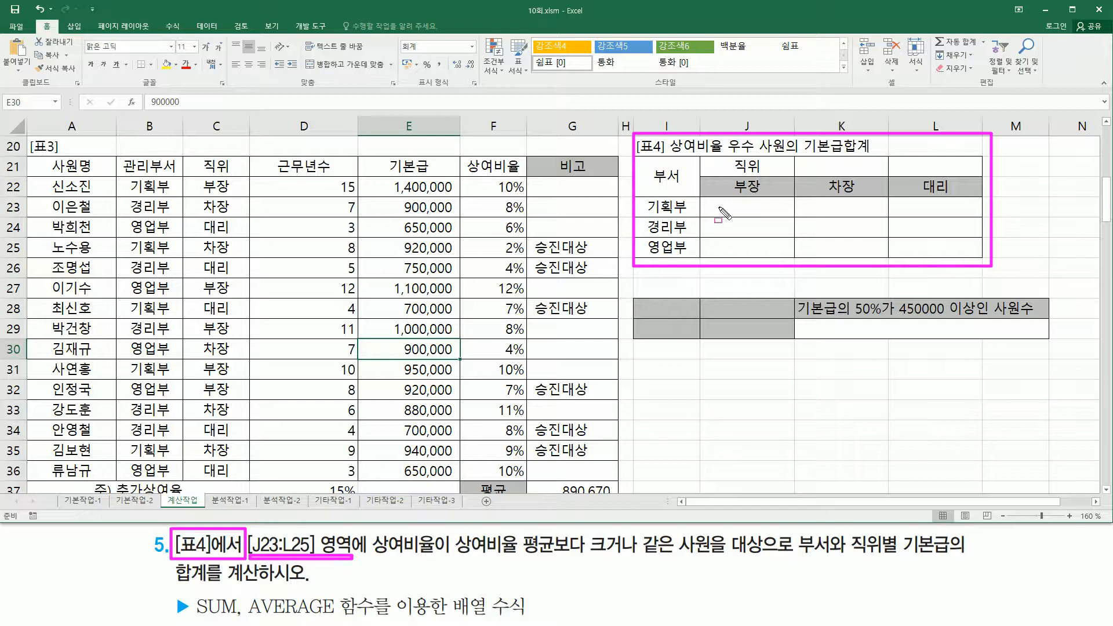
drag(717, 203, 965, 257)
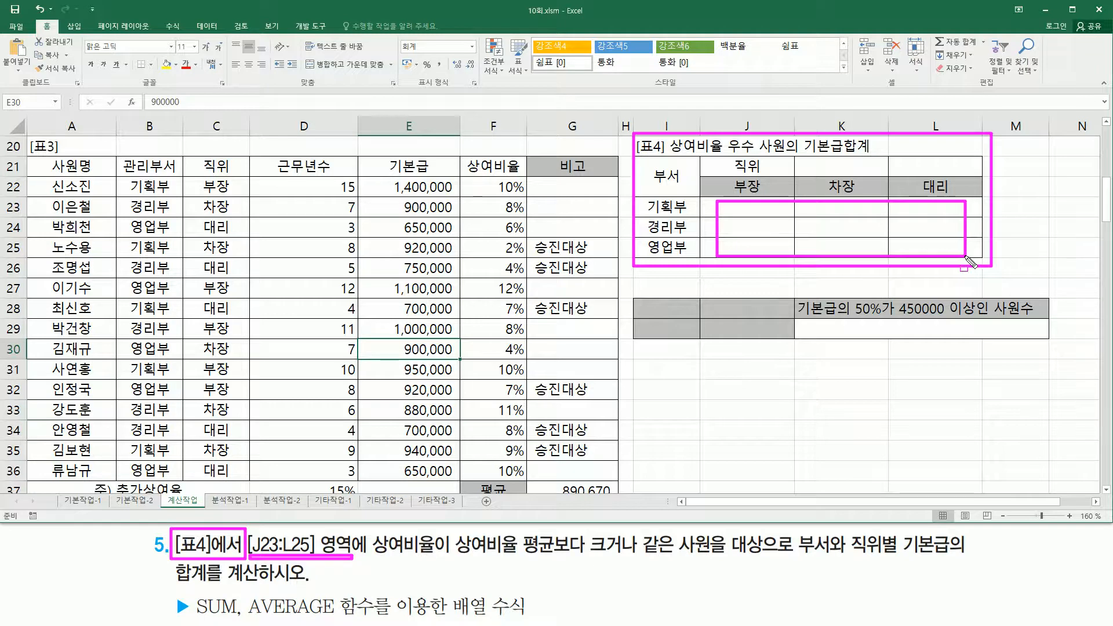
mouse_move(369, 558)
mouse_down()
mouse_move(436, 560)
mouse_move(435, 532)
mouse_up()
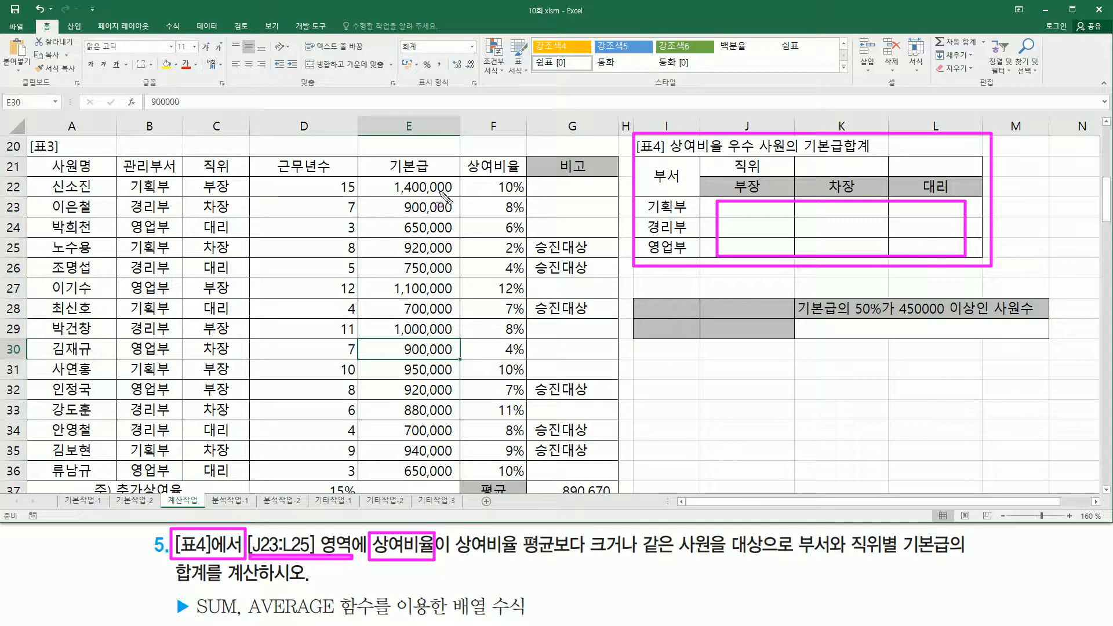
drag(464, 170, 523, 187)
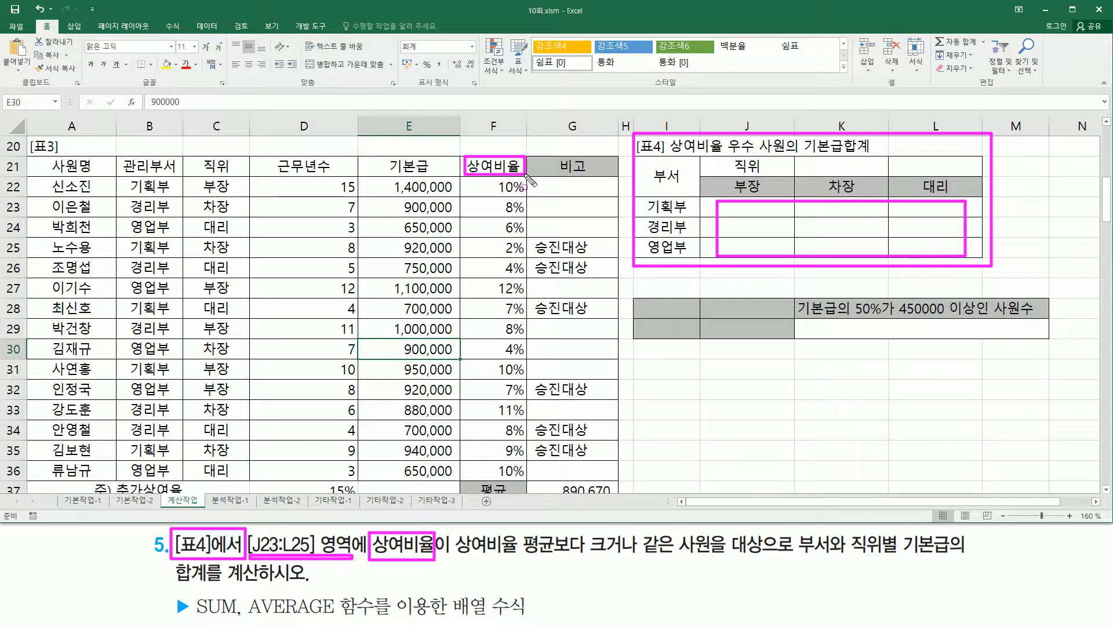
mouse_move(453, 559)
mouse_down()
mouse_move(552, 560)
mouse_move(557, 531)
mouse_move(668, 558)
mouse_up()
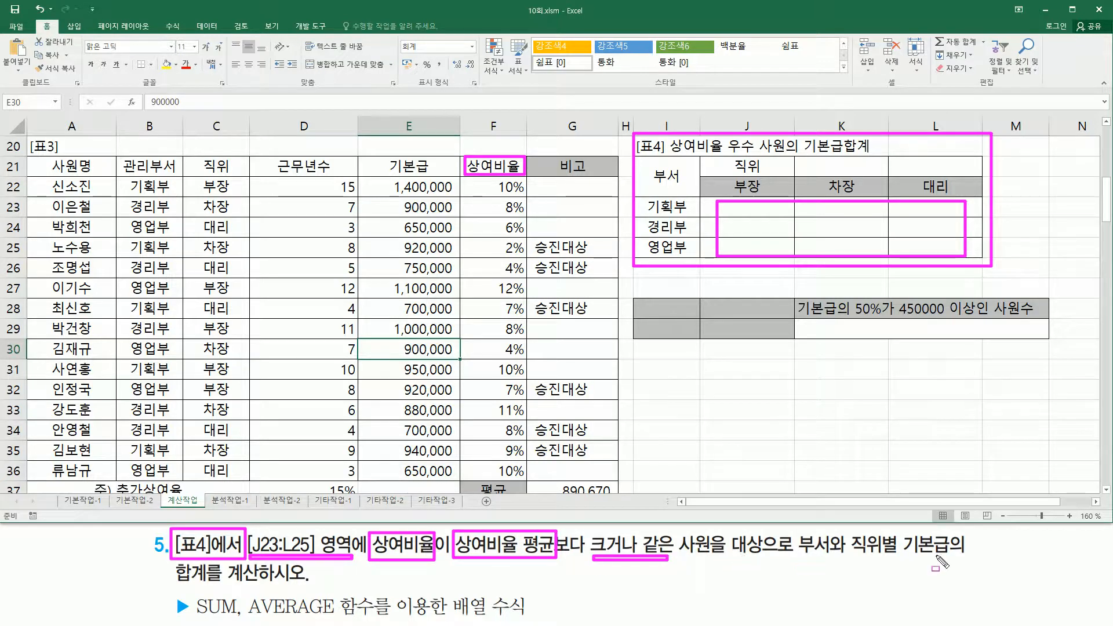
drag(910, 557, 964, 558)
drag(177, 584, 214, 584)
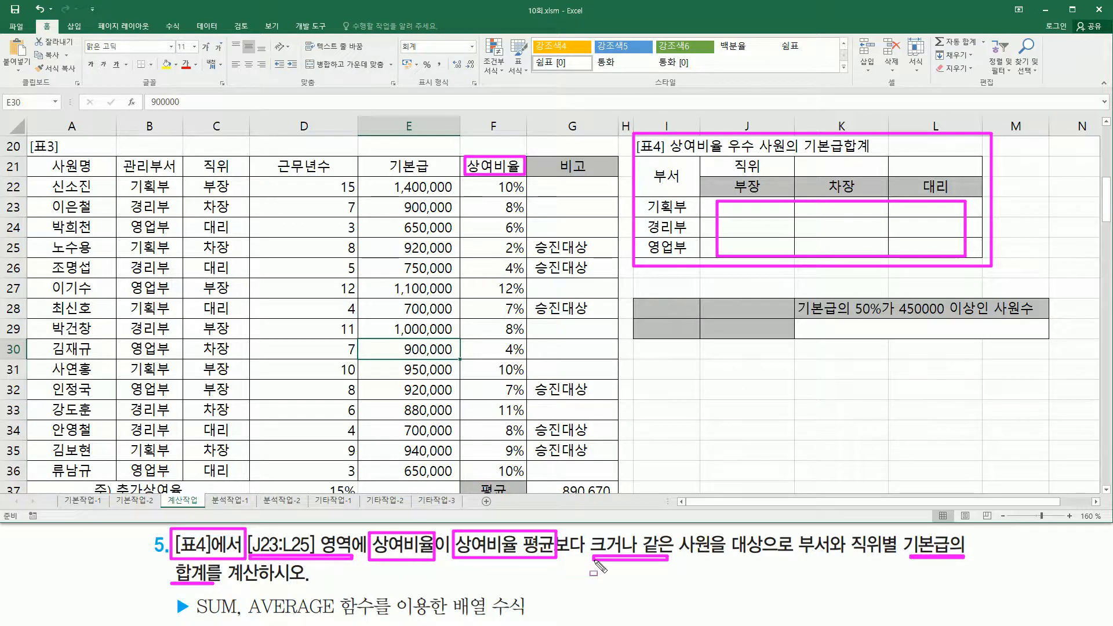
mouse_move(253, 597)
mouse_down()
mouse_move(284, 615)
mouse_move(339, 621)
mouse_up()
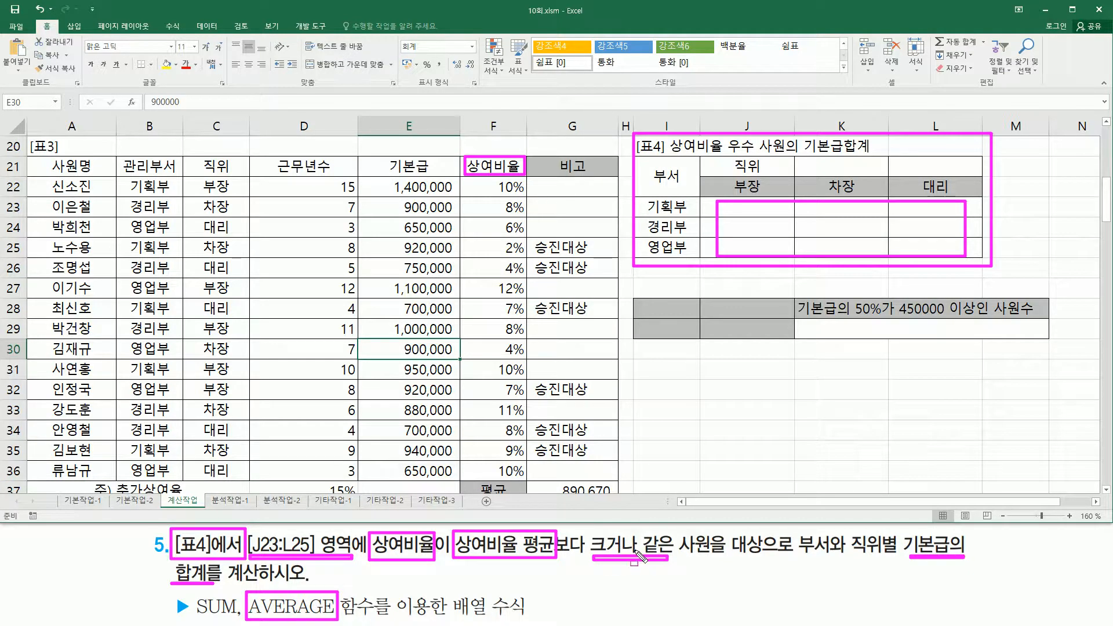
key(Escape)
Step: Examine which 부서, 직위 and 상여비율 conditions apply to the 기본급 sum in cell J23
drag(722, 199, 774, 216)
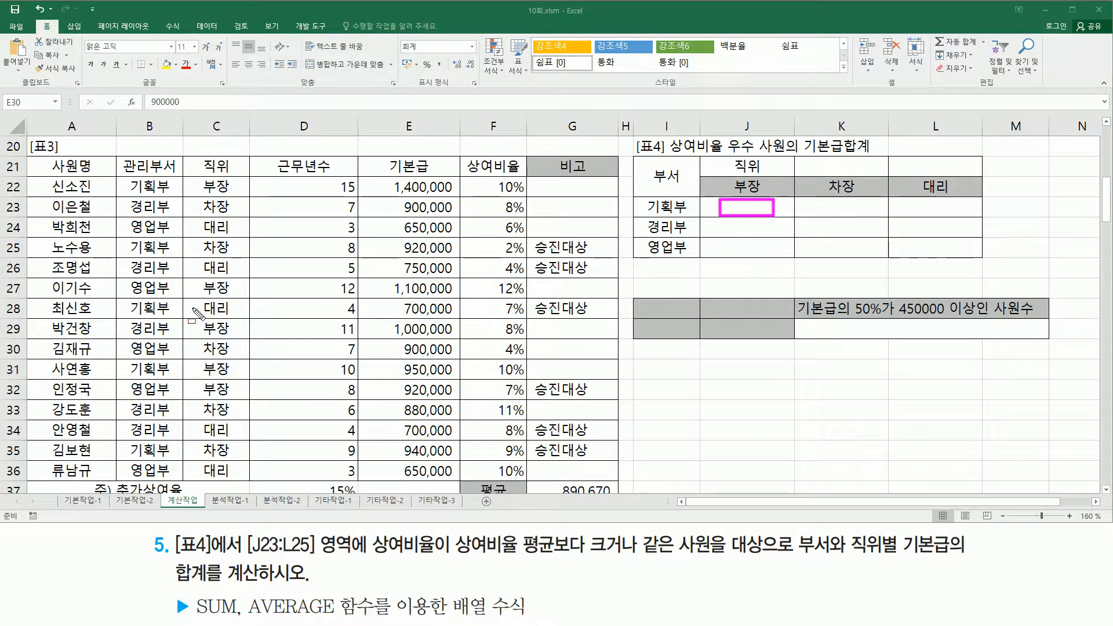
mouse_move(642, 197)
mouse_down()
mouse_move(643, 217)
mouse_move(690, 196)
mouse_move(691, 218)
mouse_up()
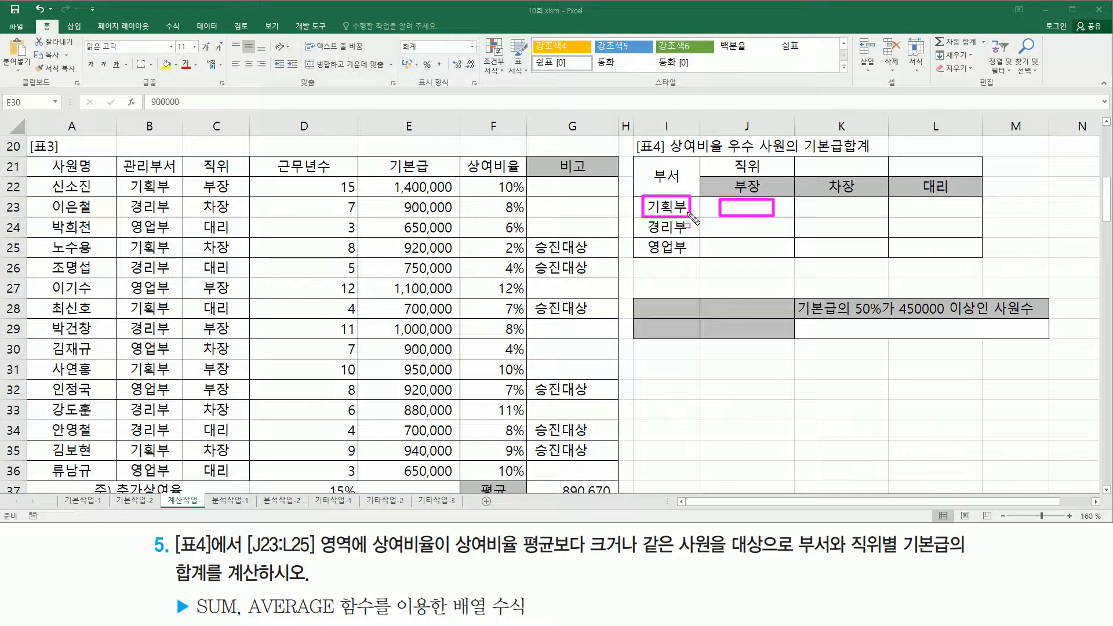
drag(728, 178, 768, 195)
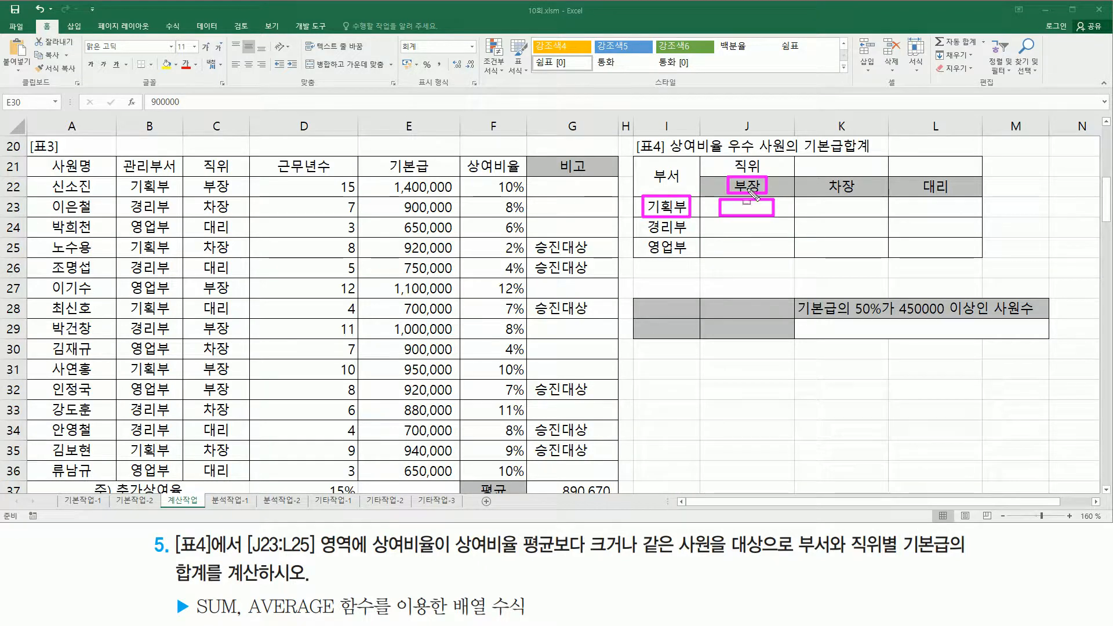
mouse_move(368, 559)
mouse_down()
mouse_move(677, 558)
mouse_move(676, 532)
mouse_up()
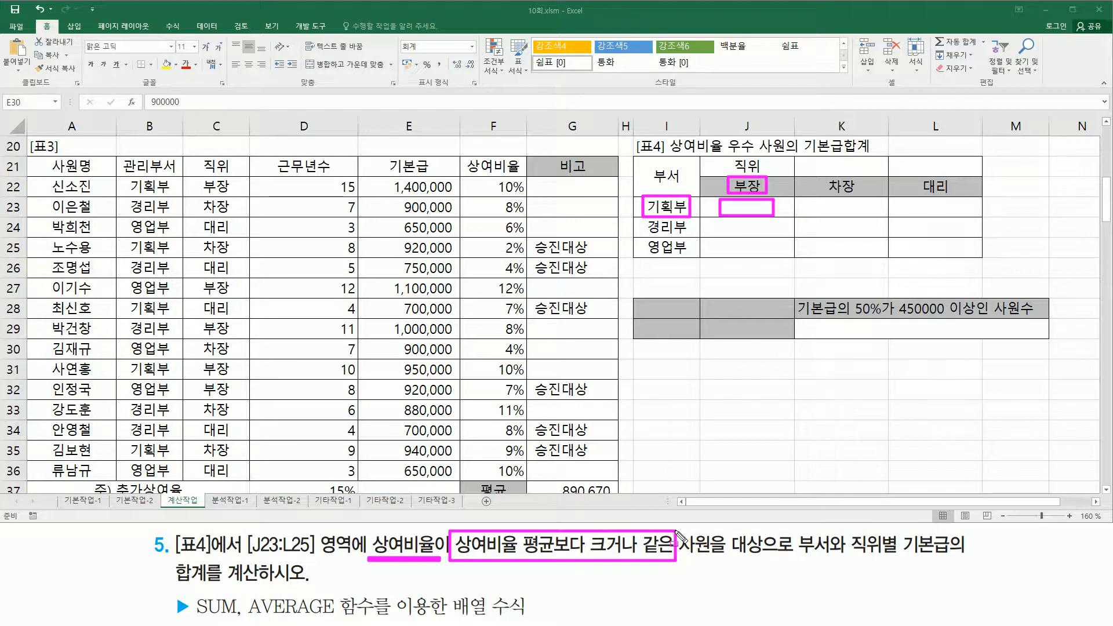
drag(900, 557, 962, 558)
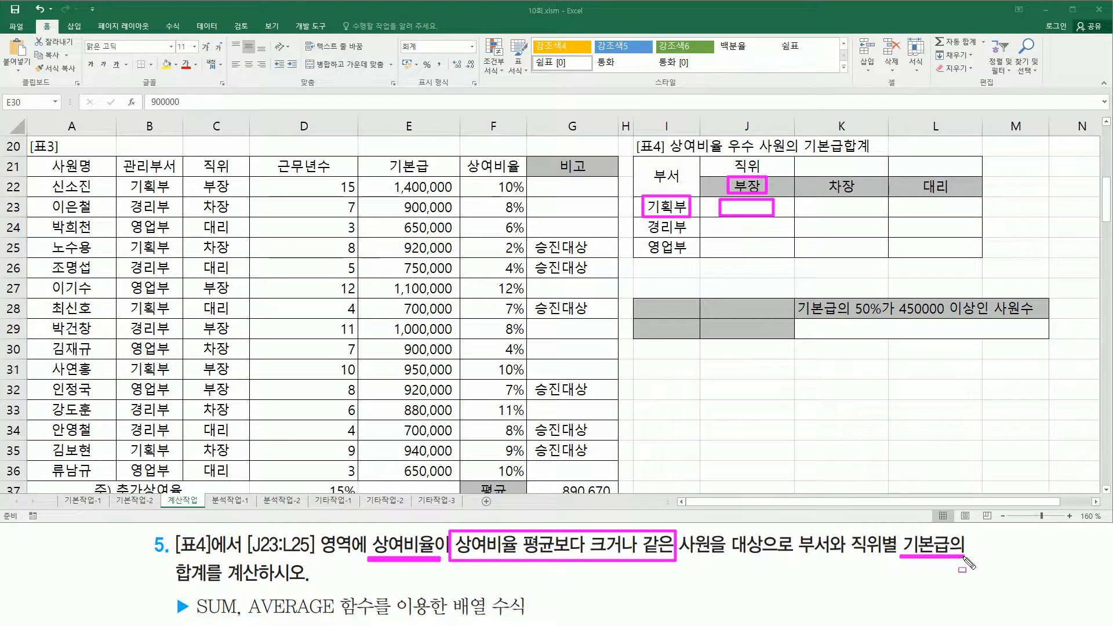
drag(171, 584, 222, 585)
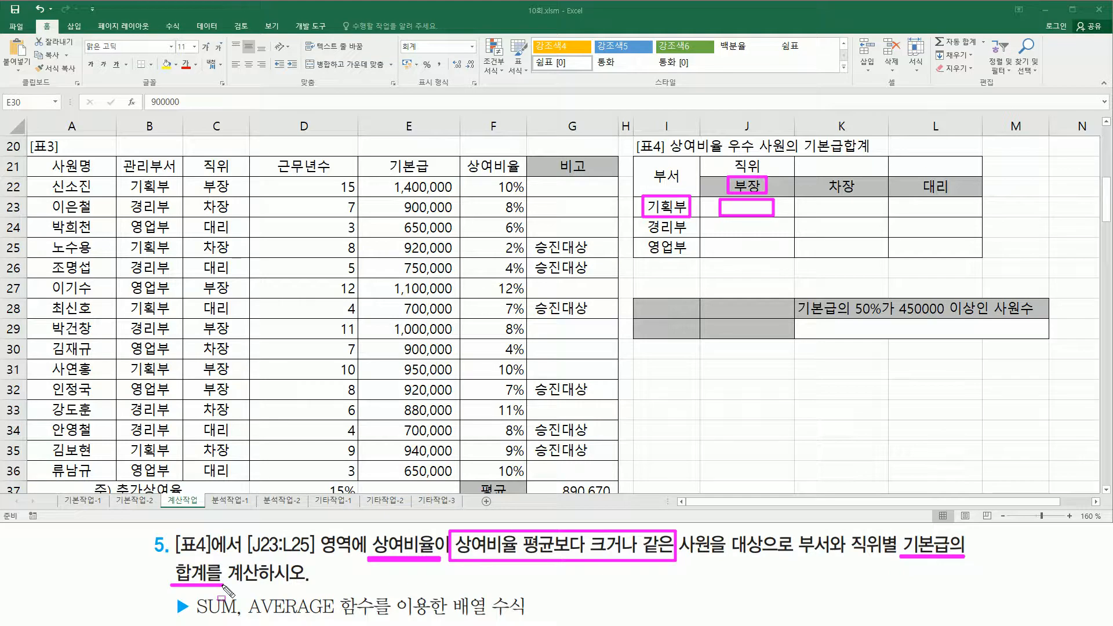
key(Escape)
Step: Write the outline sum( (부서) * (직위) * (상여비율) * (계산범위) ) as plain text in cell I31
click(670, 375)
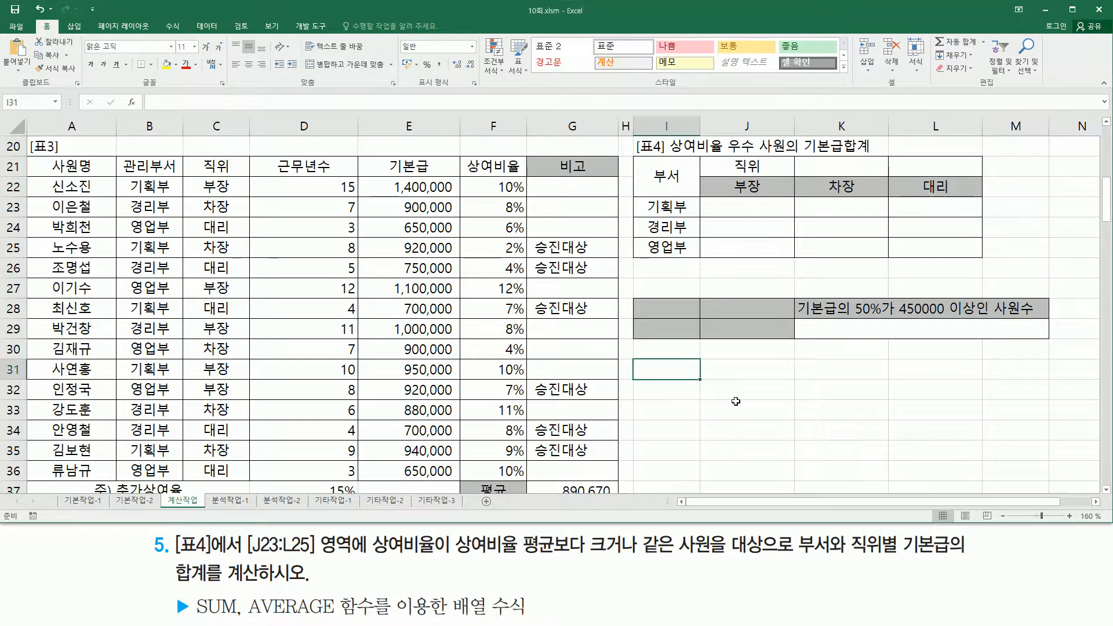
text(su)
text(( ()
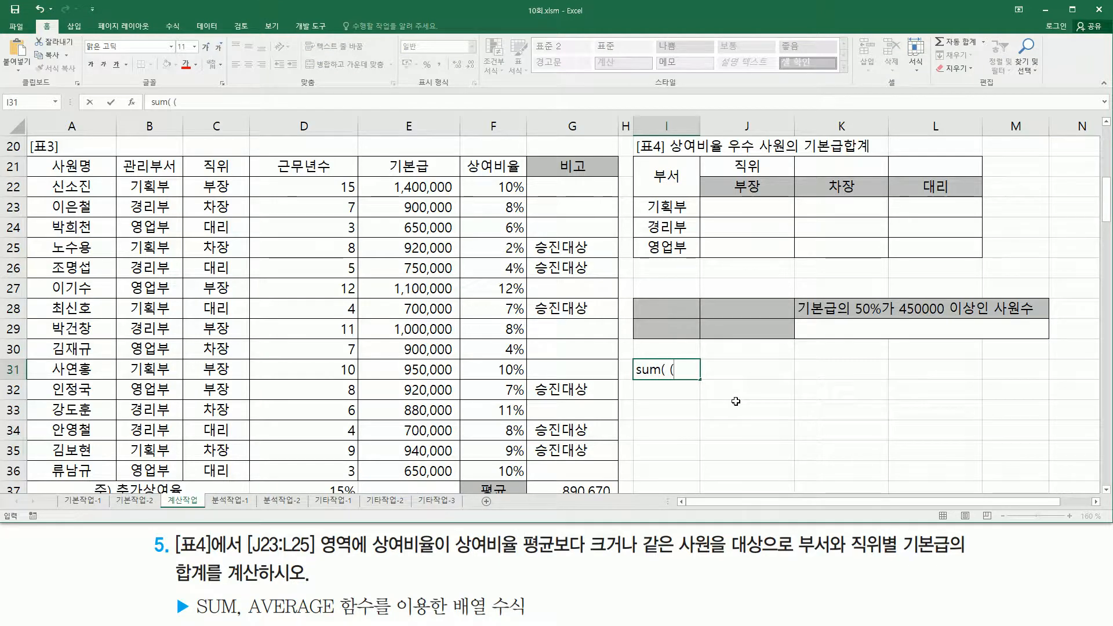
text(wh)
key(BackSpace)
key(BackSpace)
text(부서))
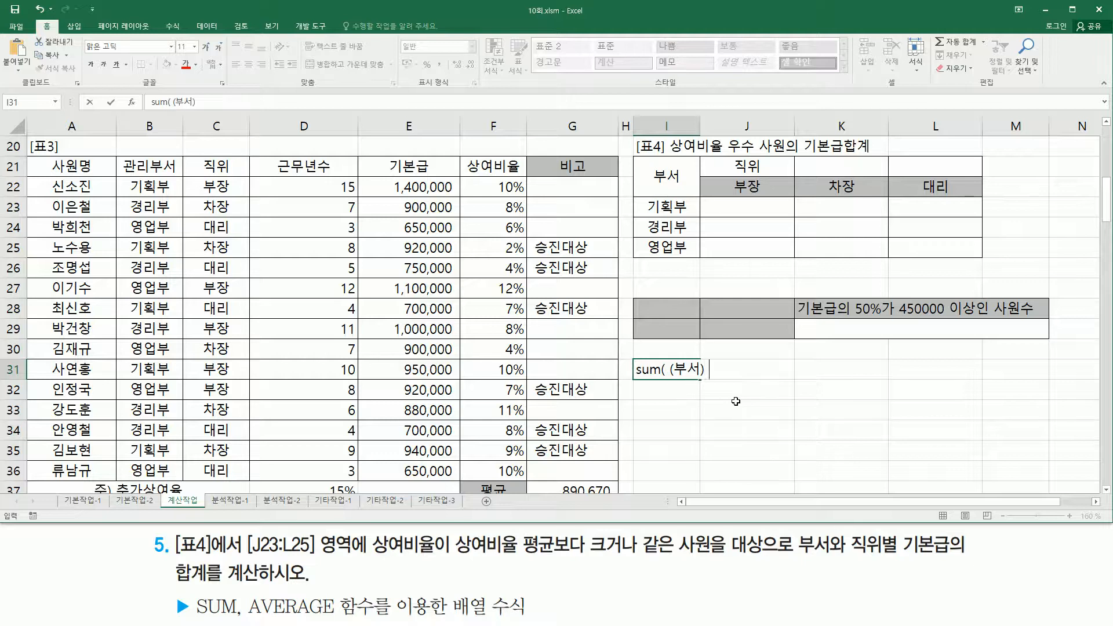
text( * (직위) * ()
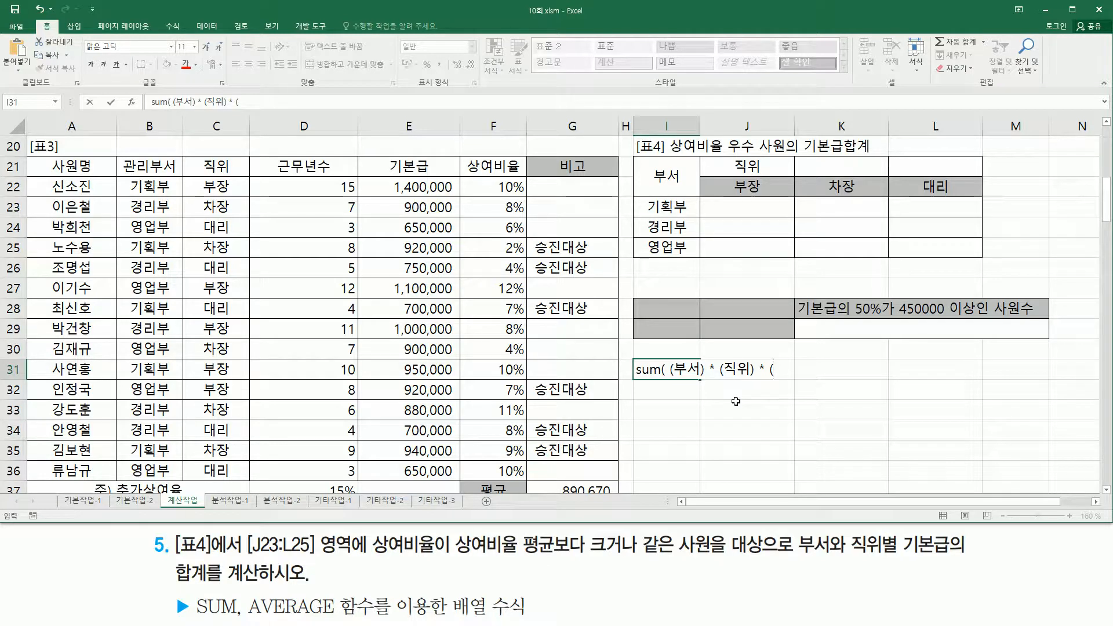
text(상여비율)
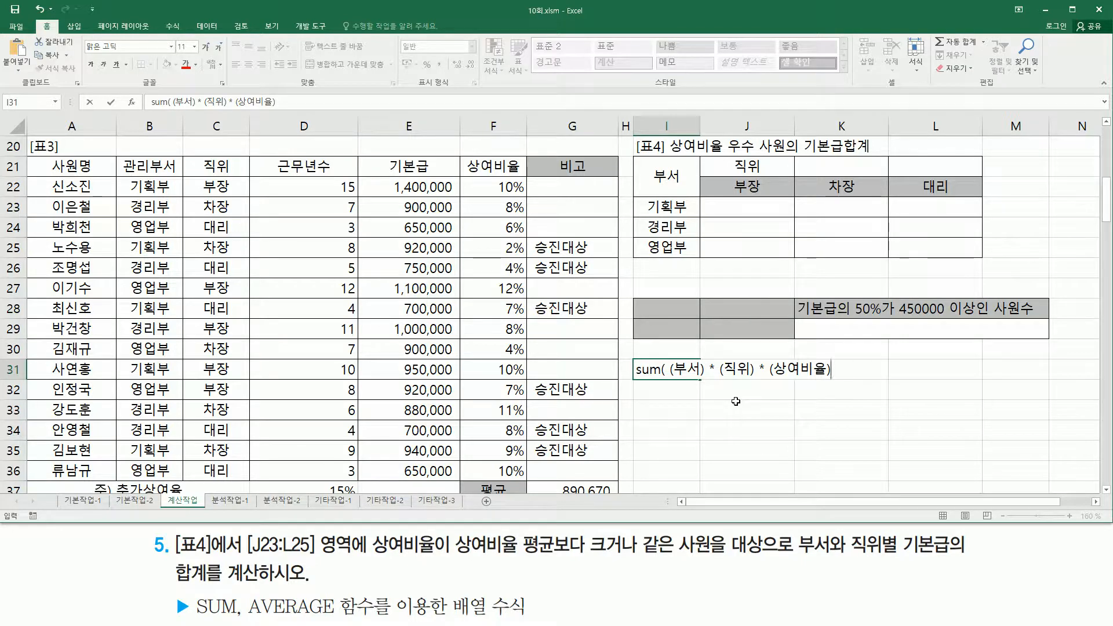
text(*)
text( (계)
text(산ㅂ)
text(범위))
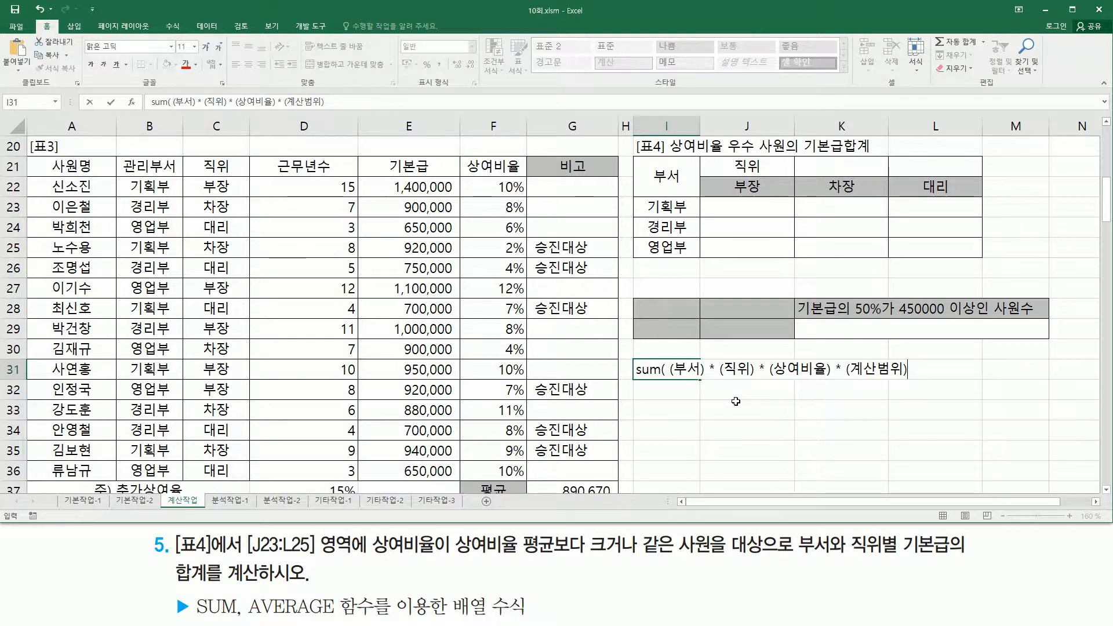
text( ))
key(Return)
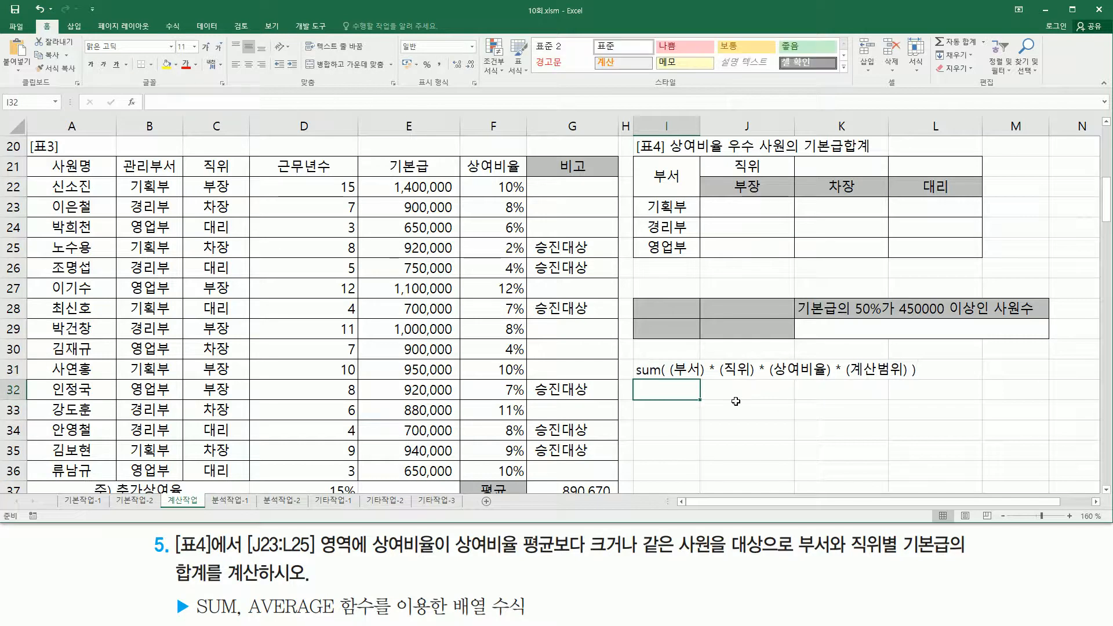
click(727, 431)
Step: Review the three condition parts and 계산범위 in the I31 outline against the 기본급 in task 5
mouse_move(674, 380)
mouse_down()
mouse_move(914, 381)
mouse_move(901, 378)
mouse_up()
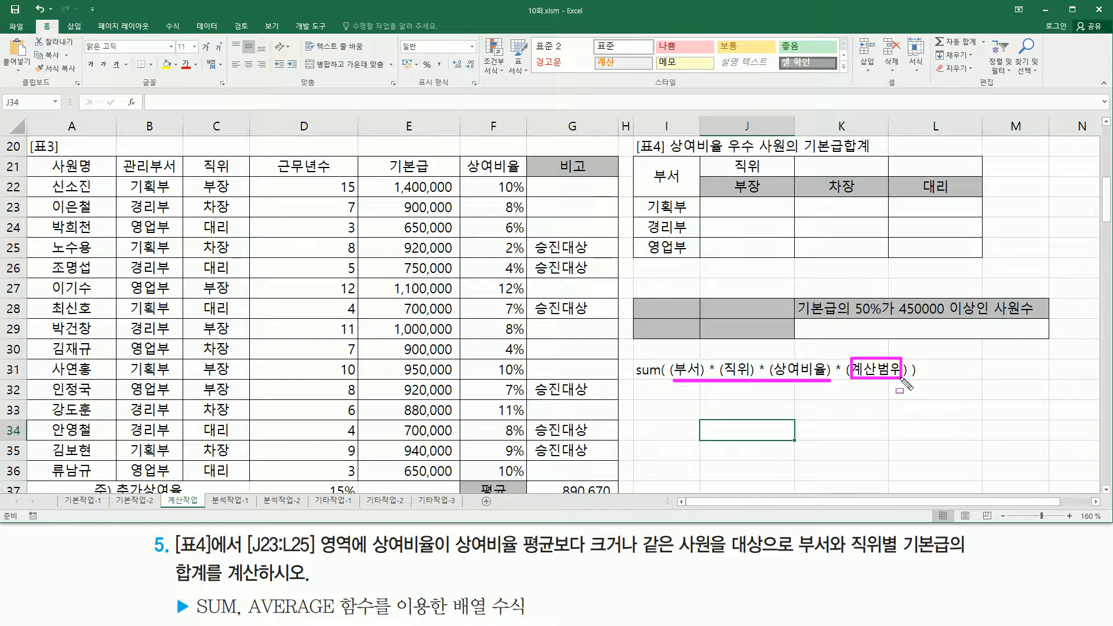
drag(904, 554, 949, 554)
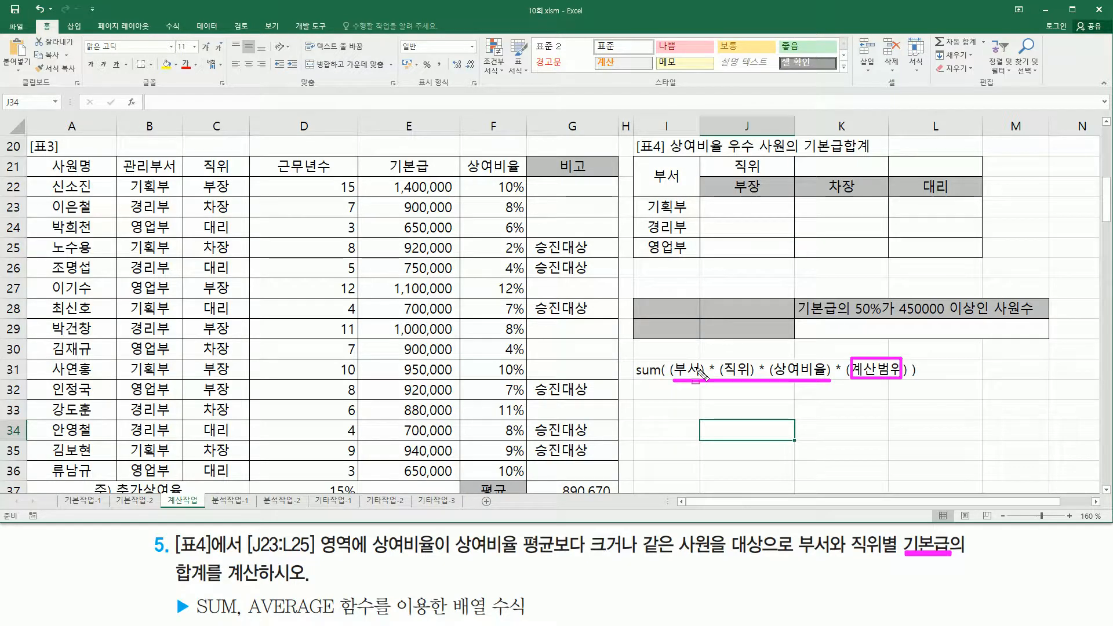
key(Escape)
Step: Enter the expression =AVERAGE(F22:F36) for the 상여비율 column in cell J23, keeping the cell in edit mode
click(729, 208)
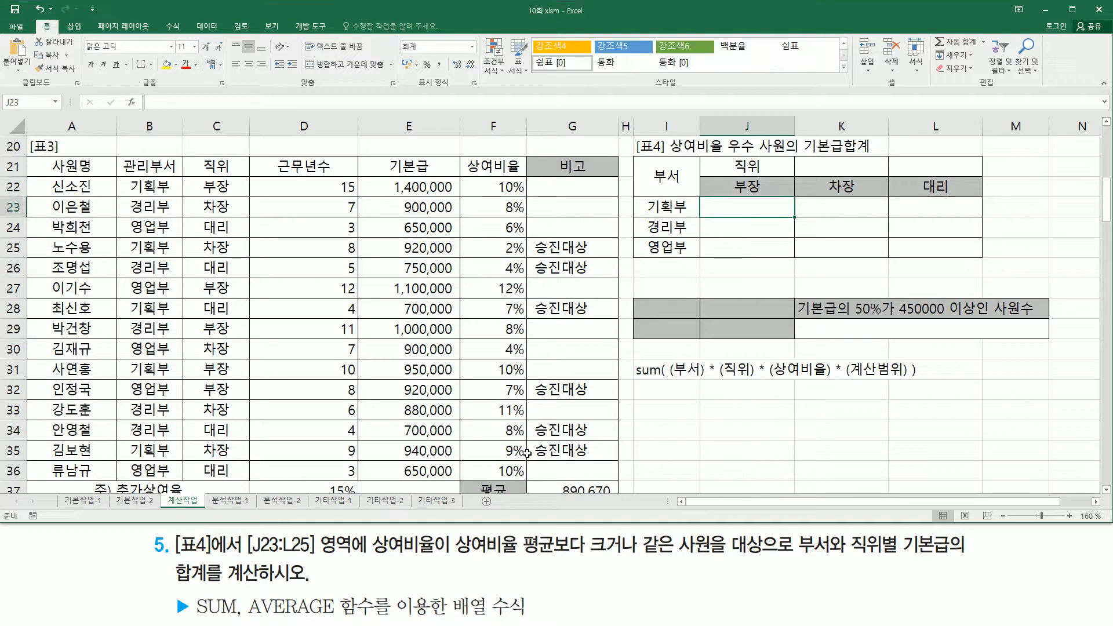
text(=avera)
key(Tab)
drag(501, 186, 502, 471)
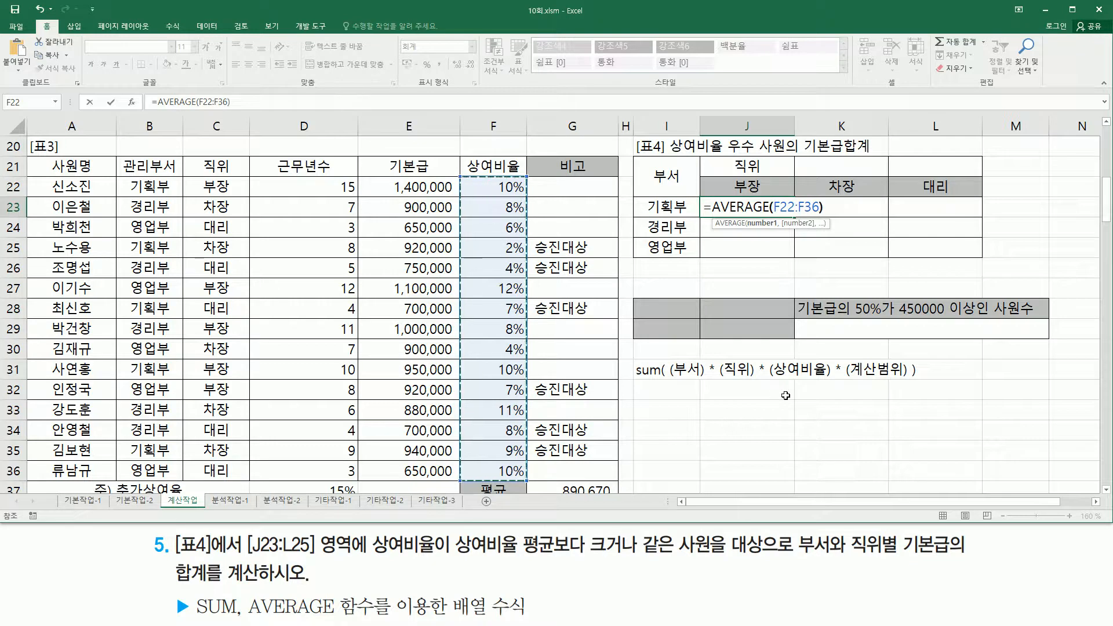
text())
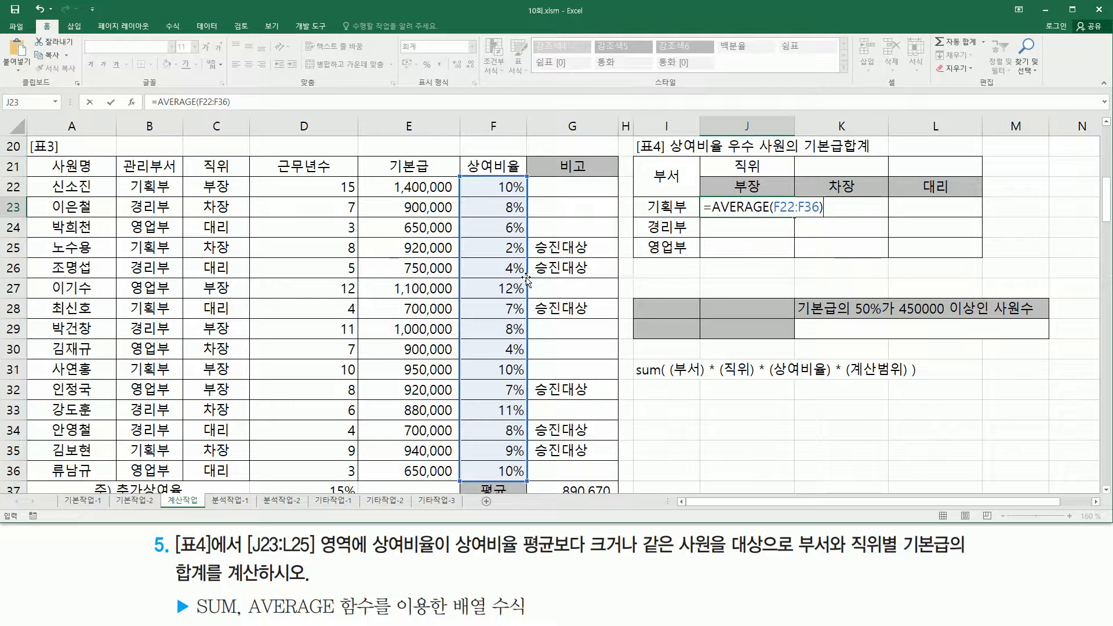
Step: Make the AVERAGE range absolute as $F$22:$F$36, and cut AVERAGE($F$22:$F$36) out of J23, leaving the equals sign
click(804, 212)
key(F4)
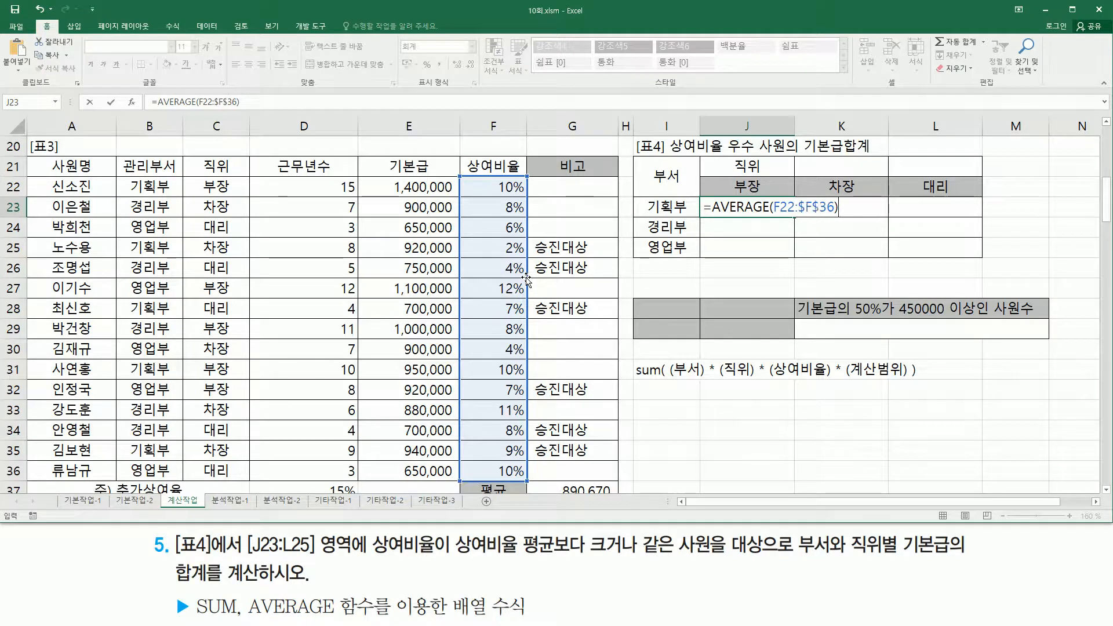
click(782, 209)
key(F4)
drag(856, 207, 887, 210)
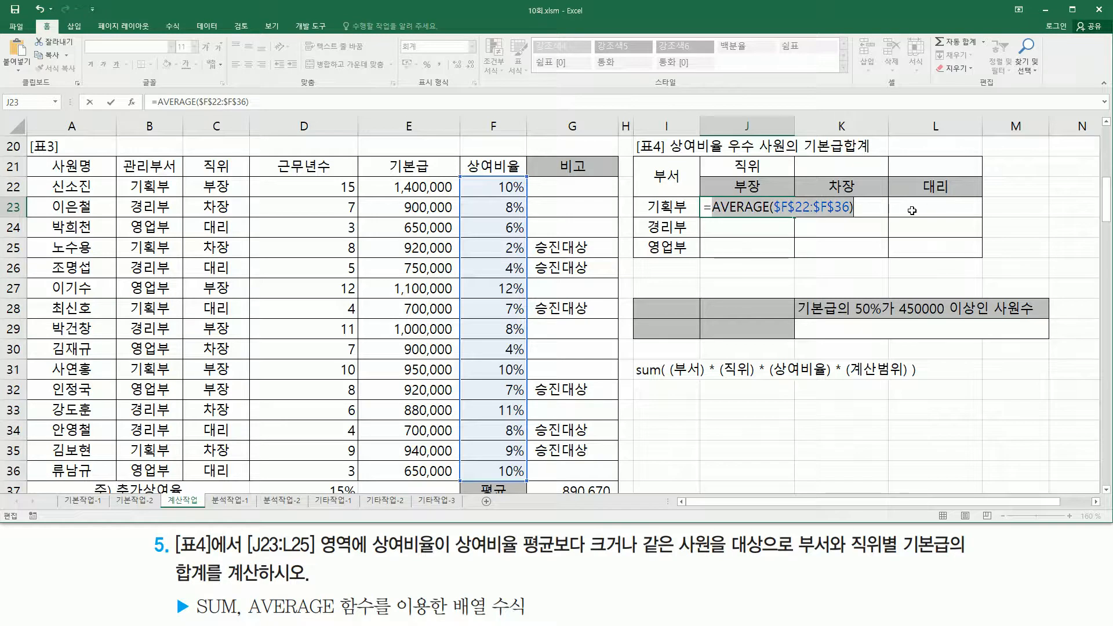
key(ctrl+x)
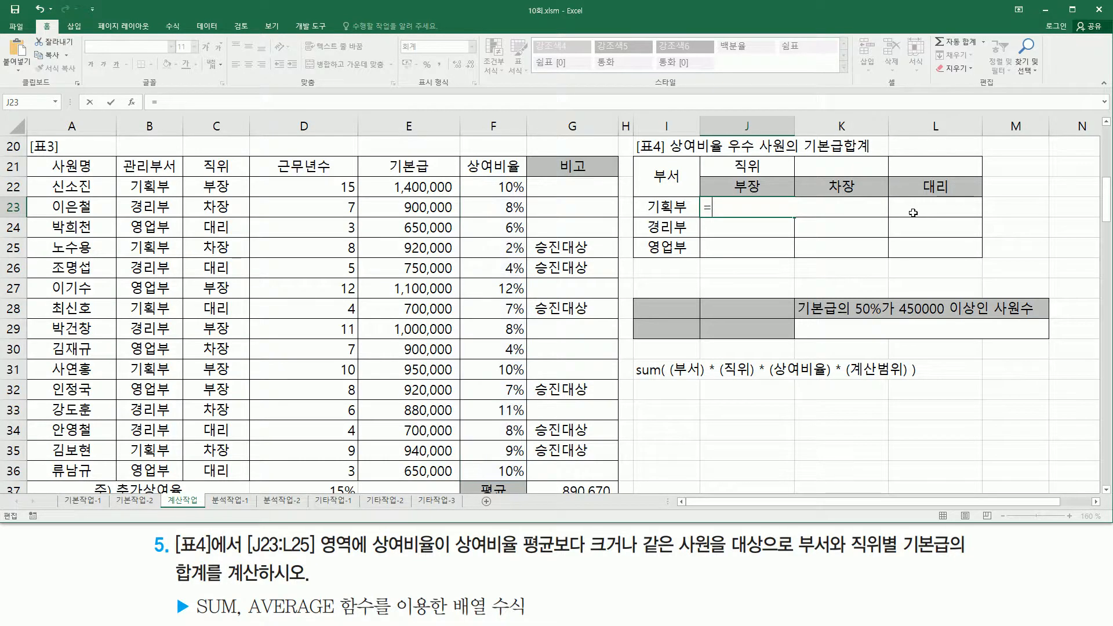
Step: Start the SUM formula in J23 with the 부서 condition (B22:B36=I23), followed by a multiplication sign and an opening parenthesis
text(sum)
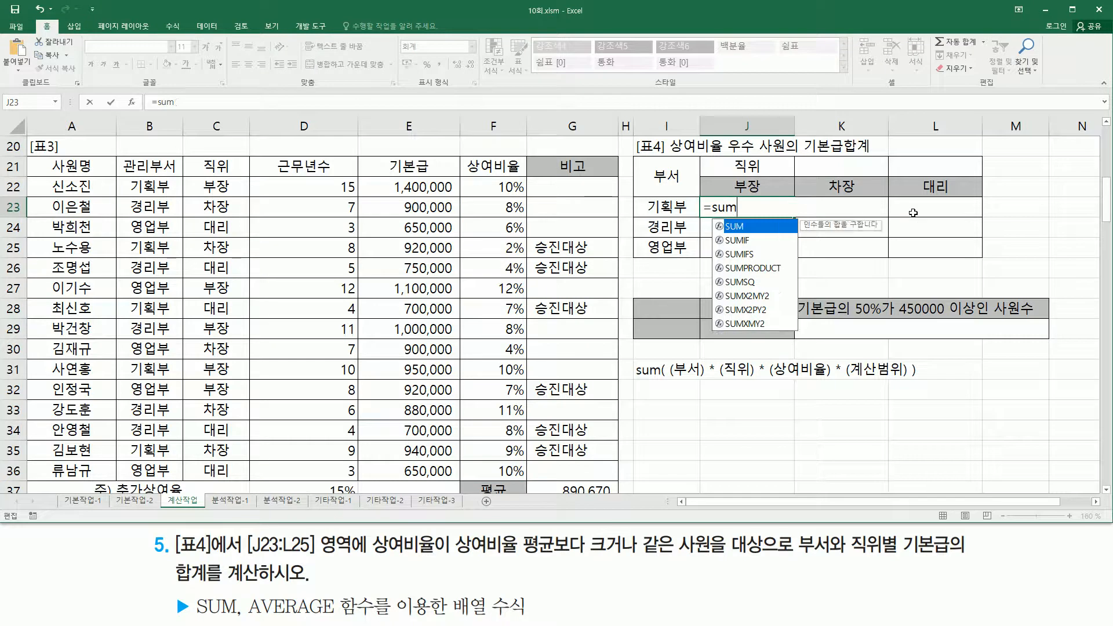
text((  ()
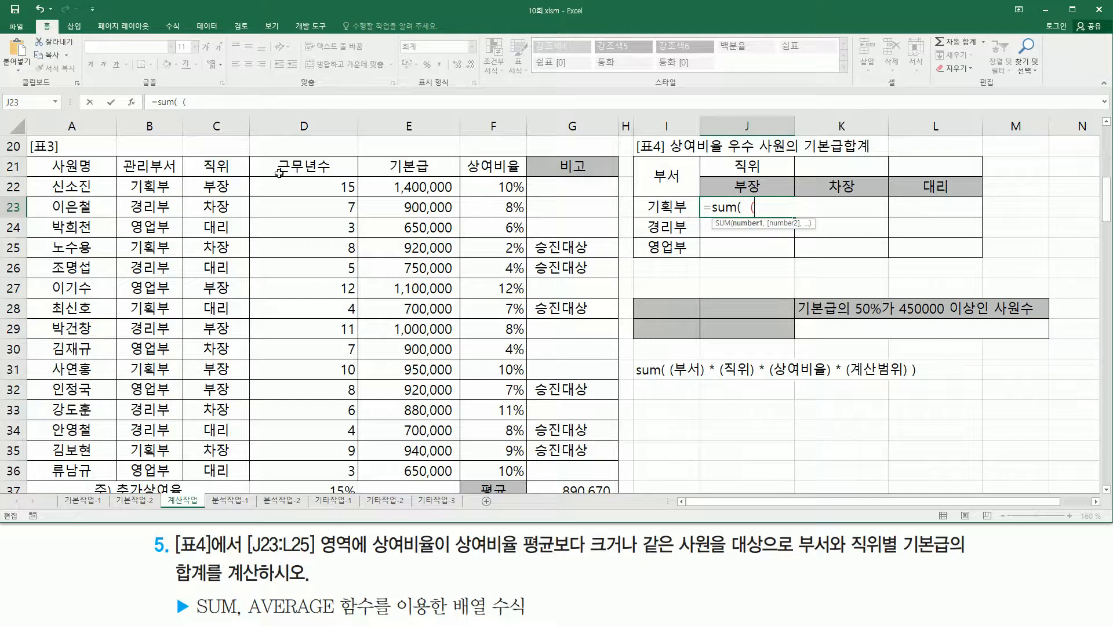
drag(160, 188, 162, 470)
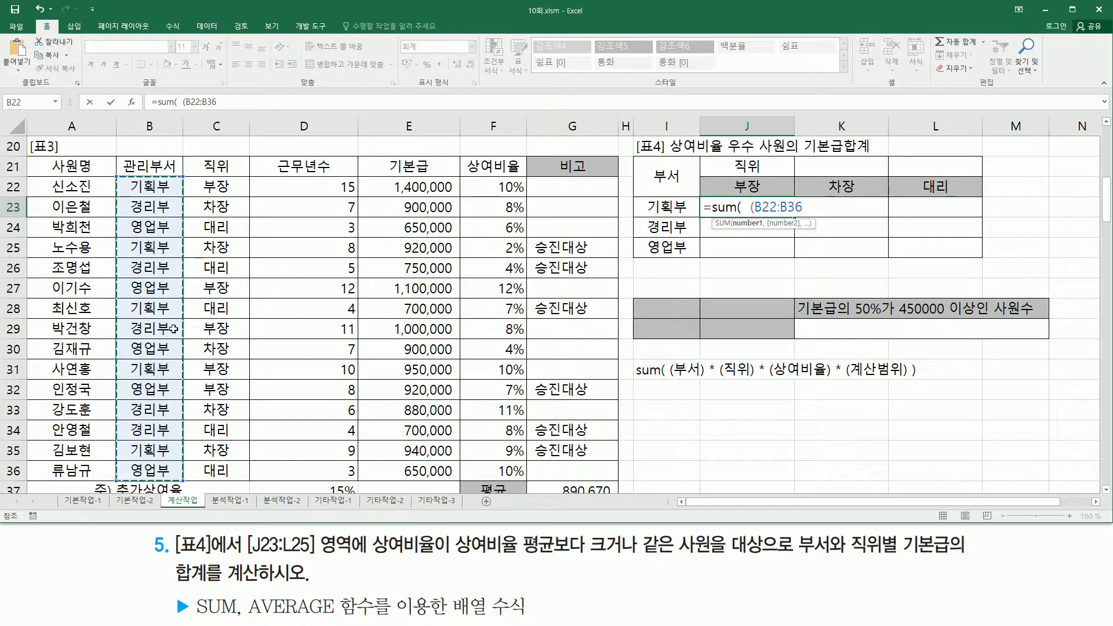
text(=)
click(670, 208)
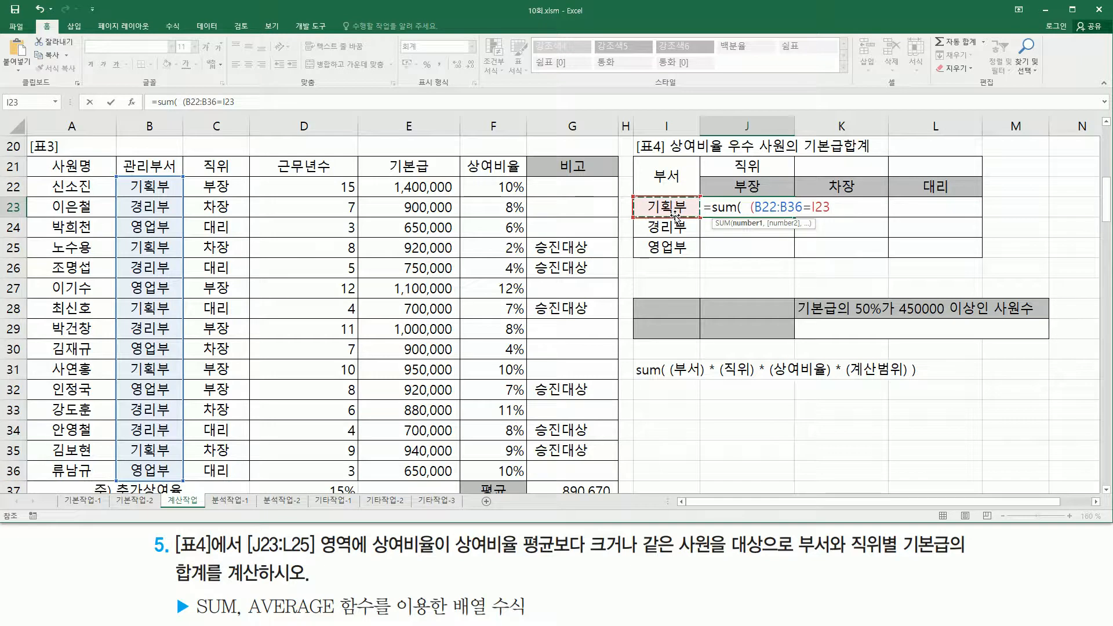
text()  *)
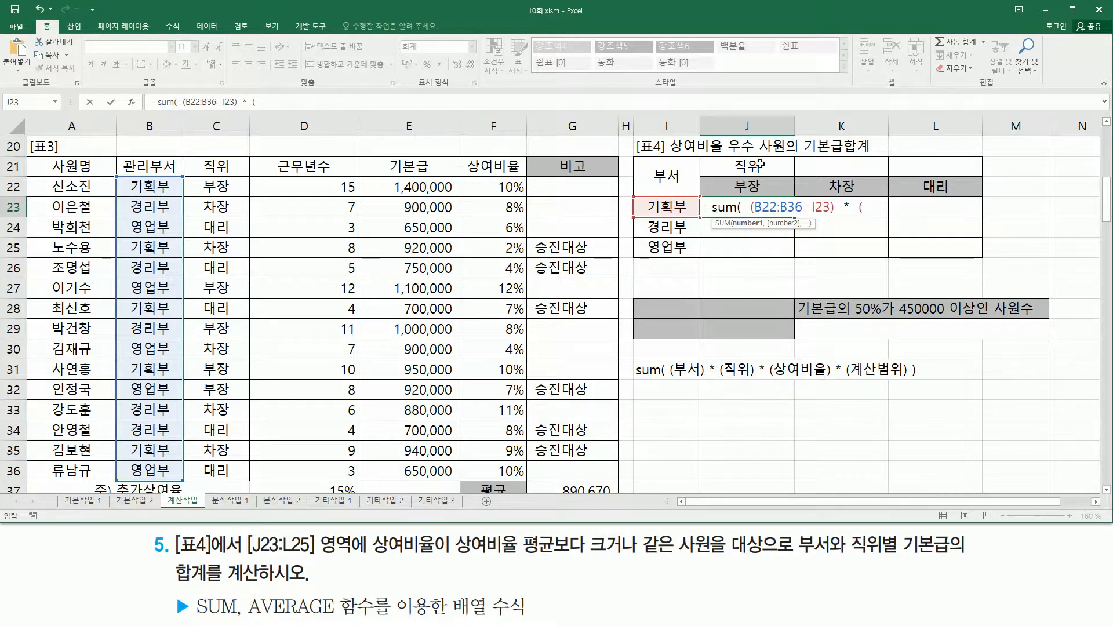
Step: Add the 직위 condition (C22:C36=J22) as the second factor of the SUM formula in J23
text(()
drag(225, 184, 219, 471)
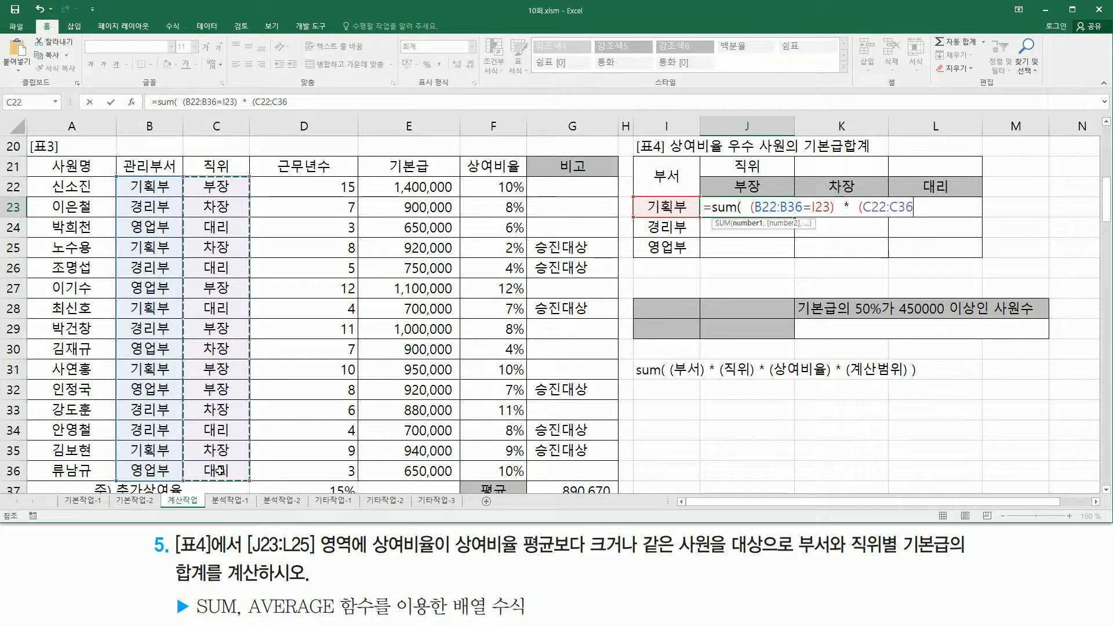
text(=)
click(754, 186)
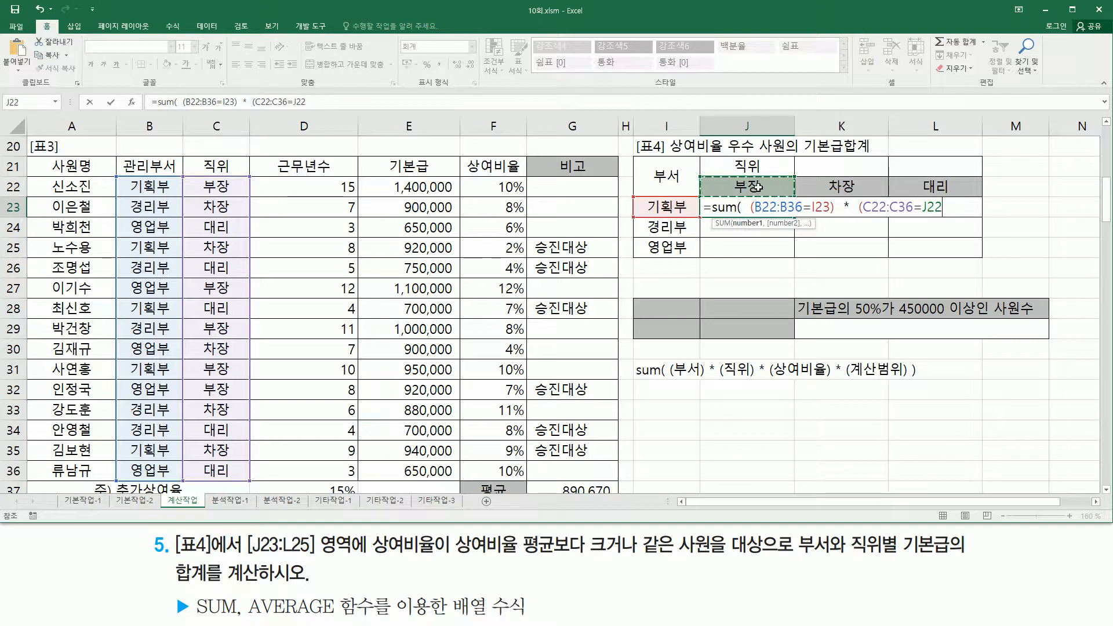
text())
Step: Multiply by the 상여비율 condition (F22:F36>=AVERAGE($F$22:$F$36)) in J23, followed by a multiplication sign and an opening parenthesis
text(* ()
click(499, 186)
drag(500, 242, 510, 471)
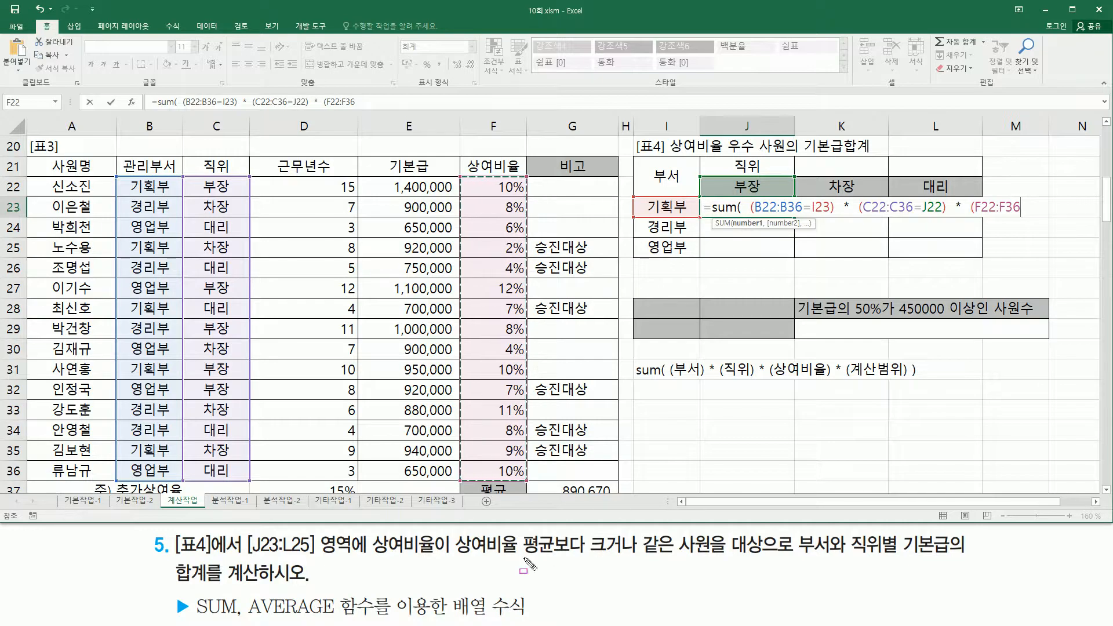
drag(523, 556, 672, 556)
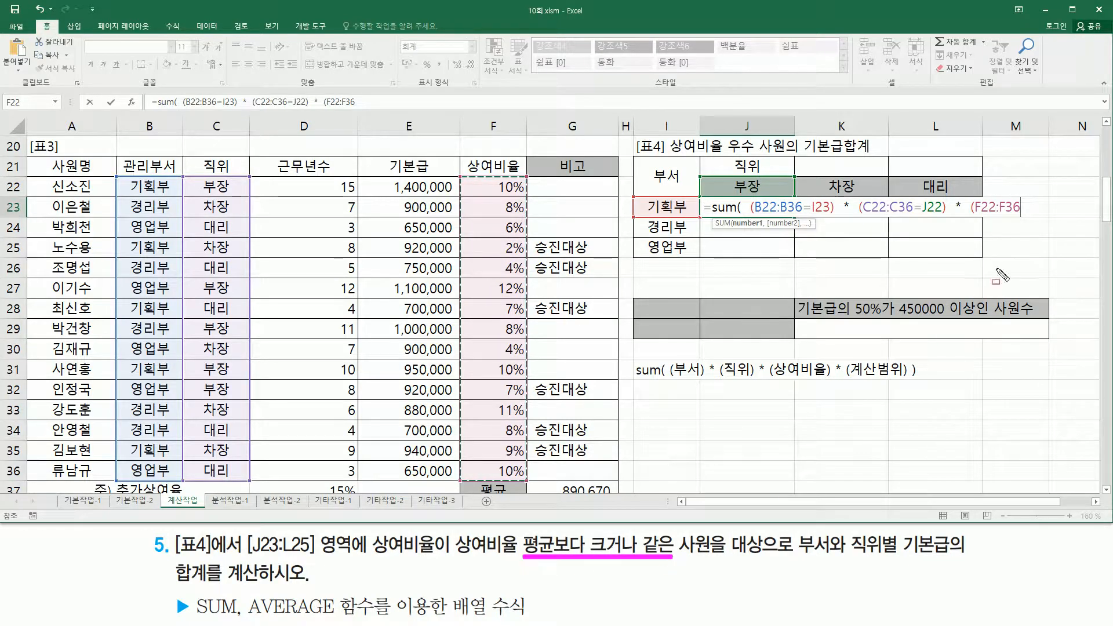
key(Escape)
text(>=)
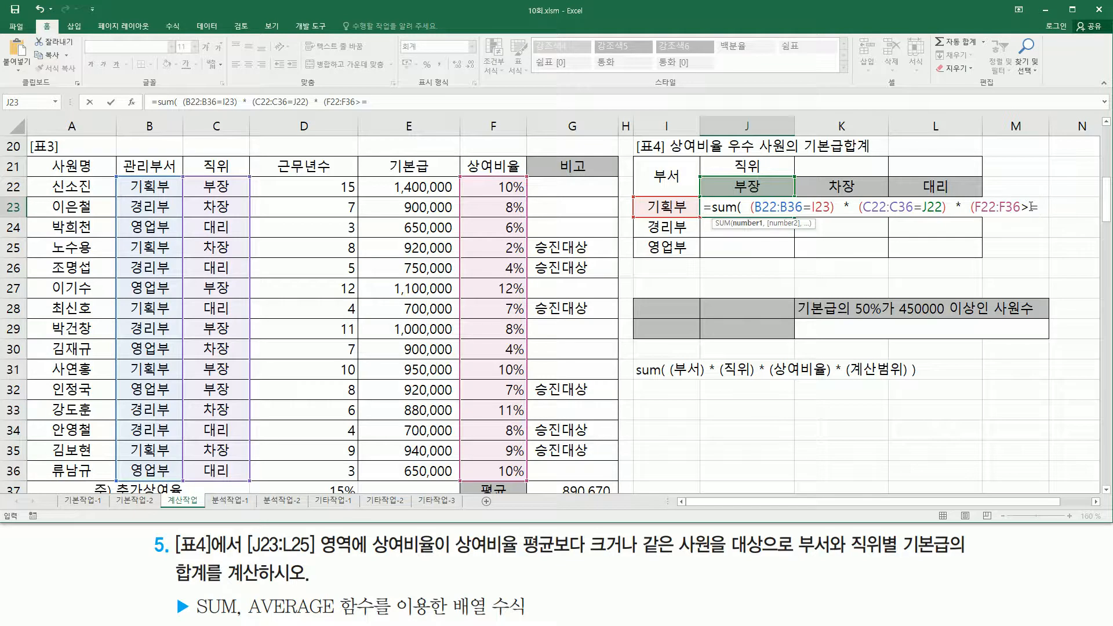
text(AVERAGE($F$22:$F$36))
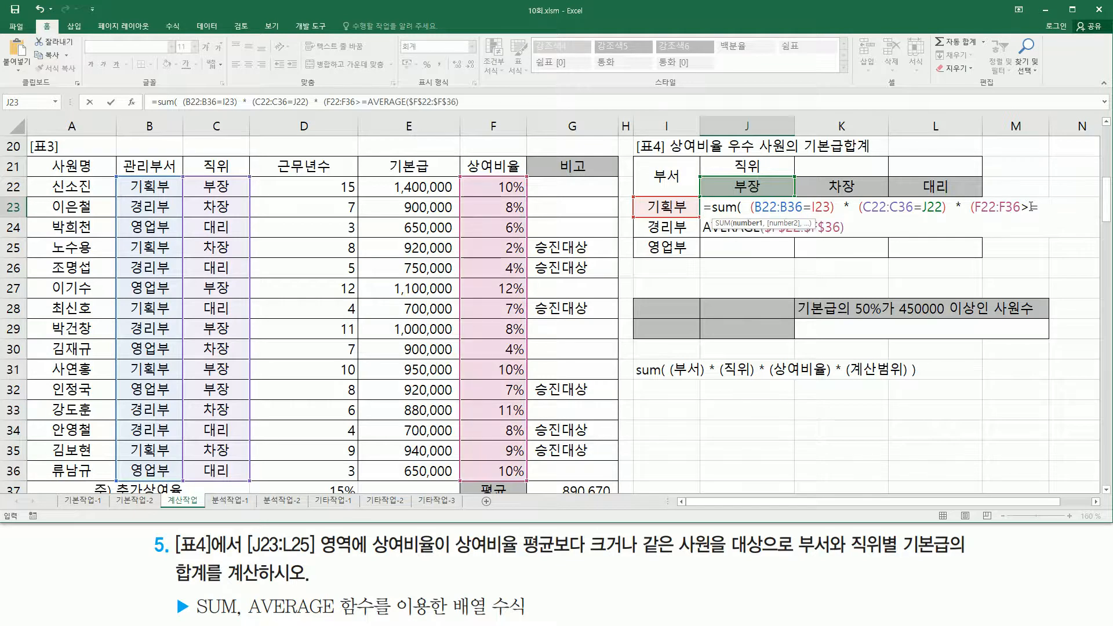
click(857, 225)
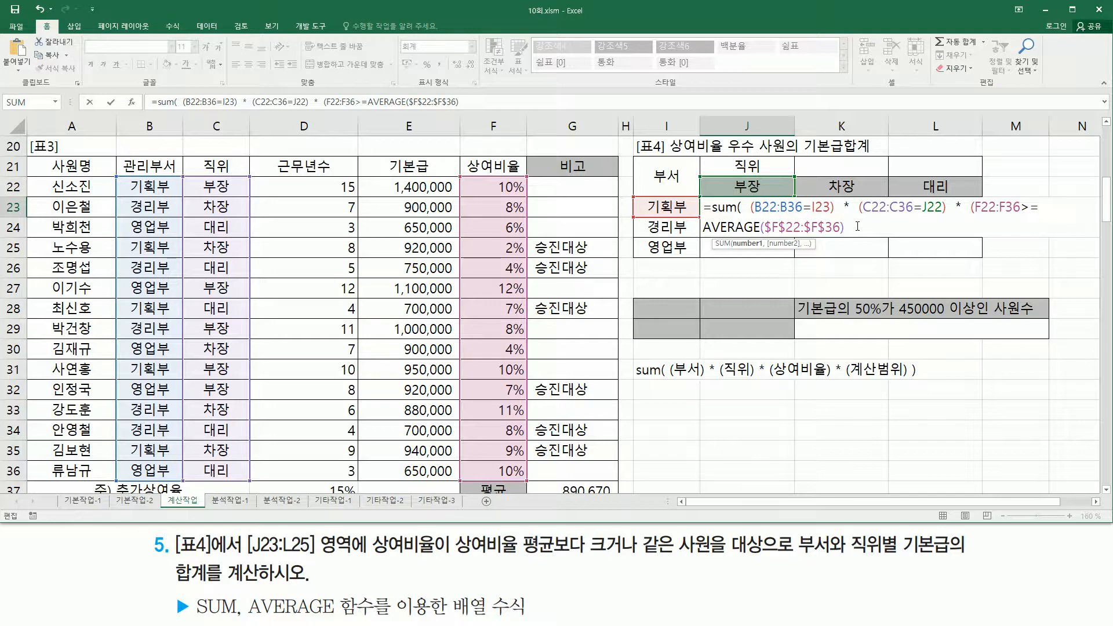
text() * ()
Step: Add the 기본급 range E22:E36 as the calculation range and close the SUM formula in J23, keeping the cell in edit mode
drag(905, 560, 956, 560)
drag(178, 586, 203, 585)
key(Escape)
drag(413, 185, 413, 470)
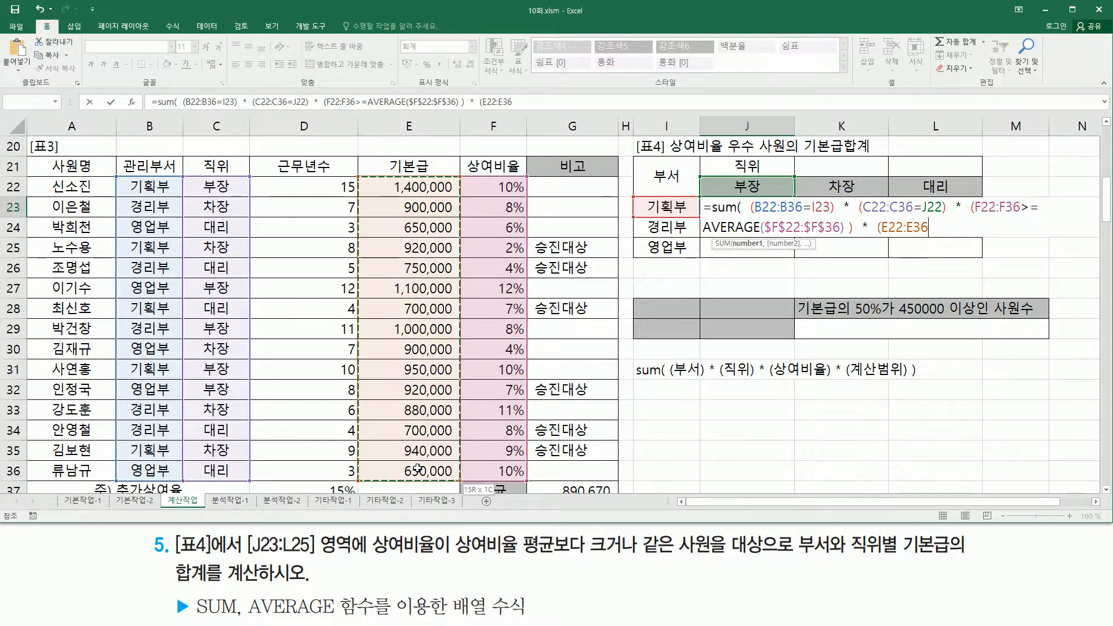
click(948, 229)
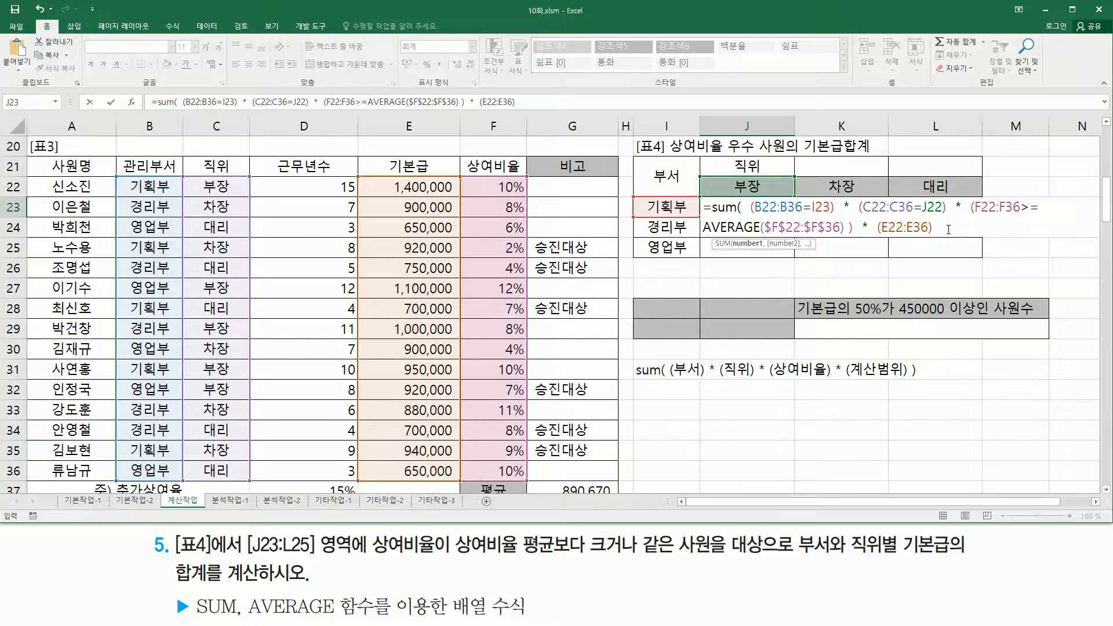
text())
click(948, 229)
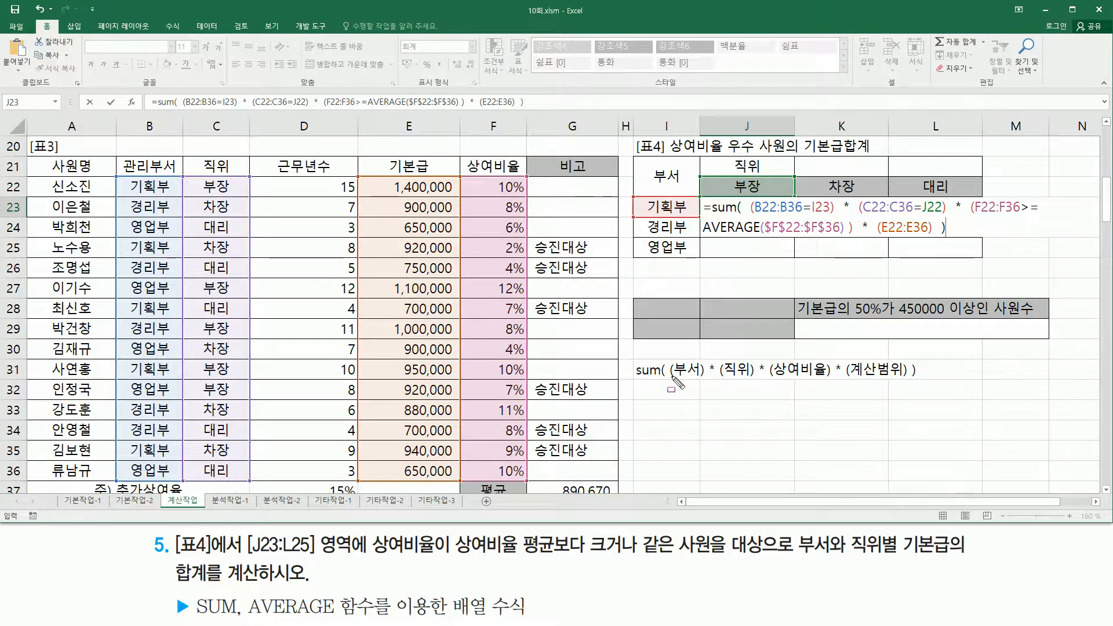
Step: Compare the J23 formula with the I31 outline and review its 관리부서, 직위, 상여비율 and 기본급 ranges in [표3]
mouse_move(671, 378)
mouse_down()
mouse_move(842, 371)
mouse_move(908, 384)
mouse_up()
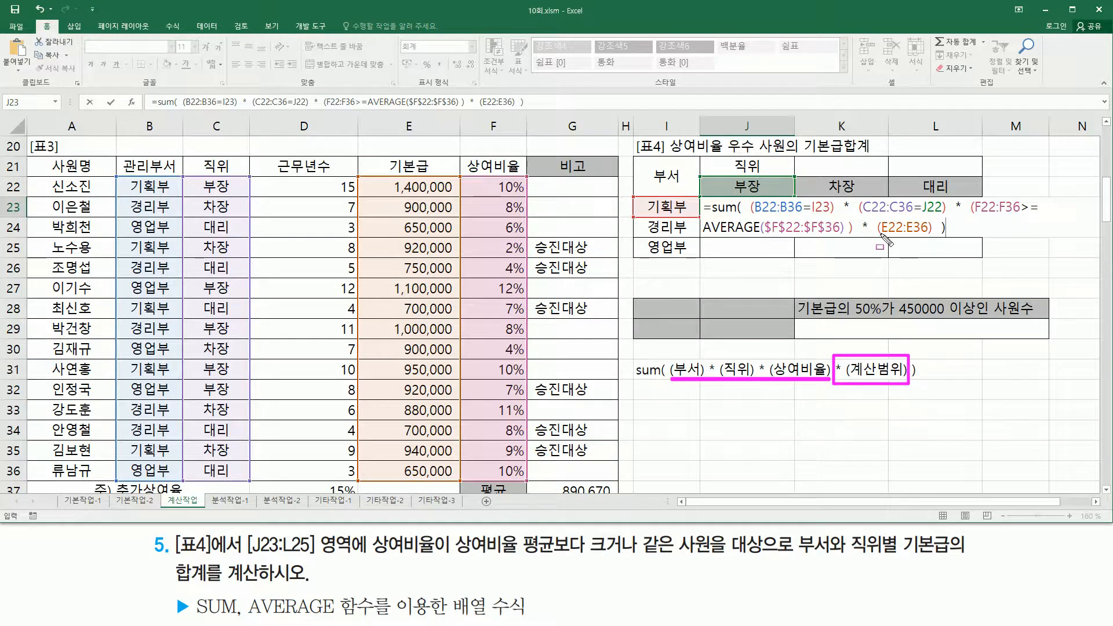
drag(857, 215, 934, 238)
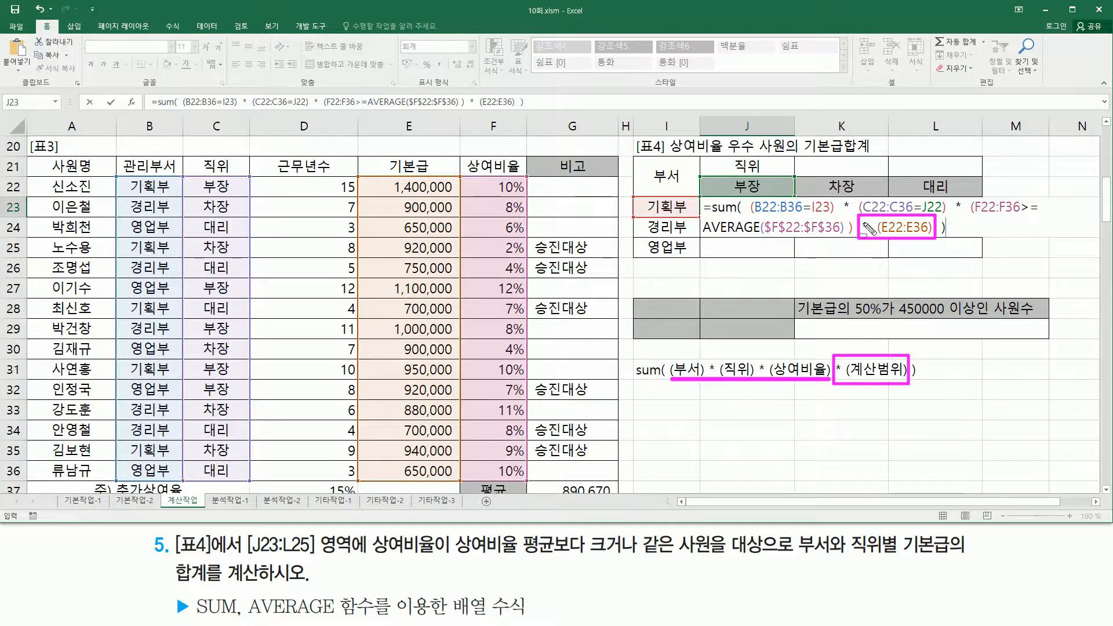
key(Escape)
click(954, 227)
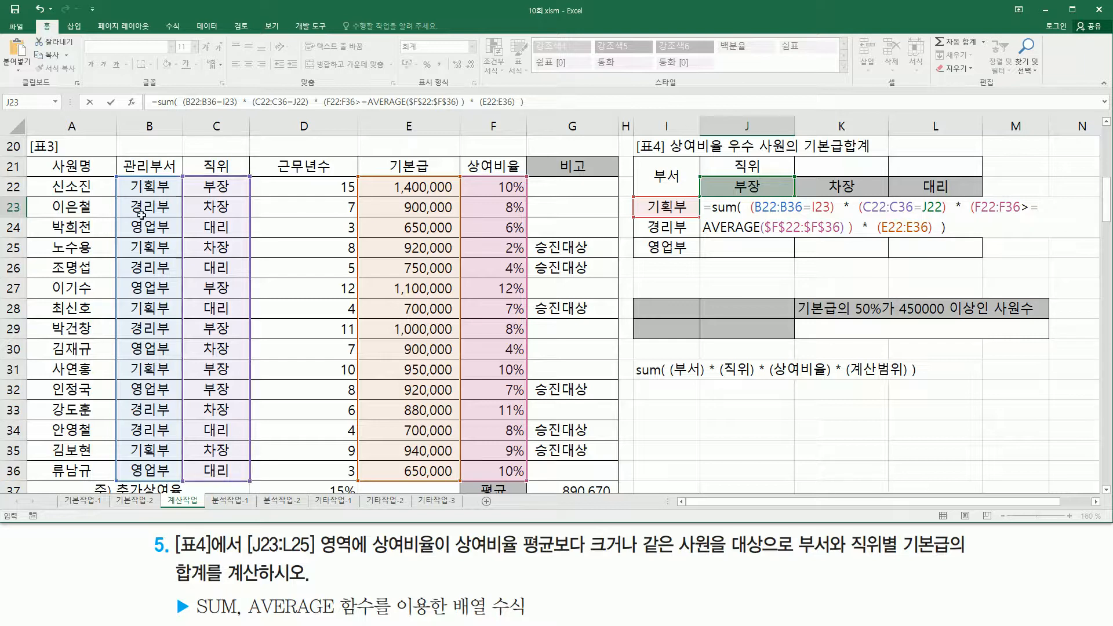
drag(128, 179, 175, 483)
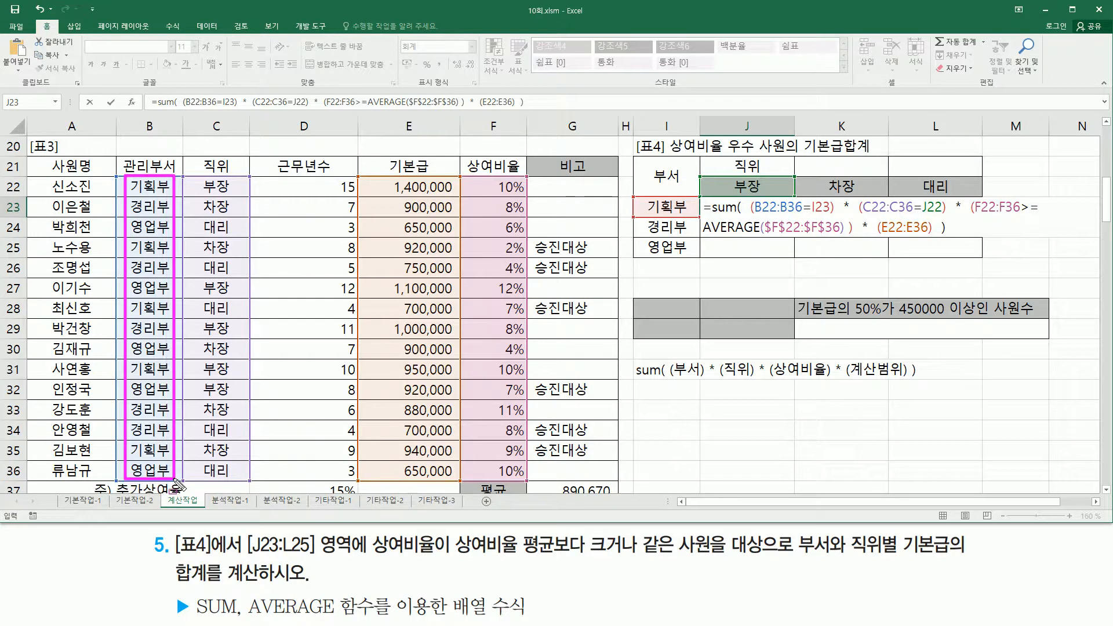
mouse_move(198, 175)
mouse_down()
mouse_move(224, 457)
mouse_move(242, 482)
mouse_up()
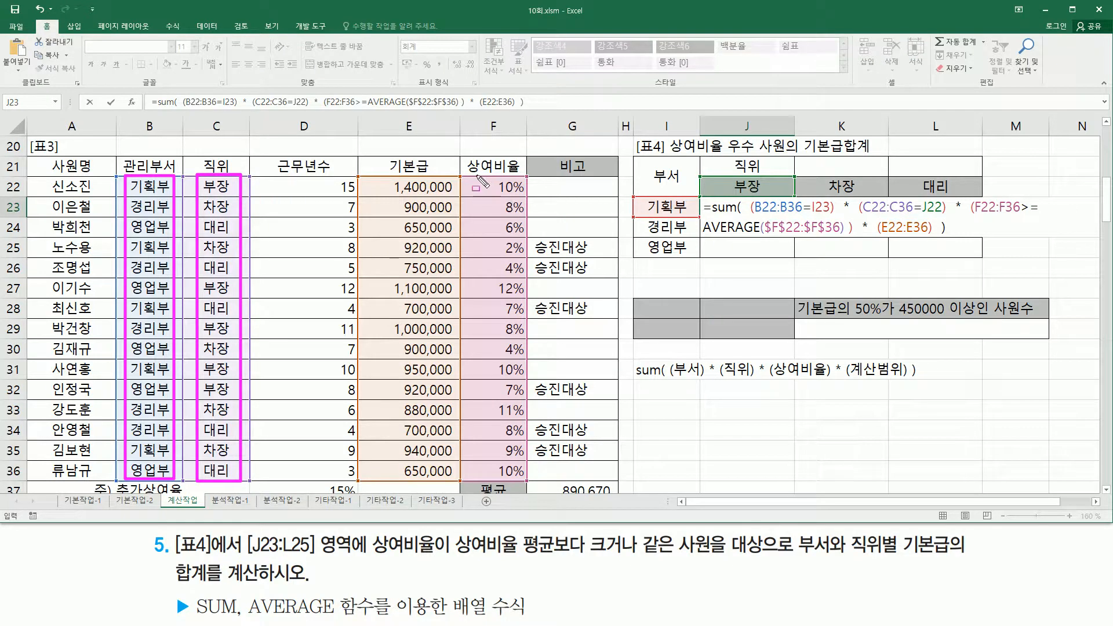
mouse_move(475, 175)
mouse_down()
mouse_move(494, 420)
mouse_move(532, 483)
mouse_up()
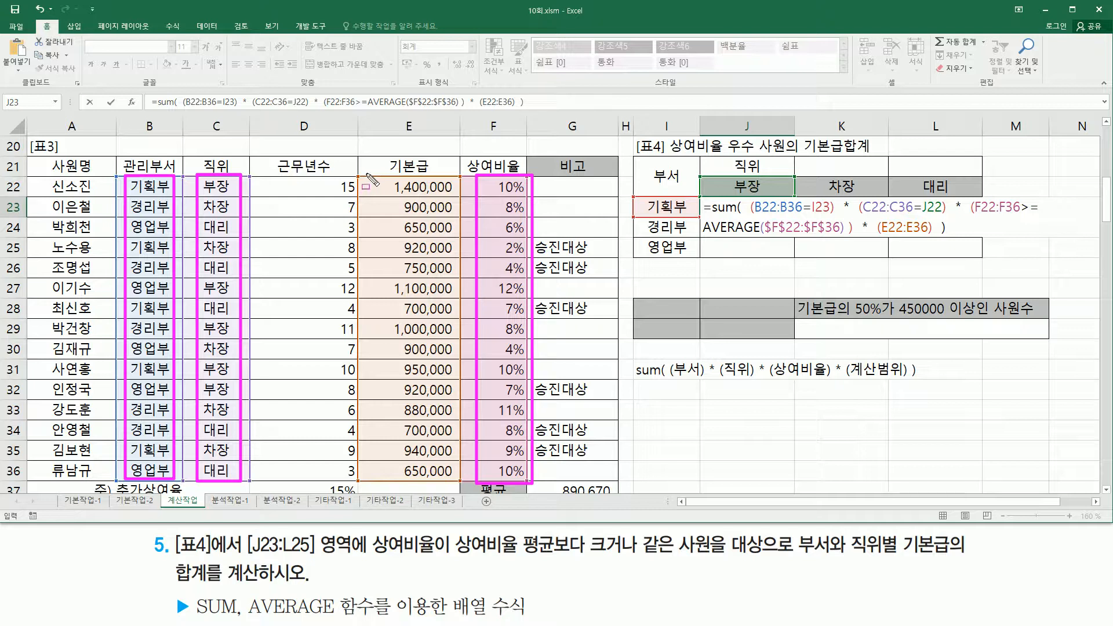
mouse_move(368, 174)
mouse_down()
mouse_move(401, 368)
mouse_move(453, 480)
mouse_up()
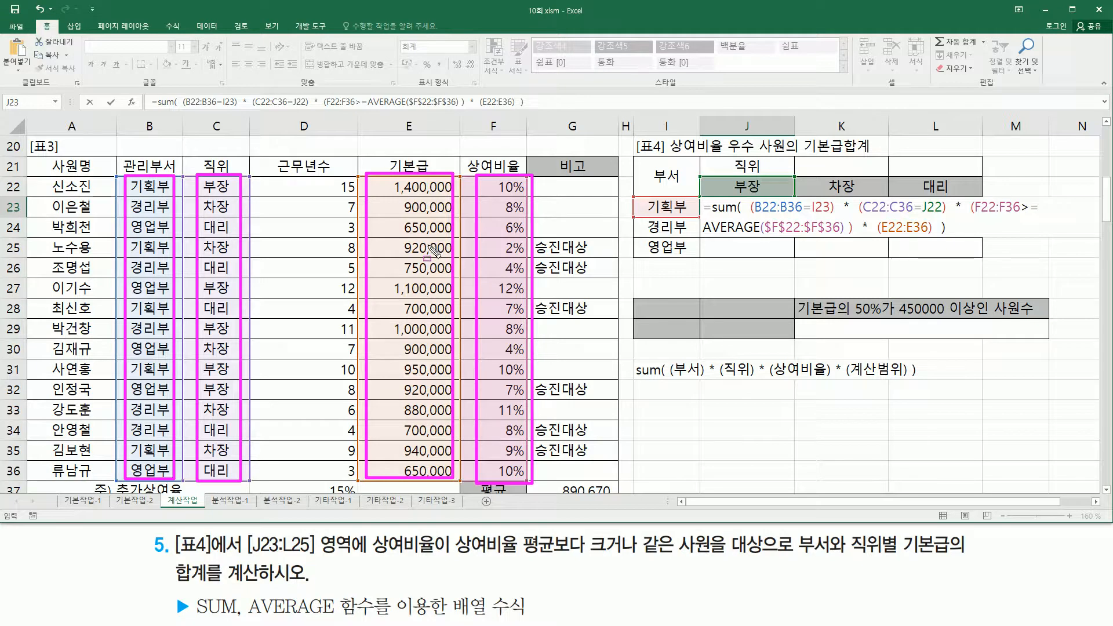
Step: Make the formula's ranges absolute in J23 as $B$22:$B$36, $C$22:$C$36, $F$22:$F$36 and $E$22:$E$36
key(Escape)
click(766, 205)
drag(766, 204, 790, 207)
key(F4)
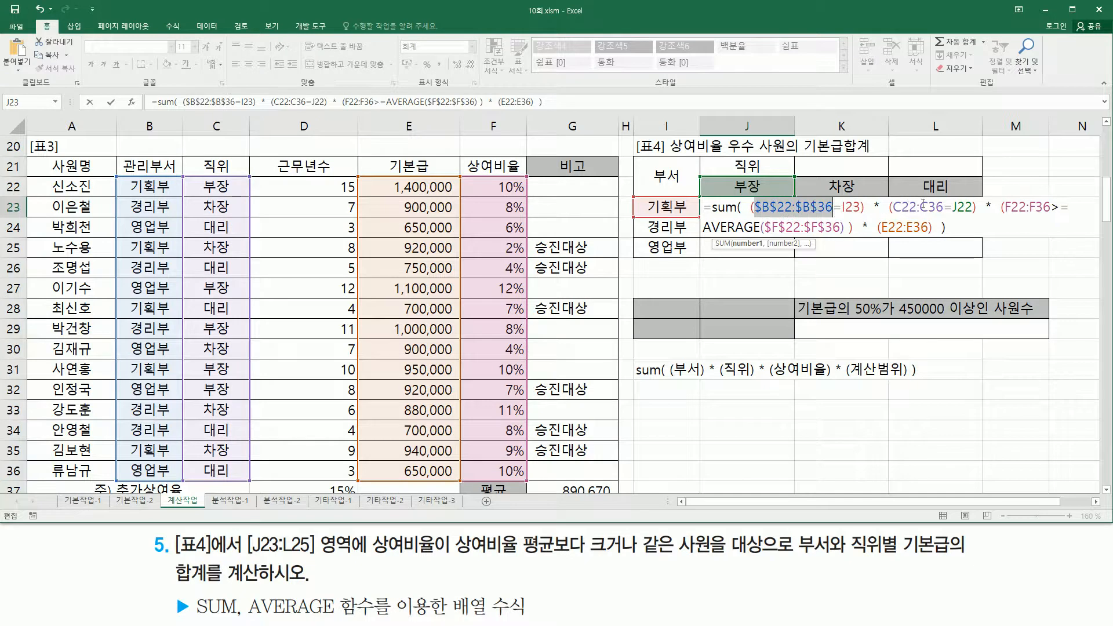
drag(906, 206, 950, 208)
key(F4)
drag(1036, 207, 1080, 208)
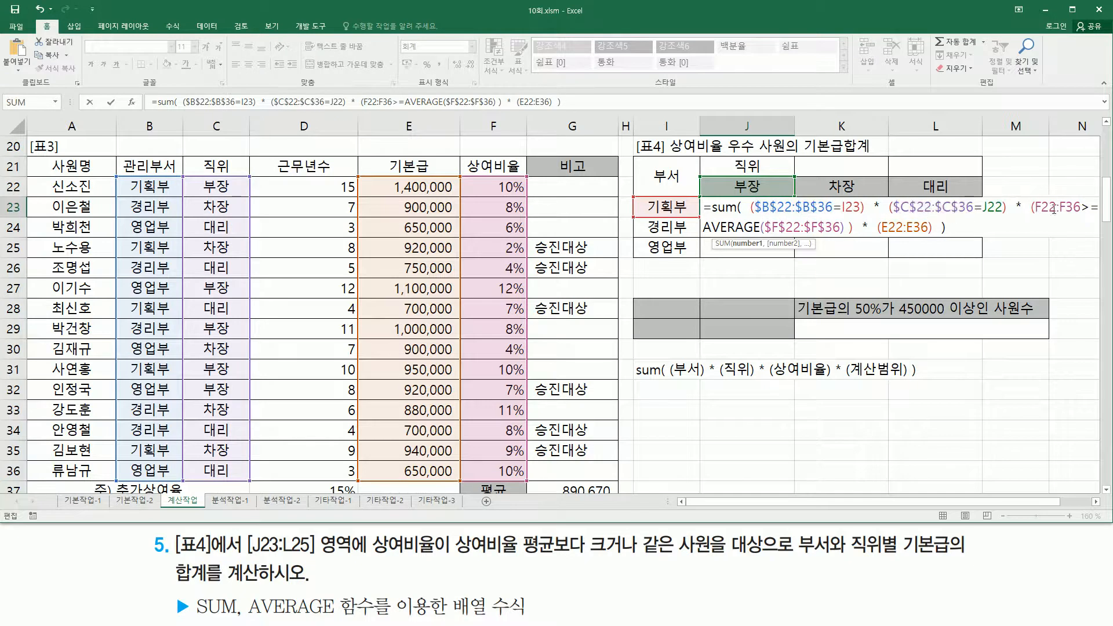
key(F4)
drag(985, 227, 937, 226)
key(F4)
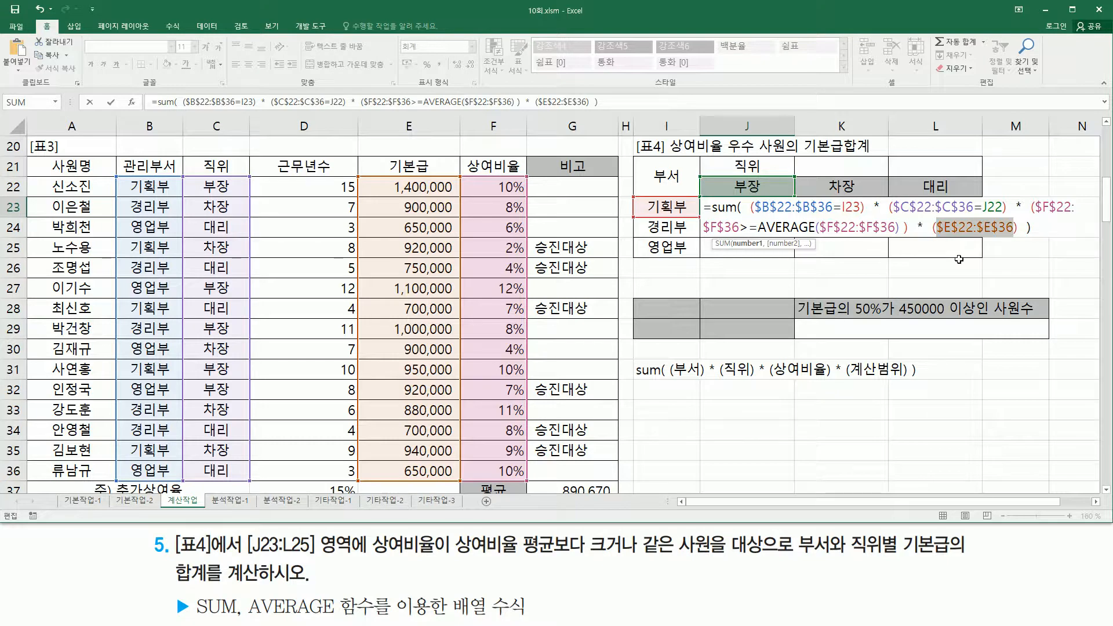
Step: Lock only the column of the 부서 reference in the J23 formula, making it $I23
click(849, 208)
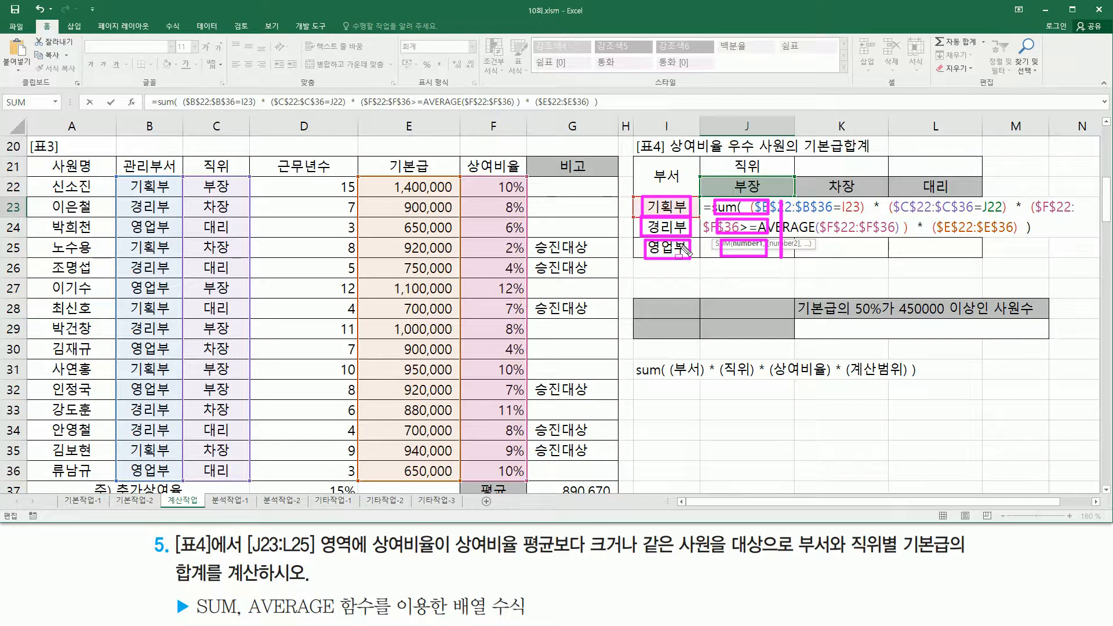
key(Escape)
mouse_move(645, 197)
mouse_down()
mouse_move(689, 218)
mouse_move(874, 214)
mouse_up()
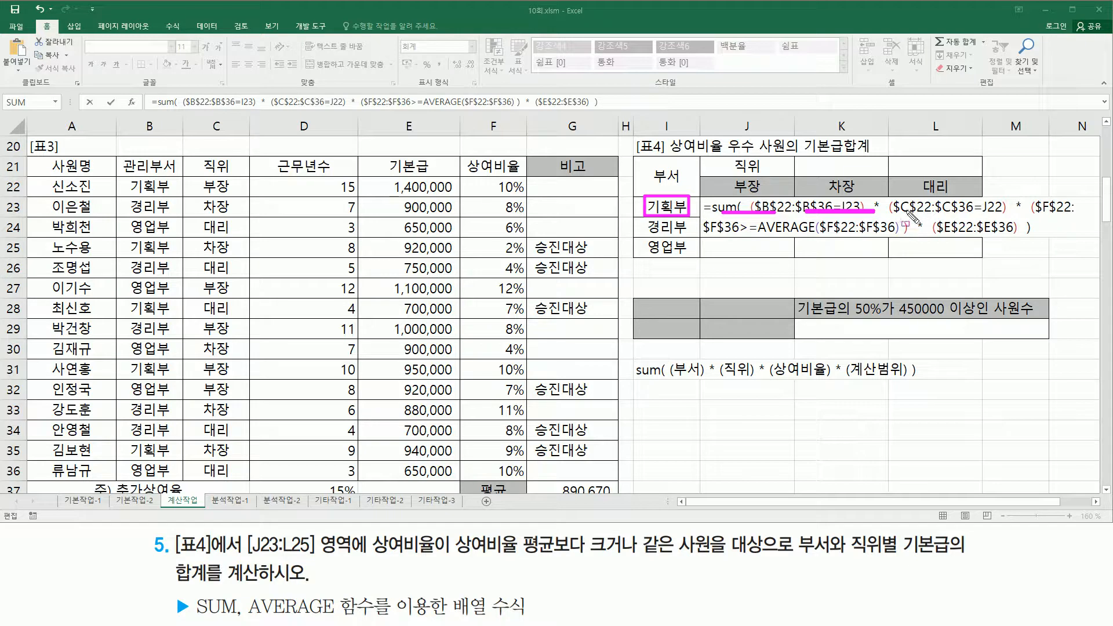
drag(899, 213, 964, 213)
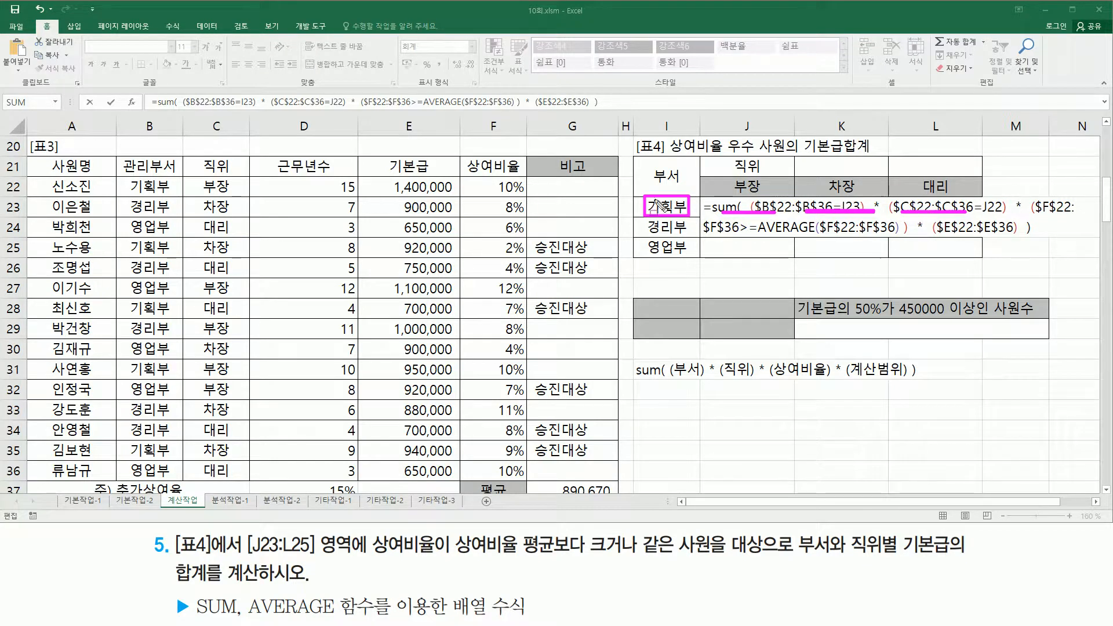
key(Escape)
click(851, 207)
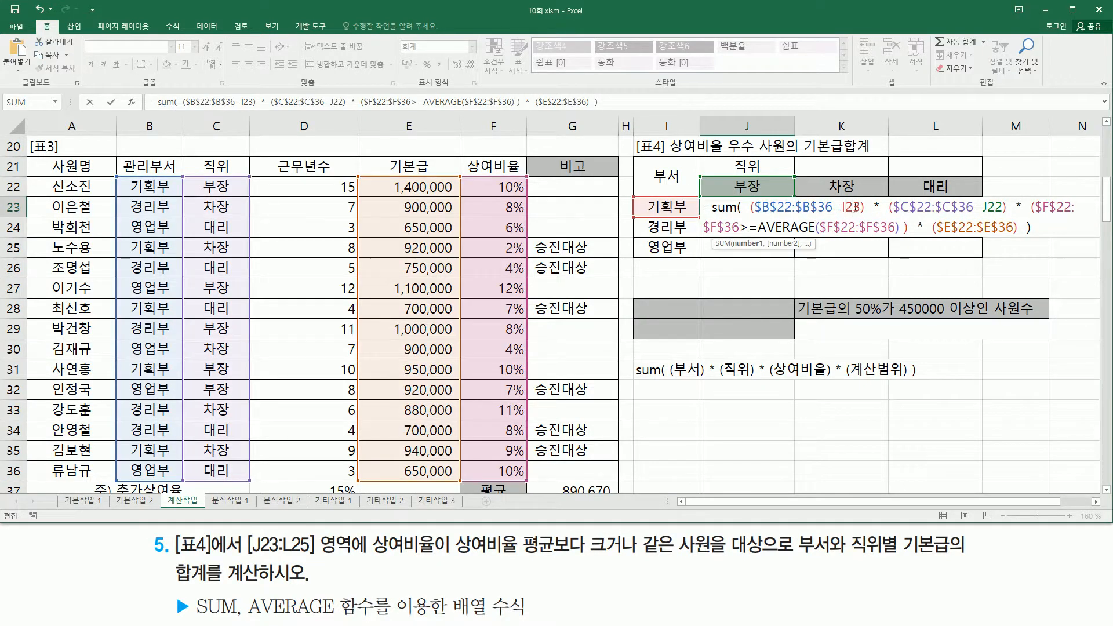
key(F4)
key(F4)
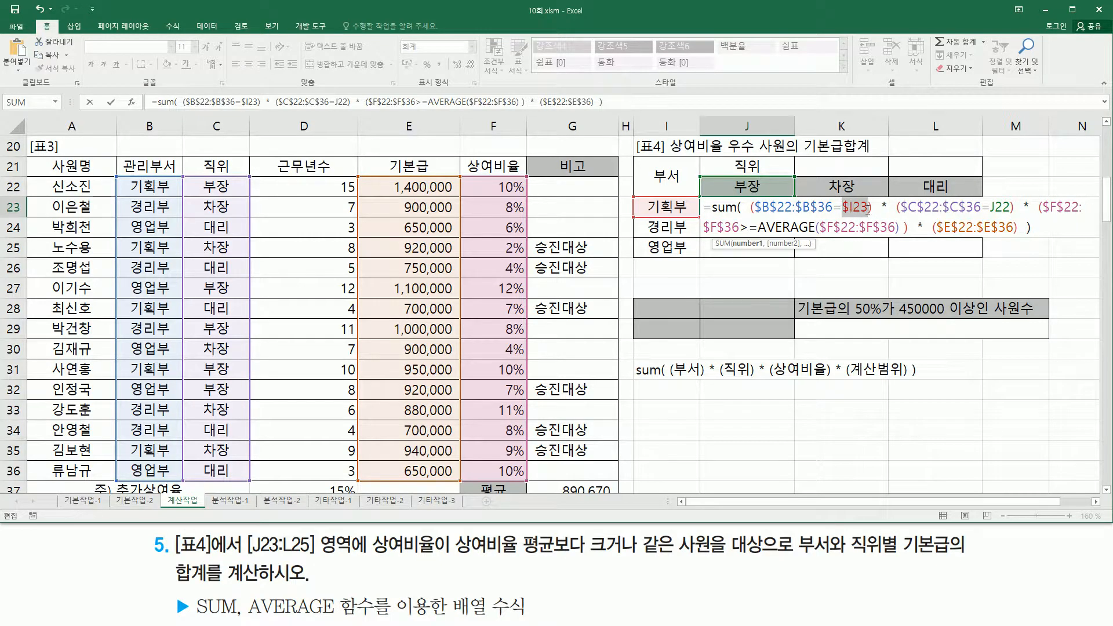
Step: Lock only the row of the 직위 reference as J$22 and enter the J23 formula as an array formula
click(863, 216)
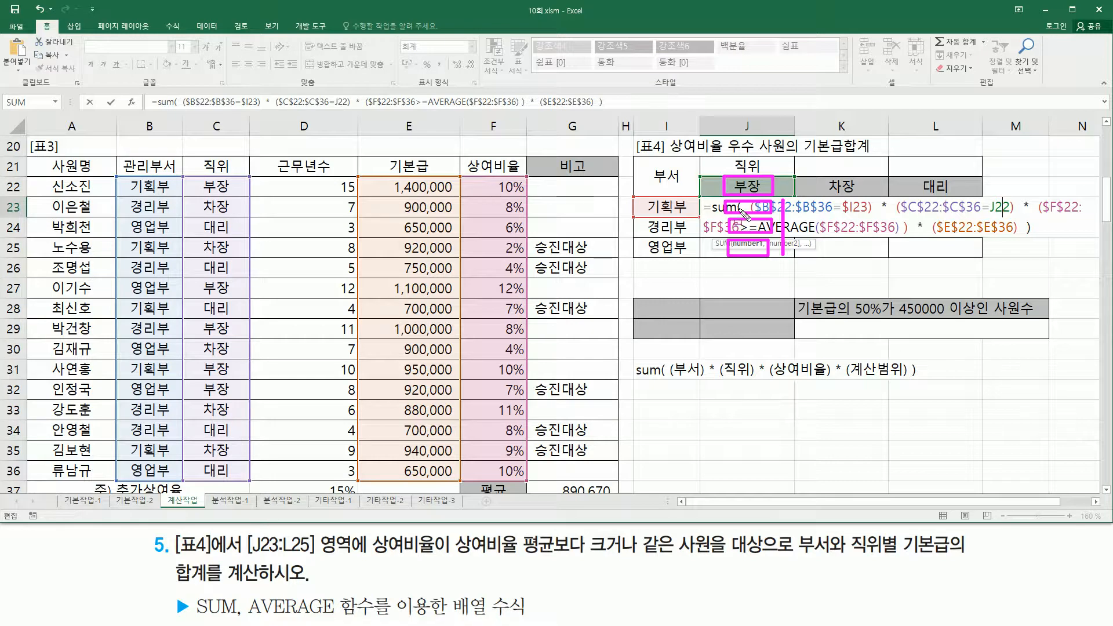
key(Escape)
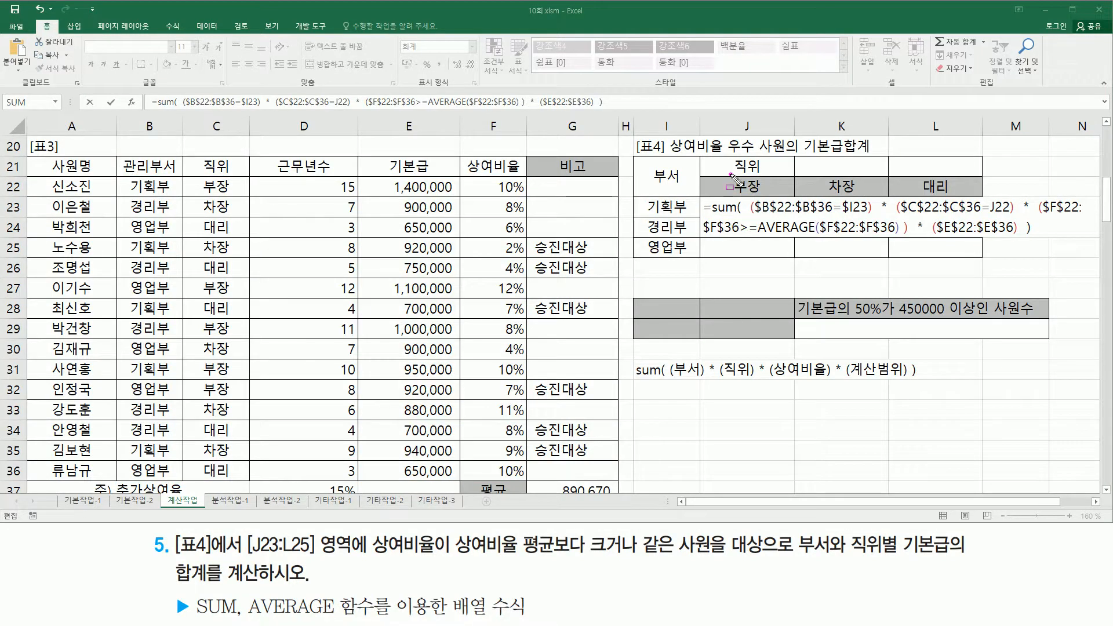
drag(730, 174, 767, 197)
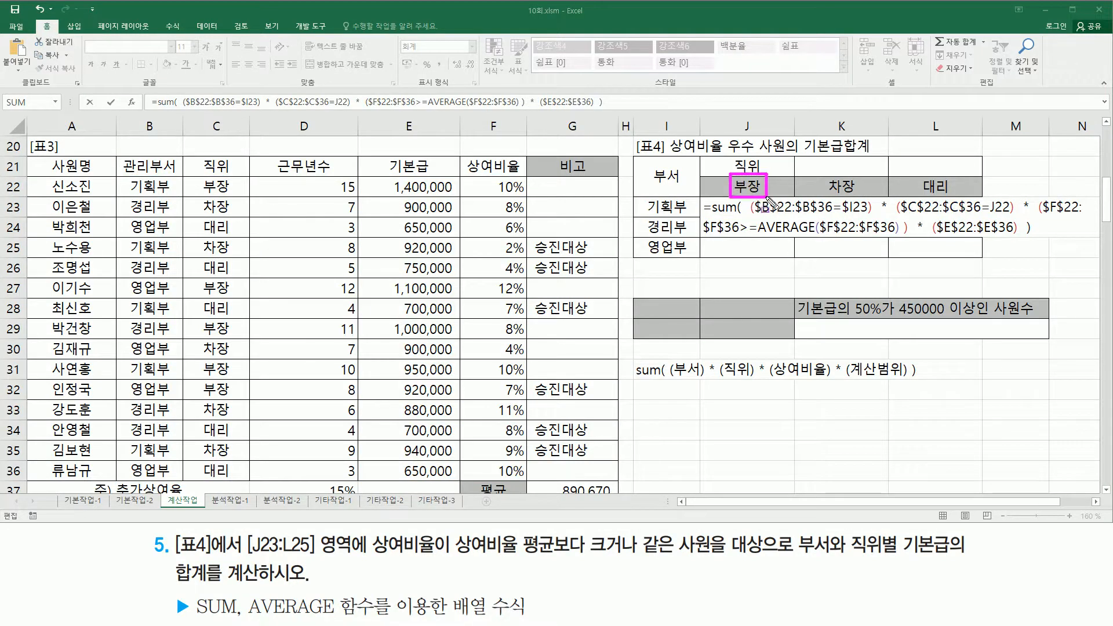
drag(722, 202, 766, 215)
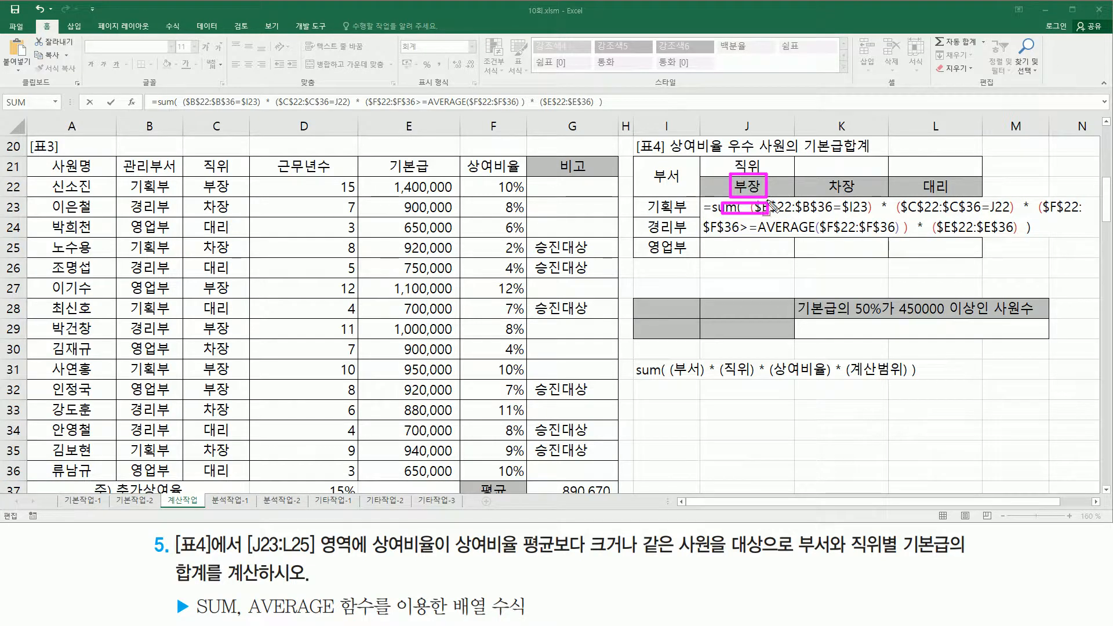
drag(807, 197, 874, 215)
mouse_move(821, 176)
mouse_down()
mouse_move(863, 197)
mouse_move(962, 215)
mouse_up()
mouse_move(918, 173)
mouse_down()
mouse_move(919, 192)
mouse_move(954, 197)
mouse_up()
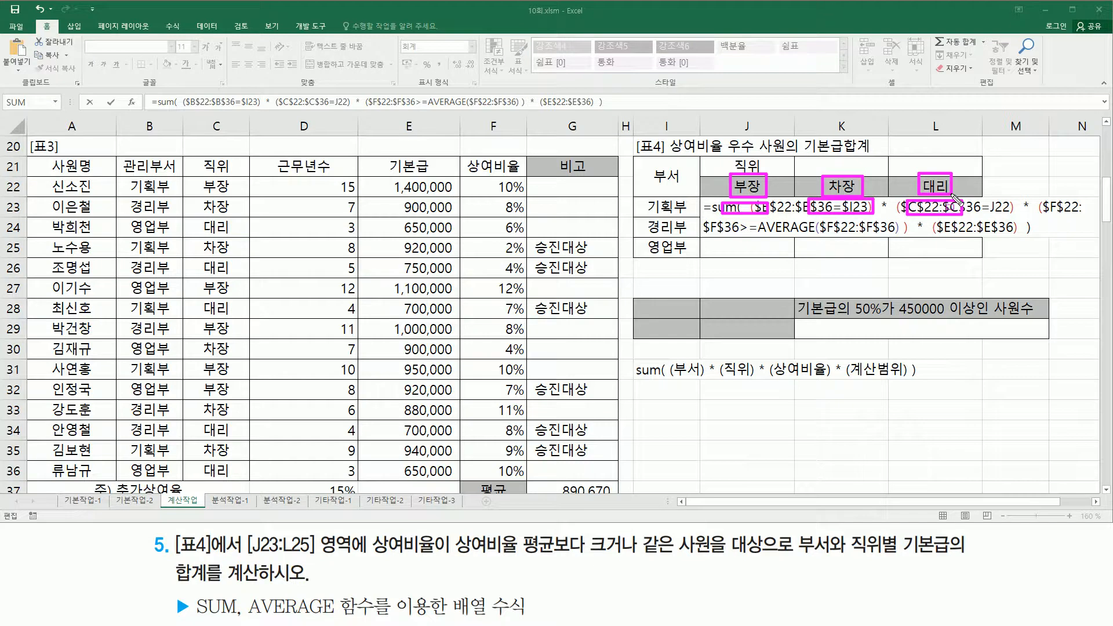
drag(723, 219, 971, 221)
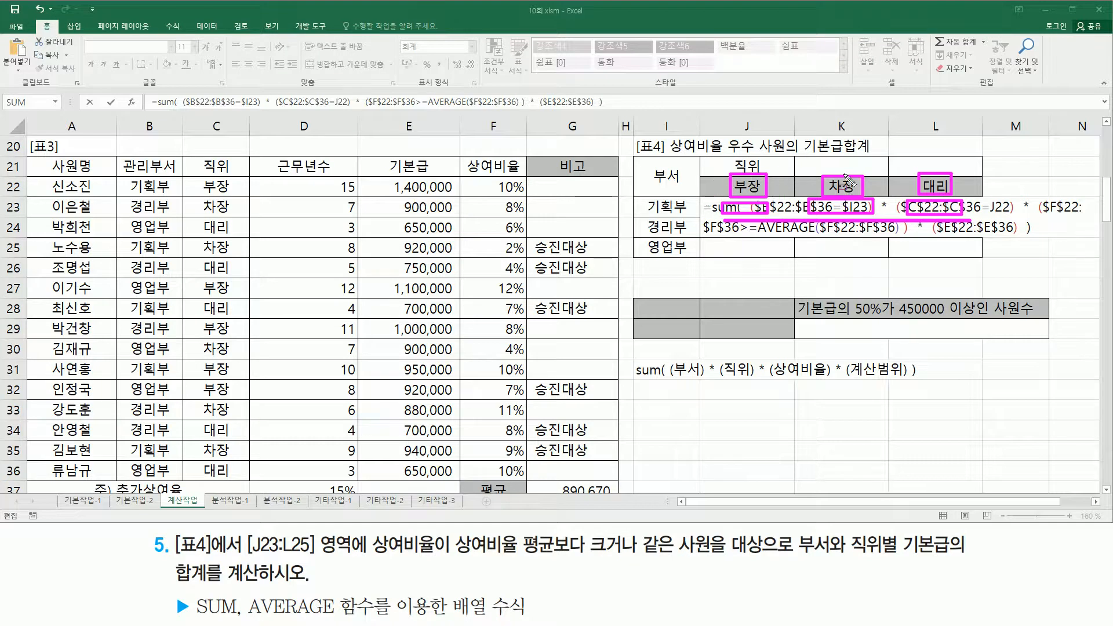
key(Escape)
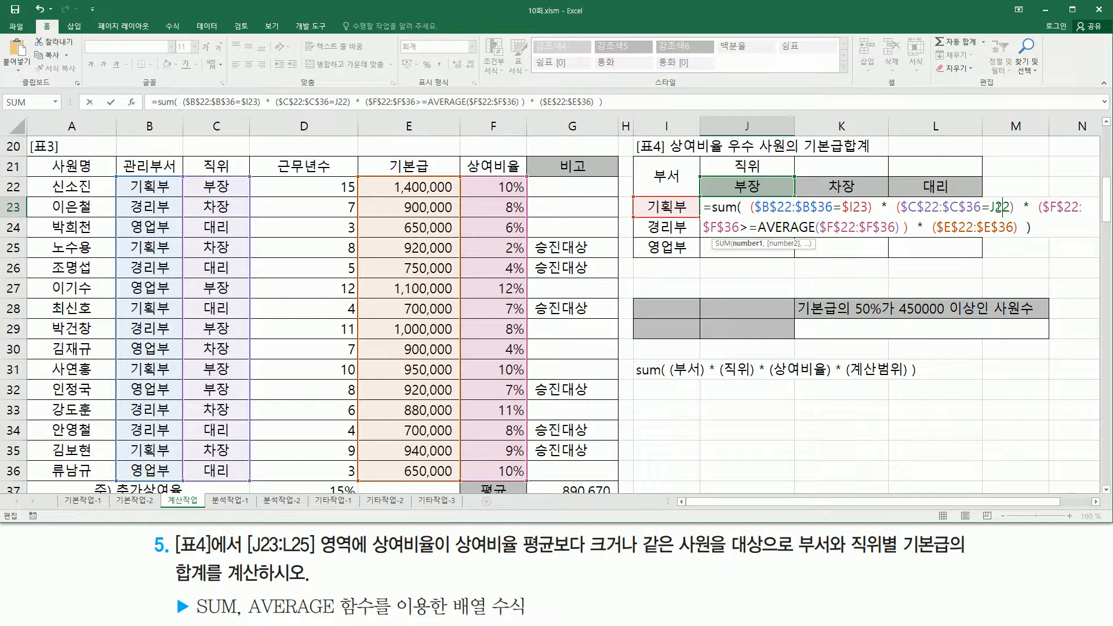
key(F4)
key(F4)
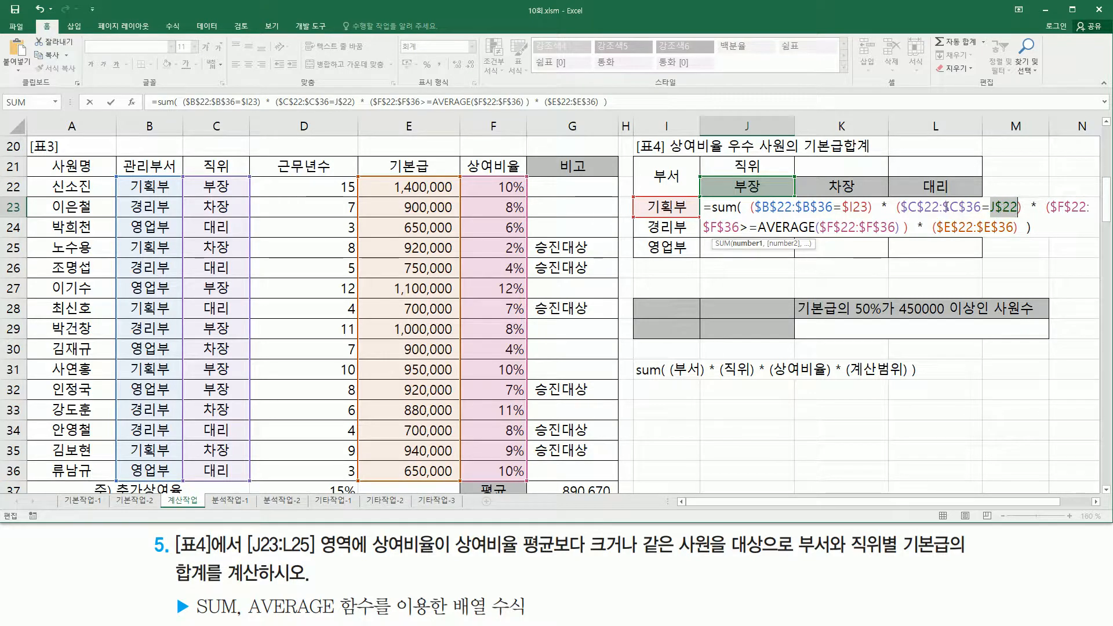
click(942, 206)
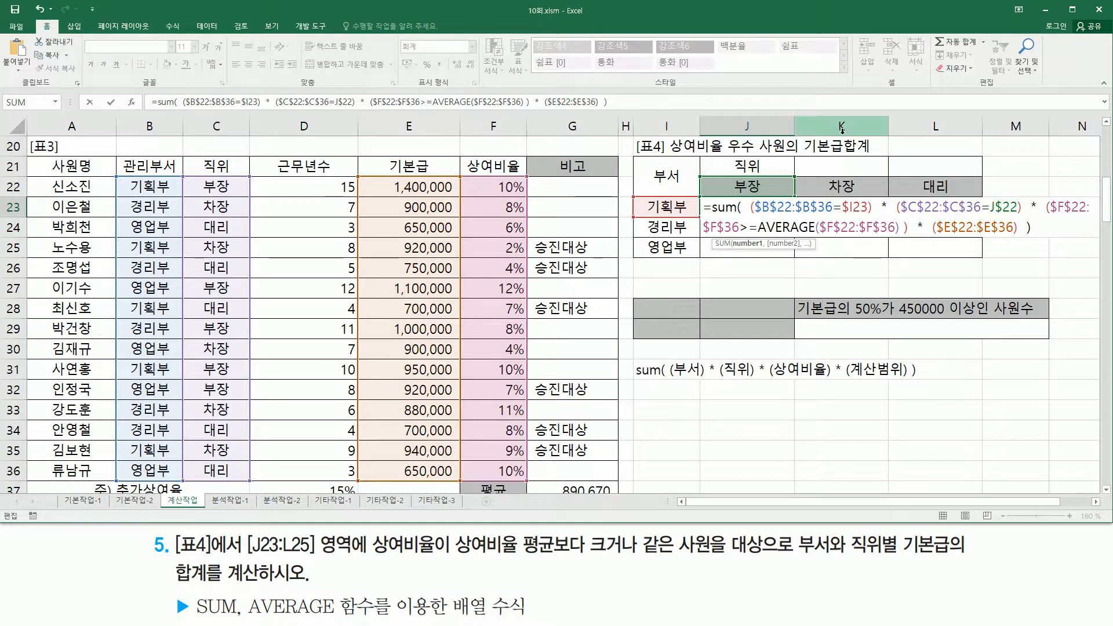
key(ctrl+shift+Return)
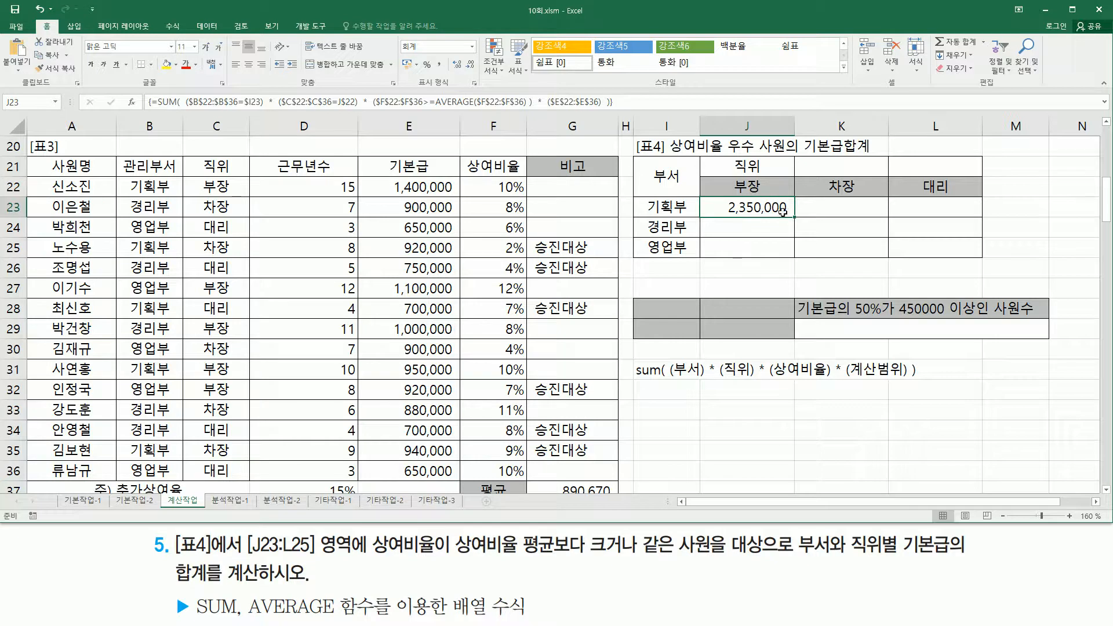
Step: Fill the J23 array formula across J23:L25 and paste a text copy of the formula into I33
drag(794, 218, 981, 259)
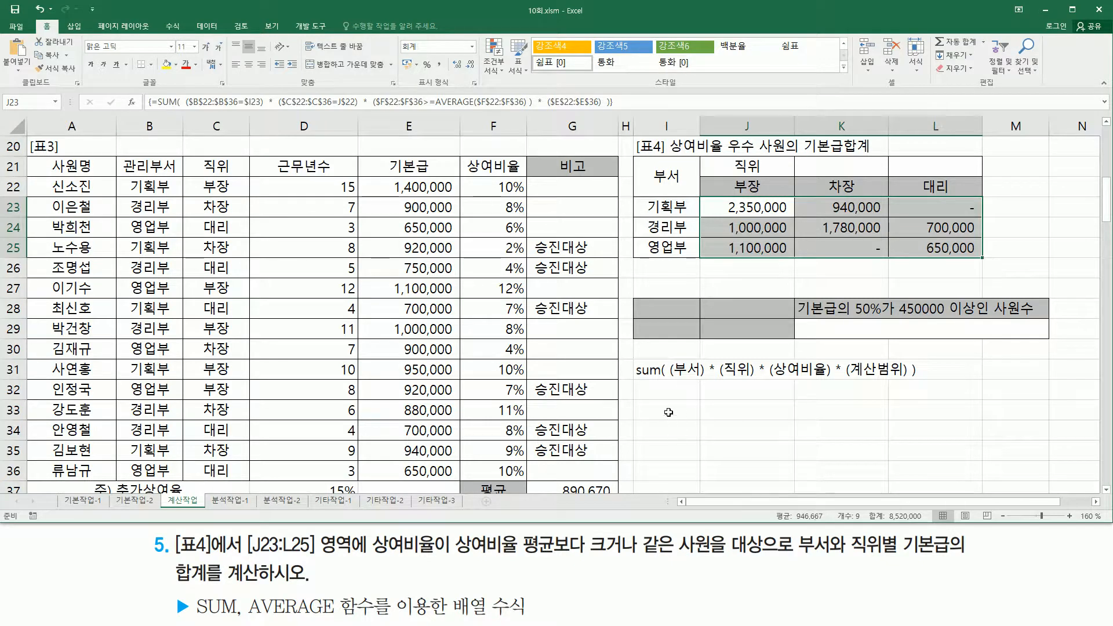
click(673, 408)
key(ctrl+v)
key(Return)
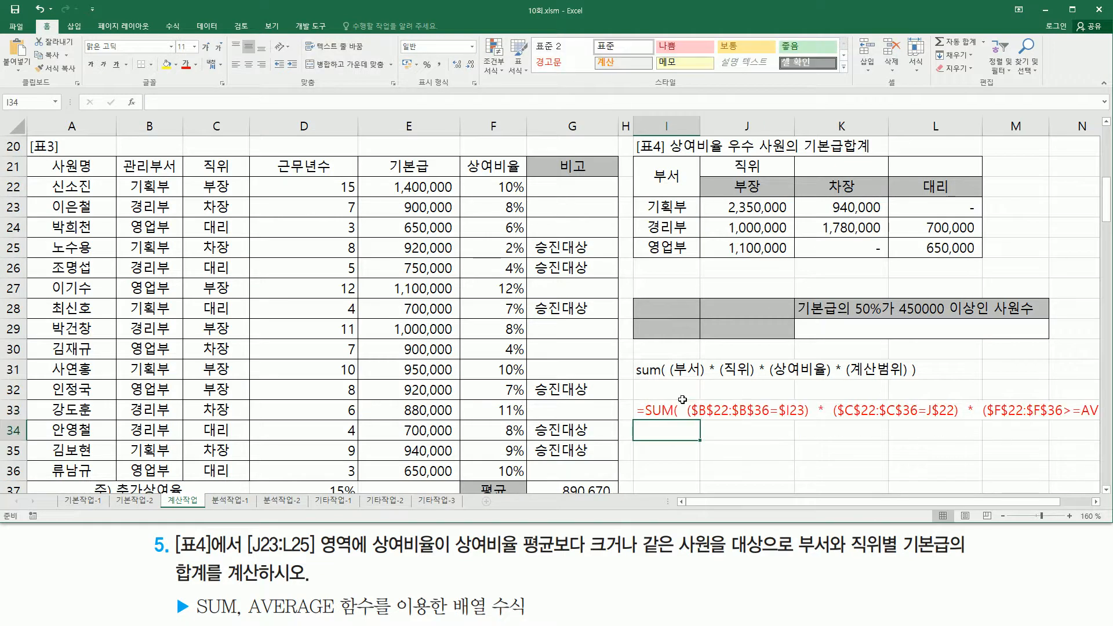
Step: Compare the I33 formula text with the I31 outline, matching its 부서, 직위 and 상여비율 conditions and the 기본급 range to be summed
click(1095, 503)
click(1095, 503)
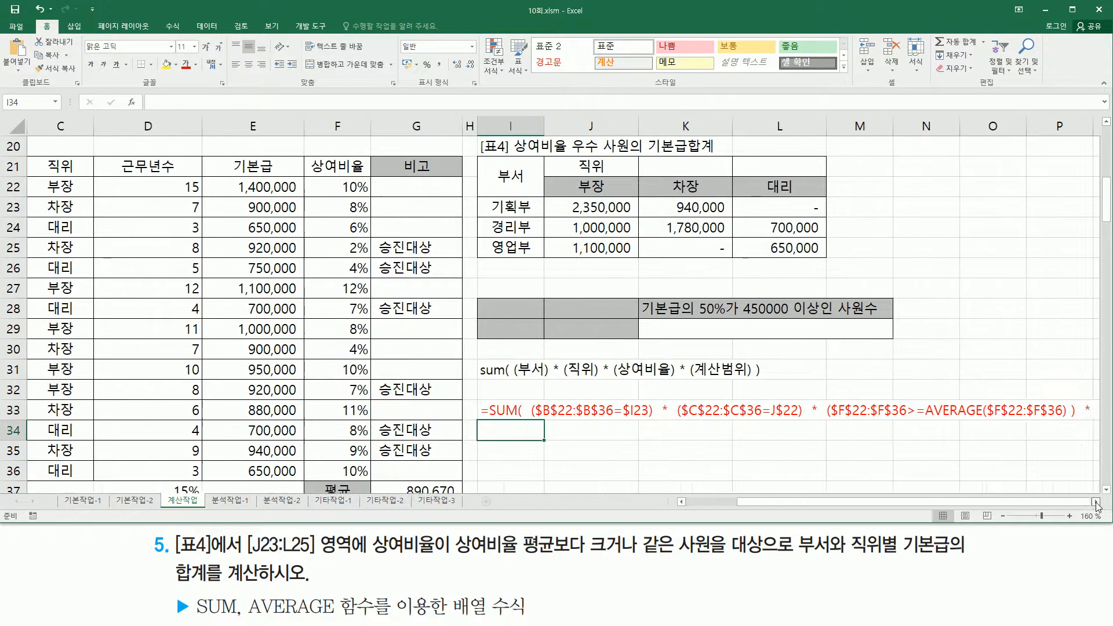
click(1095, 503)
click(1096, 503)
click(817, 247)
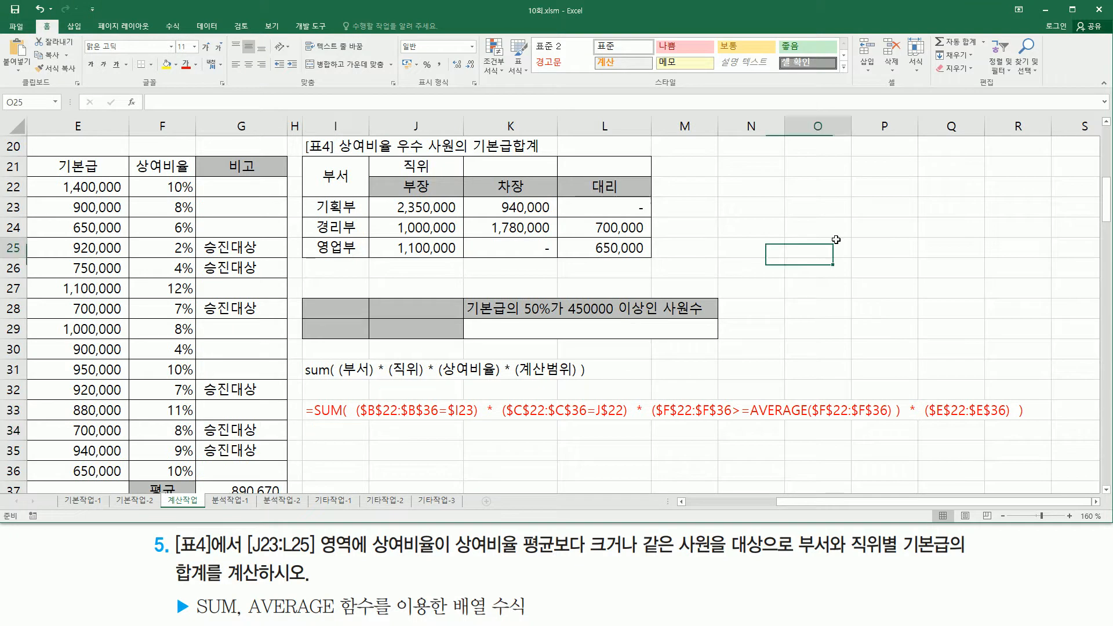
drag(355, 423, 477, 423)
drag(343, 377, 372, 376)
drag(506, 422, 625, 422)
drag(391, 377, 414, 378)
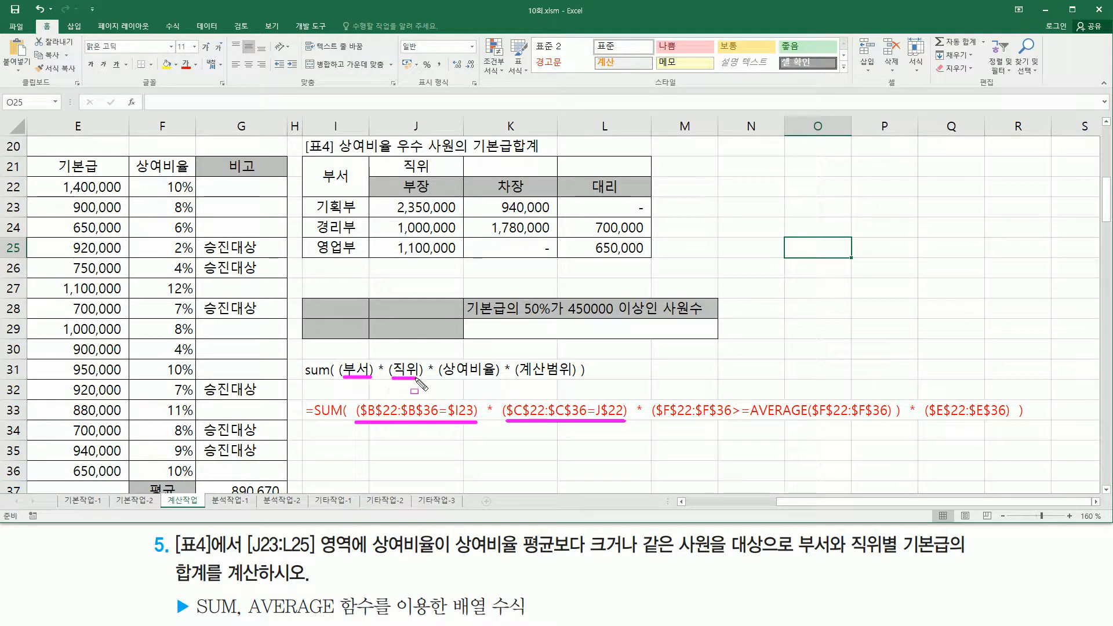
drag(650, 423, 903, 422)
drag(438, 378, 497, 377)
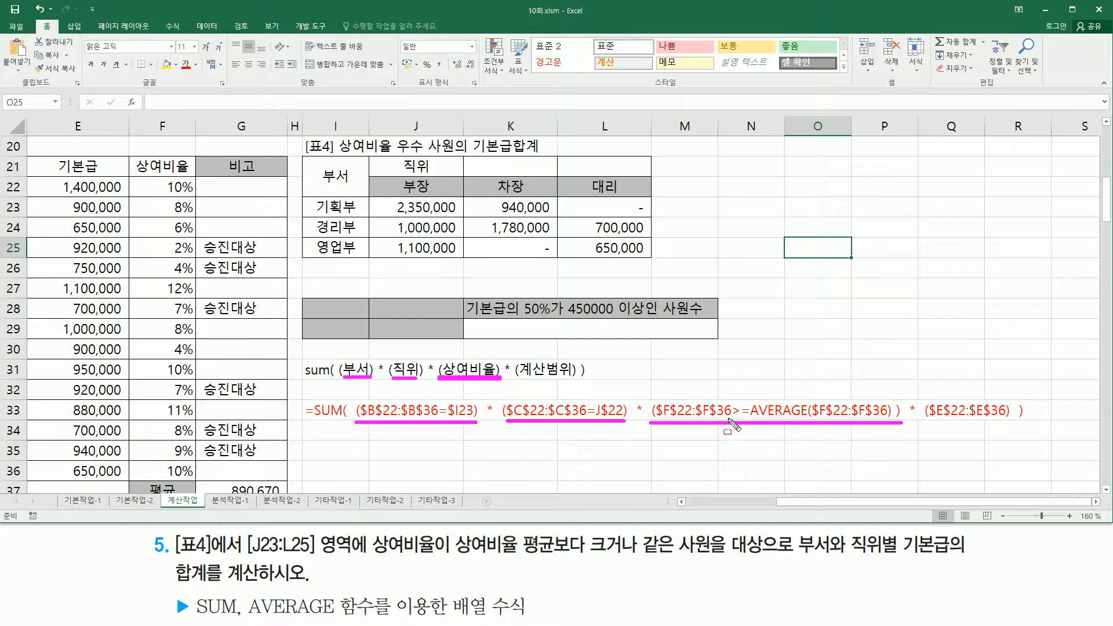
mouse_move(659, 395)
mouse_down()
mouse_move(659, 425)
mouse_move(727, 426)
mouse_move(729, 396)
mouse_move(815, 395)
mouse_move(896, 422)
mouse_up()
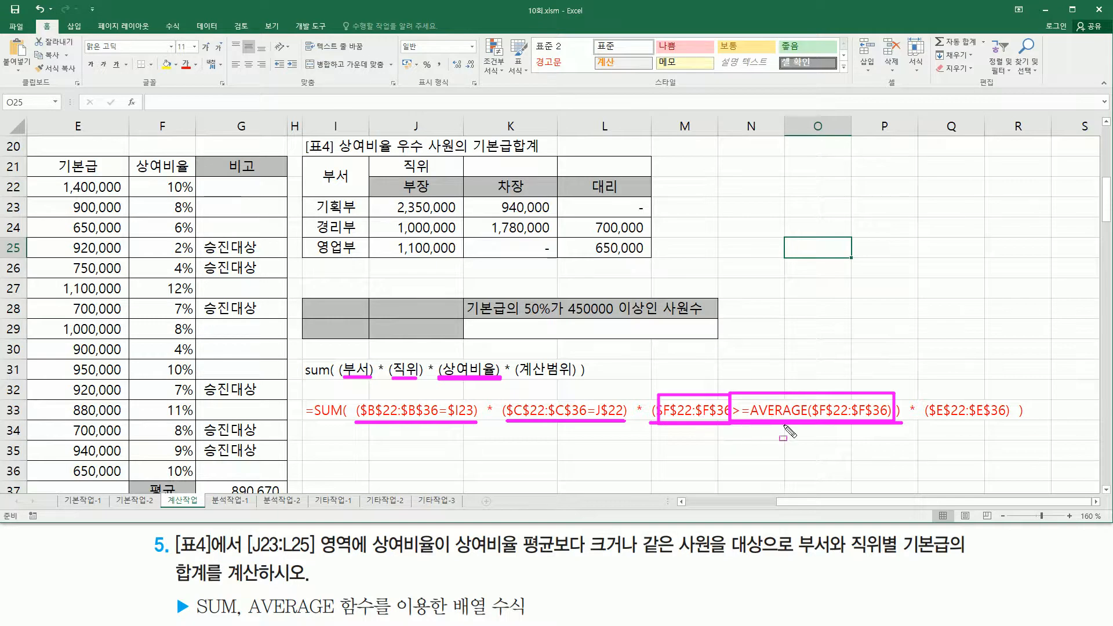
key(Escape)
drag(353, 393, 902, 430)
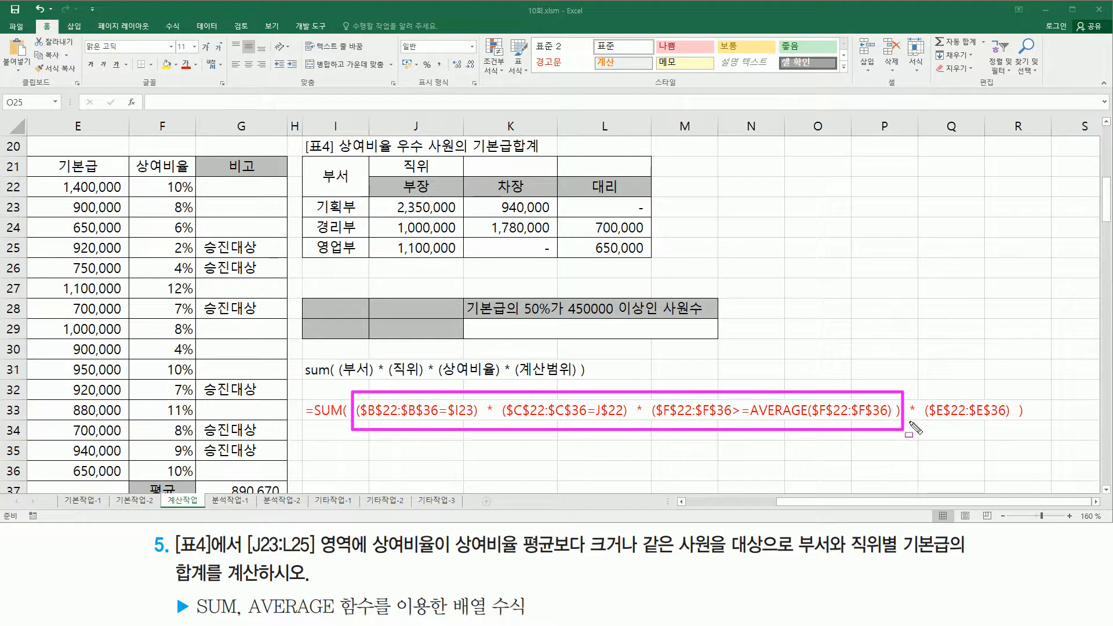
drag(909, 424, 1012, 427)
key(Escape)
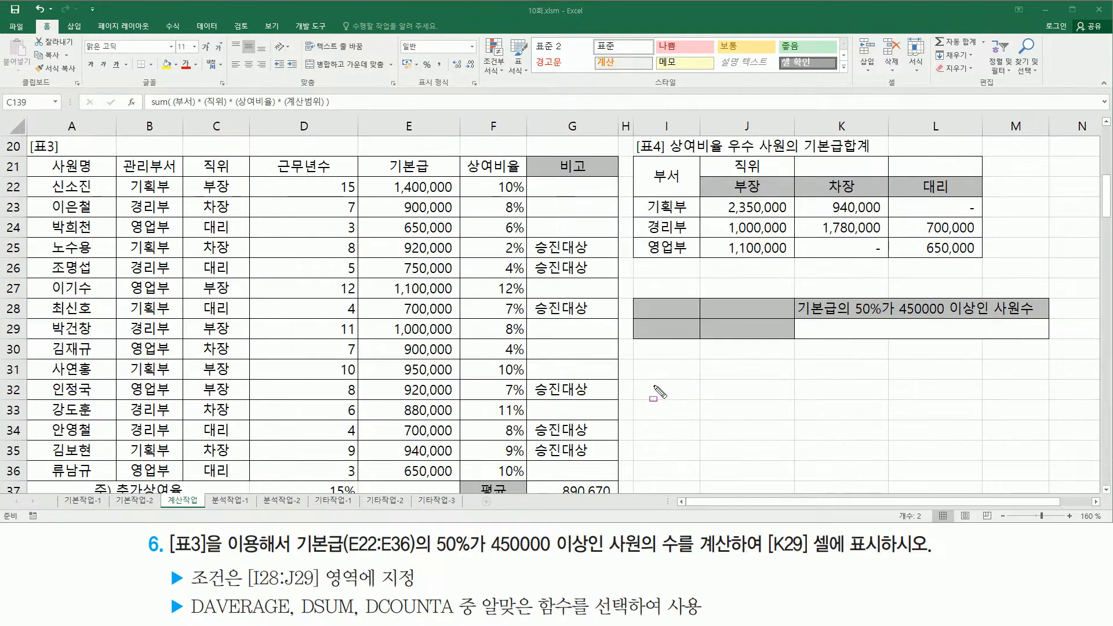
Step: Review task 6 against [표3]: the 기본급 50% condition, the 450000 threshold, result cell K29, criteria area I28:J29 and the function choices
drag(167, 529, 266, 559)
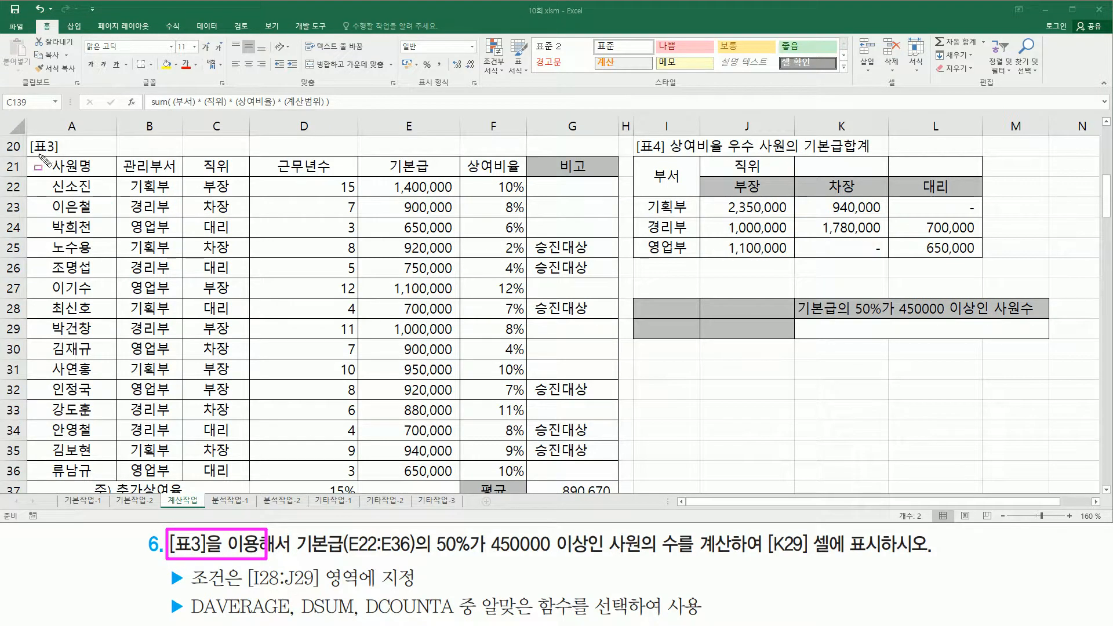
mouse_move(27, 135)
mouse_down()
mouse_move(110, 293)
mouse_move(568, 464)
mouse_move(621, 496)
mouse_up()
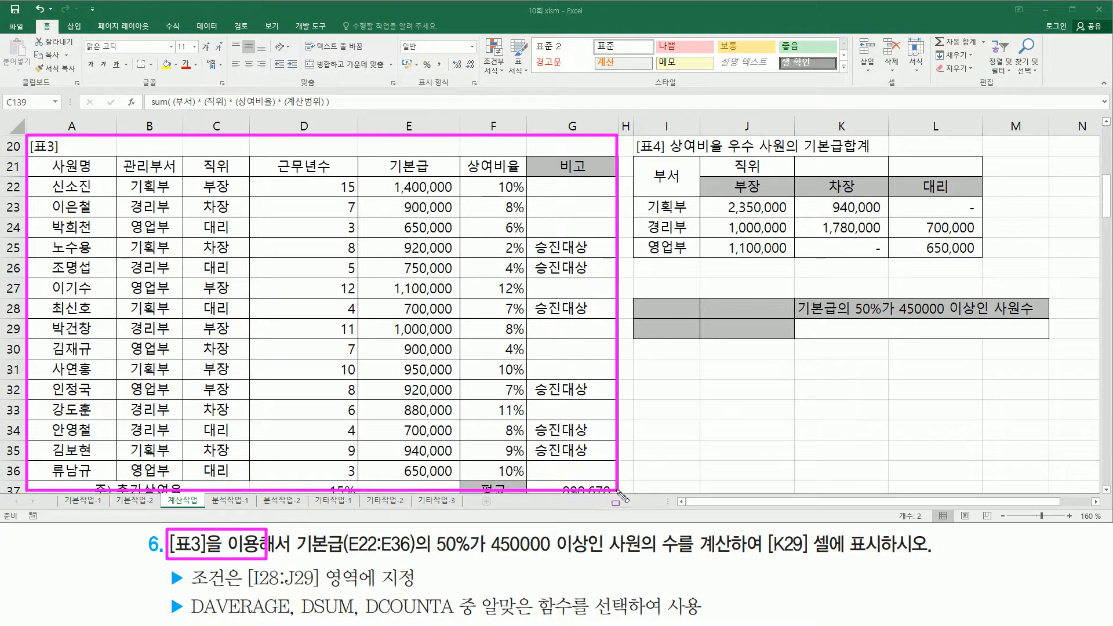
drag(293, 556, 411, 557)
drag(386, 155, 432, 176)
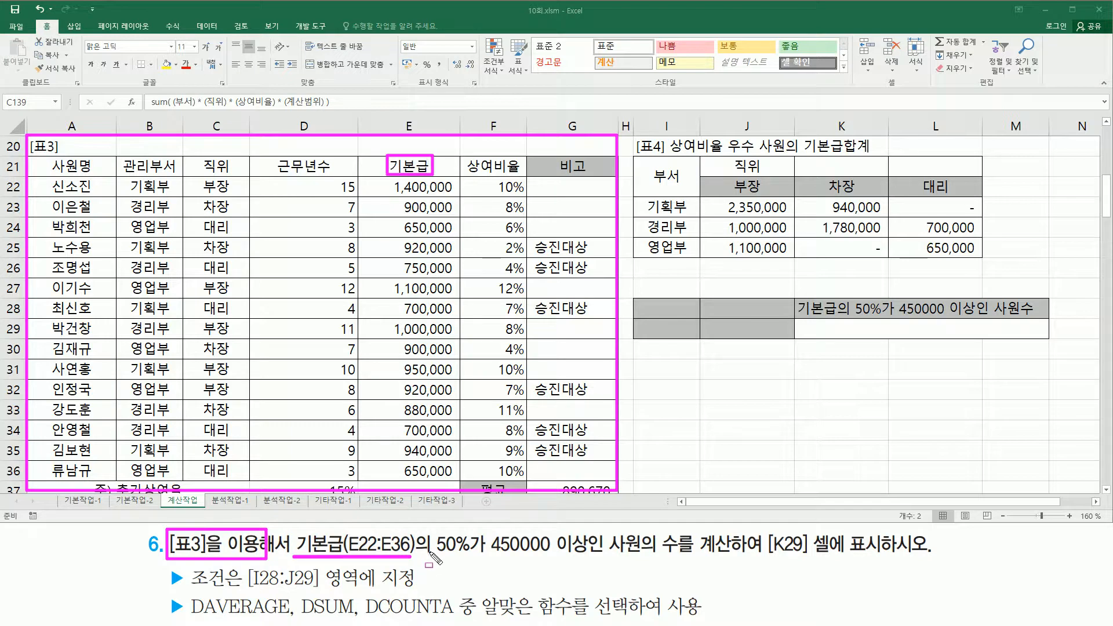
drag(429, 554, 675, 557)
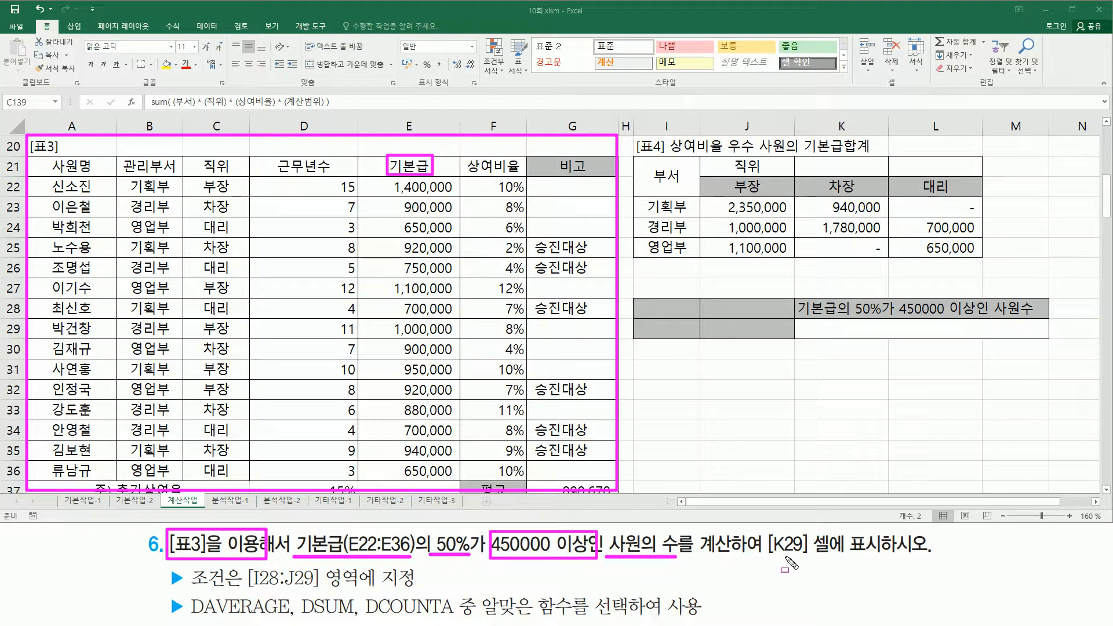
drag(766, 557, 814, 557)
mouse_move(829, 322)
mouse_down()
mouse_move(848, 340)
mouse_move(1018, 339)
mouse_up()
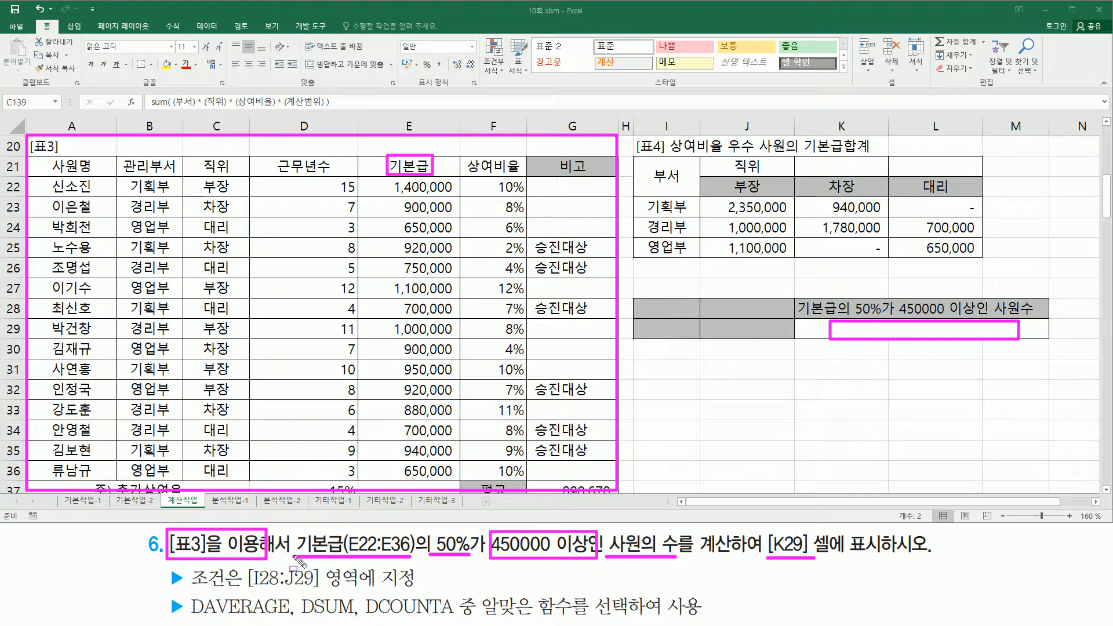
mouse_move(253, 596)
mouse_down()
mouse_move(318, 591)
mouse_move(248, 568)
mouse_move(417, 567)
mouse_up()
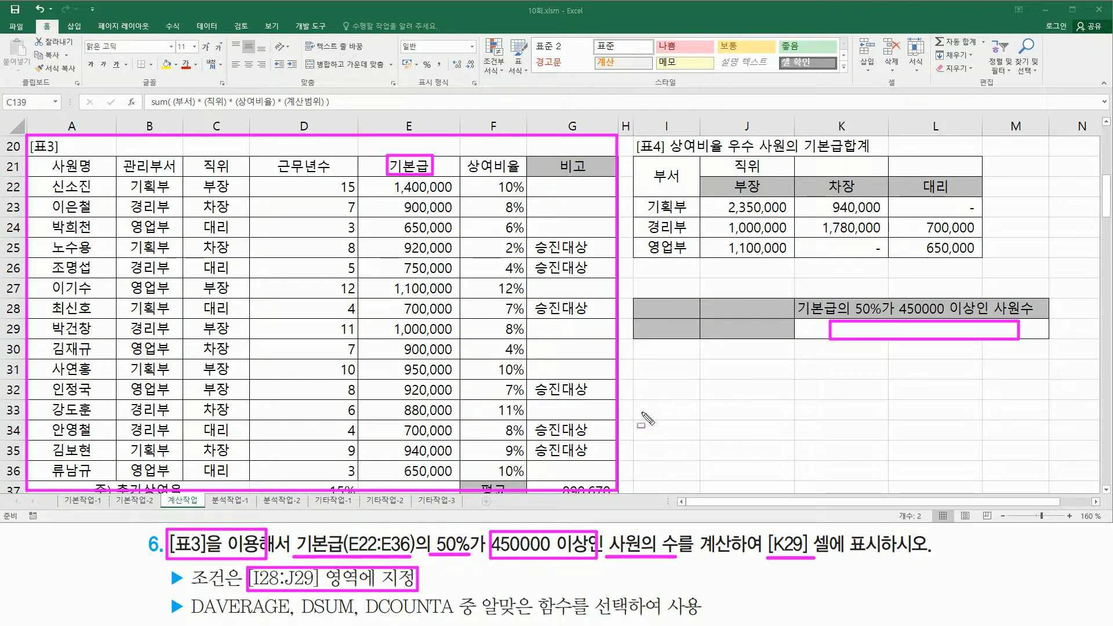
mouse_move(642, 300)
mouse_down()
mouse_move(658, 338)
mouse_move(781, 340)
mouse_up()
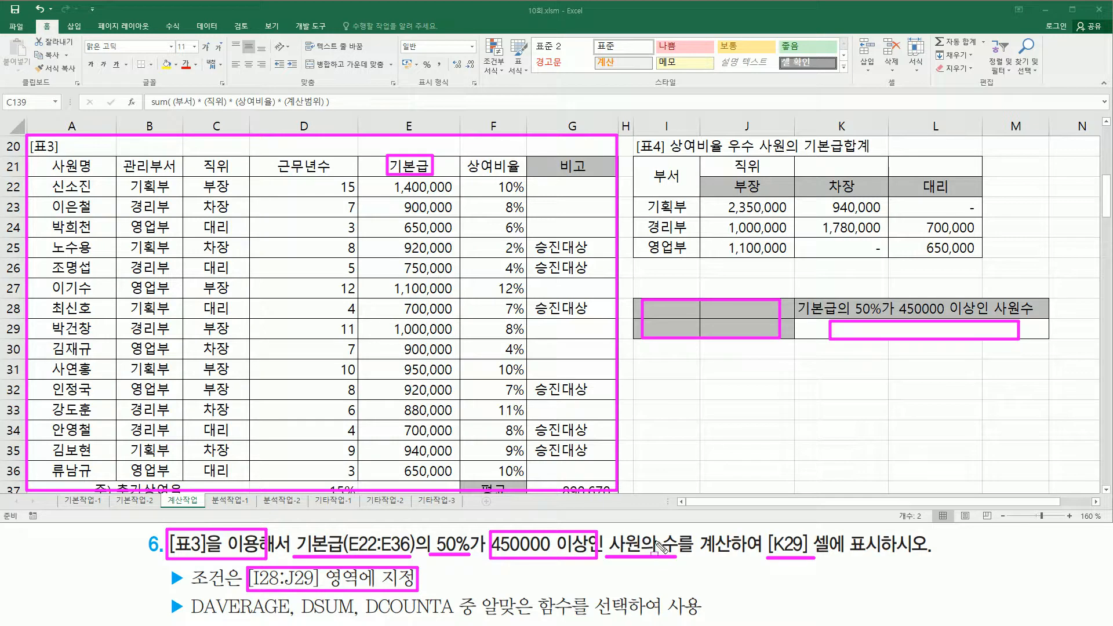
drag(364, 617, 460, 600)
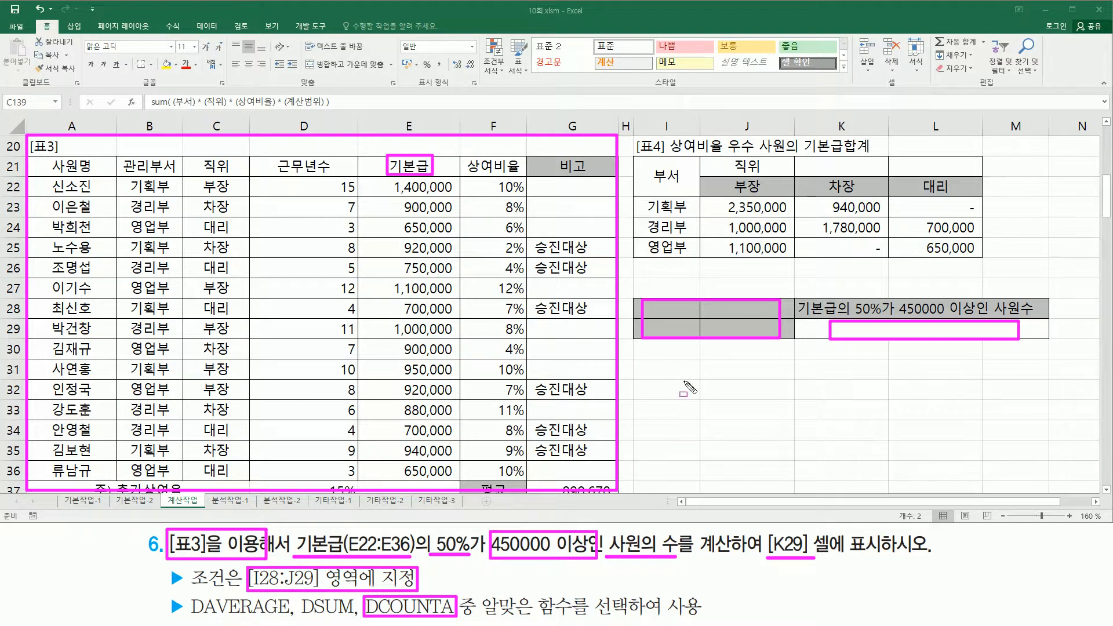
key(Escape)
Step: Write the database function outline "d~~~( 전체범위 , 계산열 , 조건범위 )" as a note in I31
click(693, 373)
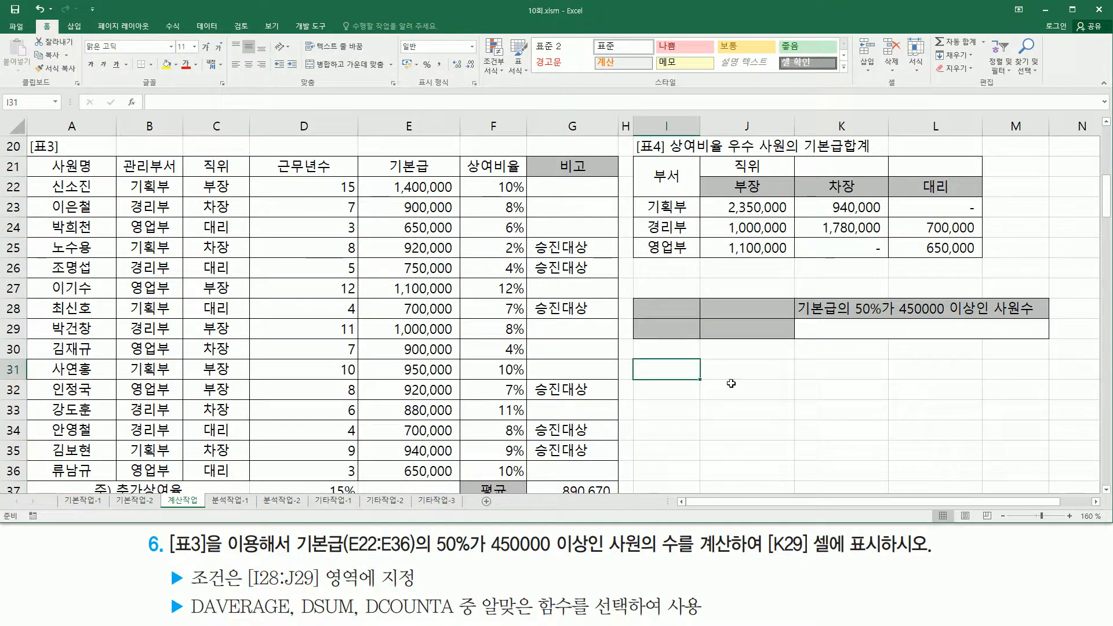
text(d~~~()
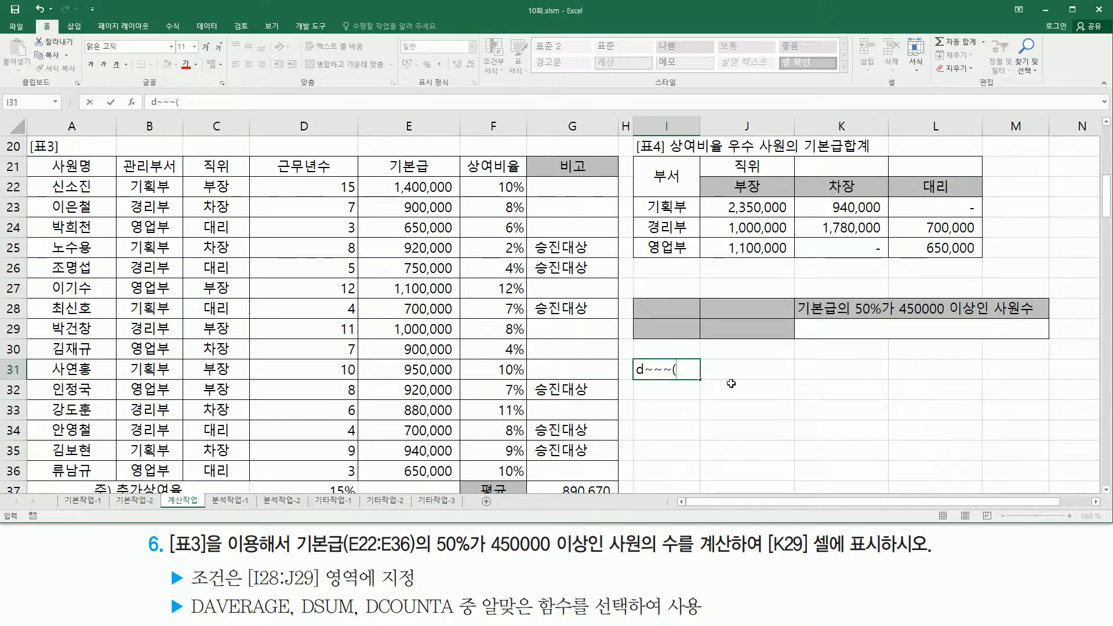
text( 저)
text(체범위 , 계산열 ,)
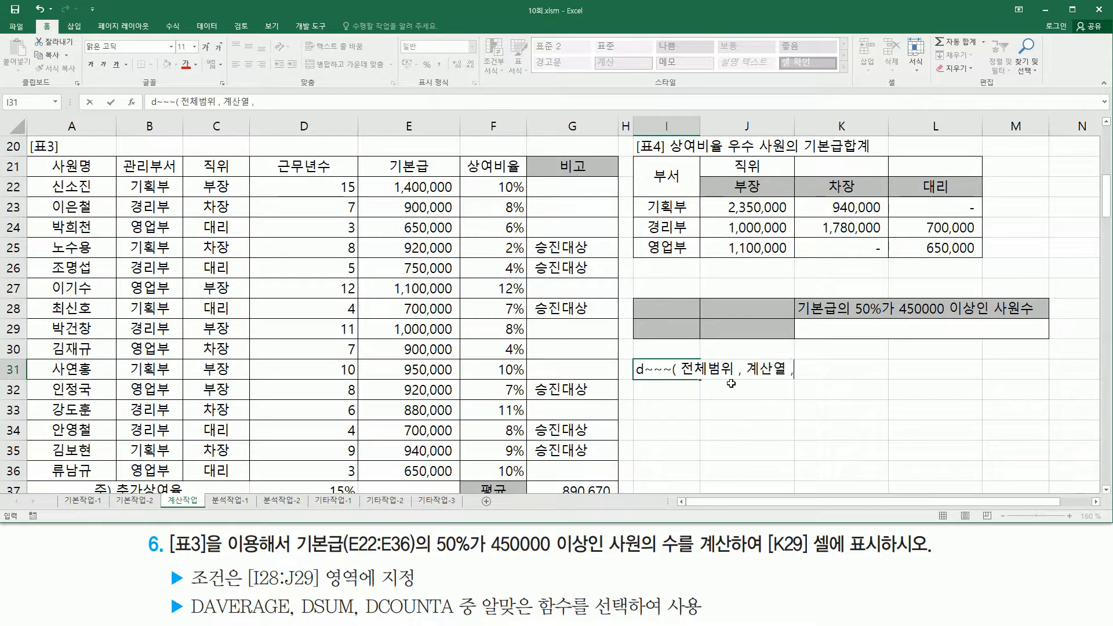
text( 조건범우)
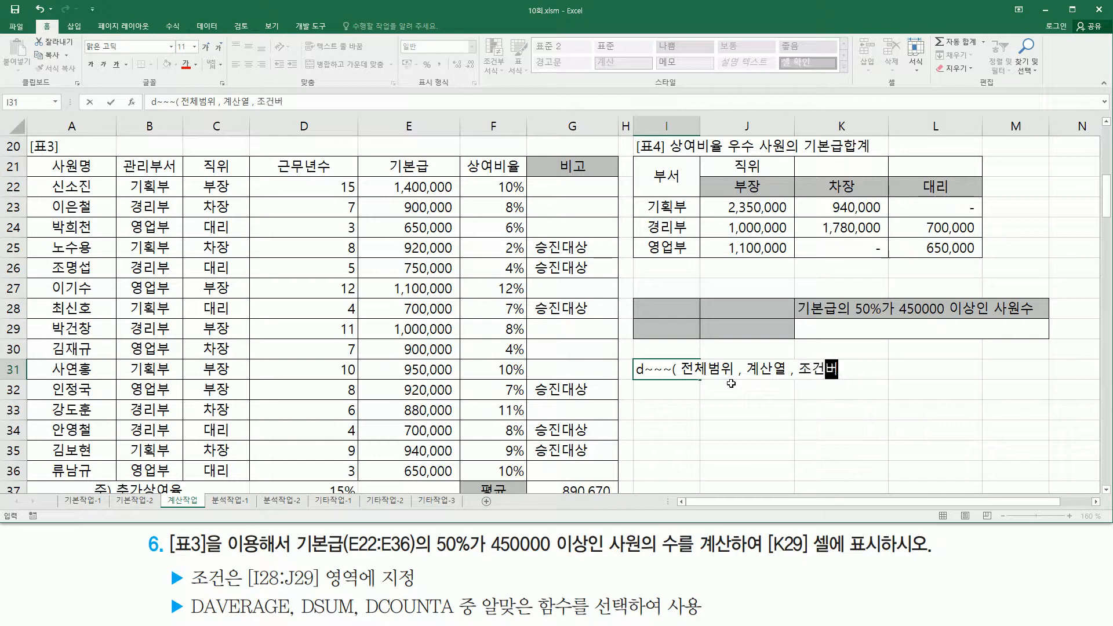
text(위 ))
key(Return)
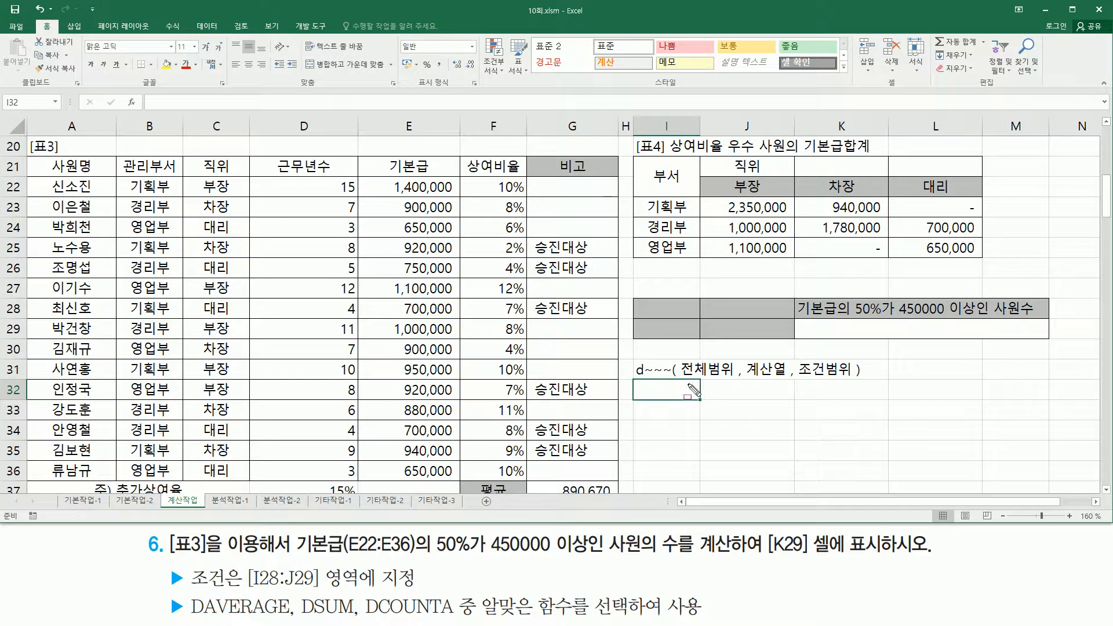
Step: Match the outline's 전체범위, 계산열 and 조건범위 to [표3] and I28:J29, and reread the 기본급 50% condition in task 6
mouse_move(39, 159)
mouse_down()
mouse_move(124, 161)
mouse_move(249, 387)
mouse_move(521, 467)
mouse_move(613, 479)
mouse_up()
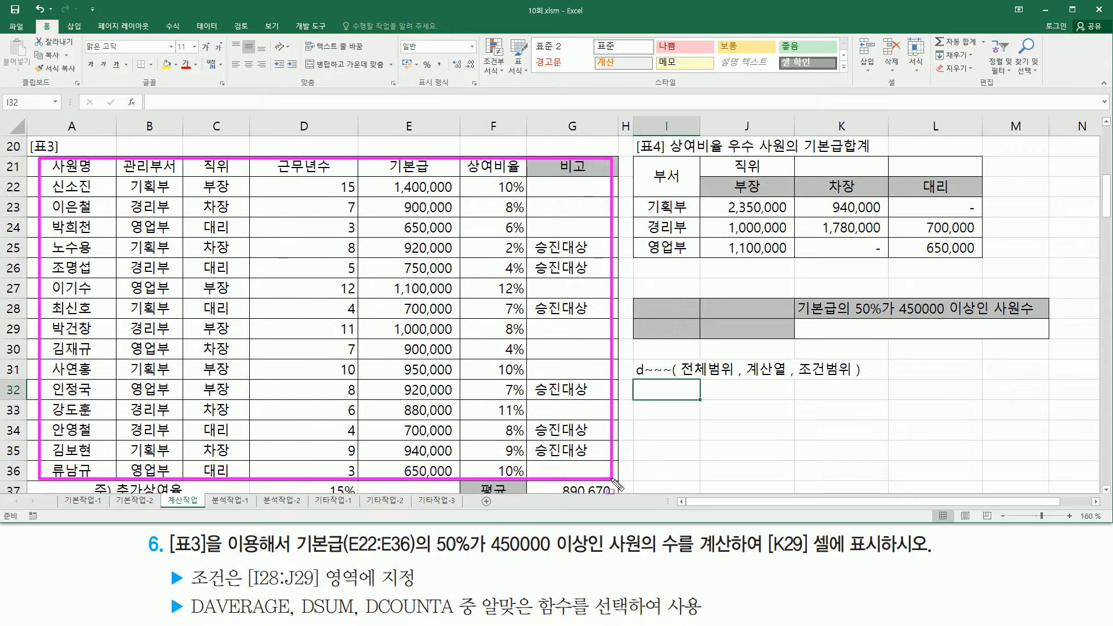
drag(683, 374, 733, 375)
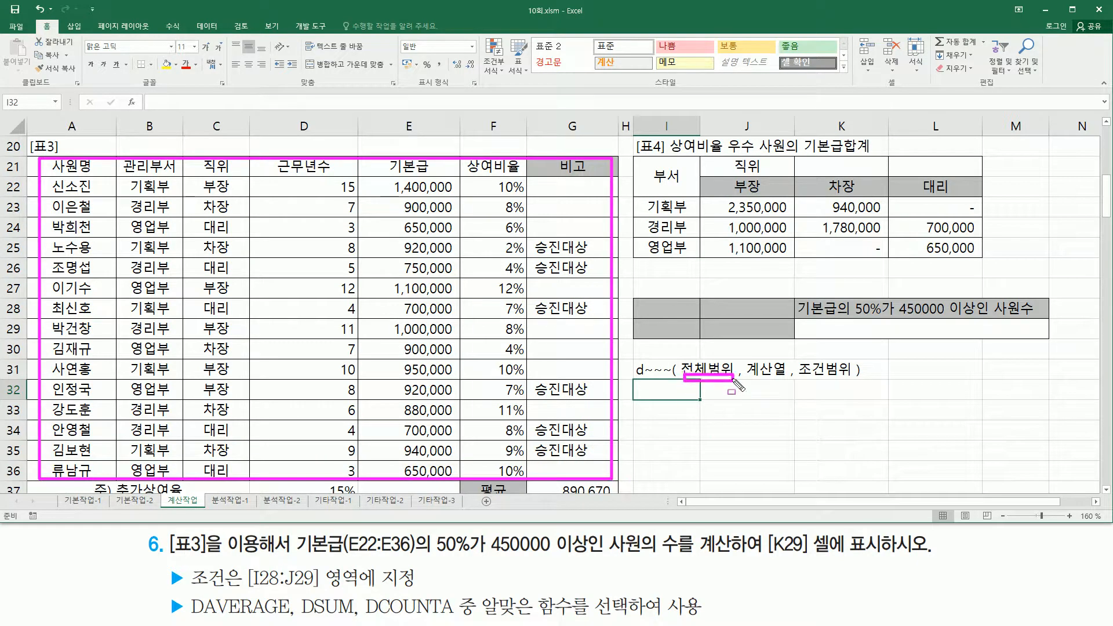
drag(801, 378, 852, 377)
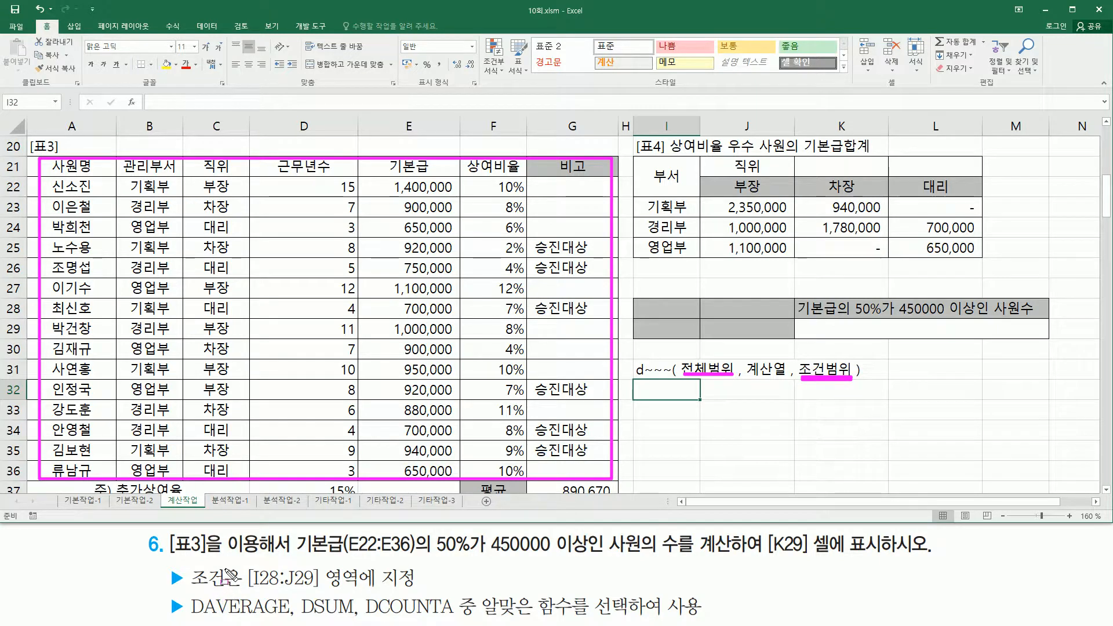
drag(242, 559, 335, 591)
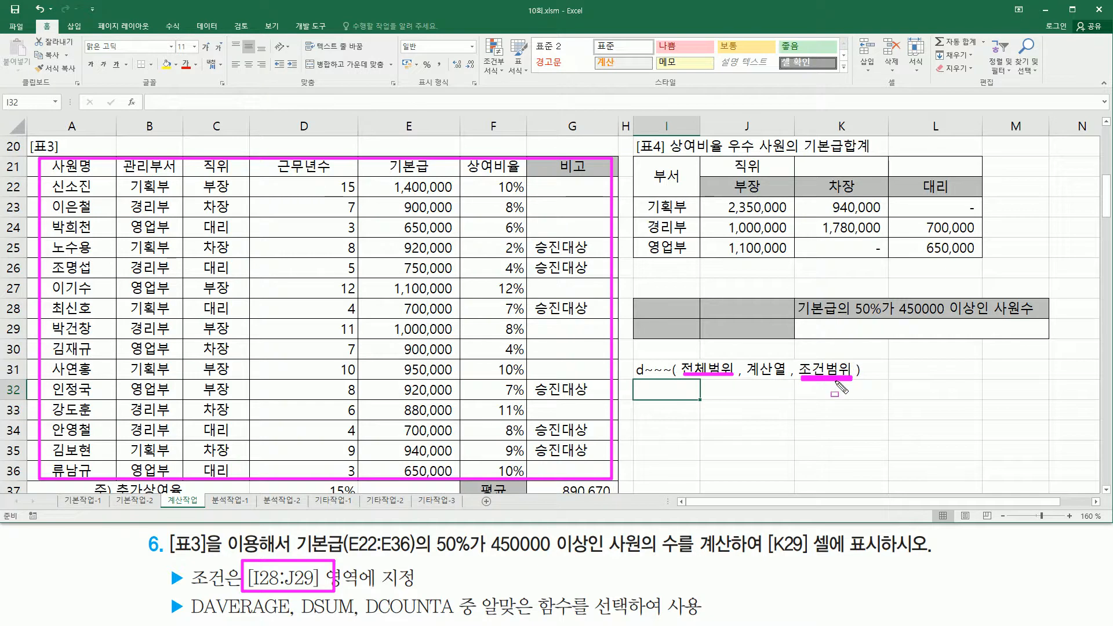
drag(749, 382, 780, 382)
key(Escape)
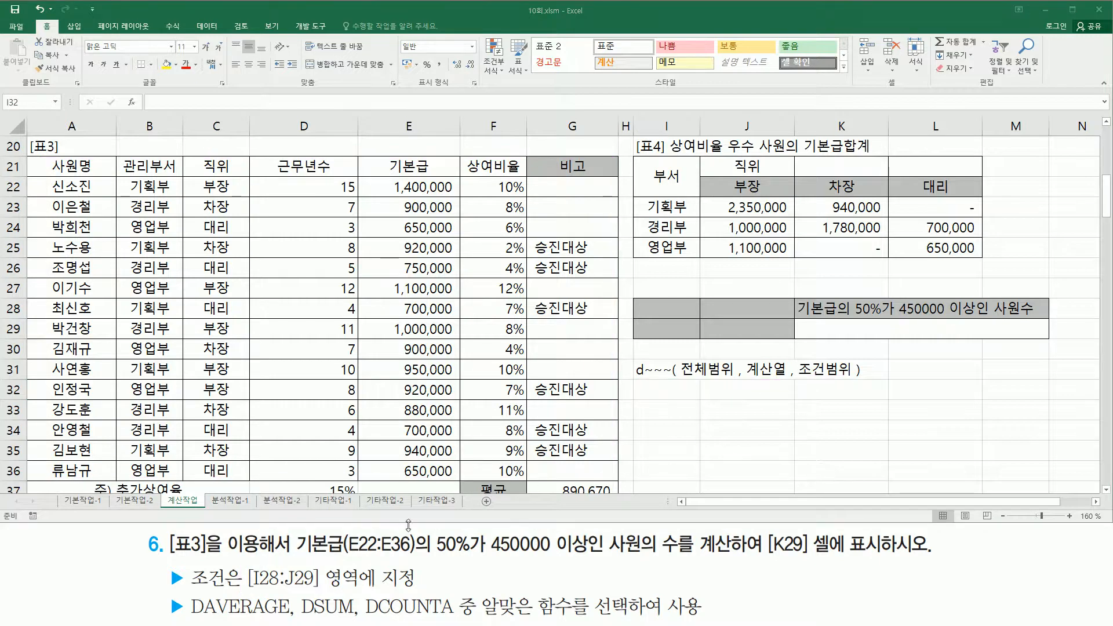
drag(297, 555, 586, 555)
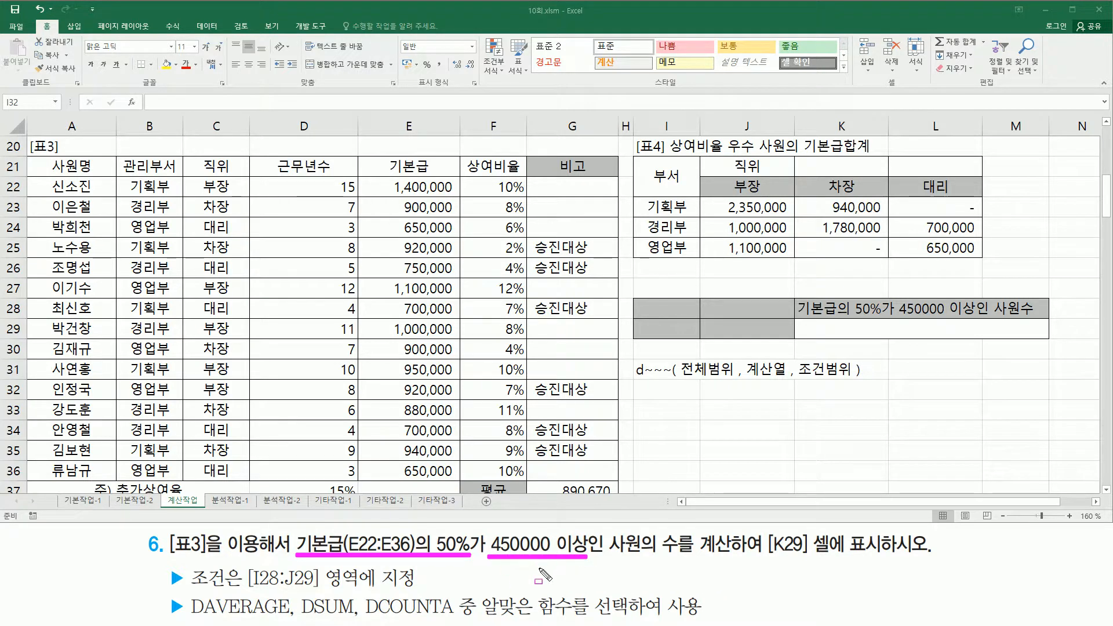
key(Escape)
Step: Enter 조건 as the criteria heading in I28
click(663, 310)
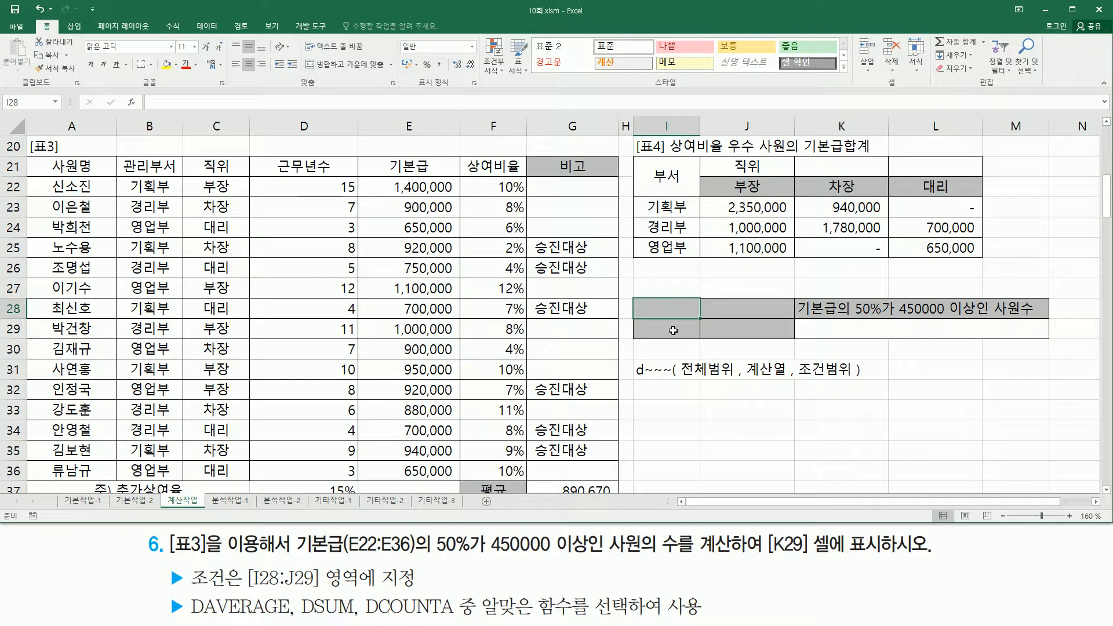
text(조건)
key(Return)
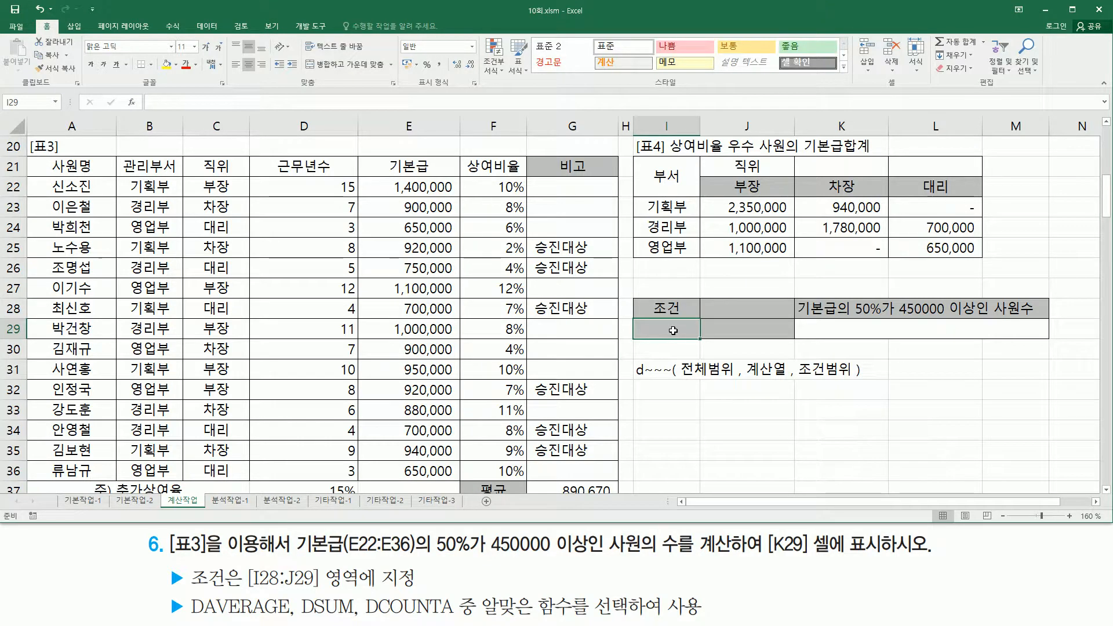
Step: Enter the criteria formula =E22*50% >=450000 in I29, under the 조건 heading
text(=)
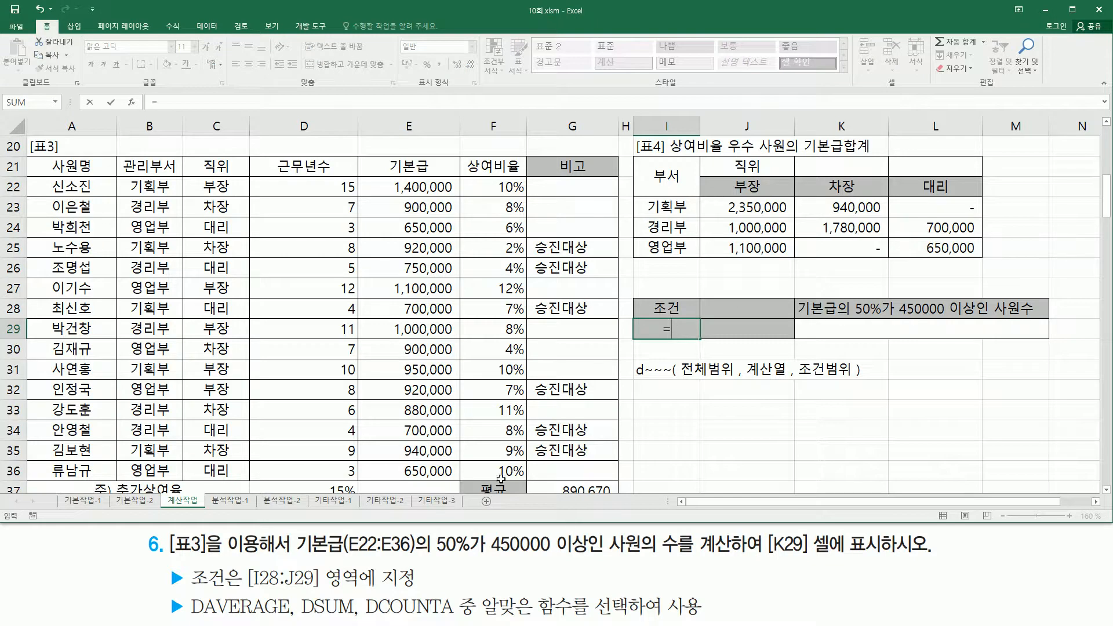
click(397, 187)
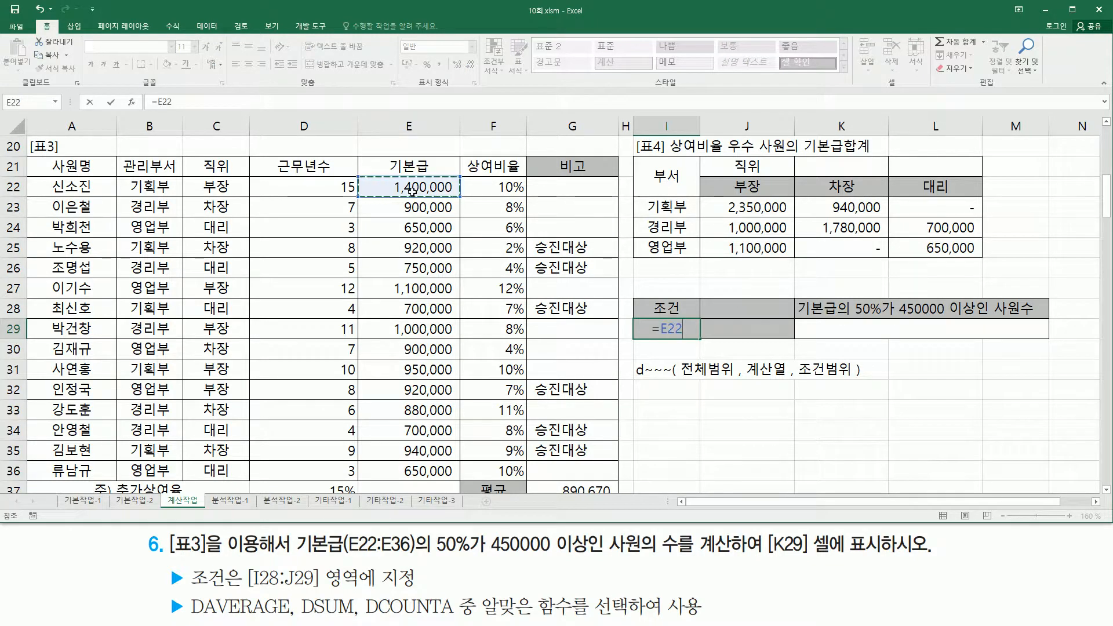
text(*5)
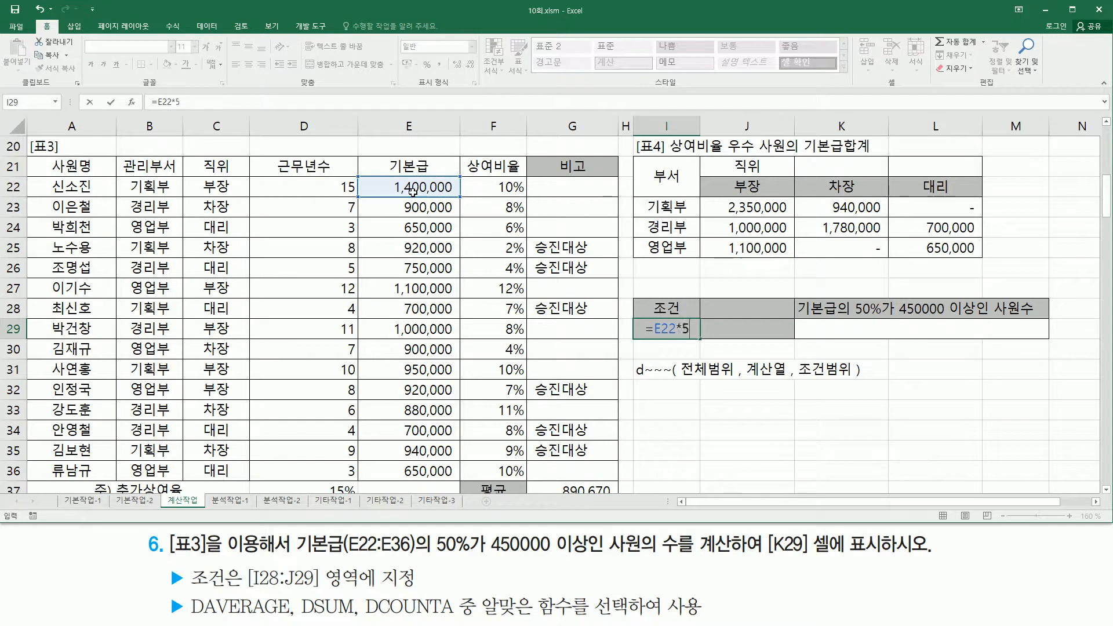
text(0%)
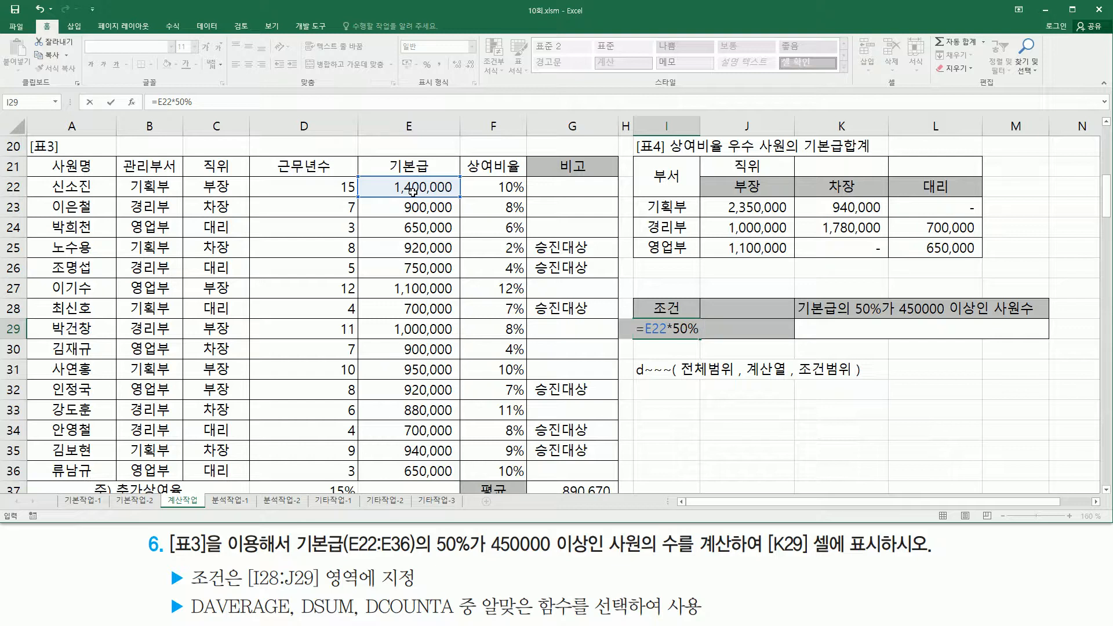
text( >=450000)
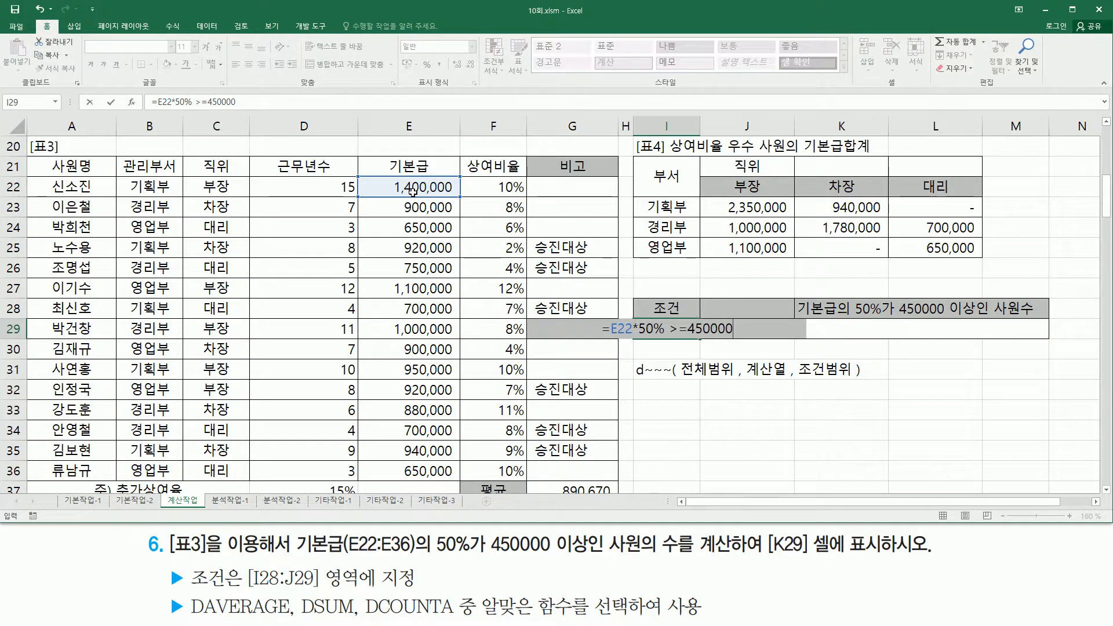
key(Return)
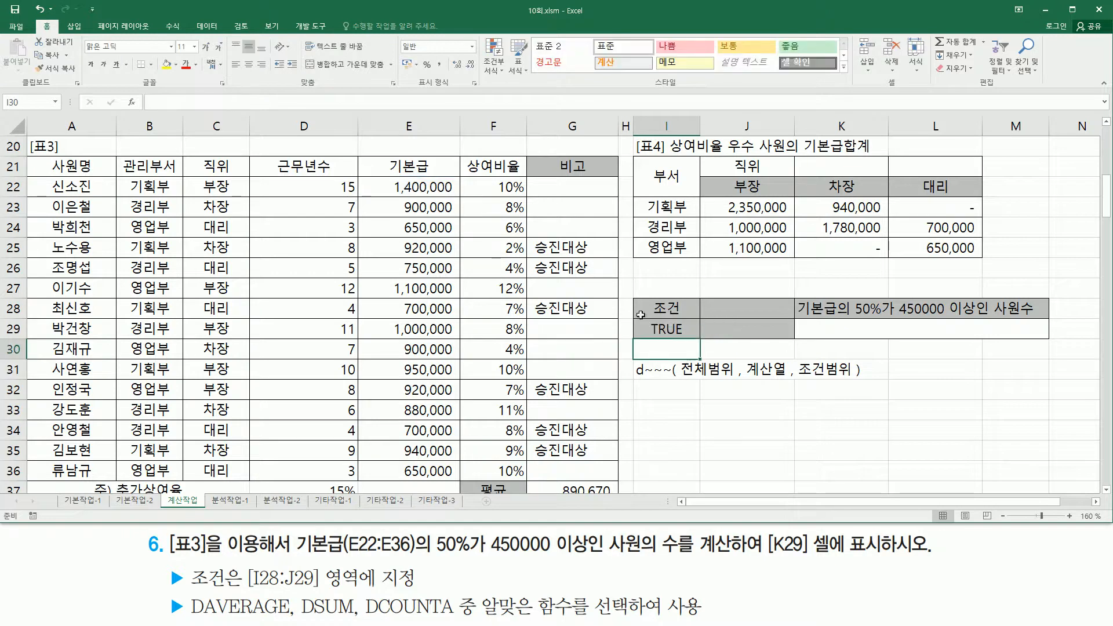
click(664, 332)
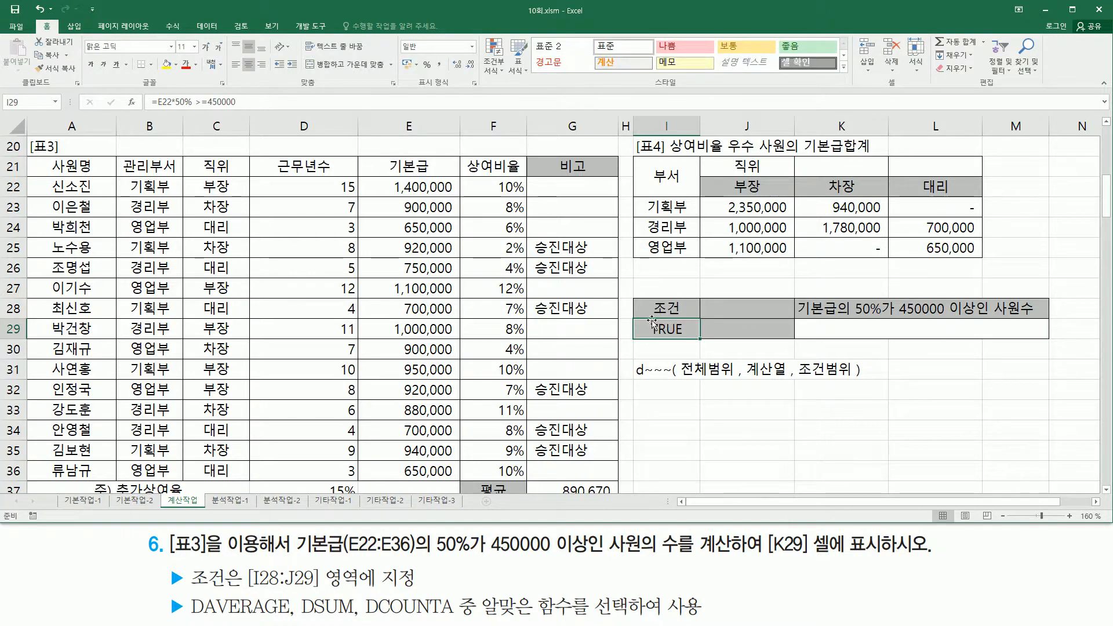
Step: Match I28:I29 to the outline's 조건범위 and A21:G36 to the full range, and check DCOUNTA and the 계산열 argument
drag(634, 299, 695, 338)
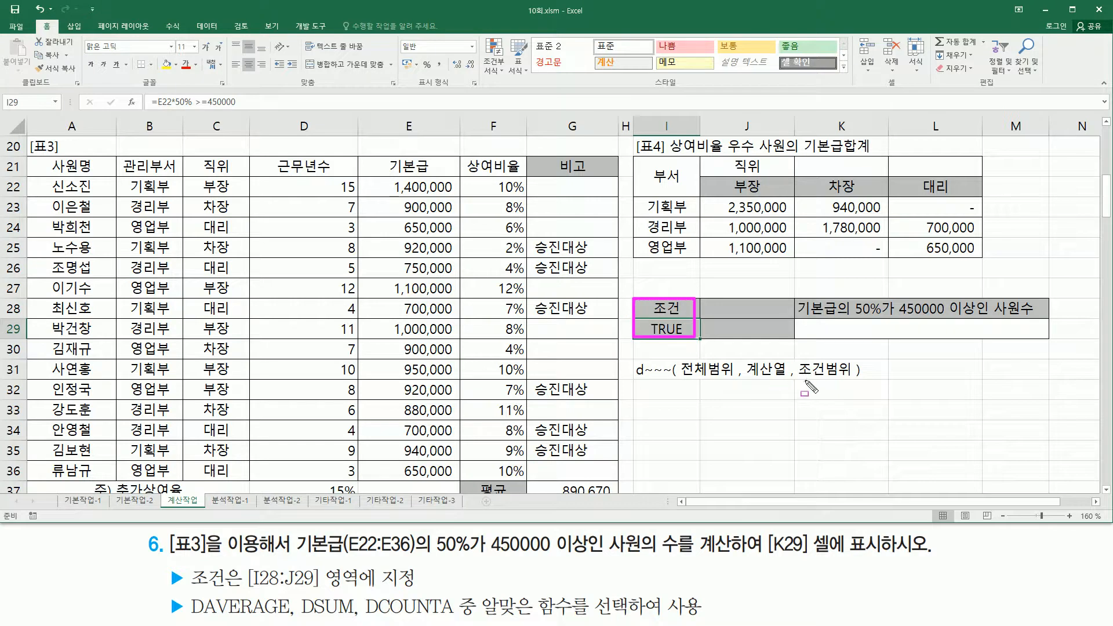
drag(803, 378, 849, 377)
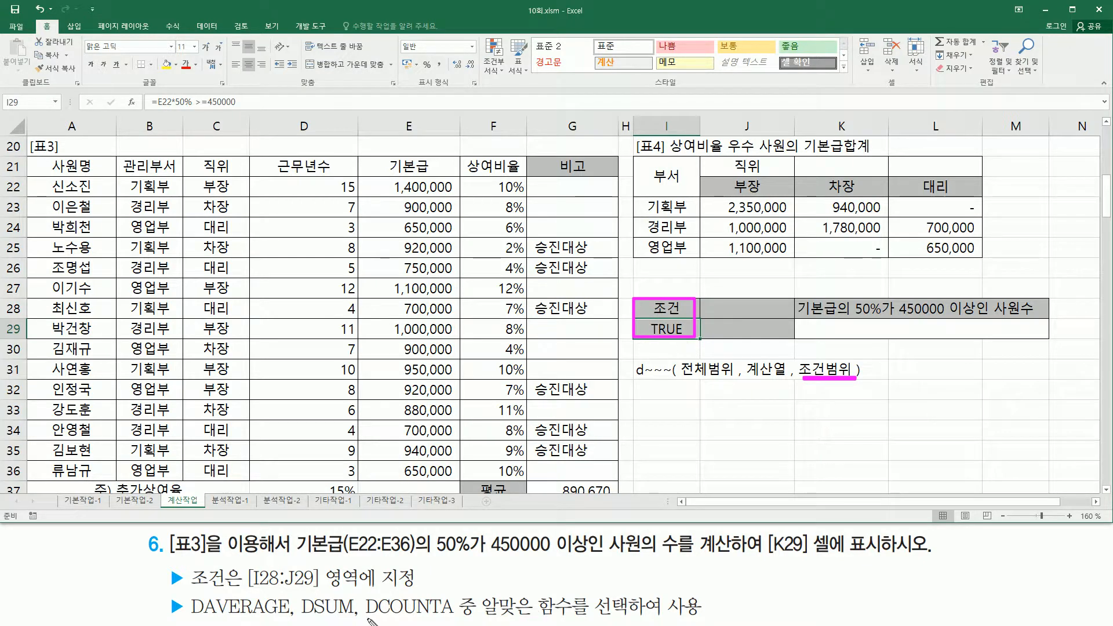
drag(384, 620, 455, 619)
mouse_move(27, 154)
mouse_down()
mouse_move(558, 378)
mouse_move(614, 488)
mouse_move(608, 480)
mouse_up()
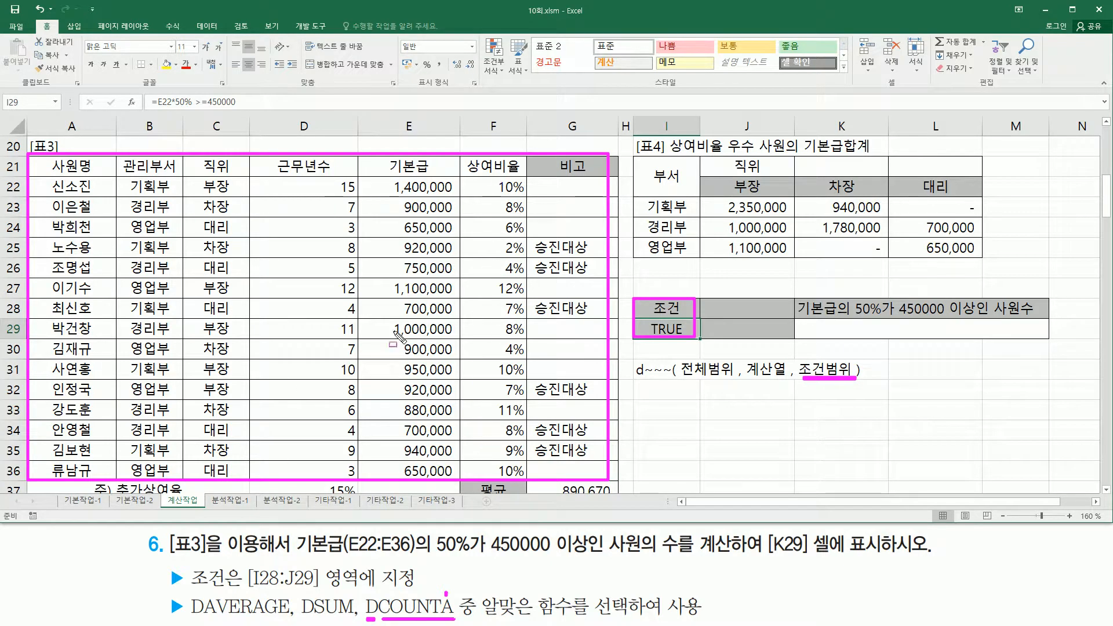
drag(745, 353, 782, 387)
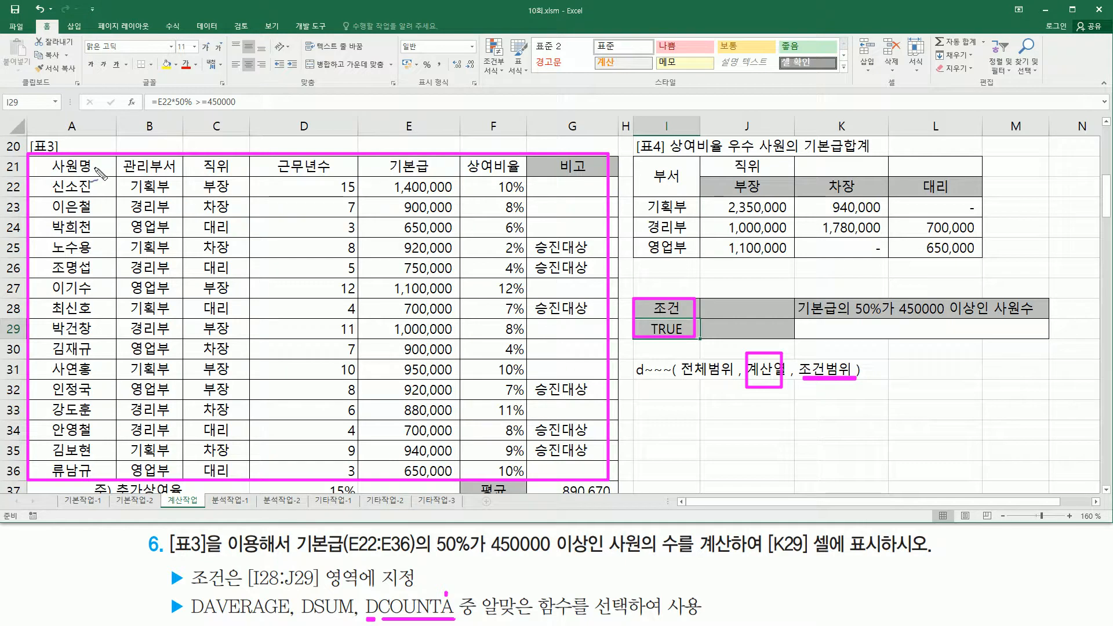
Step: Number the [표3] columns 1 to 7 from 사원명 to 비고, and inspect the 비고 column for blank cells
drag(105, 162, 109, 182)
drag(147, 143, 223, 156)
mouse_move(306, 136)
mouse_down()
mouse_move(297, 150)
mouse_move(319, 146)
mouse_move(311, 156)
mouse_up()
drag(401, 137, 398, 152)
drag(398, 139, 421, 139)
mouse_move(500, 131)
mouse_down()
mouse_move(493, 152)
mouse_move(564, 156)
mouse_up()
drag(580, 224, 587, 221)
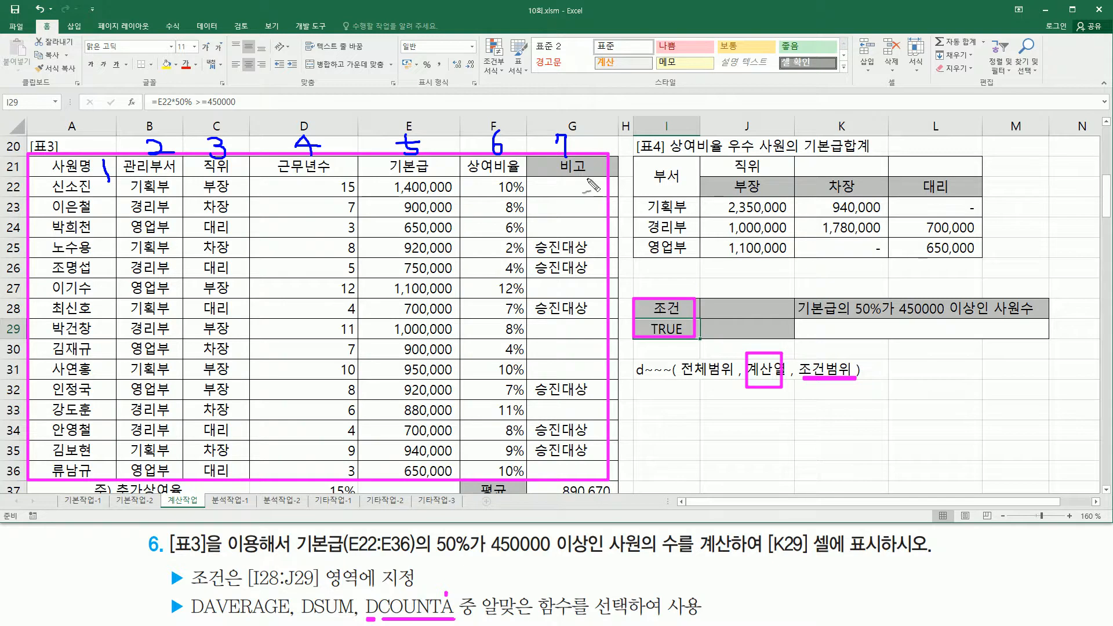
mouse_move(579, 155)
mouse_down()
mouse_move(562, 164)
mouse_move(584, 151)
mouse_move(567, 163)
mouse_move(571, 238)
mouse_up()
drag(566, 290, 575, 297)
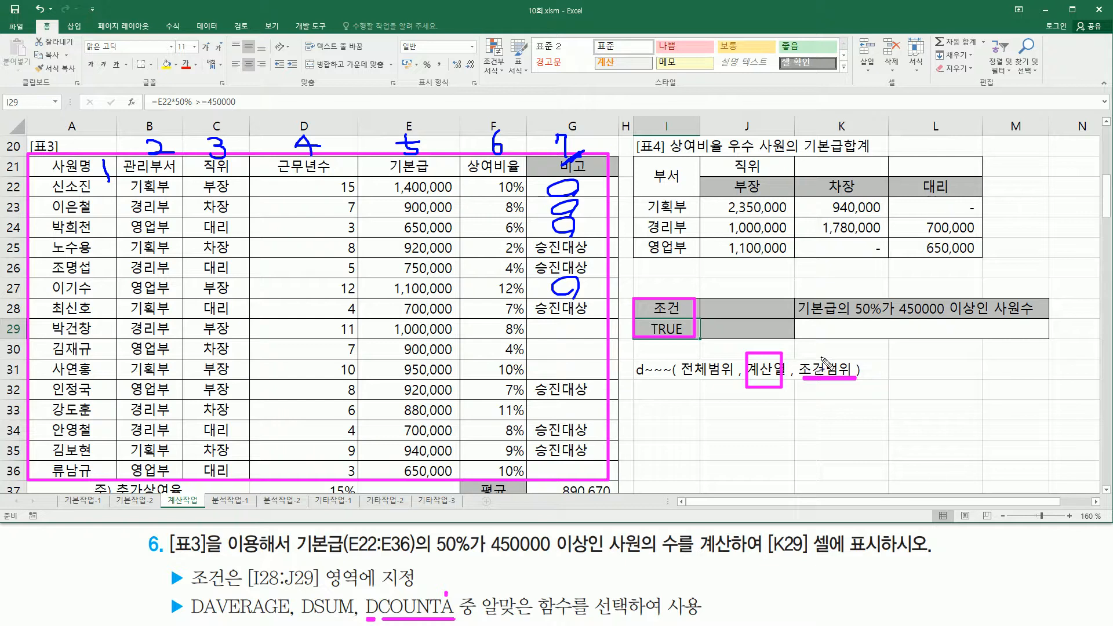
Step: Review the 조건범위 and 계산열 arguments and examine columns 1 to 6 of [표3] as candidates for the calculation column
drag(820, 355, 844, 332)
drag(743, 400, 752, 398)
drag(753, 349, 764, 335)
mouse_move(109, 186)
mouse_down()
mouse_move(81, 174)
mouse_move(235, 163)
mouse_up()
drag(322, 160, 331, 165)
mouse_move(426, 168)
mouse_down()
mouse_move(440, 128)
mouse_move(434, 164)
mouse_up()
drag(510, 165, 519, 150)
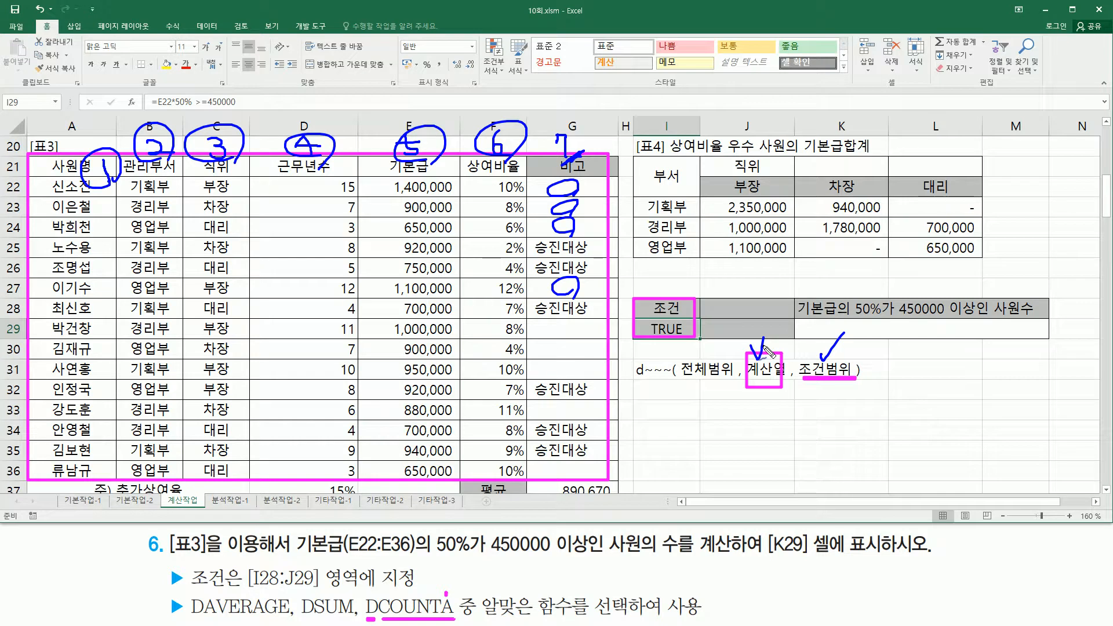
key(Escape)
Step: Enter =DCOUNTA( A21:G36 , 6 , I28:I29 ) in K29, using the 상여비율 column as the field
click(838, 330)
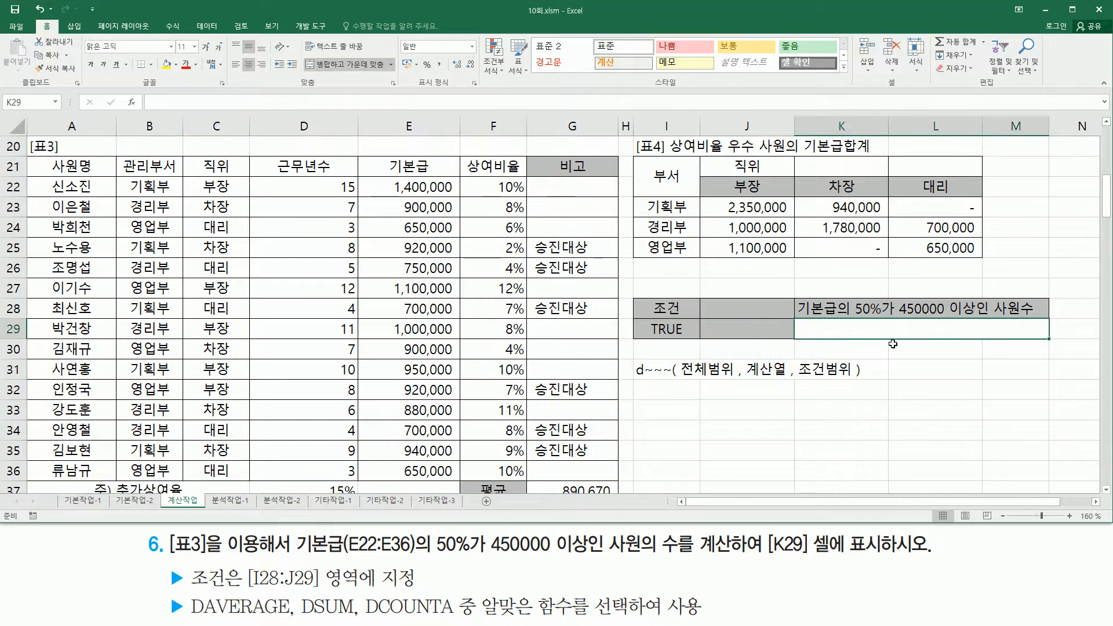
text(=)
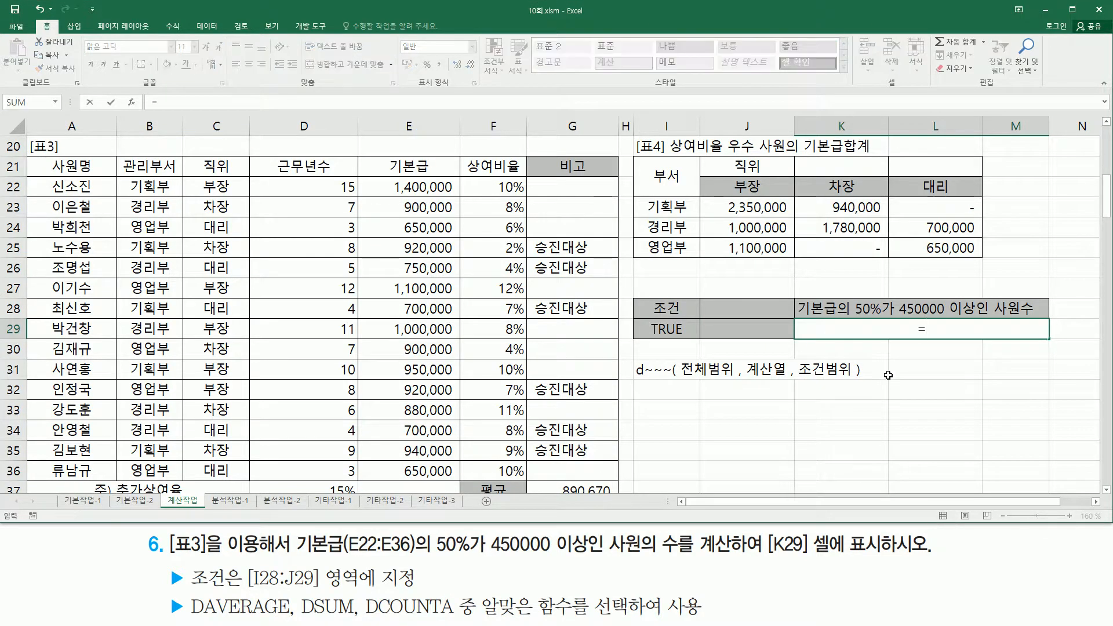
text(dcounta)
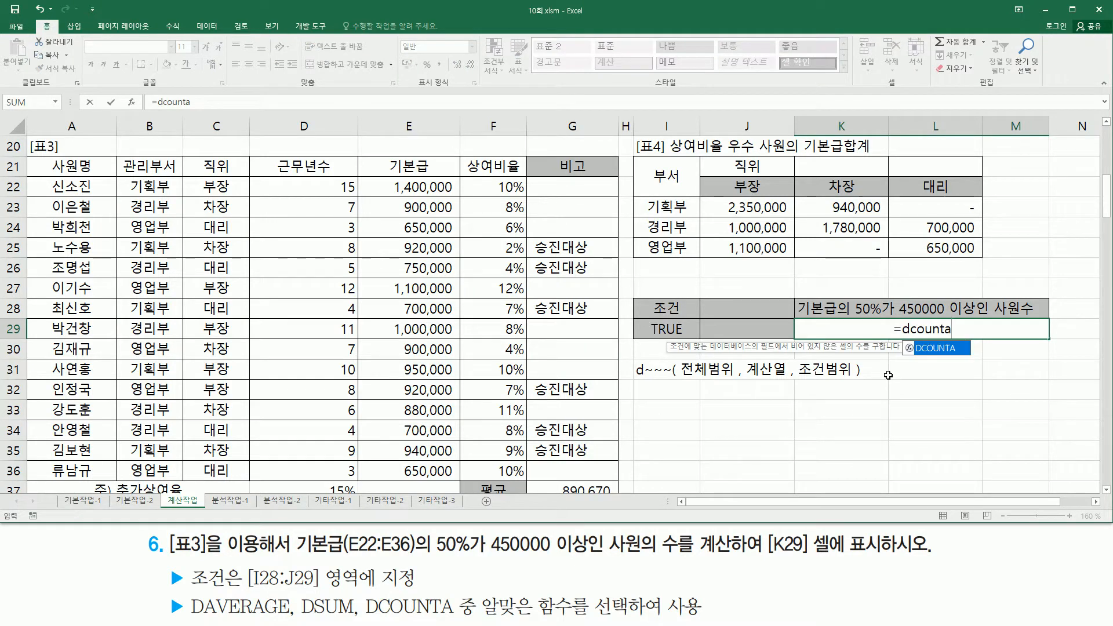
key(Tab)
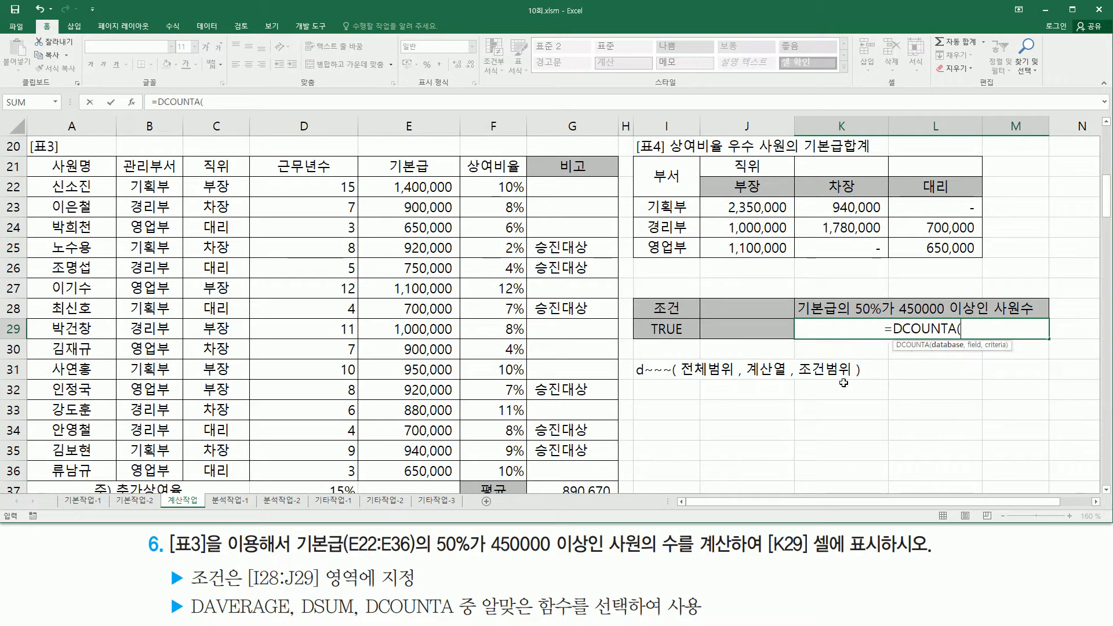
drag(57, 165, 550, 477)
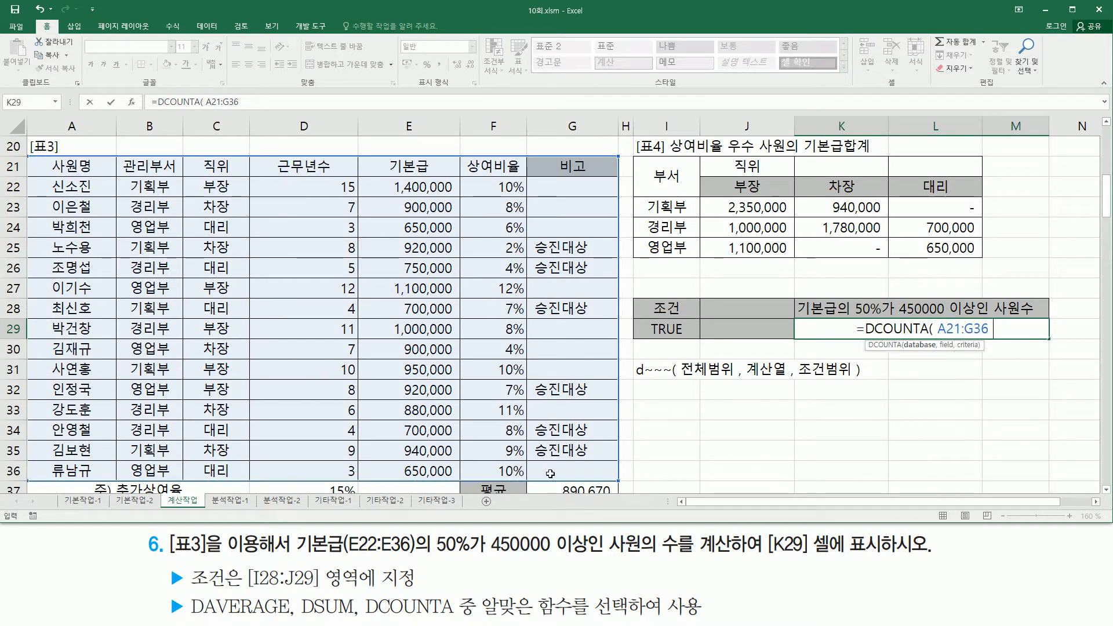
text(, )
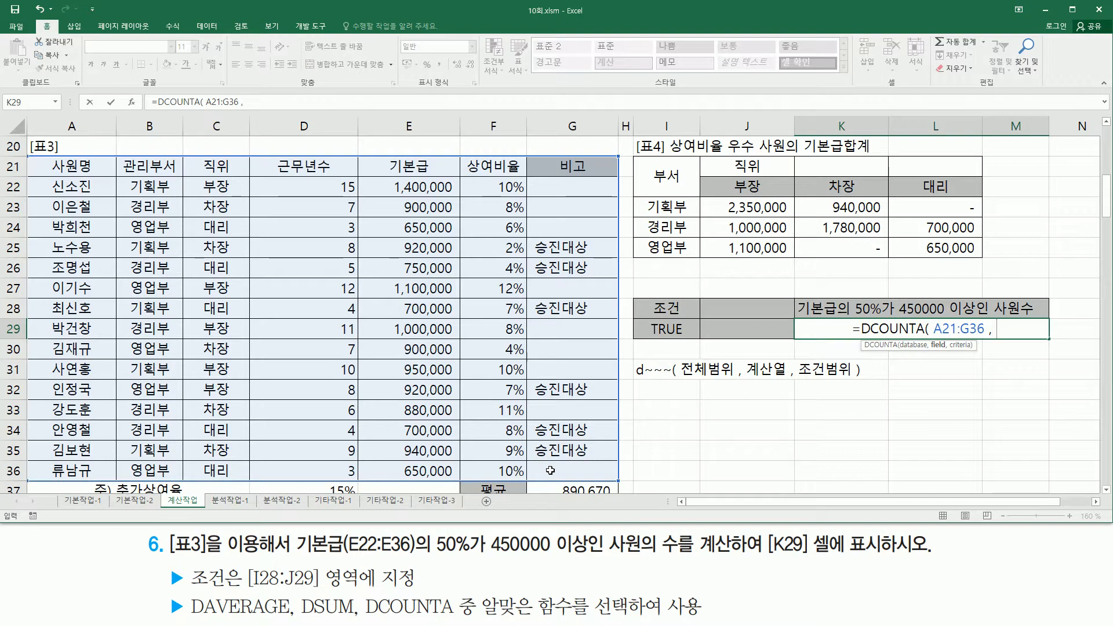
text(6)
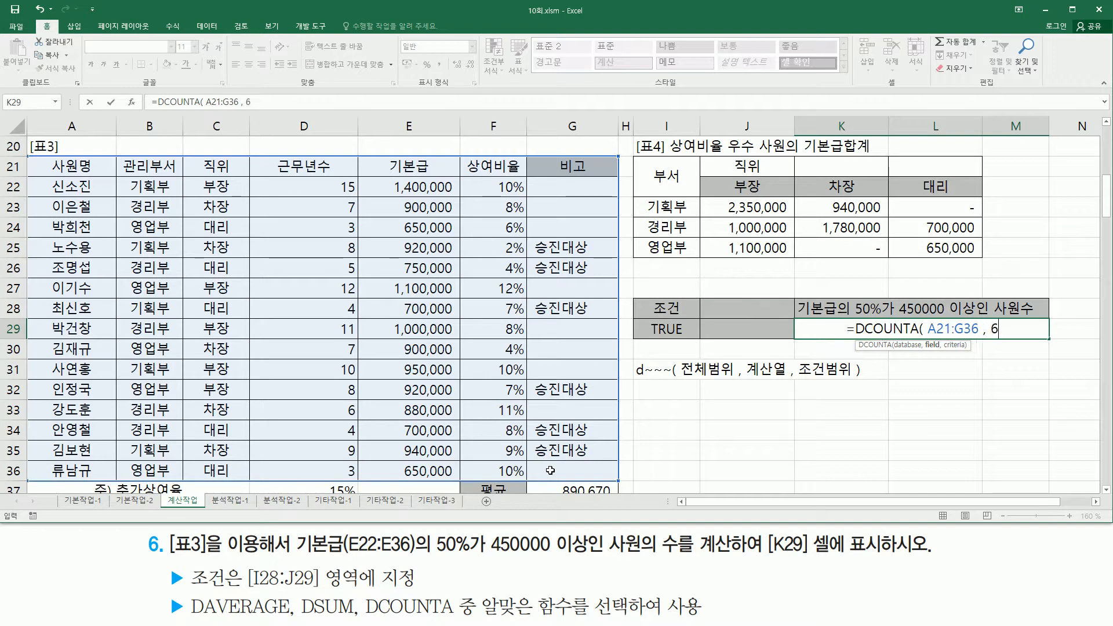
text( ,)
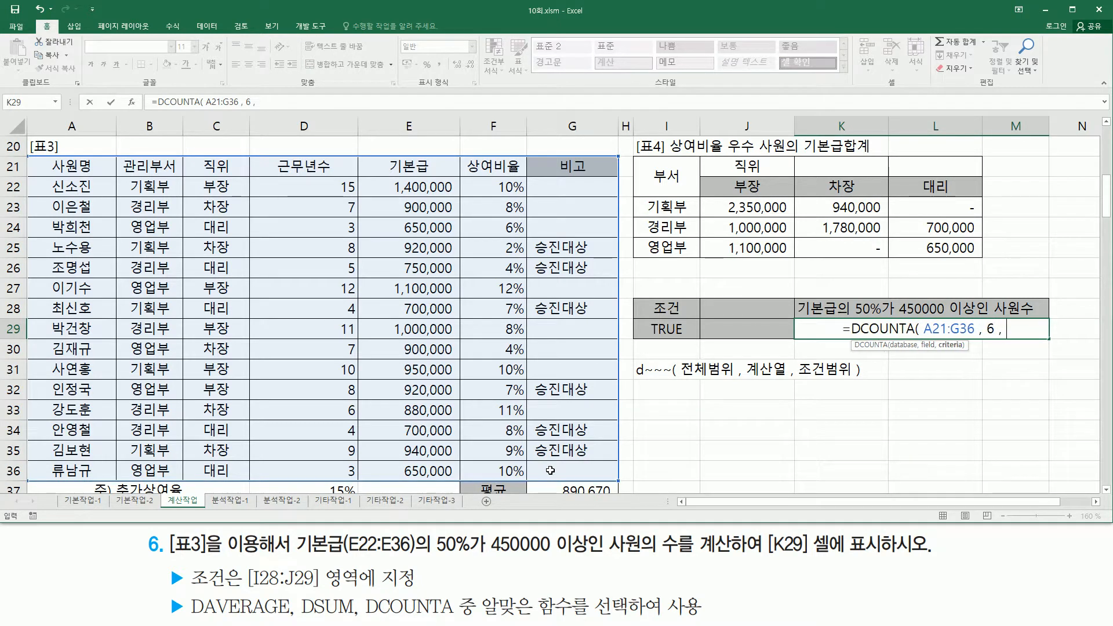
mouse_move(467, 173)
mouse_down()
mouse_move(533, 185)
mouse_move(526, 175)
mouse_up()
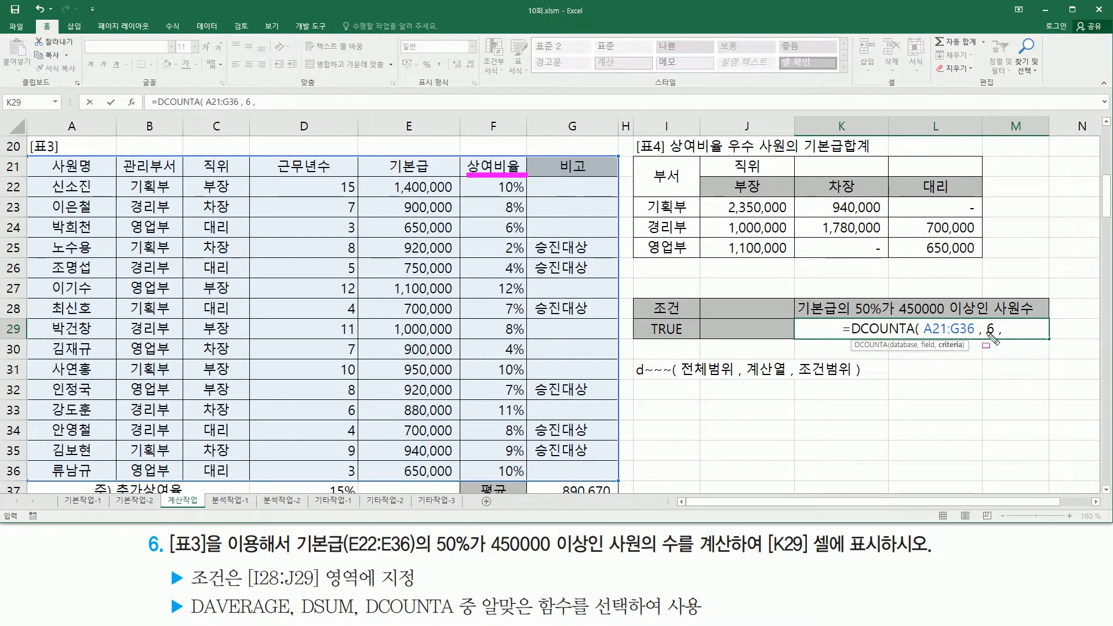
key(Escape)
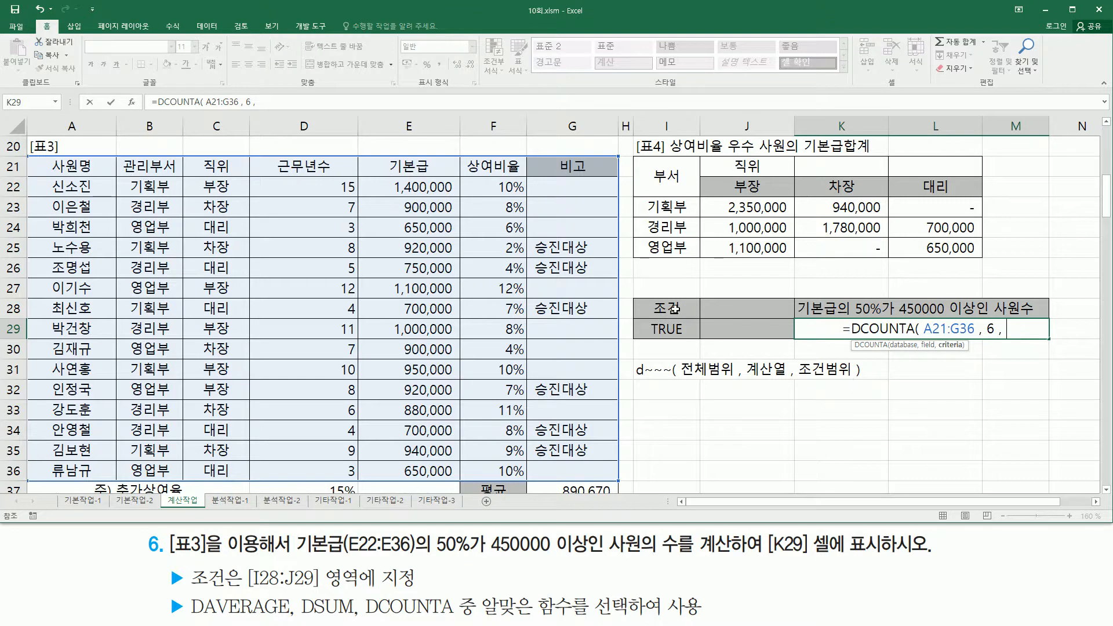
drag(674, 308, 674, 328)
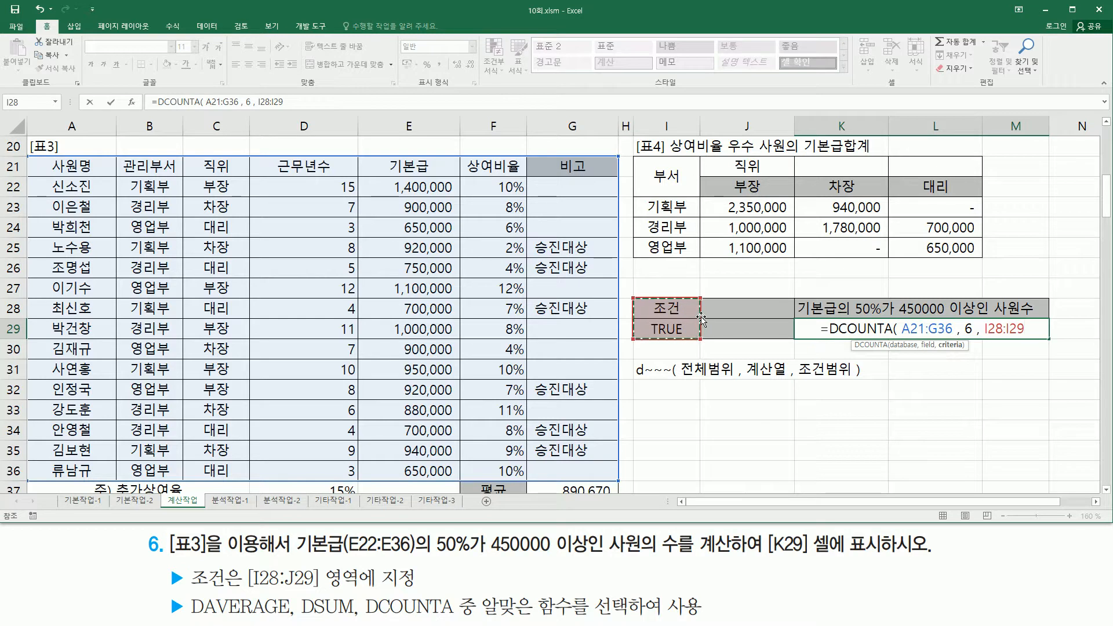
text())
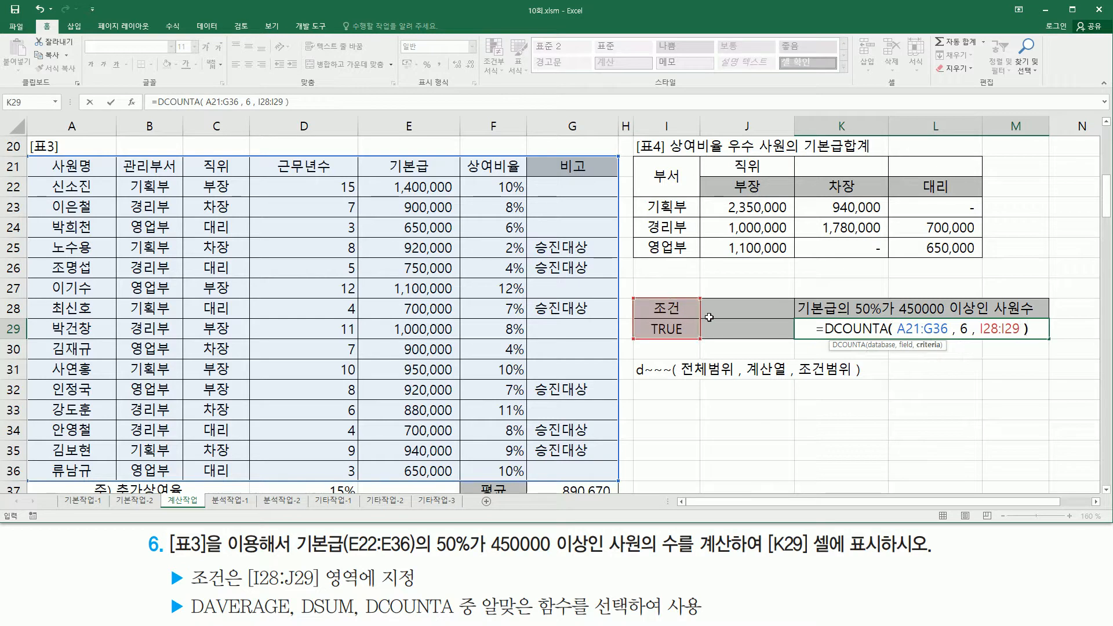
key(Return)
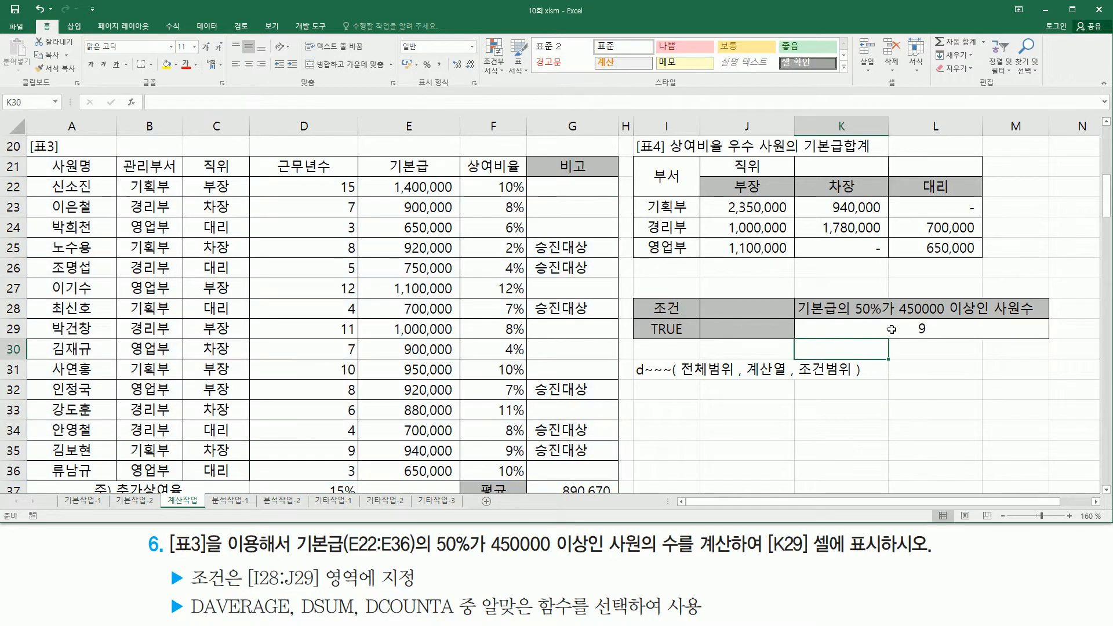
Step: Try 5 as the field number in K29's DCOUNTA formula
click(896, 335)
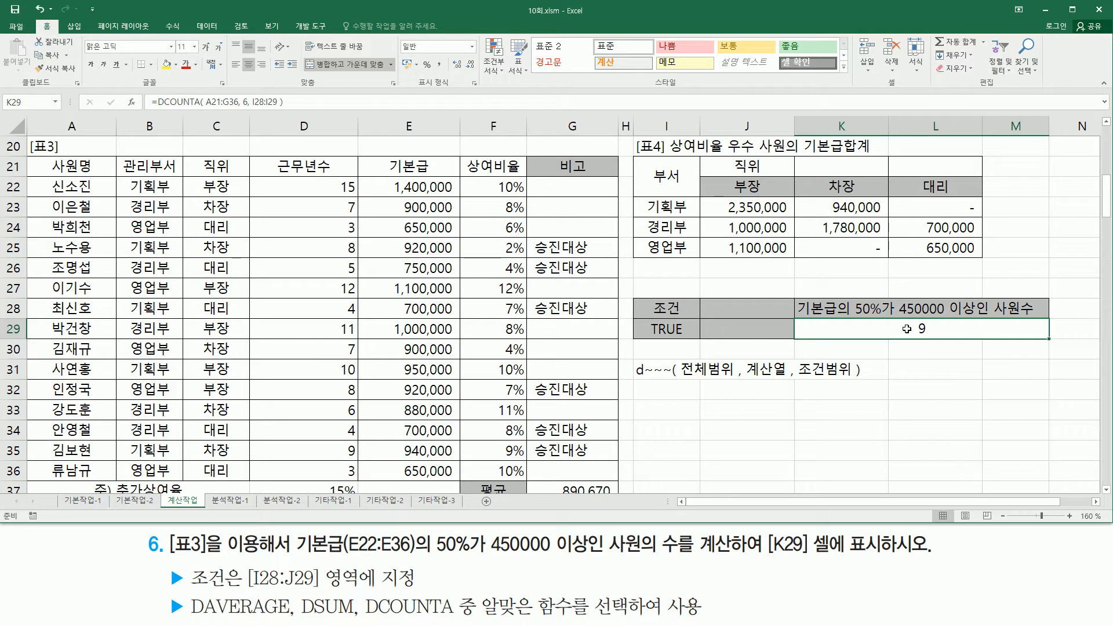
double_click(920, 330)
drag(962, 333, 967, 335)
text(5)
key(Return)
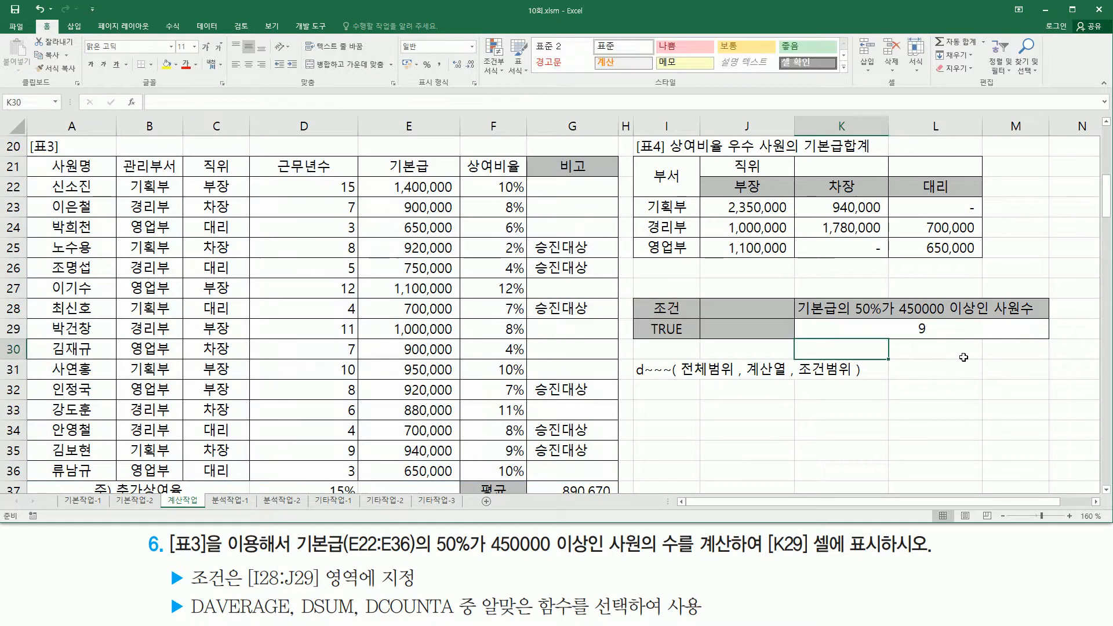
Step: Try 4 and 3 as the field number in K29's DCOUNTA formula
click(931, 331)
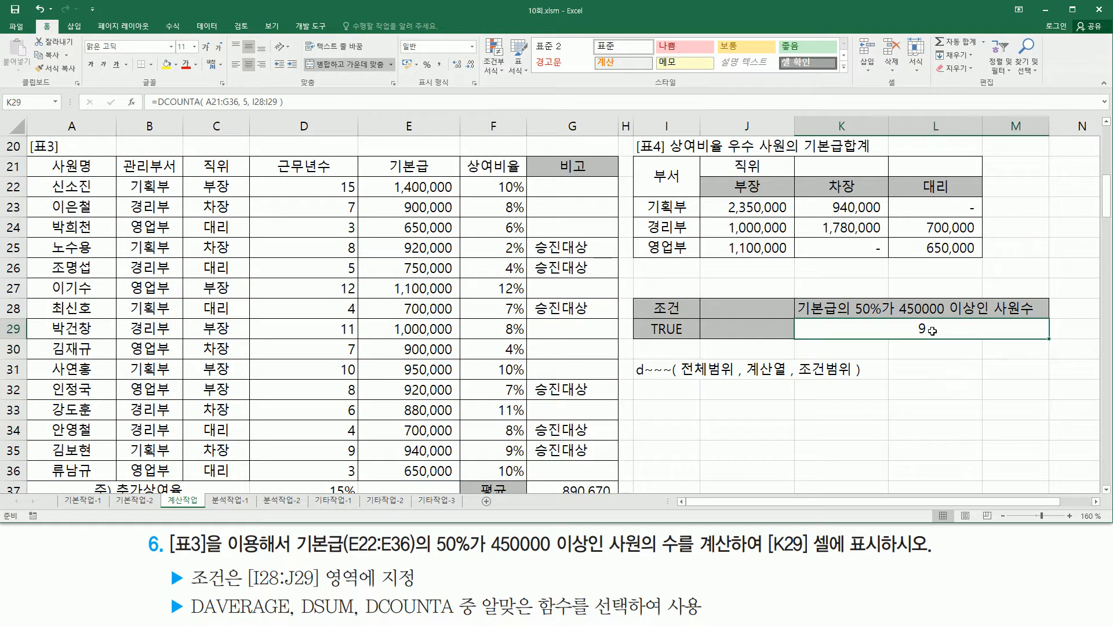
double_click(932, 331)
double_click(962, 328)
key(Return)
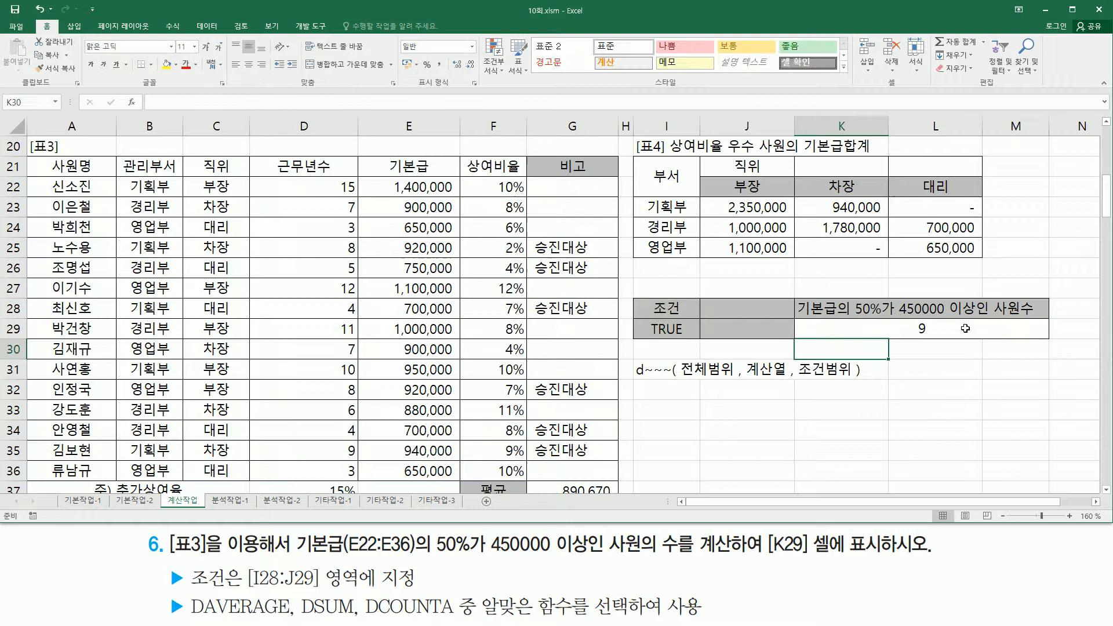
double_click(921, 331)
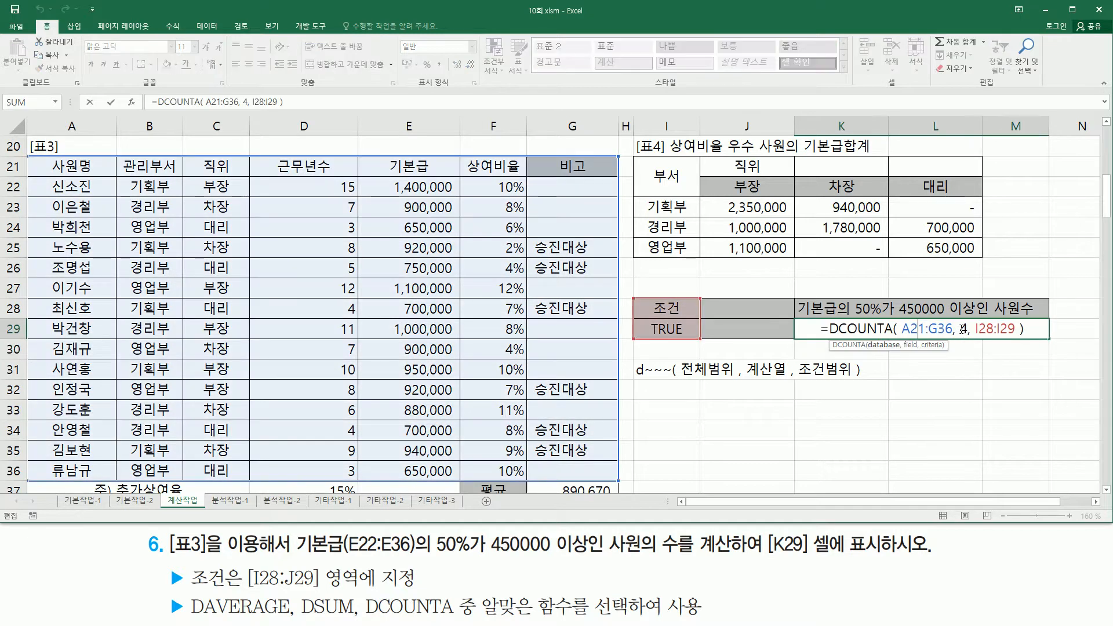
double_click(963, 329)
key(Return)
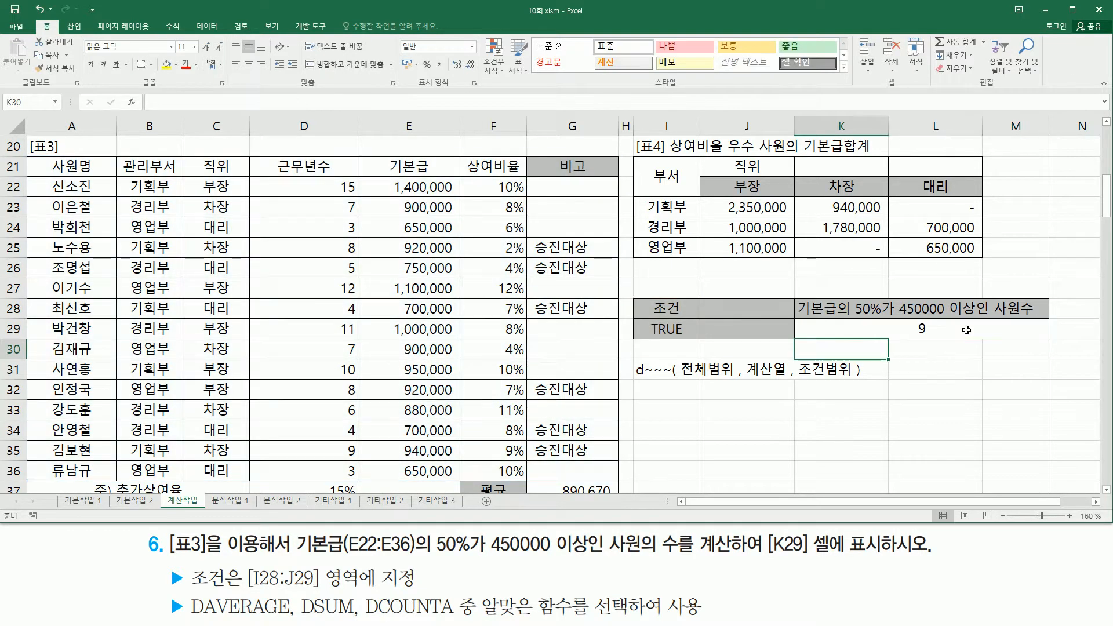
Step: Set the field number in K29's DCOUNTA formula to 2
click(966, 330)
double_click(962, 329)
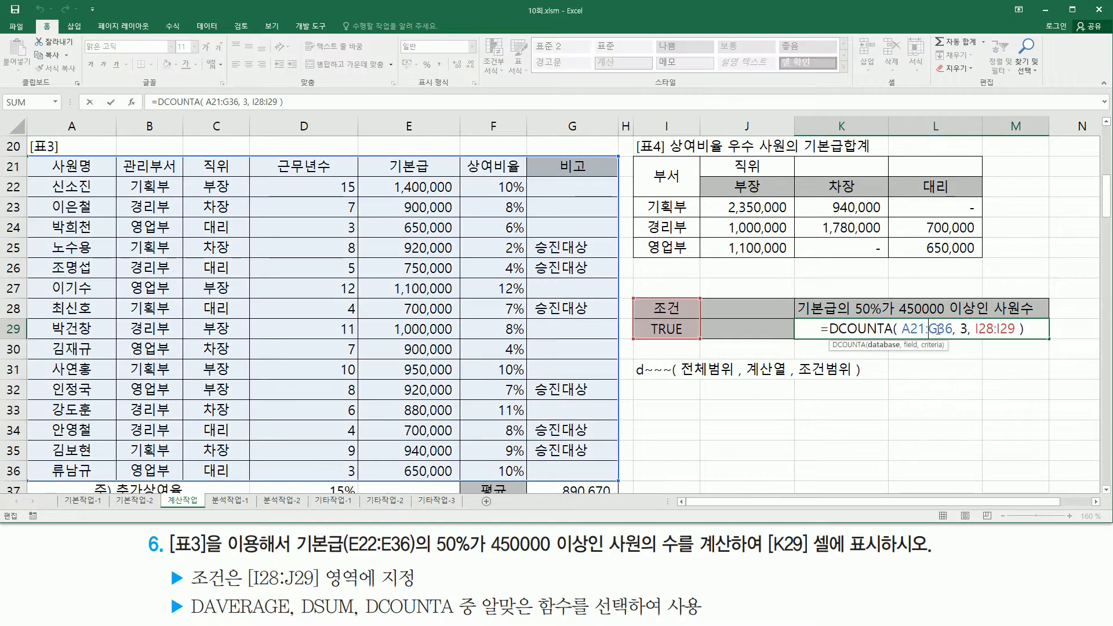
key(Return)
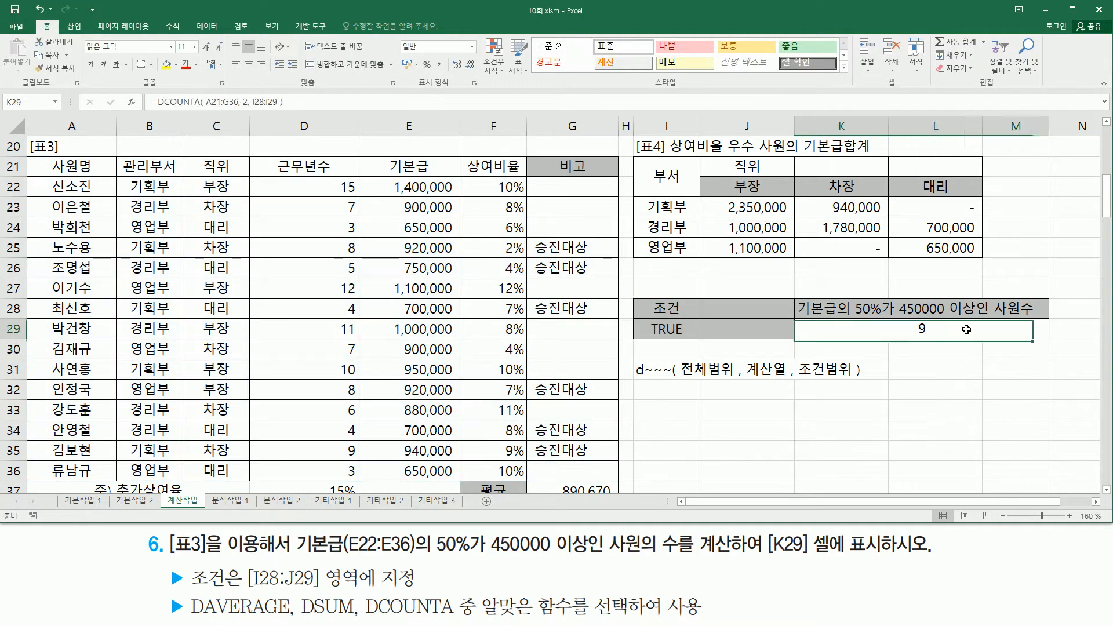
Step: Set the field number in K29's DCOUNTA formula to 1, so the 사원명 column is counted
double_click(966, 329)
click(968, 330)
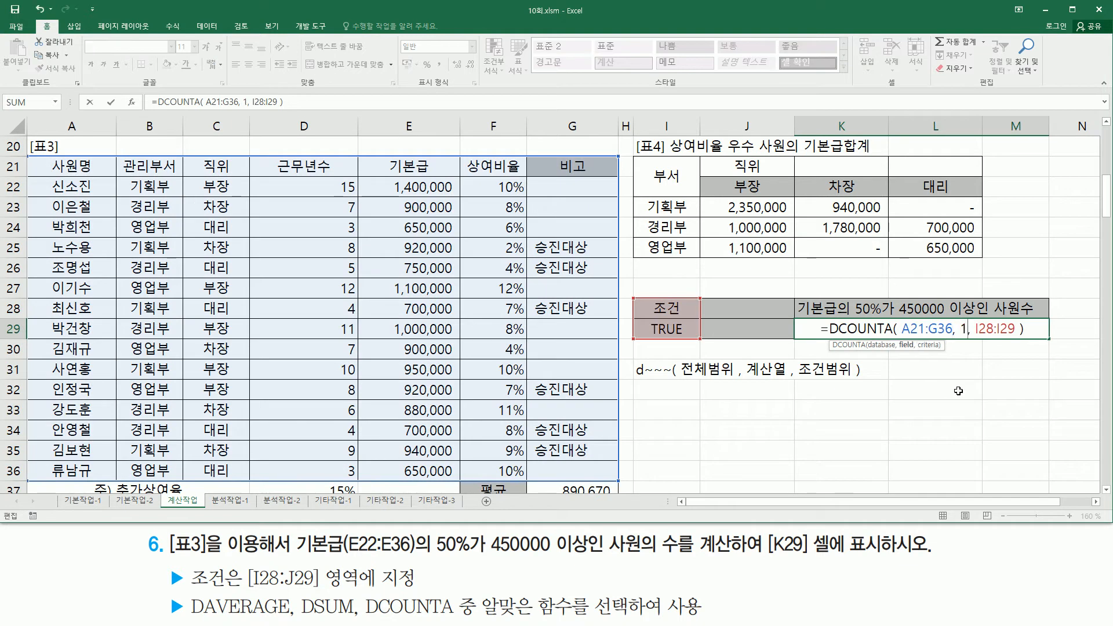
key(Return)
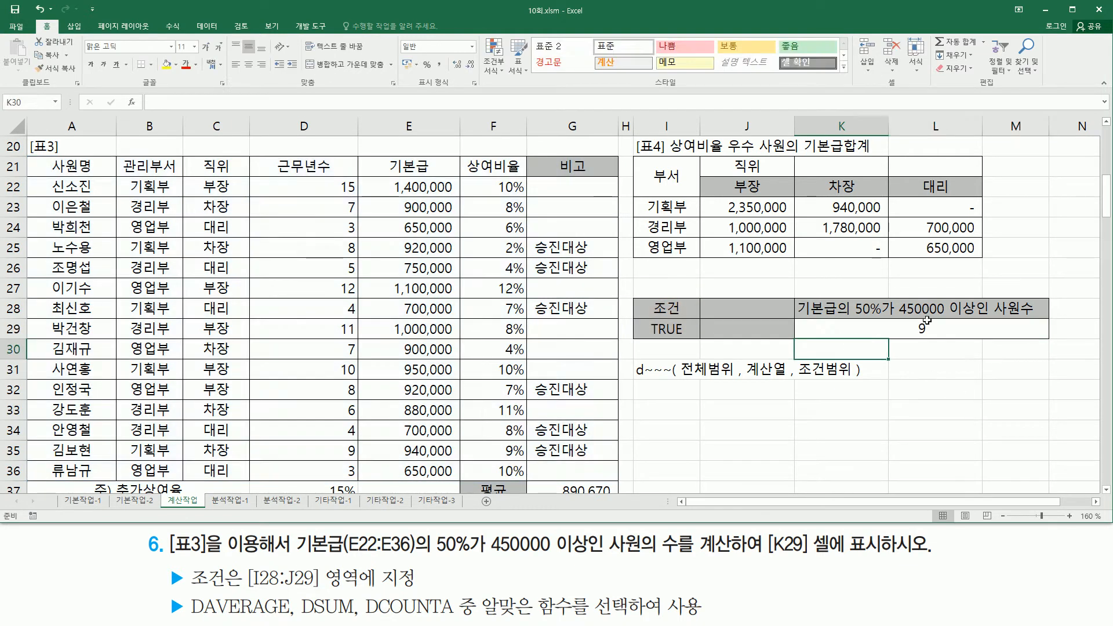
click(923, 328)
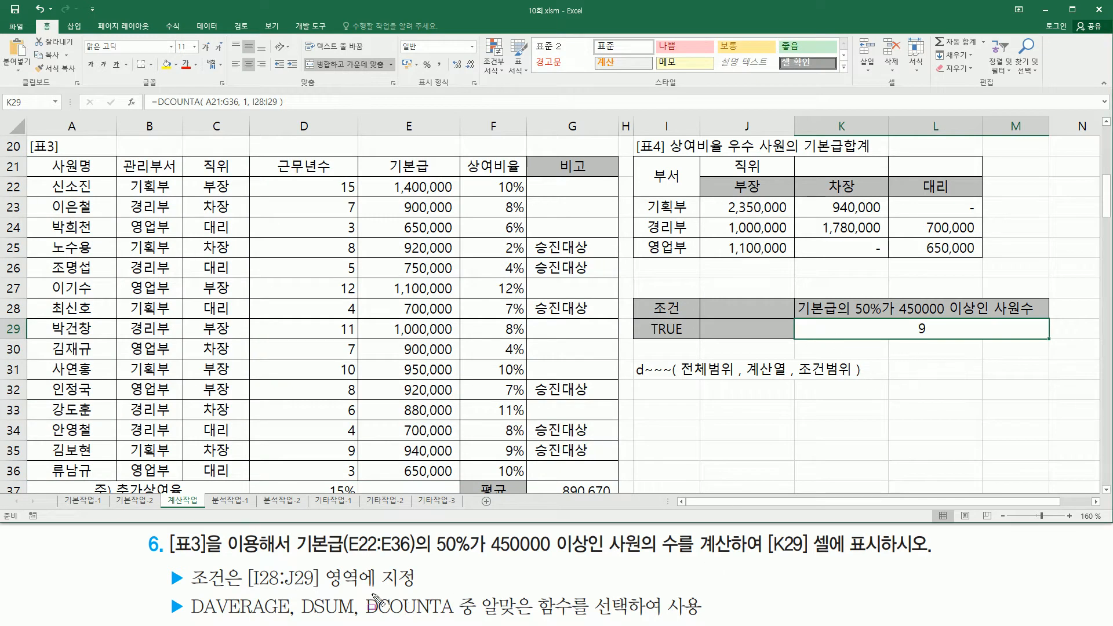
mouse_move(360, 591)
mouse_down()
mouse_move(406, 623)
mouse_move(463, 623)
mouse_move(455, 618)
mouse_up()
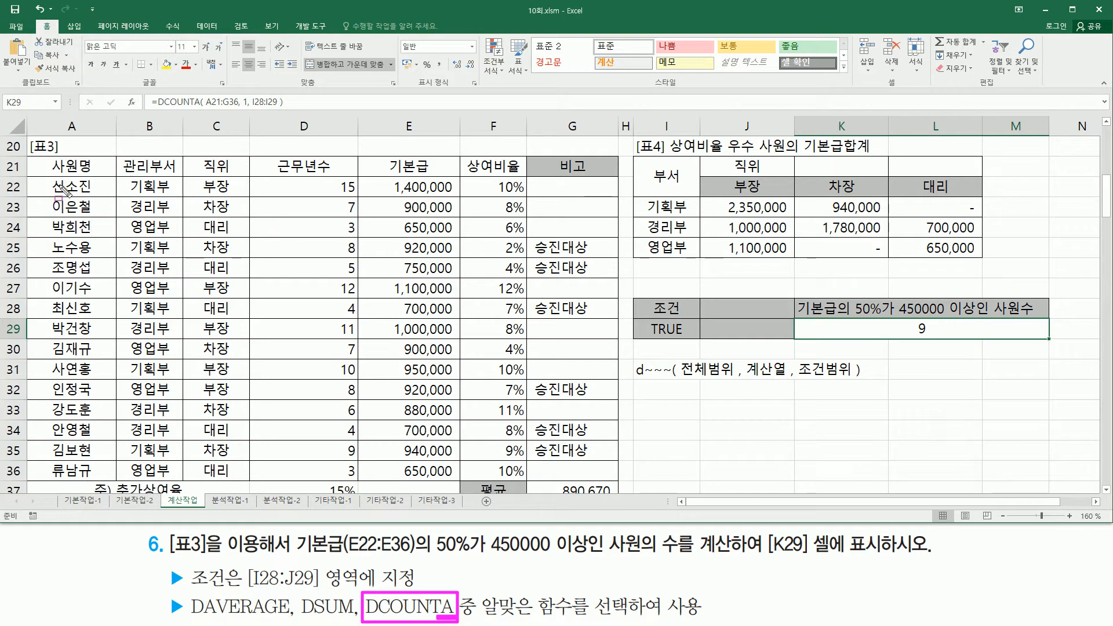
mouse_move(42, 185)
mouse_down()
mouse_move(40, 429)
mouse_move(490, 480)
mouse_move(521, 191)
mouse_move(525, 486)
mouse_up()
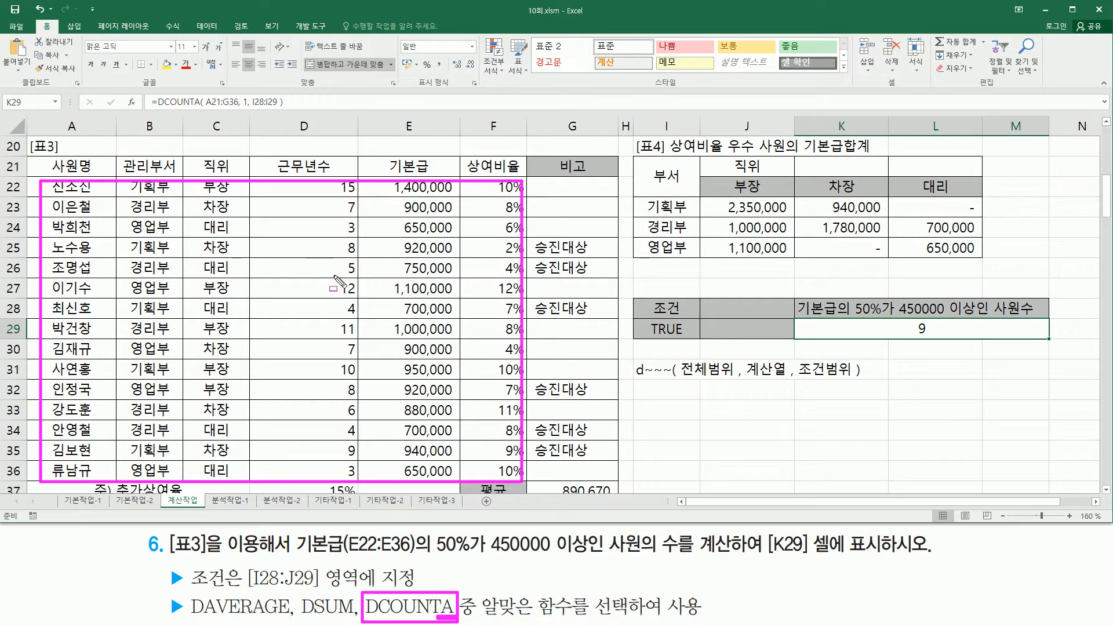
key(Escape)
Step: Record K29's formula as plain text in I33: =DCOUNTA( A21:G36, 1, I28:I29 )
click(927, 335)
click(666, 410)
click(878, 337)
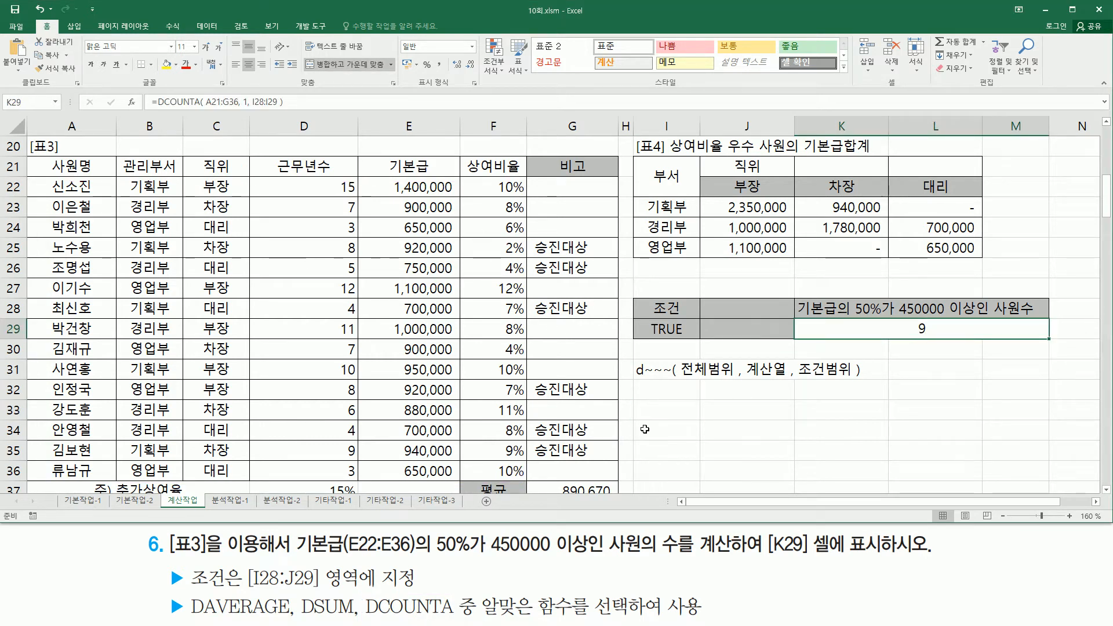
click(662, 410)
text(')
text(=DCOUNTA( A21:G36, 1, I28:I29 ))
key(Return)
drag(833, 447, 891, 426)
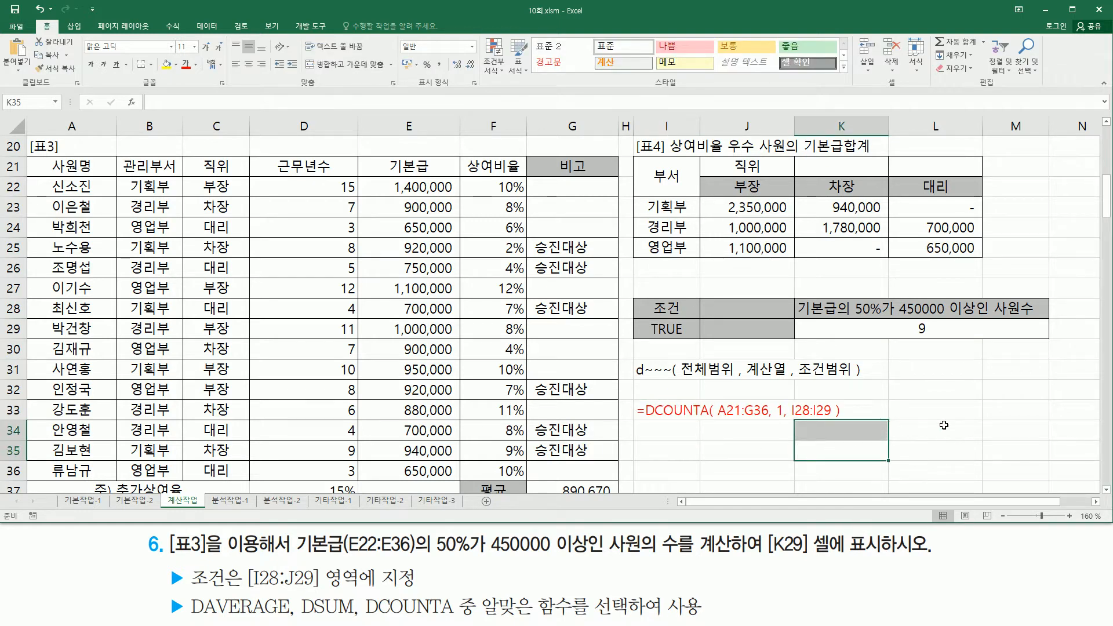
click(902, 427)
mouse_move(719, 419)
mouse_down()
mouse_move(785, 427)
mouse_move(774, 426)
mouse_up()
mouse_move(86, 155)
mouse_down()
mouse_move(46, 156)
mouse_move(103, 172)
mouse_up()
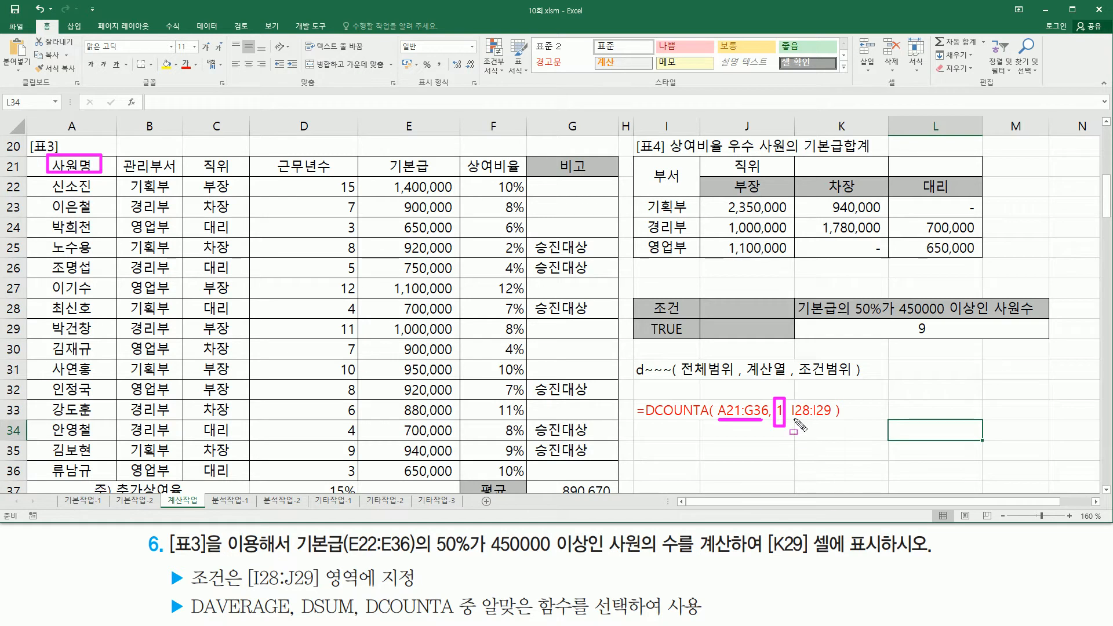
drag(793, 421, 829, 419)
mouse_move(640, 303)
mouse_down()
mouse_move(644, 328)
mouse_move(695, 343)
mouse_up()
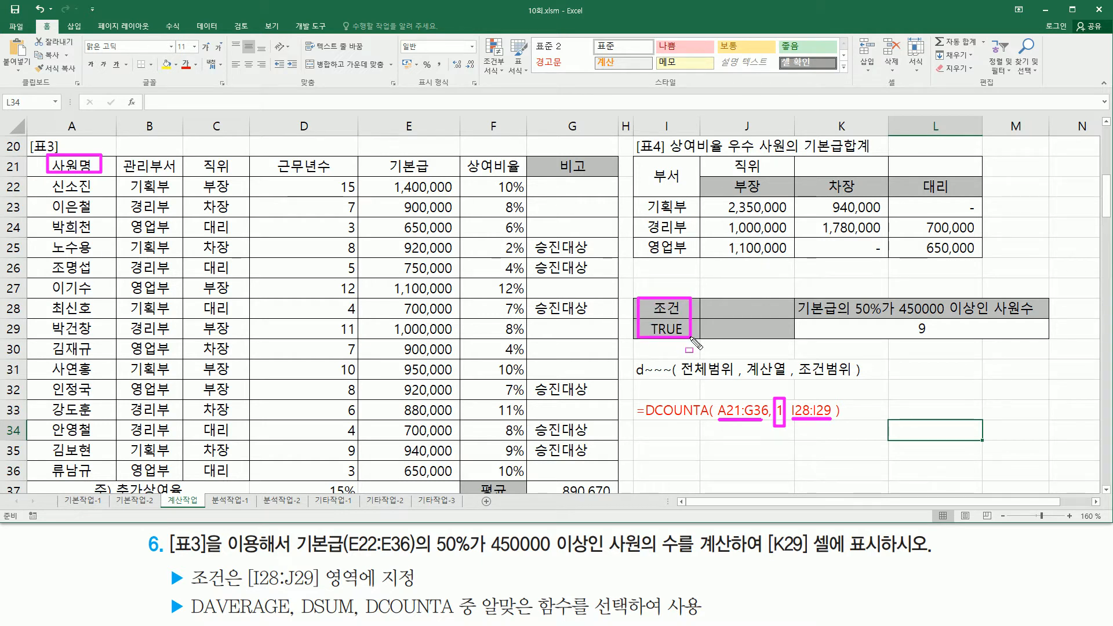
key(Escape)
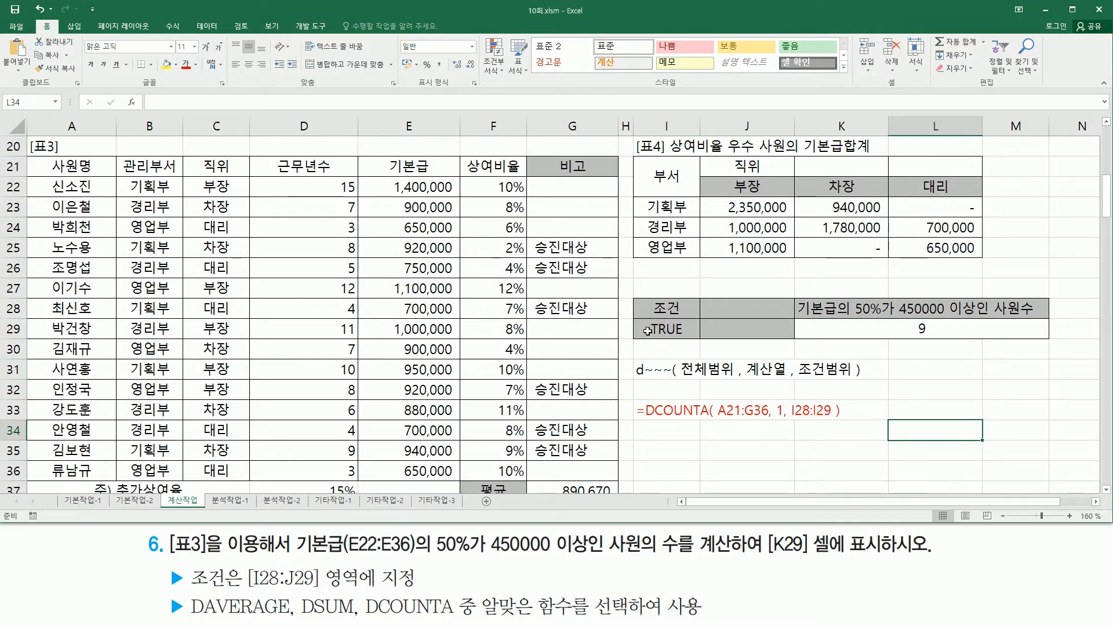
Step: Record the criteria formula as plain text in I35: =E22*50% >=450000
click(683, 412)
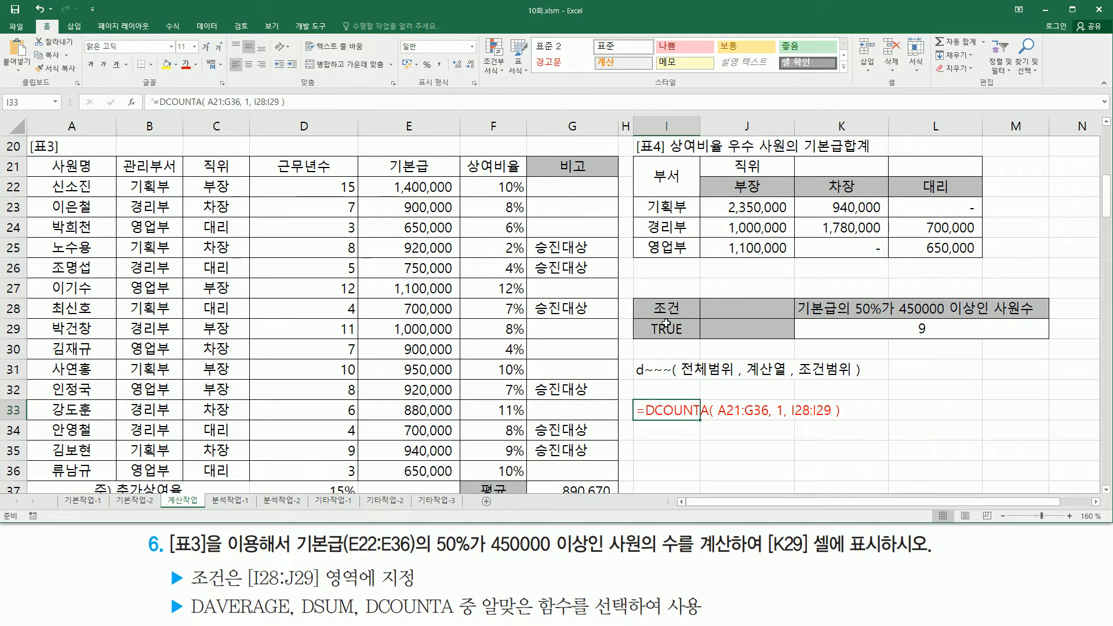
click(662, 450)
text(=E22*50% >=450000)
key(Return)
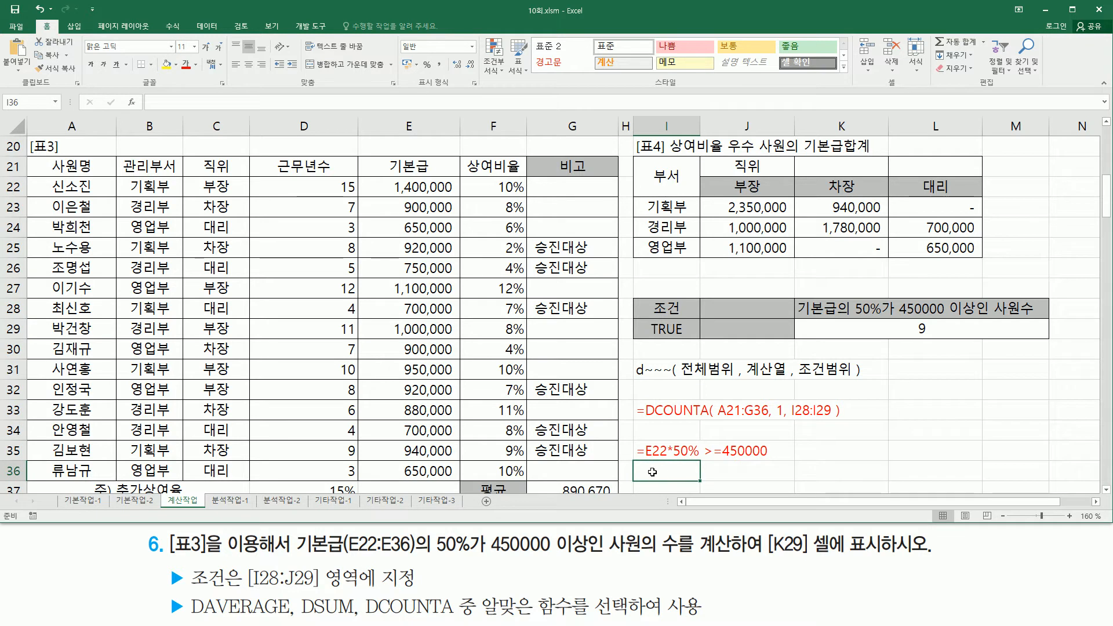
drag(648, 458, 699, 458)
drag(297, 554, 586, 556)
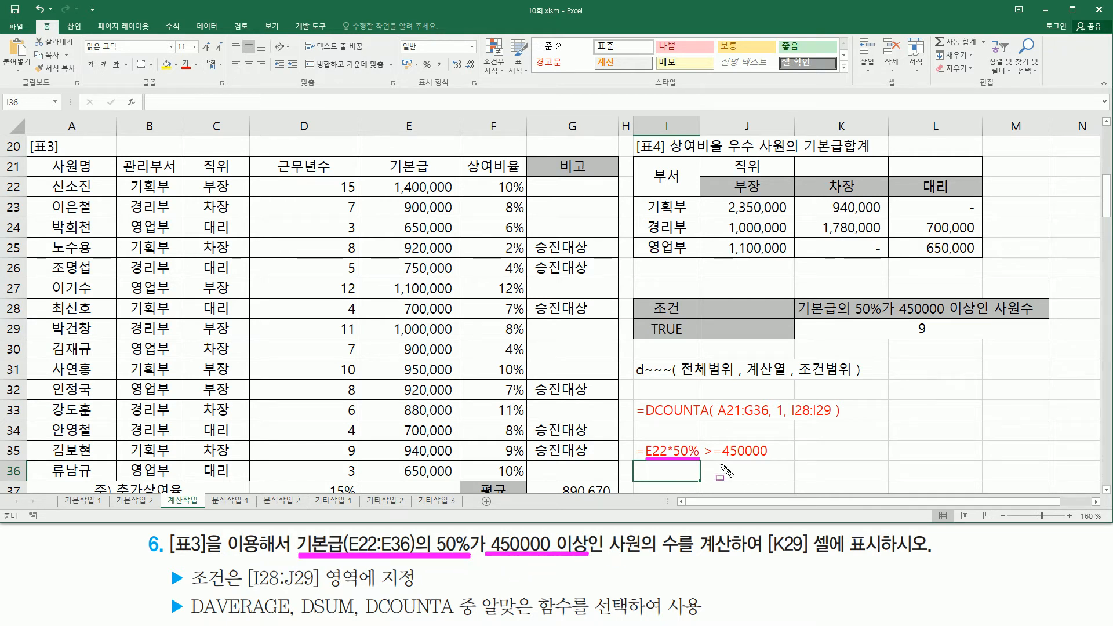
mouse_move(704, 436)
mouse_down()
mouse_move(739, 467)
mouse_move(791, 471)
mouse_move(784, 465)
mouse_up()
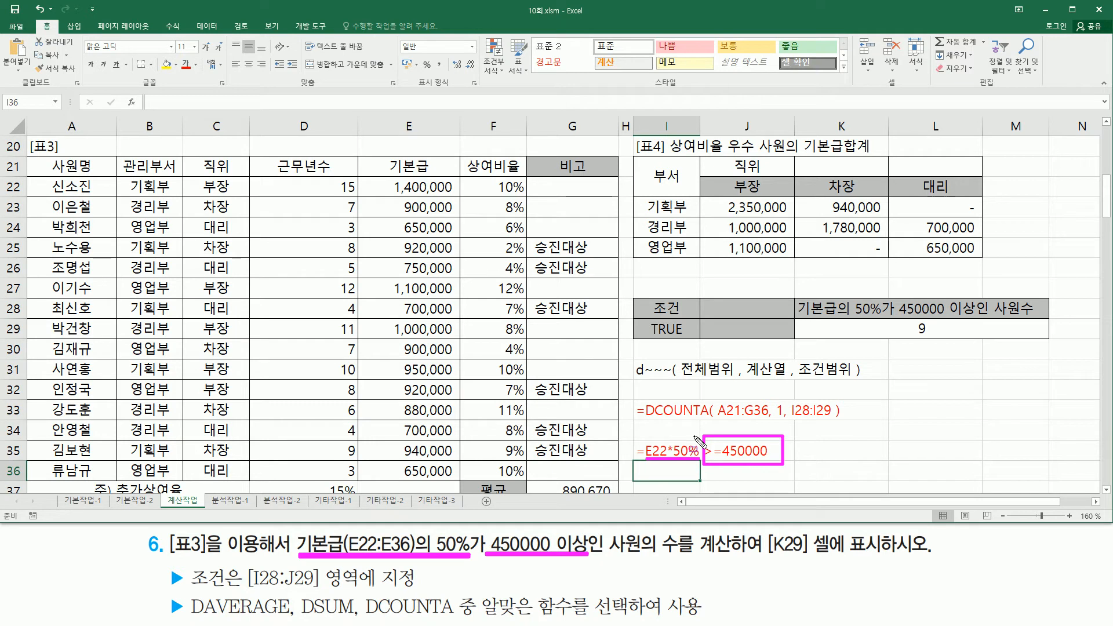
key(Escape)
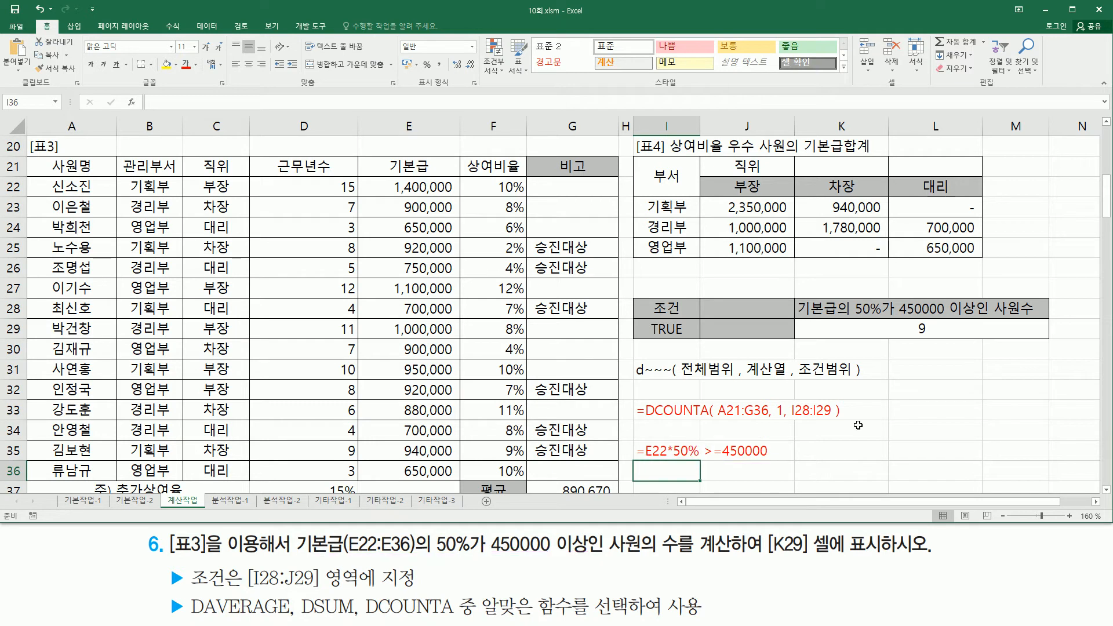